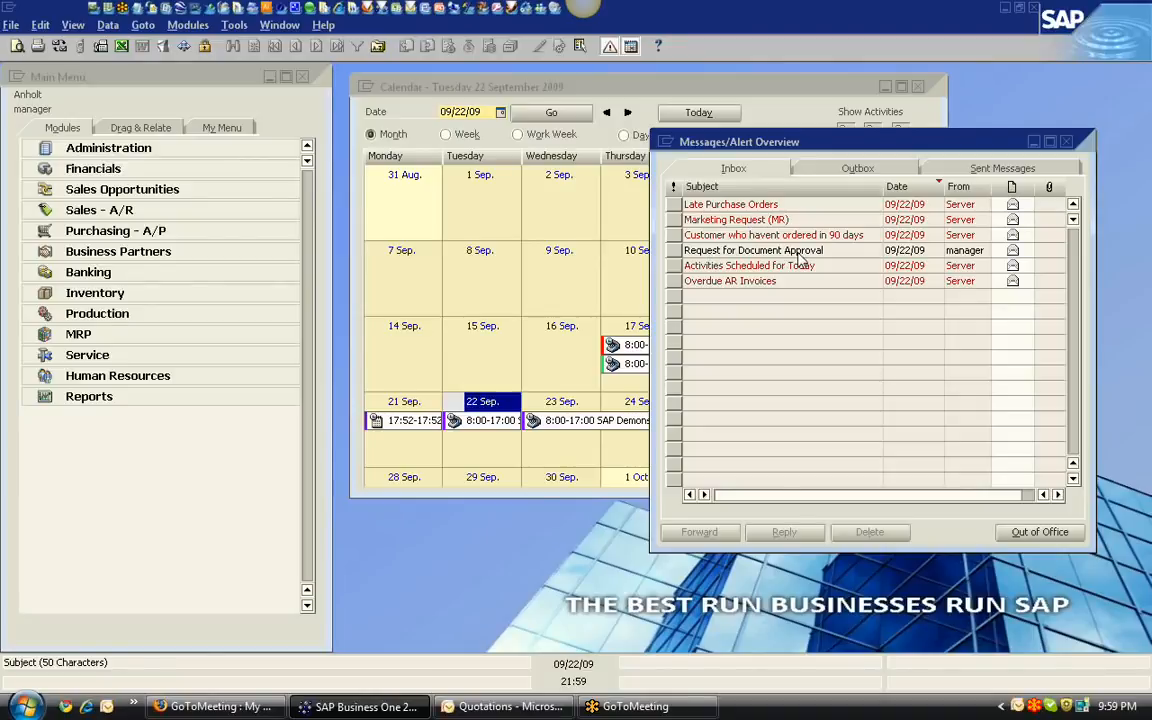
- Review the inbox alerts for late purchase orders, marketing requests and customers who haven't ordered in 90 days
left_click(712, 204)
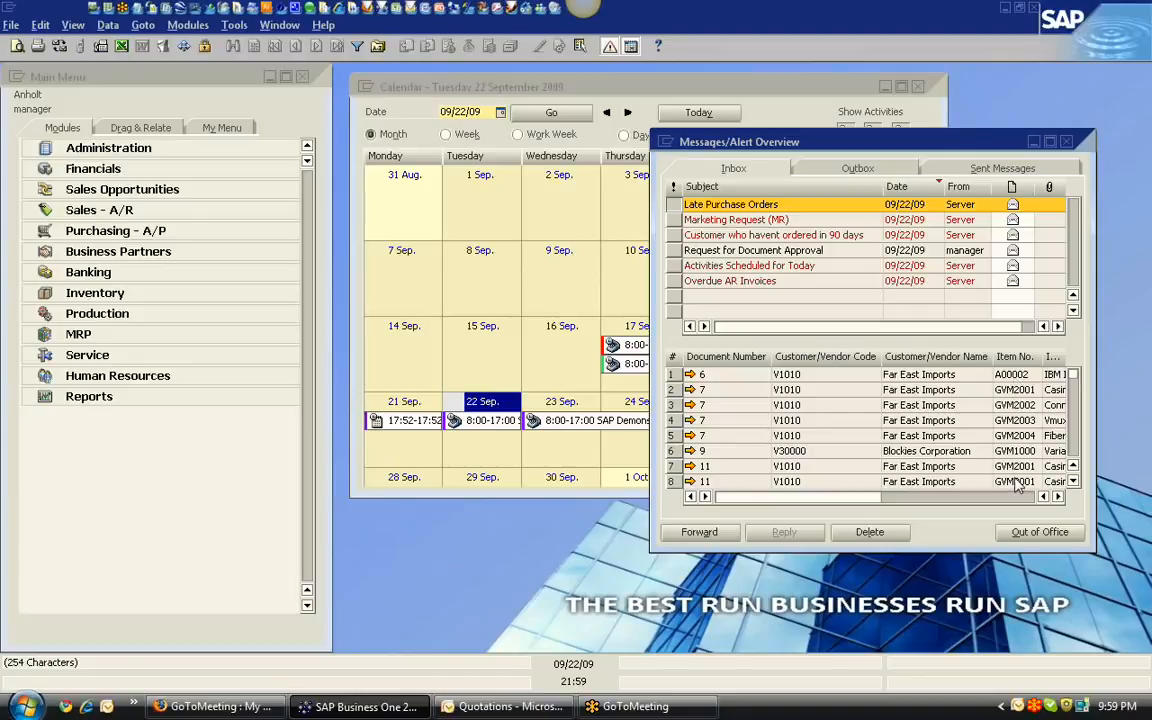
left_click(731, 223)
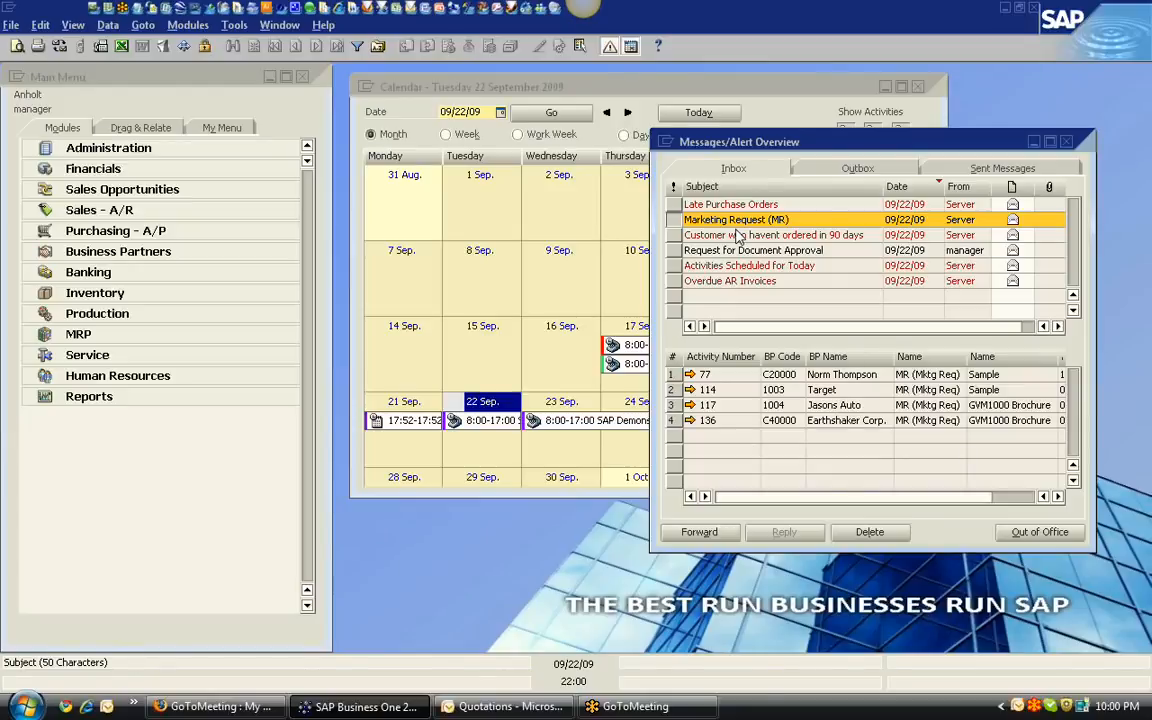
left_click(739, 235)
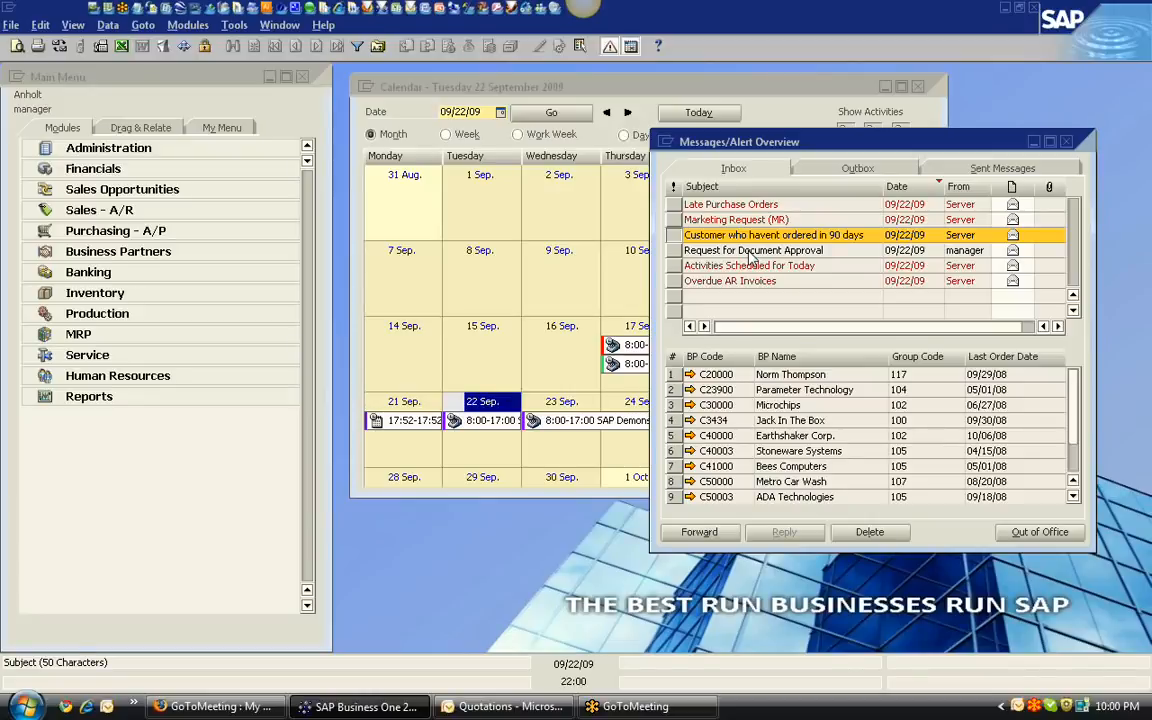
- Open the approval request from the Request for Document Approval message, view its linked draft sales order and close the draft
left_click(810, 251)
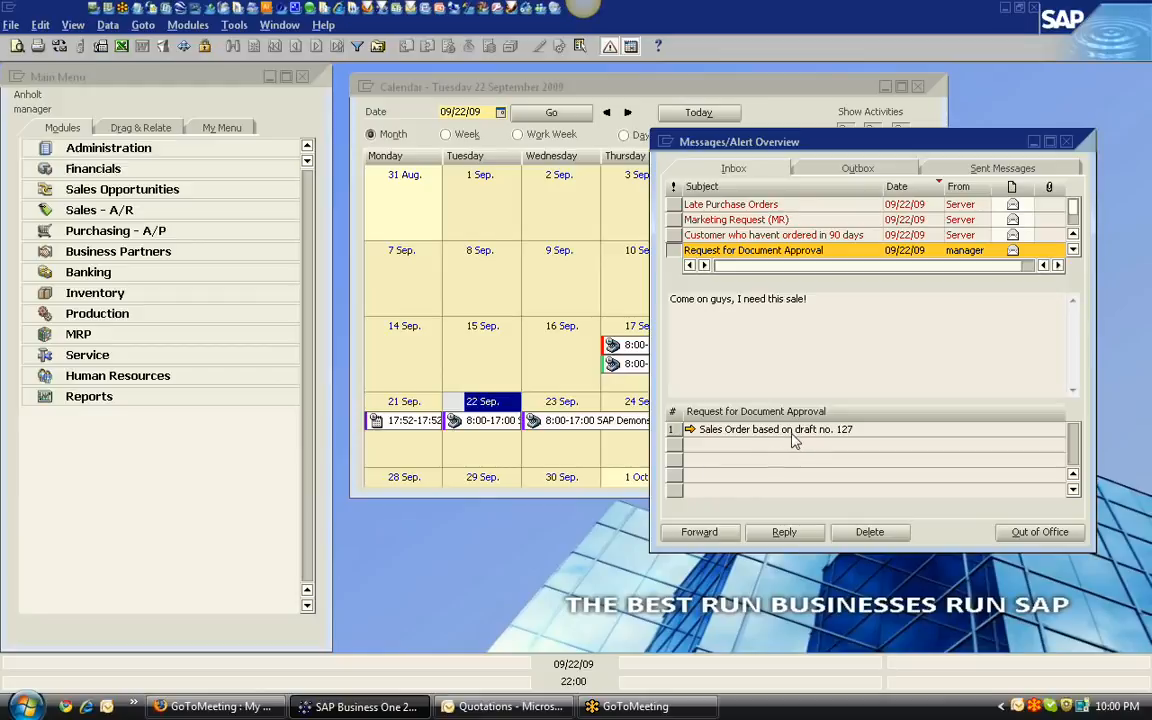
left_click(690, 429)
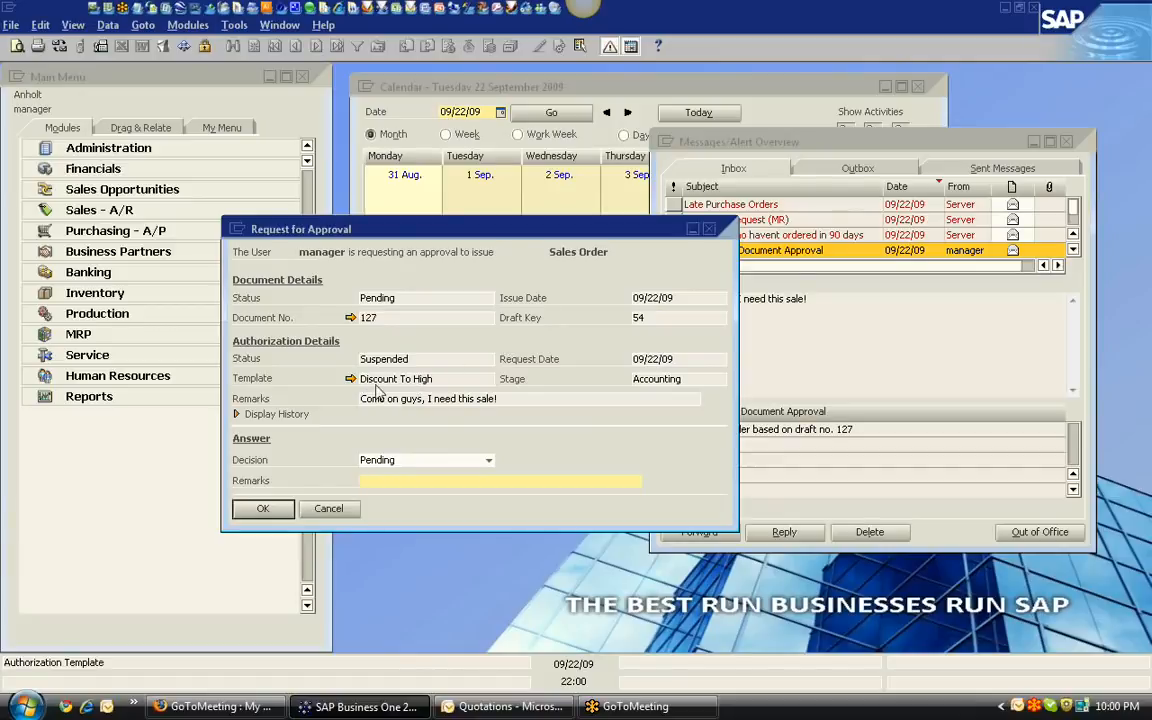
left_click(350, 317)
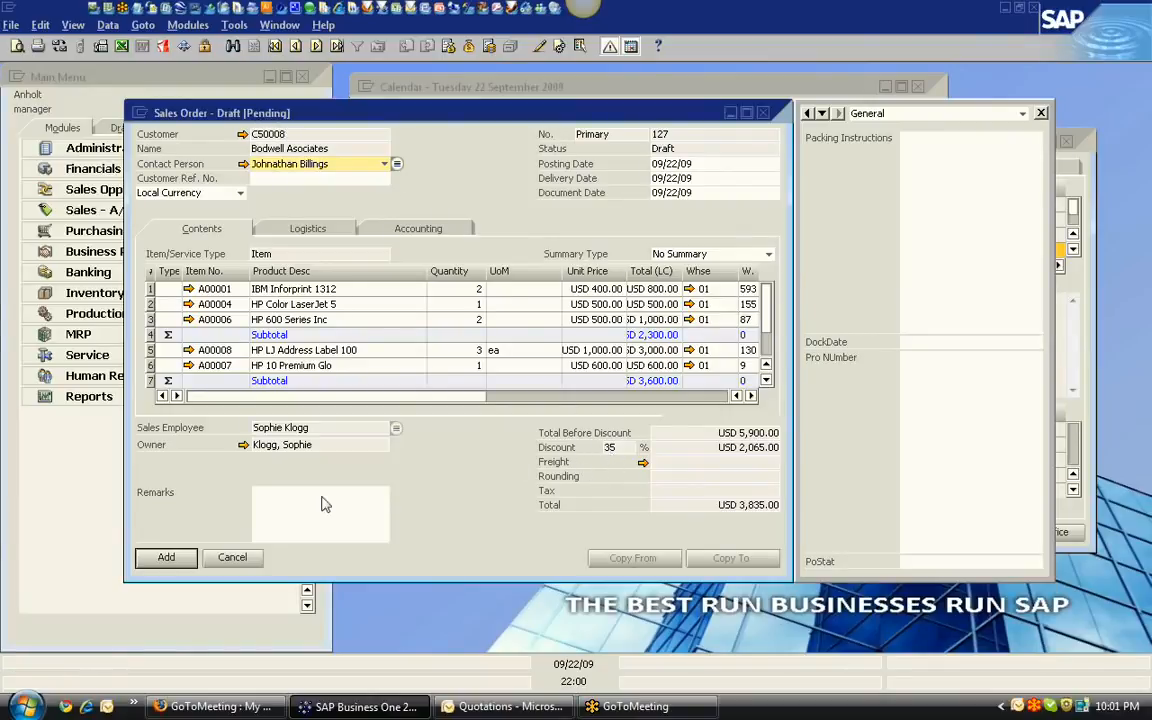
left_click(232, 558)
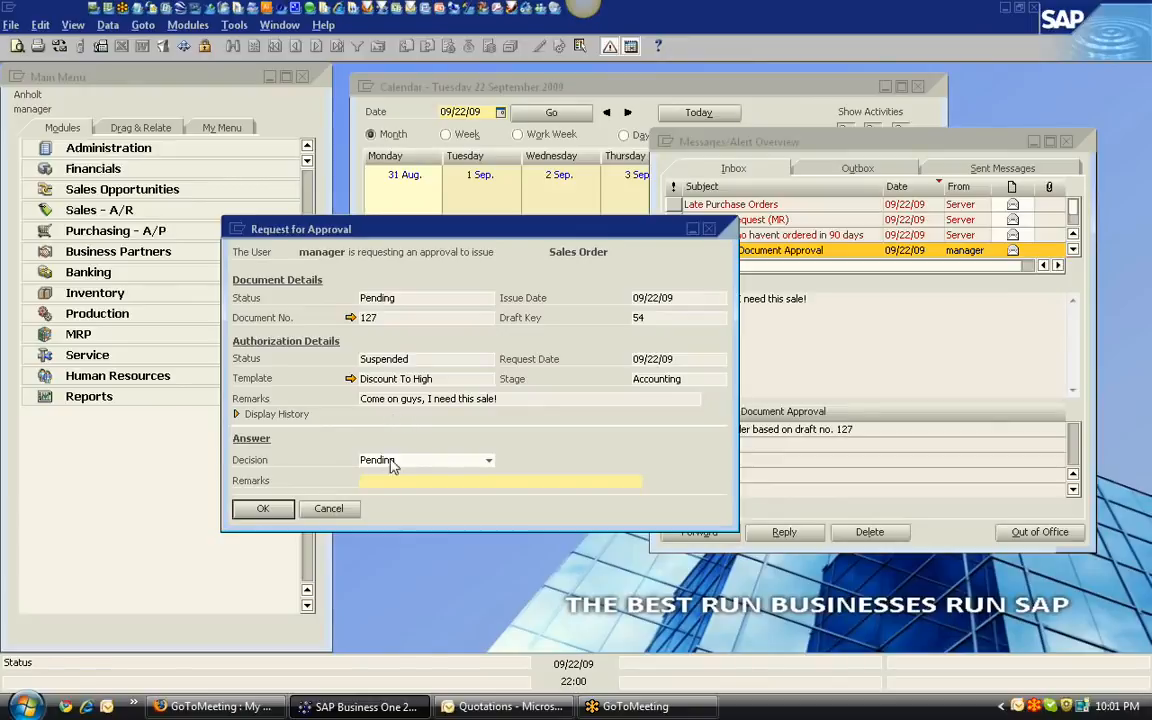
- Check the decision options and answer remarks of the approval request, closing it without submitting a decision
left_click(489, 462)
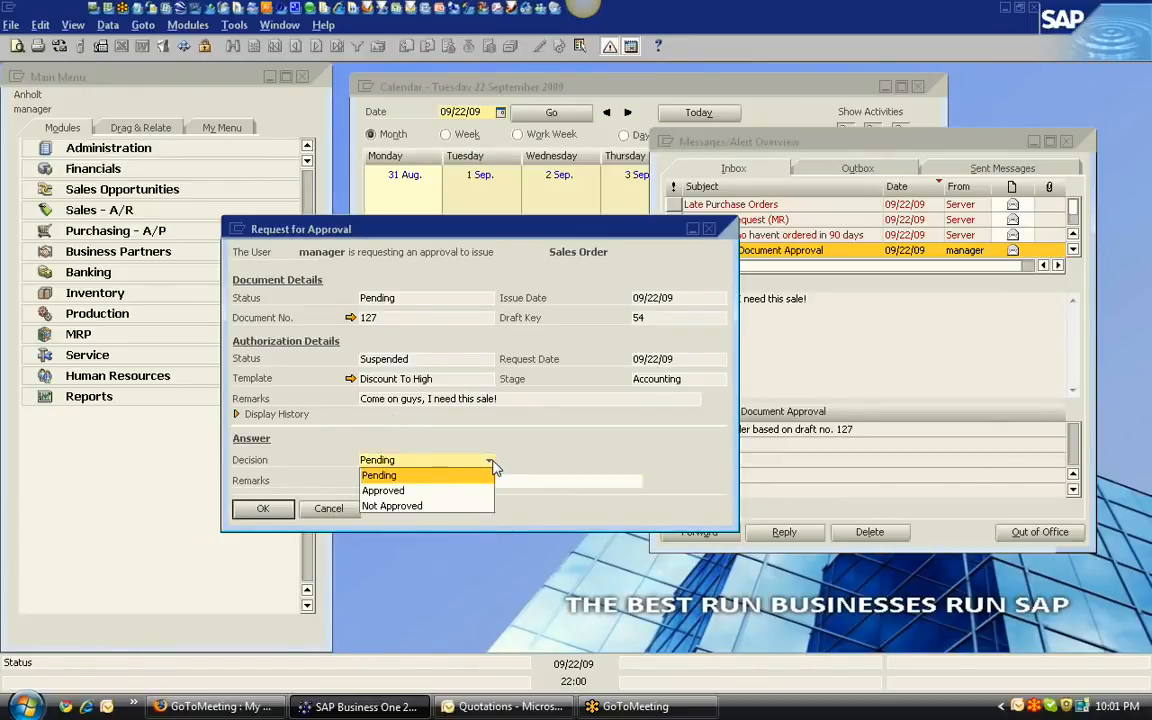
left_click(525, 462)
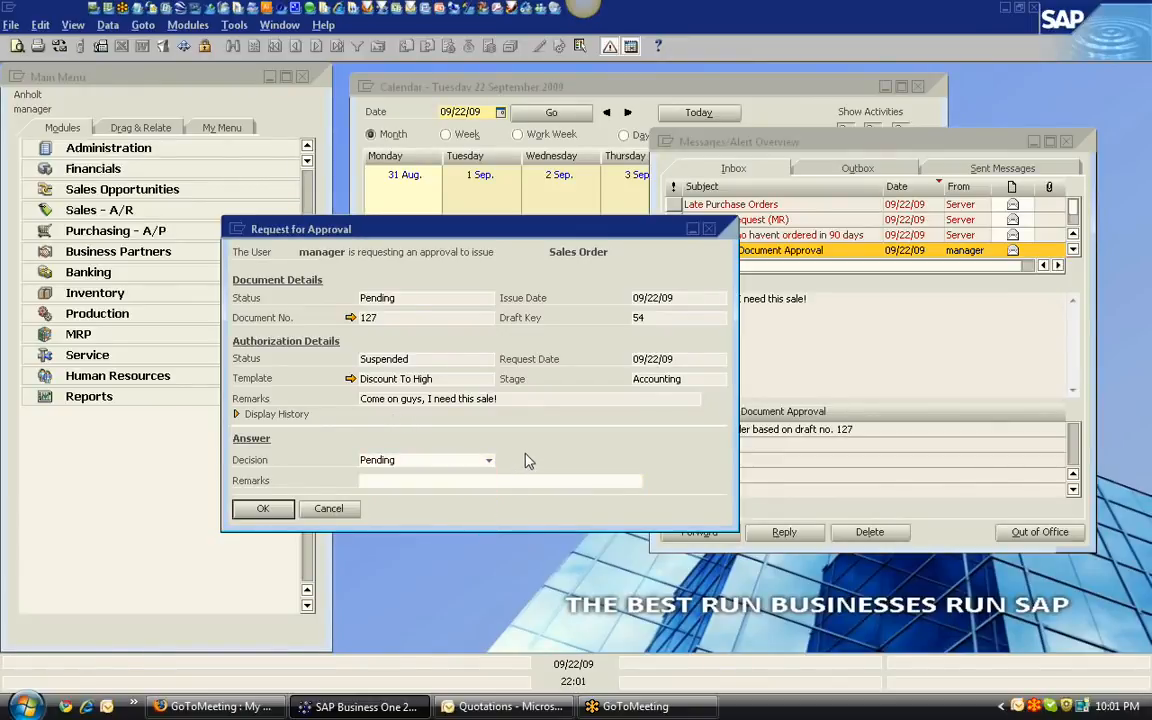
left_click(508, 481)
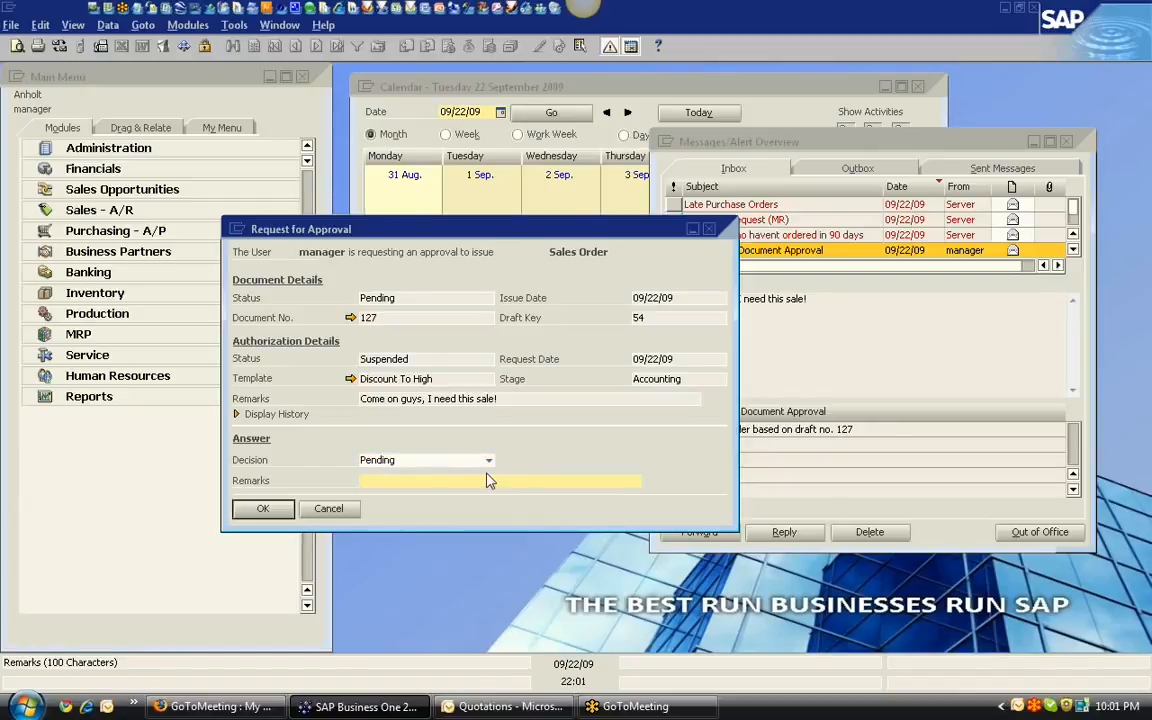
left_click(337, 514)
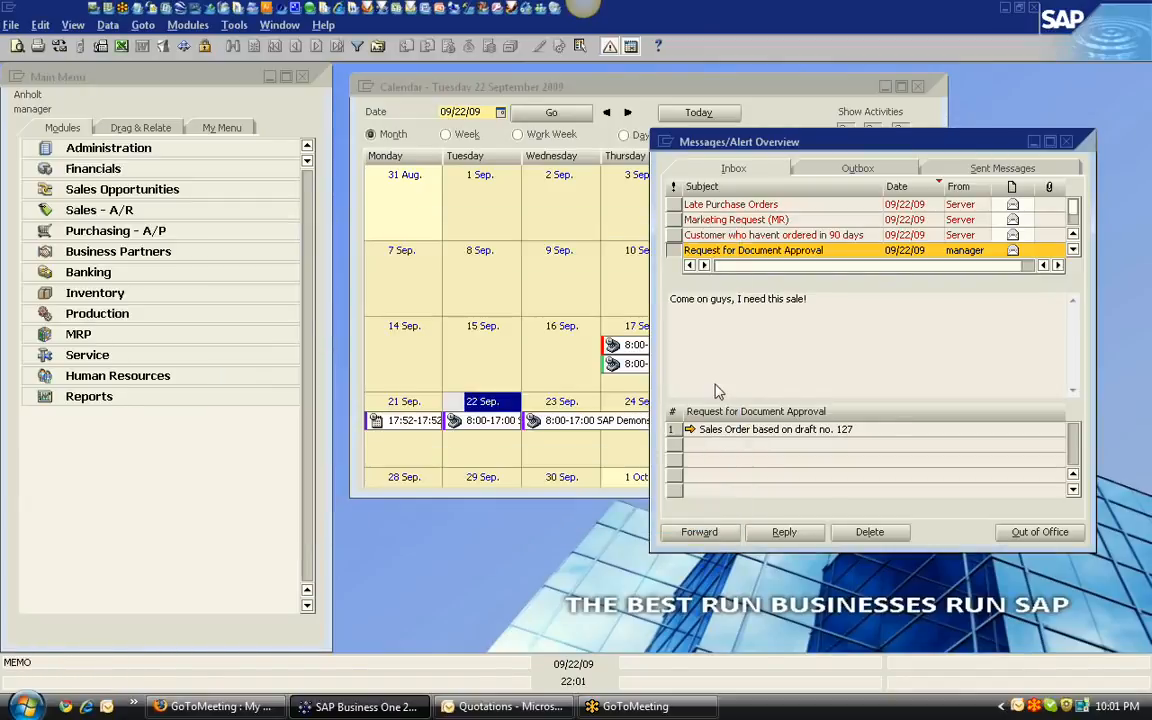
- Review the inbox alerts for activities scheduled for today and overdue AR invoices
scroll(1070, 227, "down", 2)
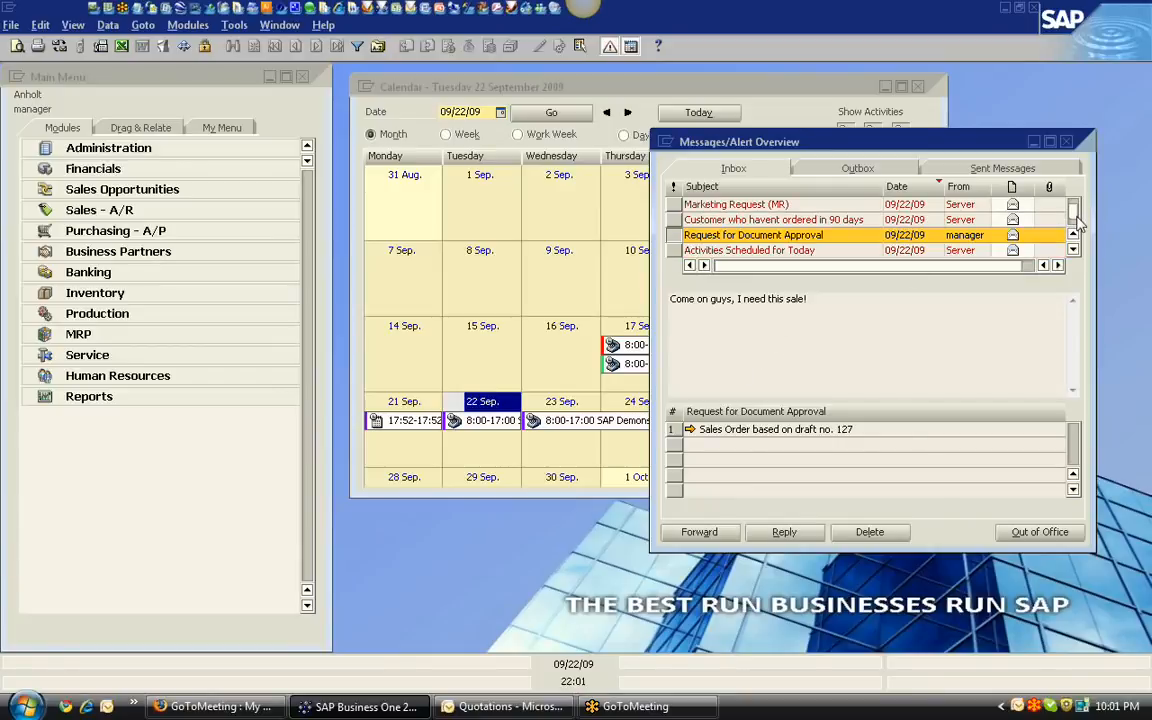
left_click(760, 235)
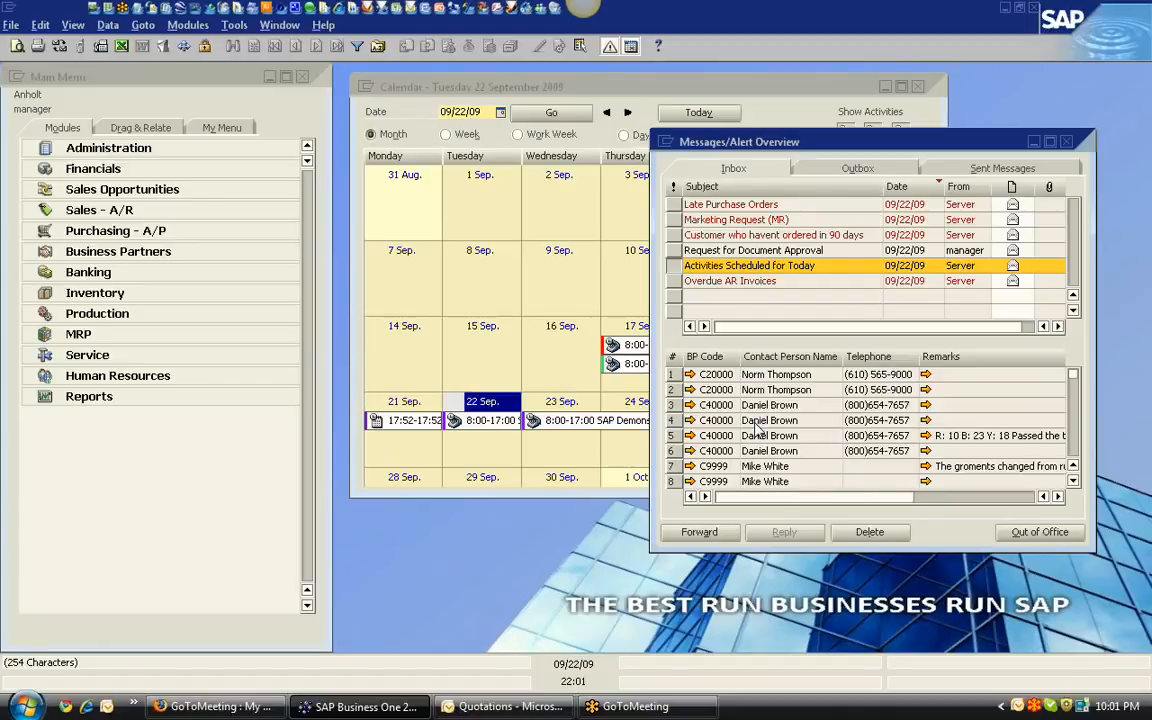
left_click(745, 283)
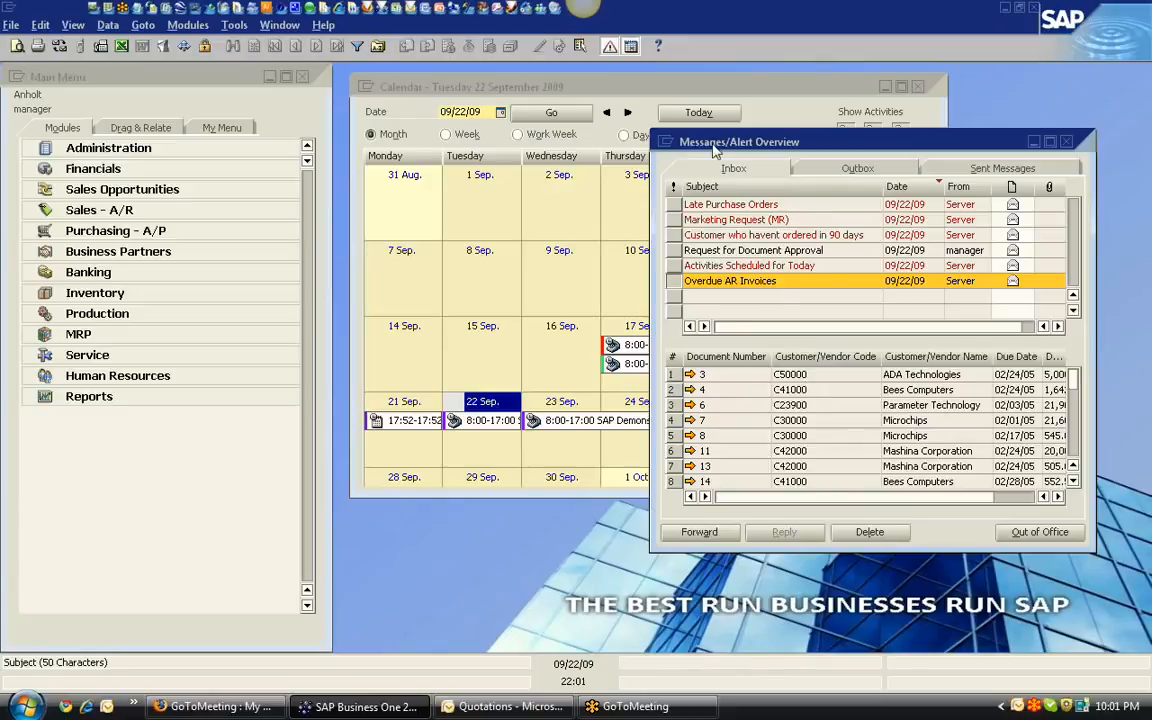
- Open Alerts Management, browse to the Overdue AR Invoices alert and inspect its recipients and delivery methods
left_click(120, 147)
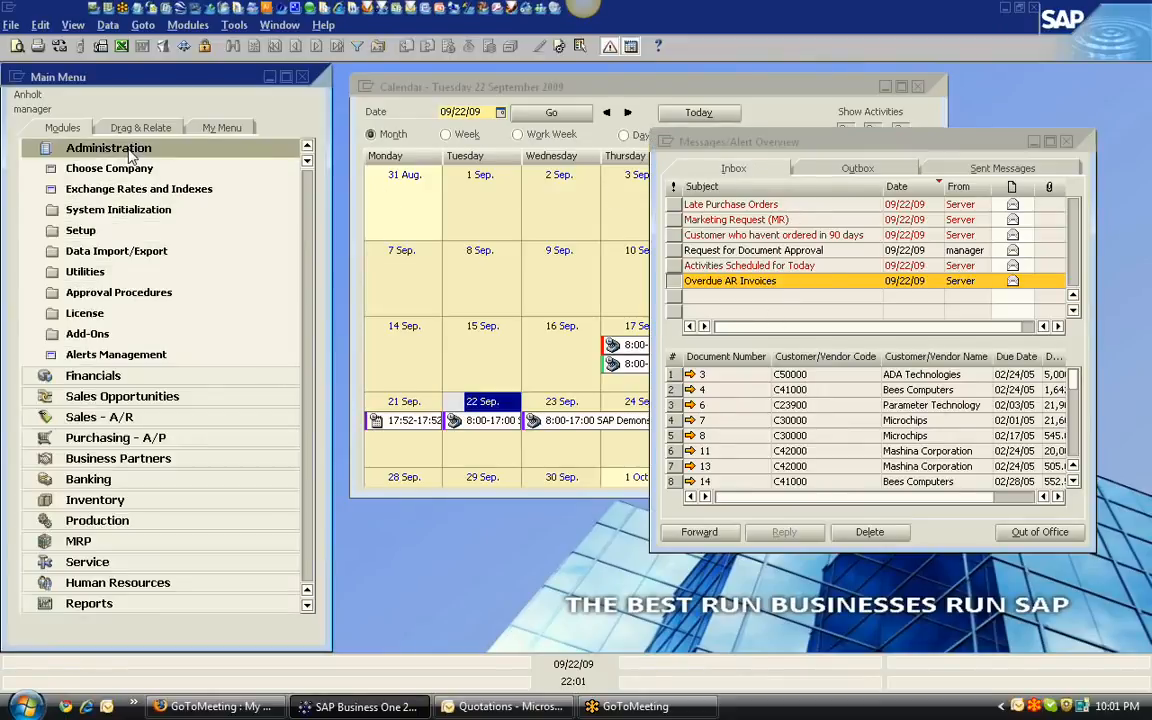
left_click(128, 170)
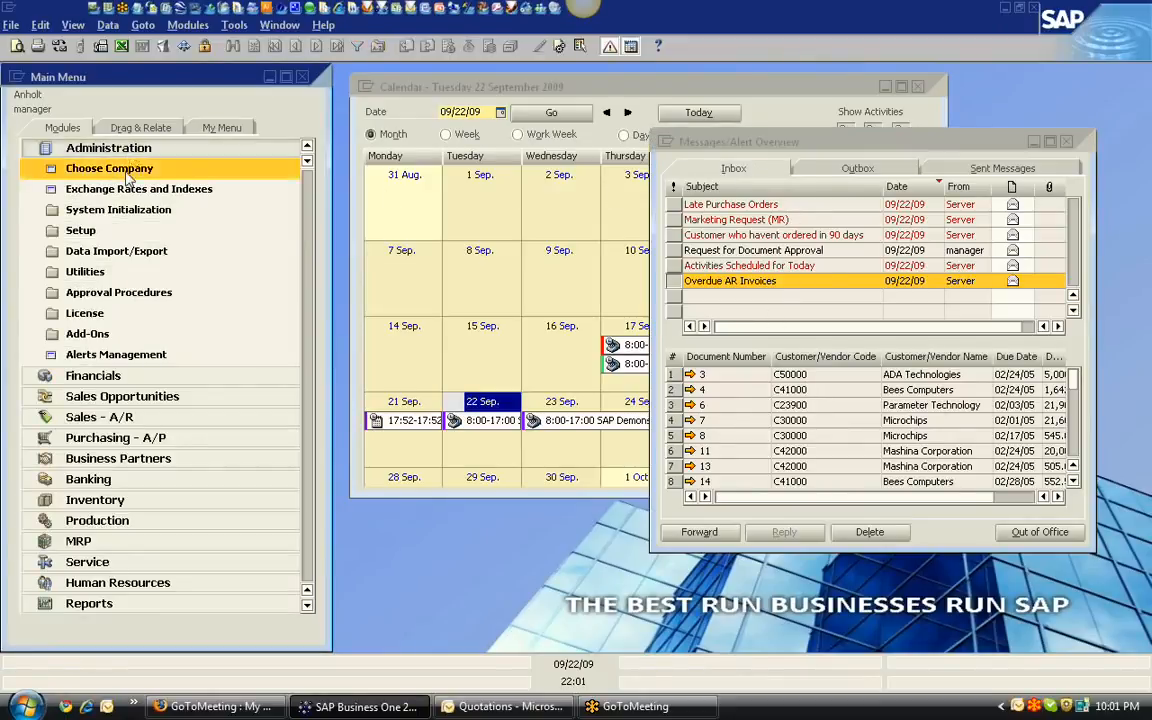
left_click(140, 354)
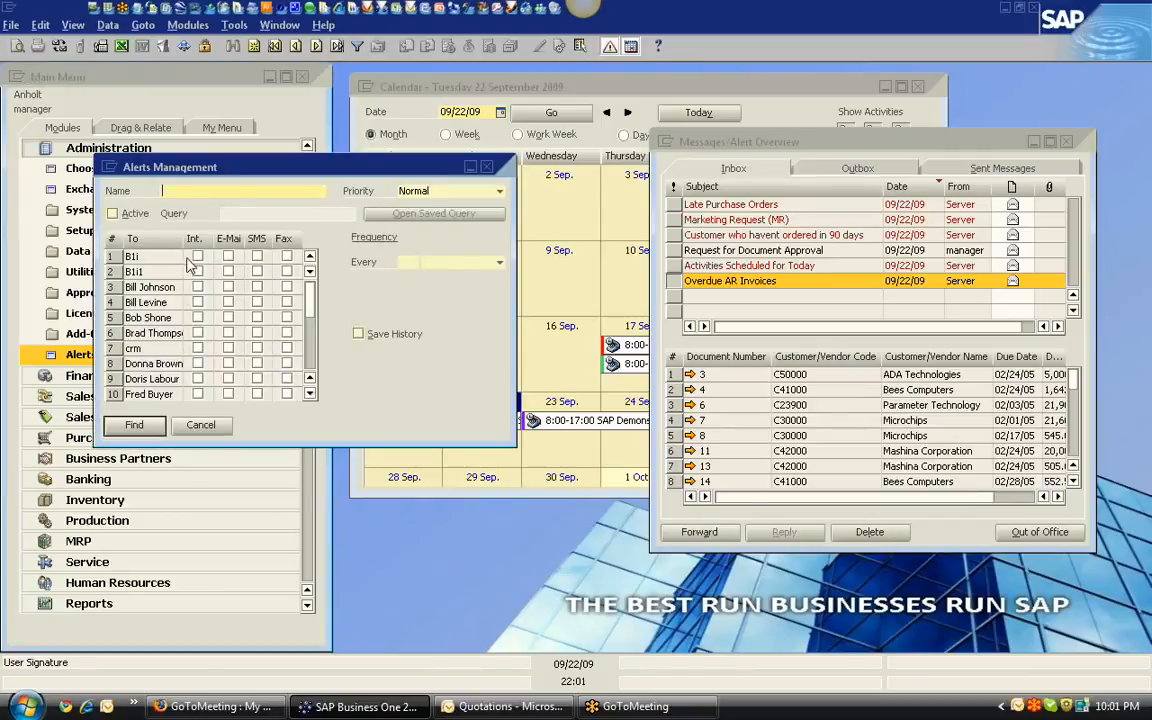
left_click(338, 46)
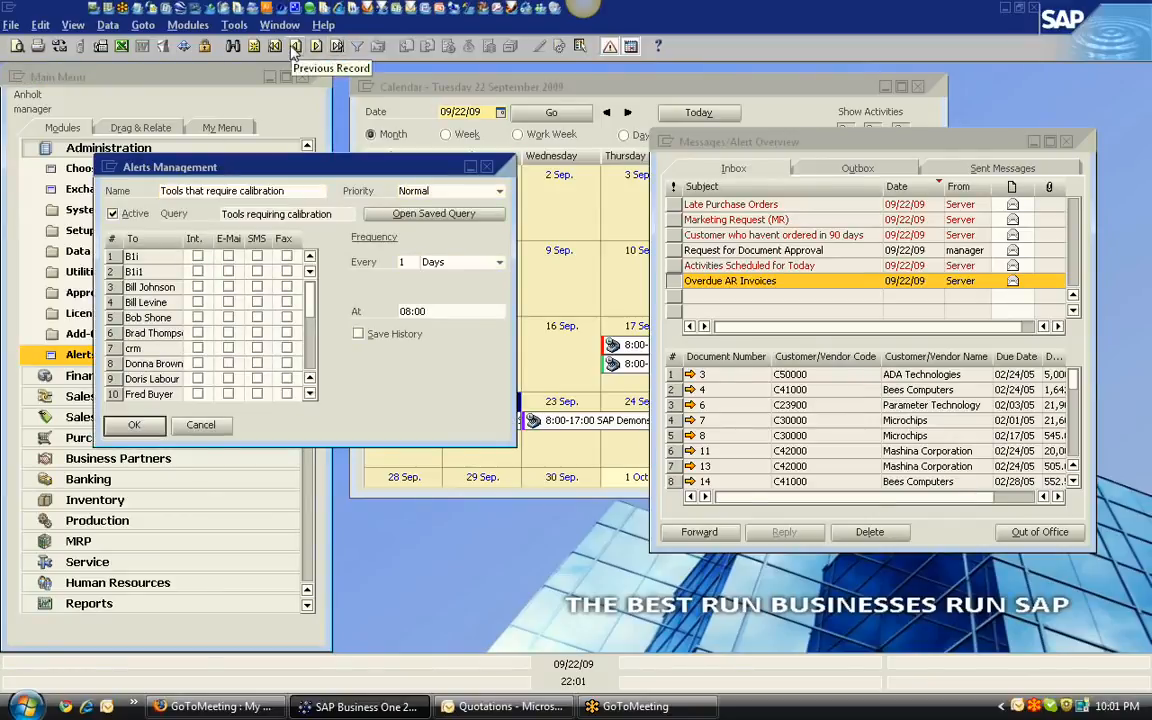
left_click(294, 46)
left_click(292, 46)
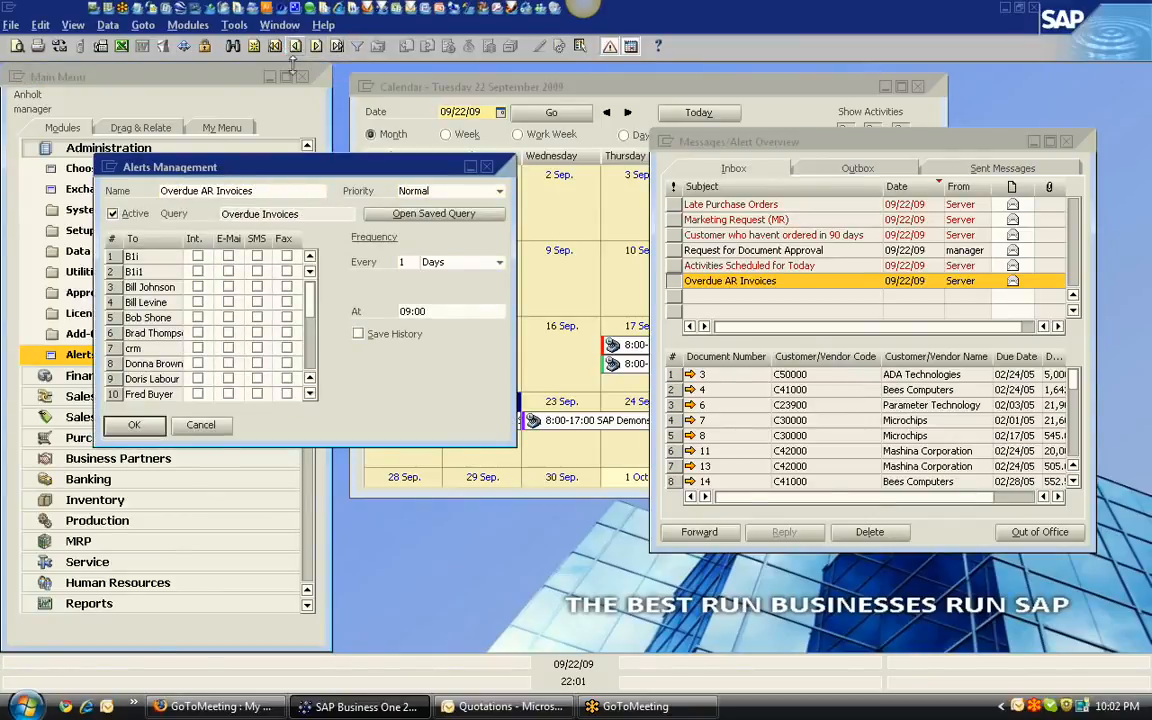
left_click_drag(308, 290, 310, 340)
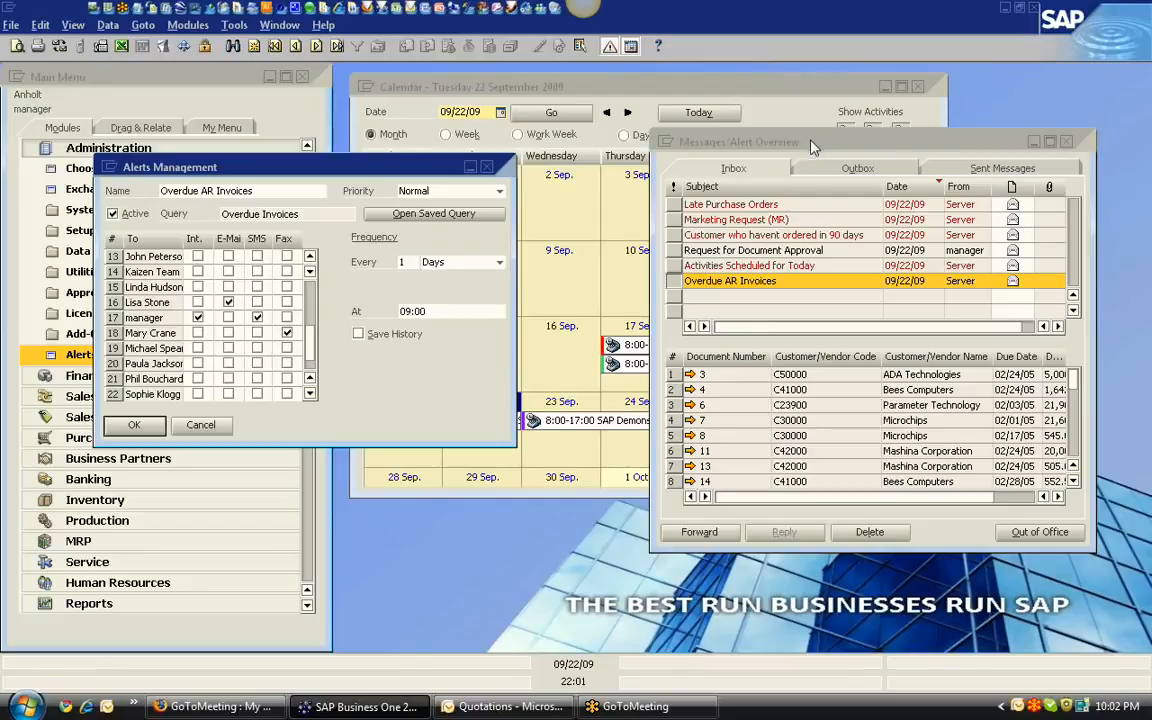
- Check the frequency units available for the Overdue AR Invoices alert and close Alerts Management without changes
left_click(732, 141)
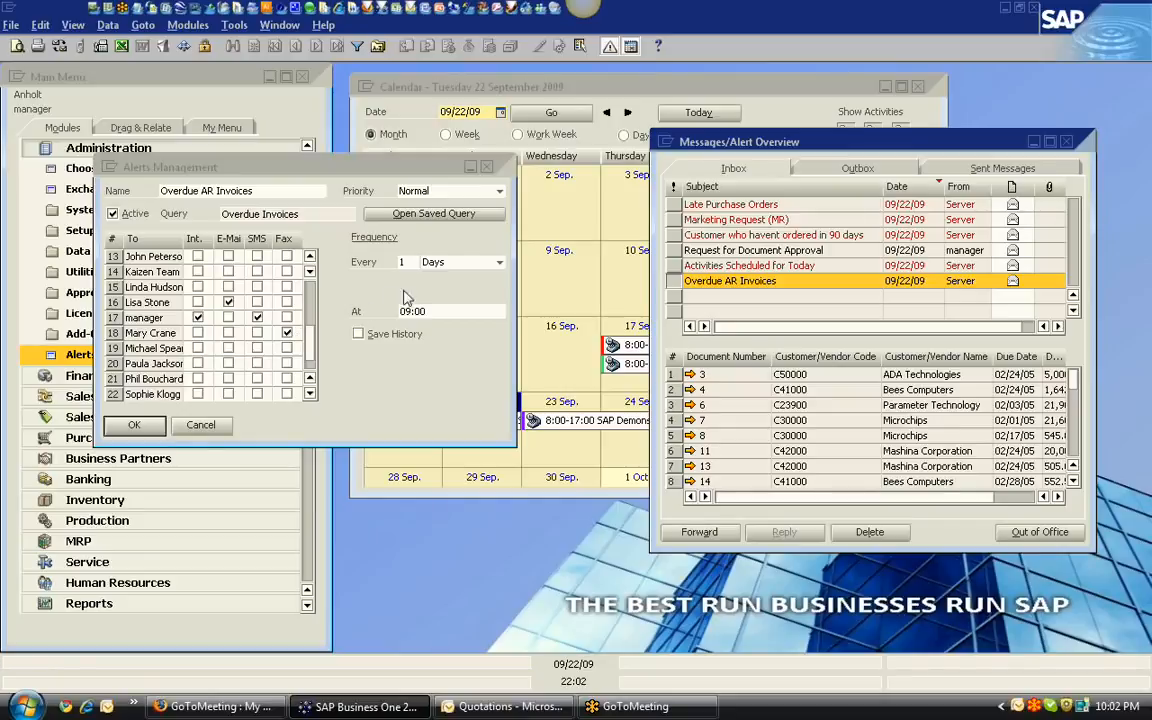
left_click(503, 267)
left_click(501, 263)
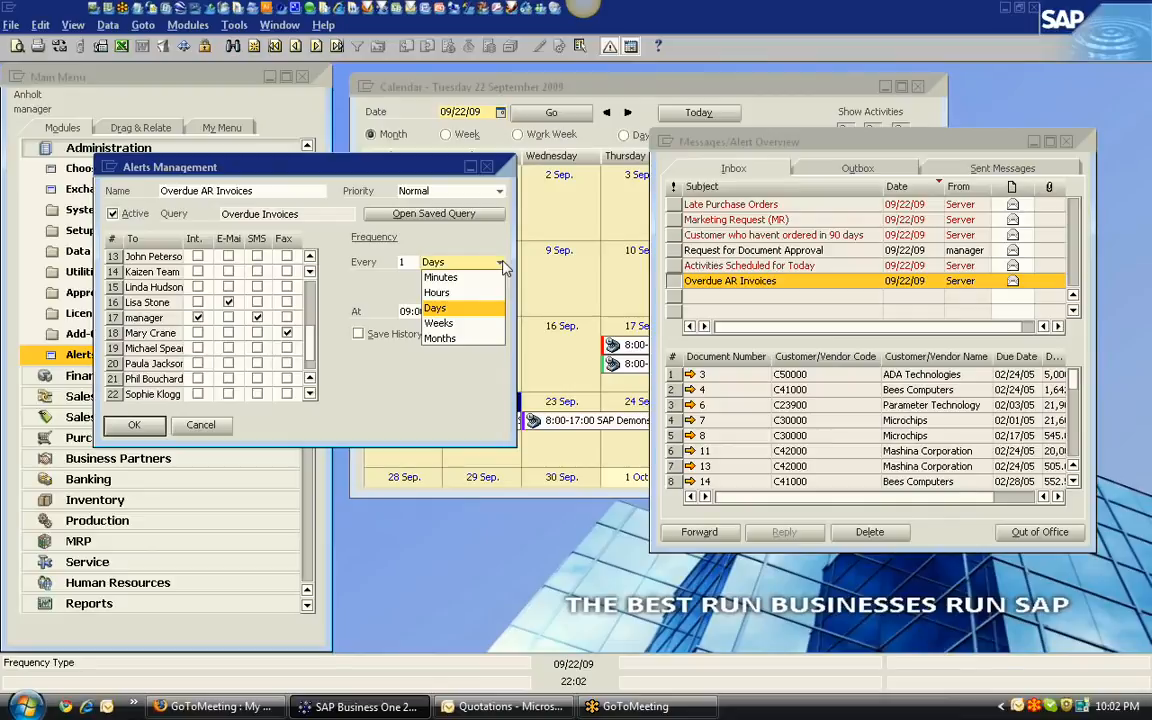
left_click(504, 256)
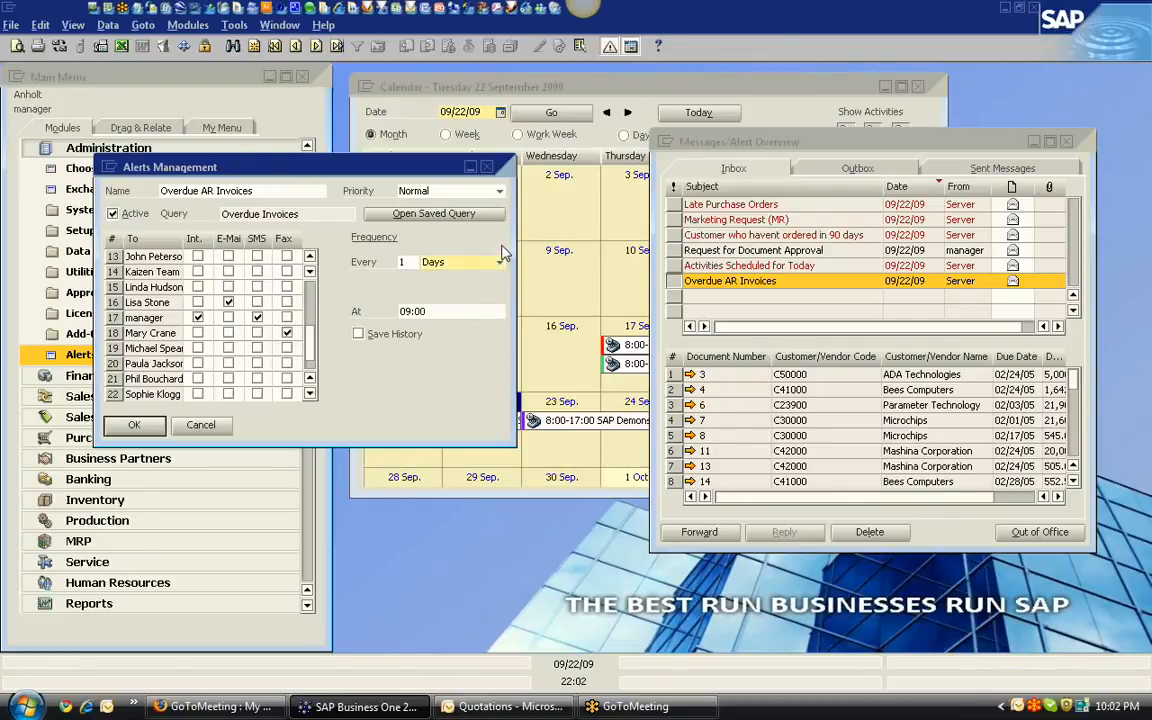
left_click(200, 425)
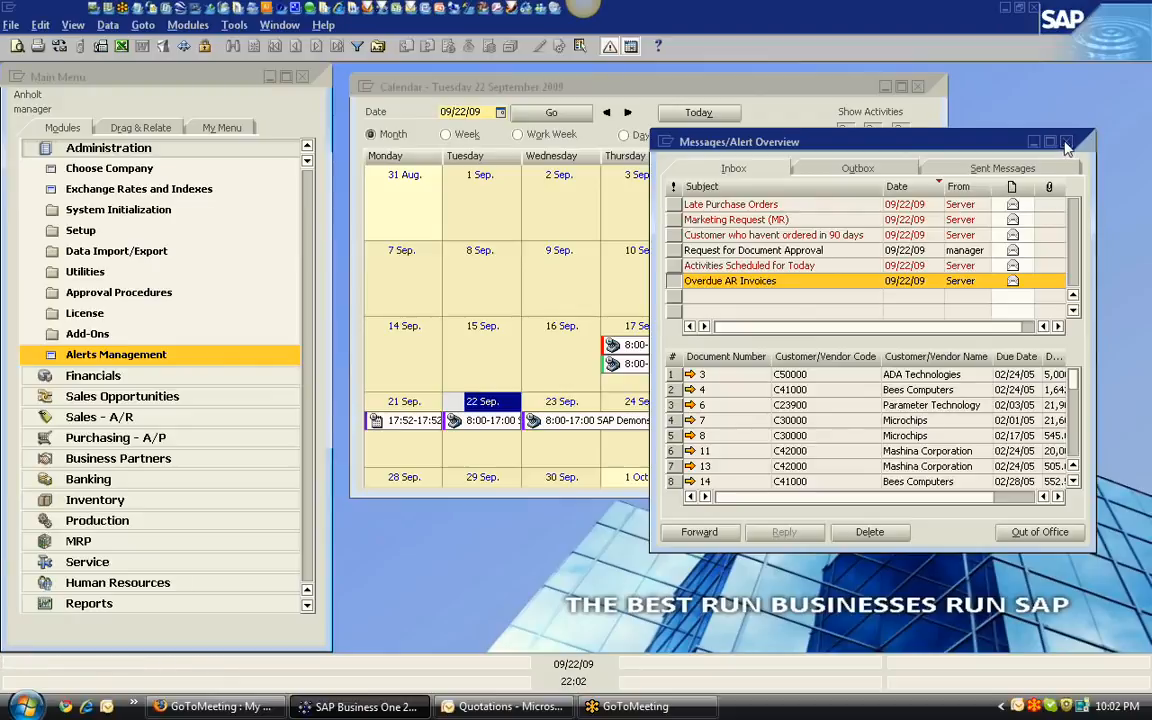
- Close the messages overview, inspect which users and colors are set in the calendar settings, and cancel them
left_click(1066, 143)
left_click(805, 103)
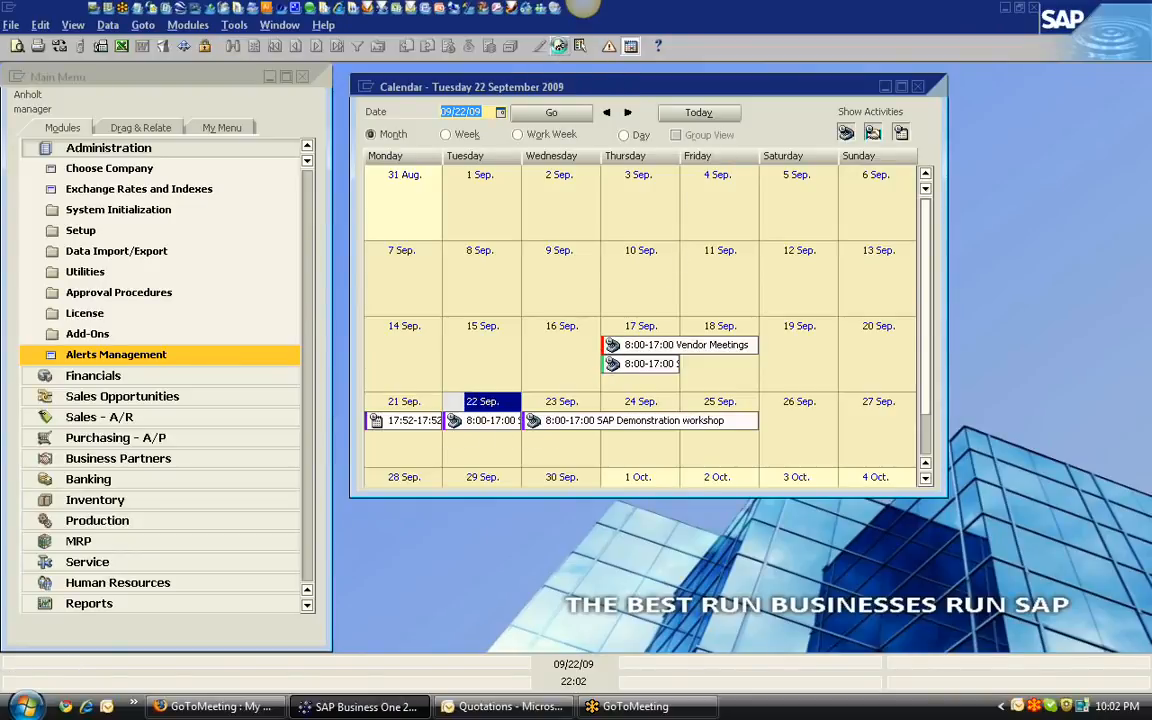
left_click(567, 47)
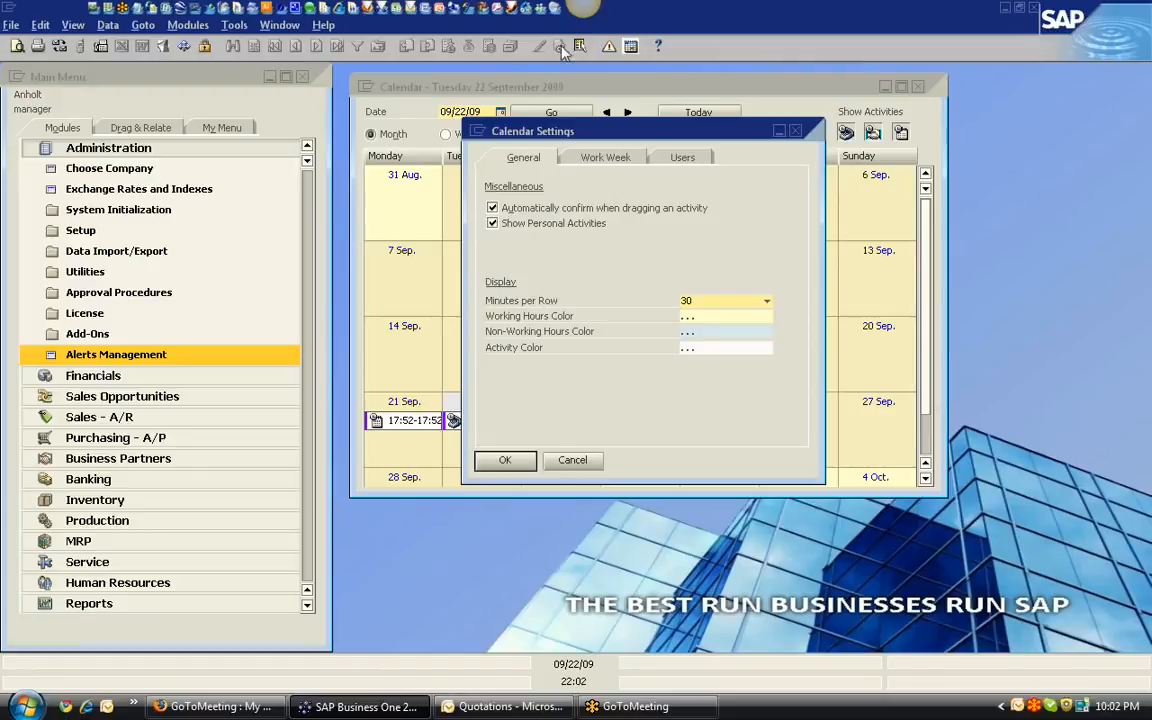
left_click(684, 157)
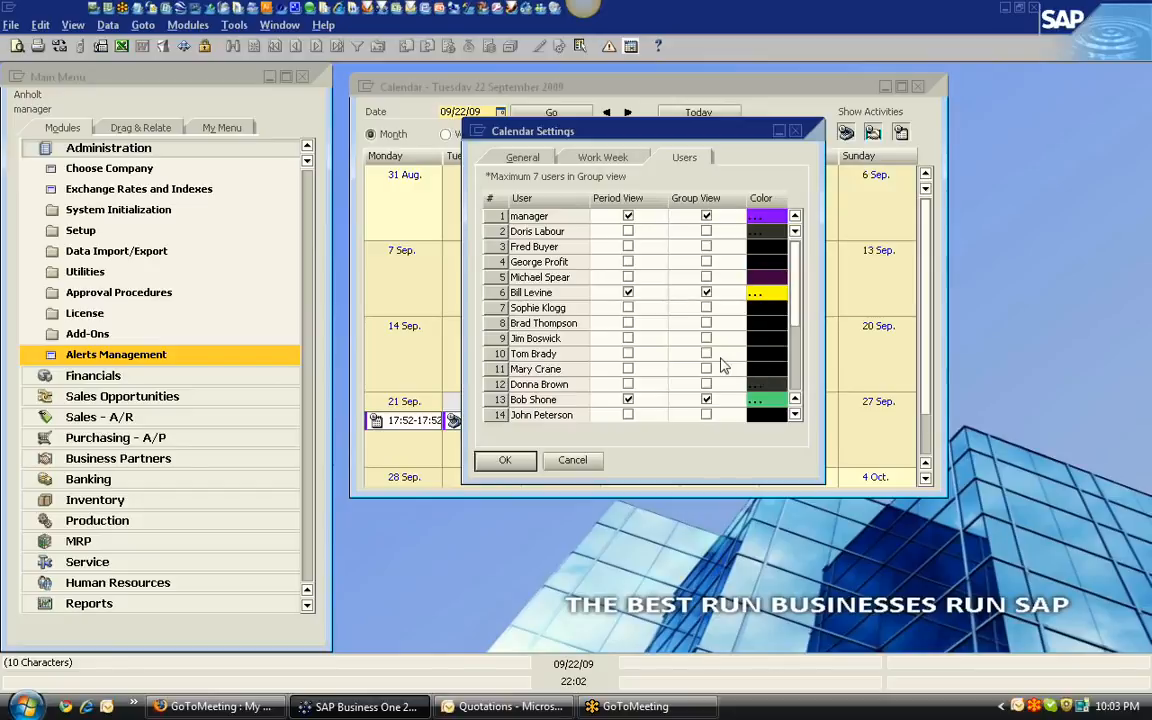
left_click(574, 460)
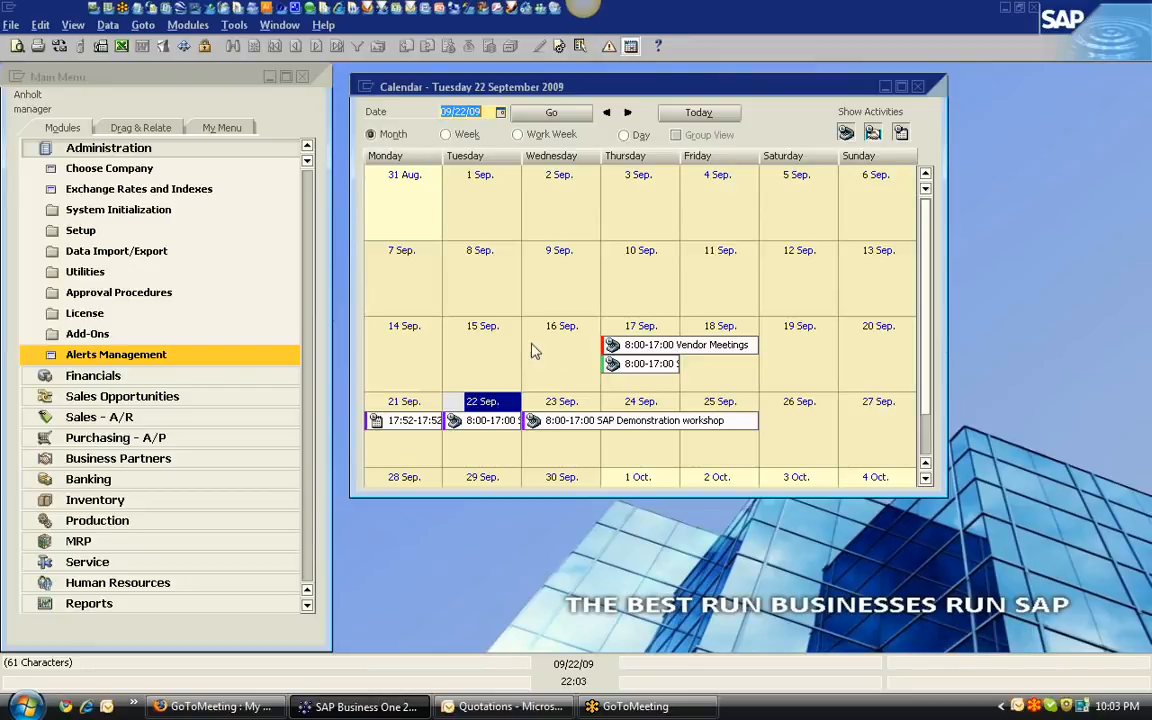
- Close the calendar, collapse the Administration module and make all modules invisible in the Main Menu form settings
left_click(918, 88)
left_click(155, 150)
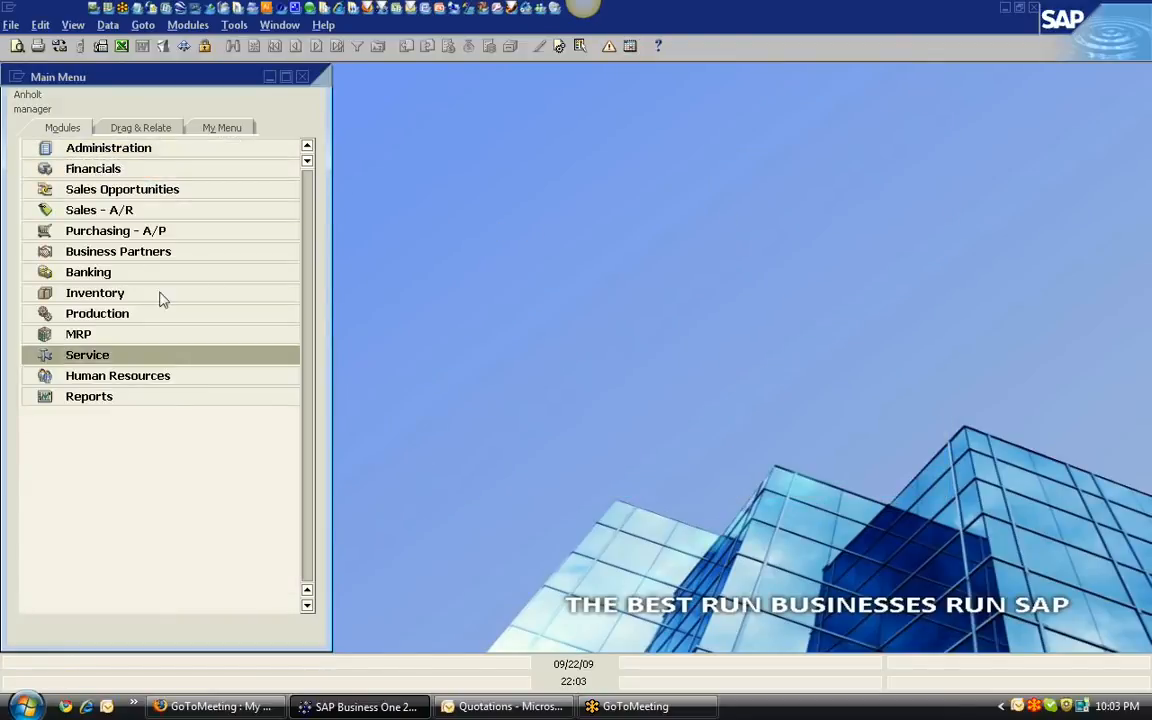
left_click(559, 46)
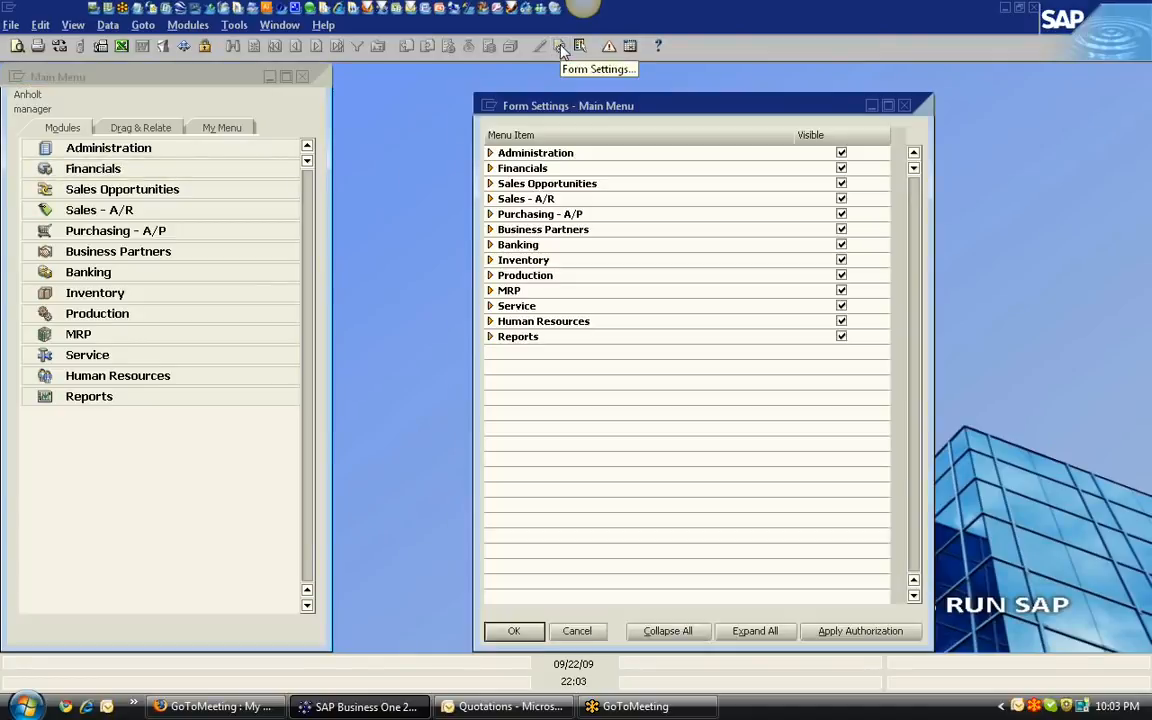
left_click(840, 143)
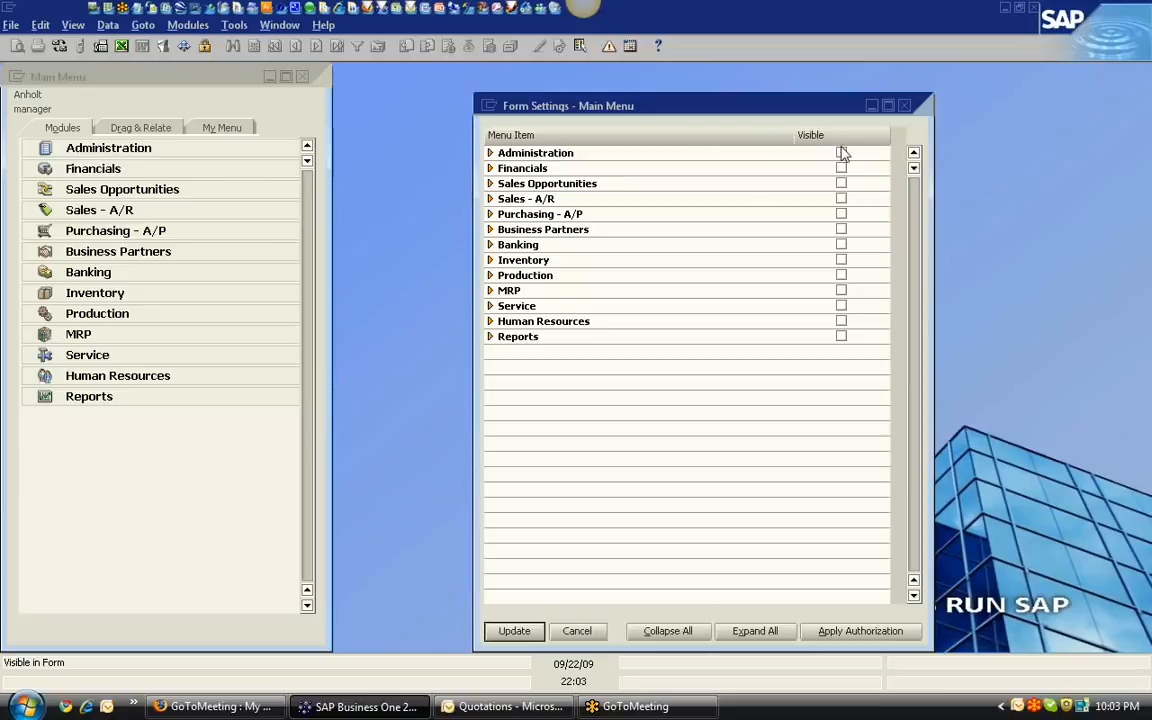
- Make Sales Quotation, Sales Order and the Inventory module visible, apply the menu settings and expand Sales - A/R in the Main Menu
left_click(490, 199)
left_click(841, 214)
left_click(841, 229)
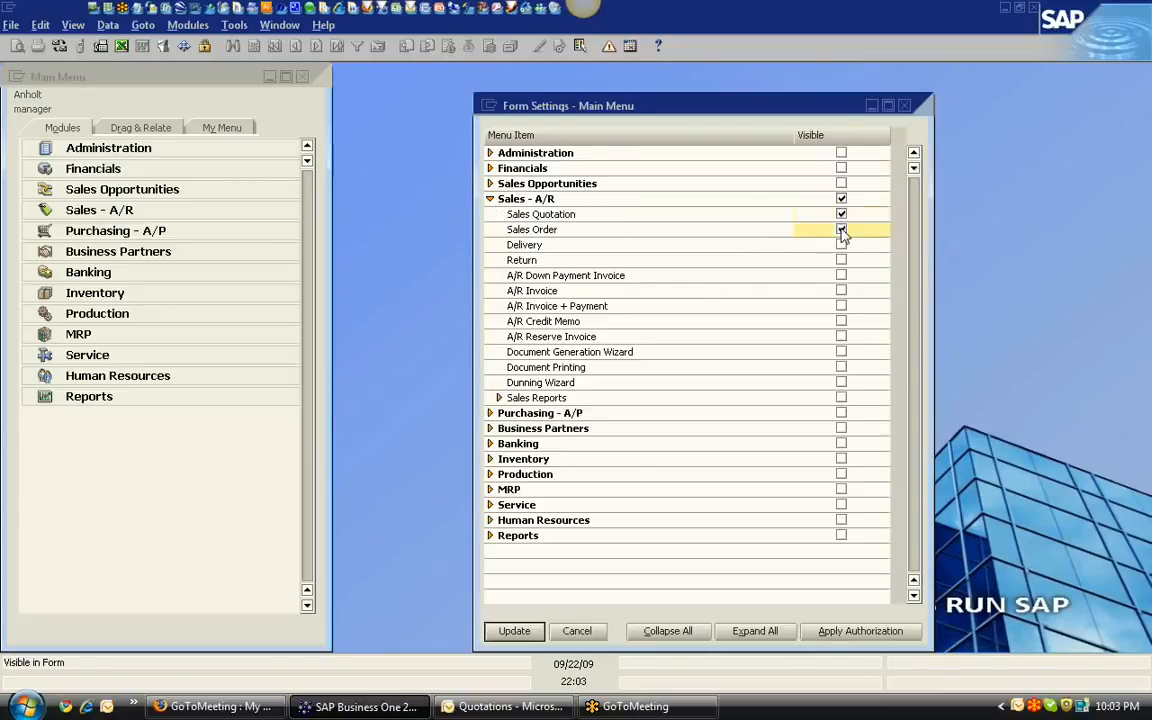
left_click(841, 459)
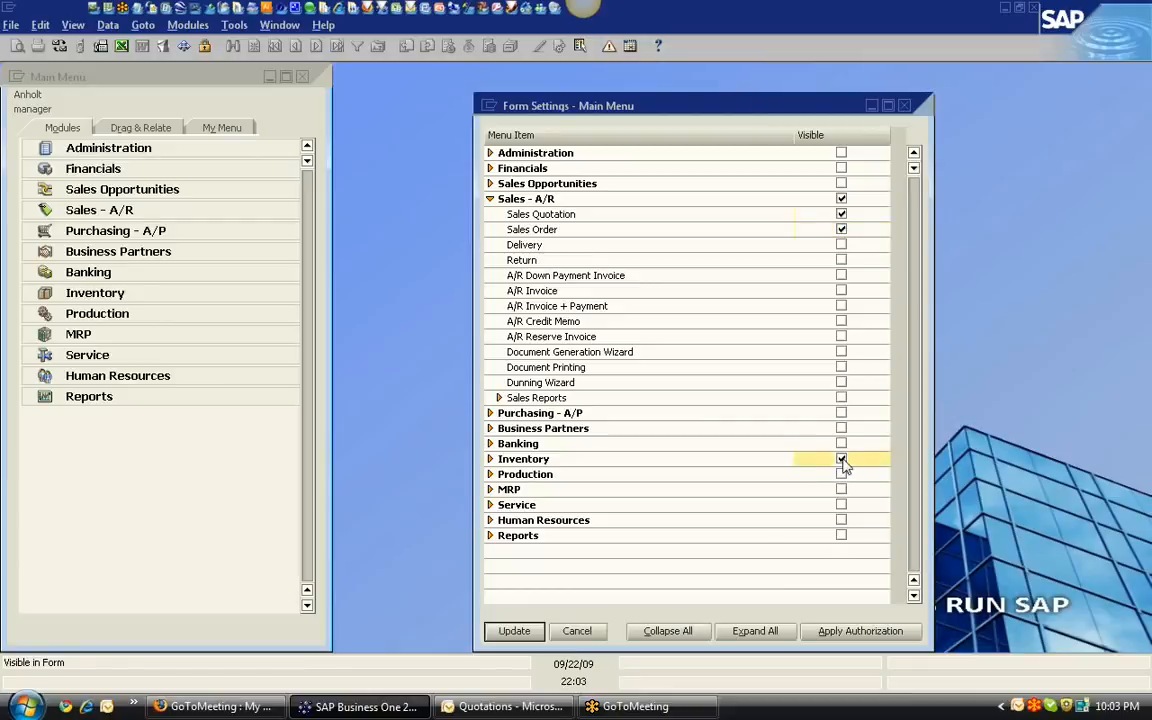
left_click(514, 631)
left_click(514, 631)
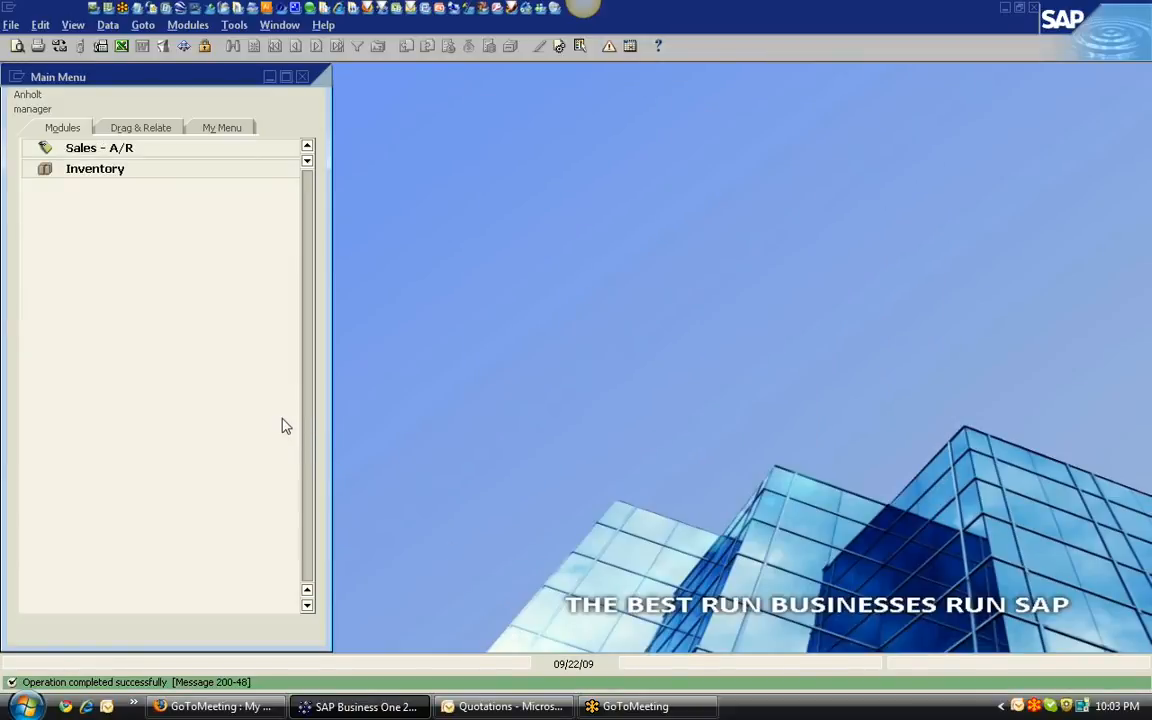
left_click(100, 150)
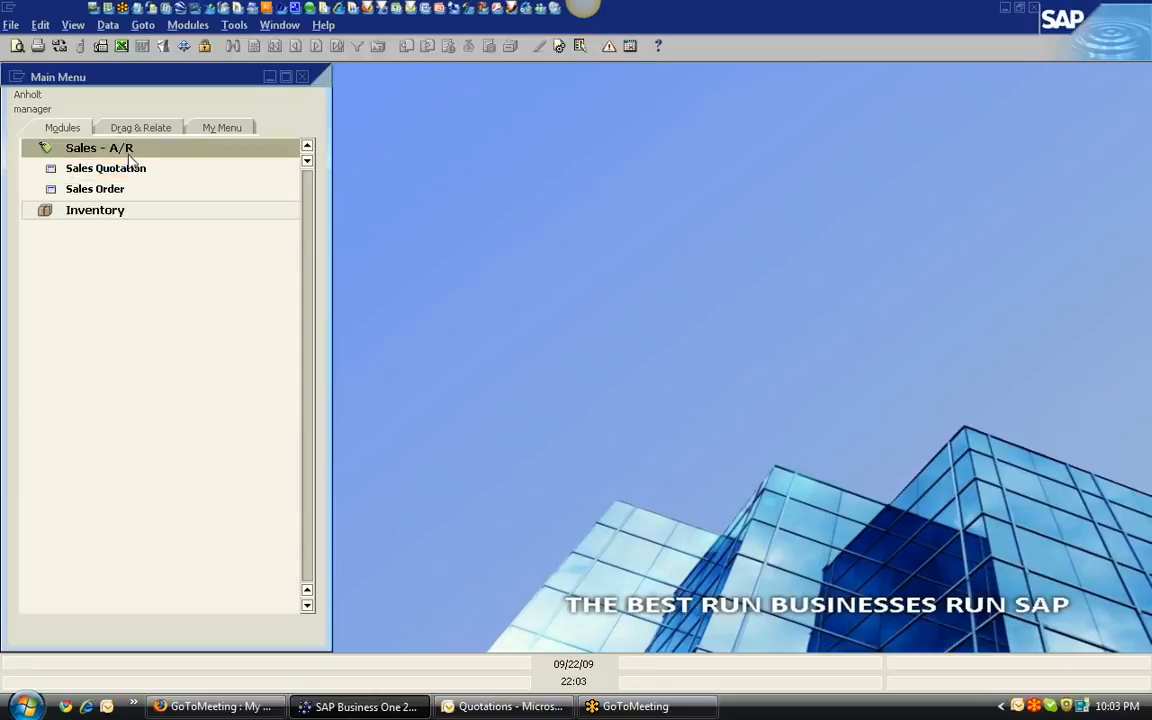
- Collapse Sales - A/R and make all modules visible again in the Main Menu form settings
left_click(114, 148)
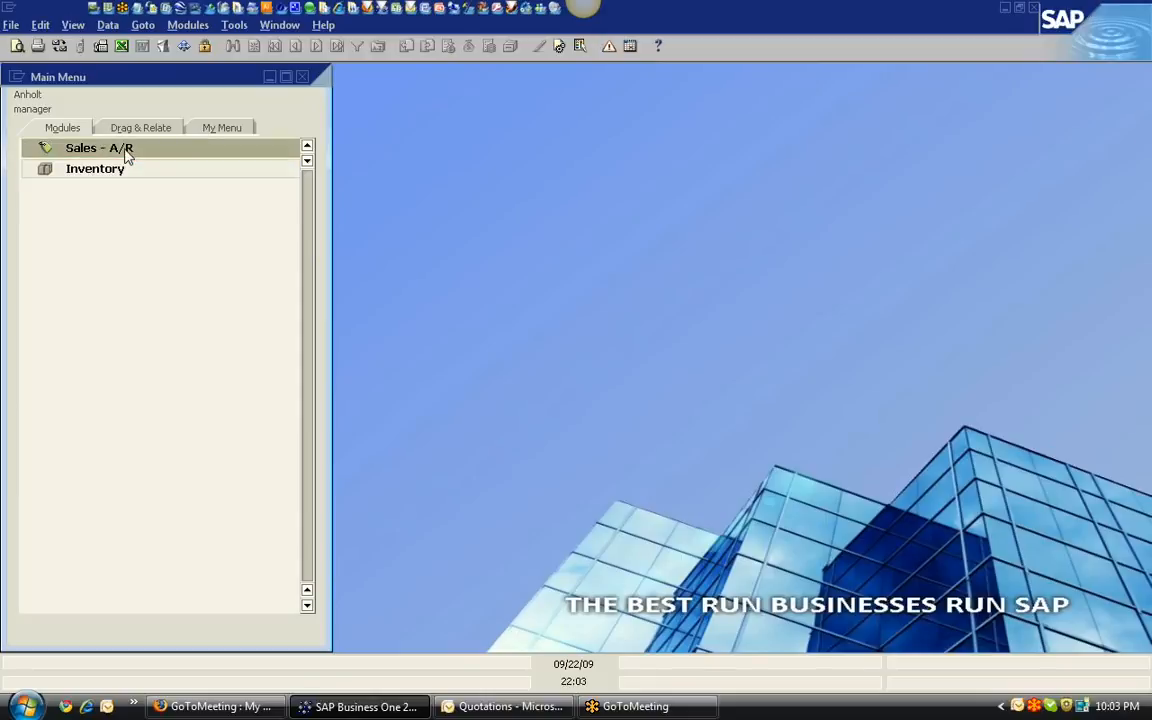
left_click(556, 48)
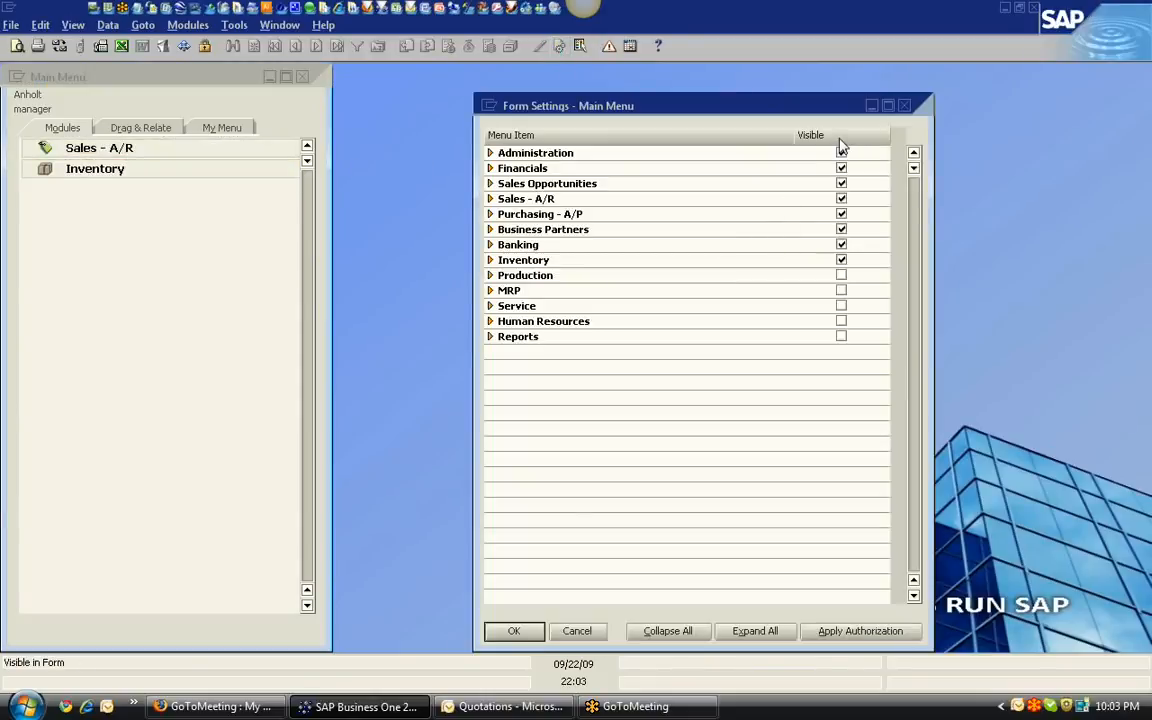
double_click(840, 140)
left_click(508, 630)
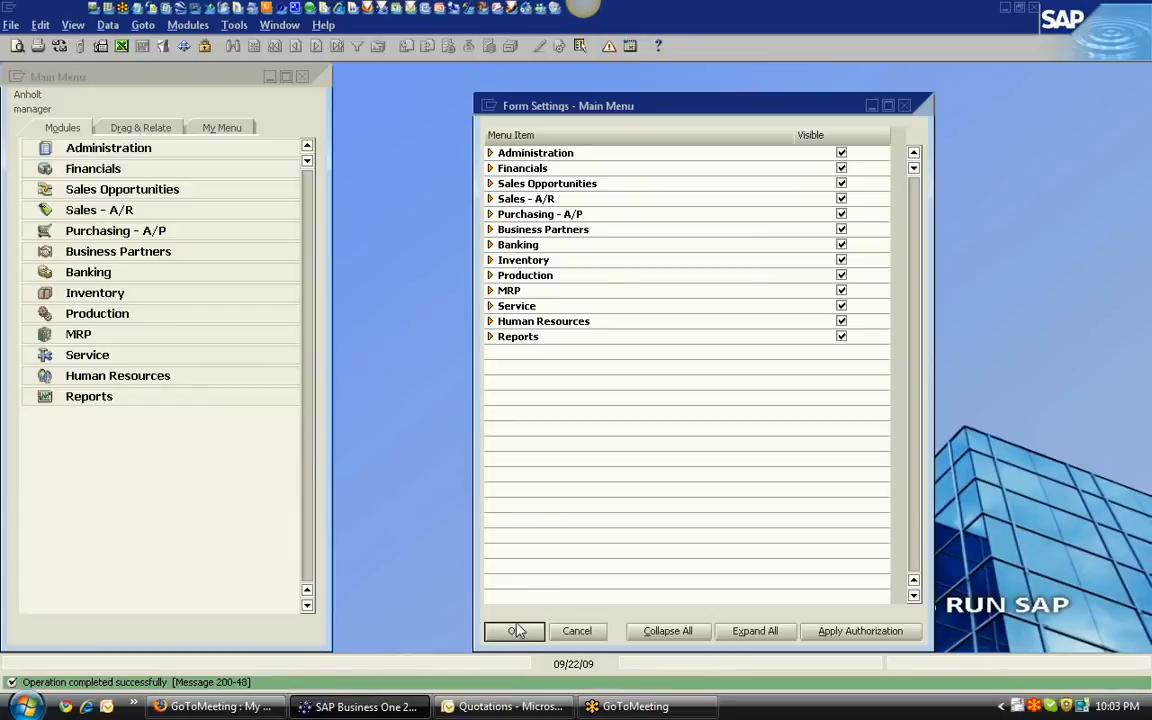
left_click(514, 631)
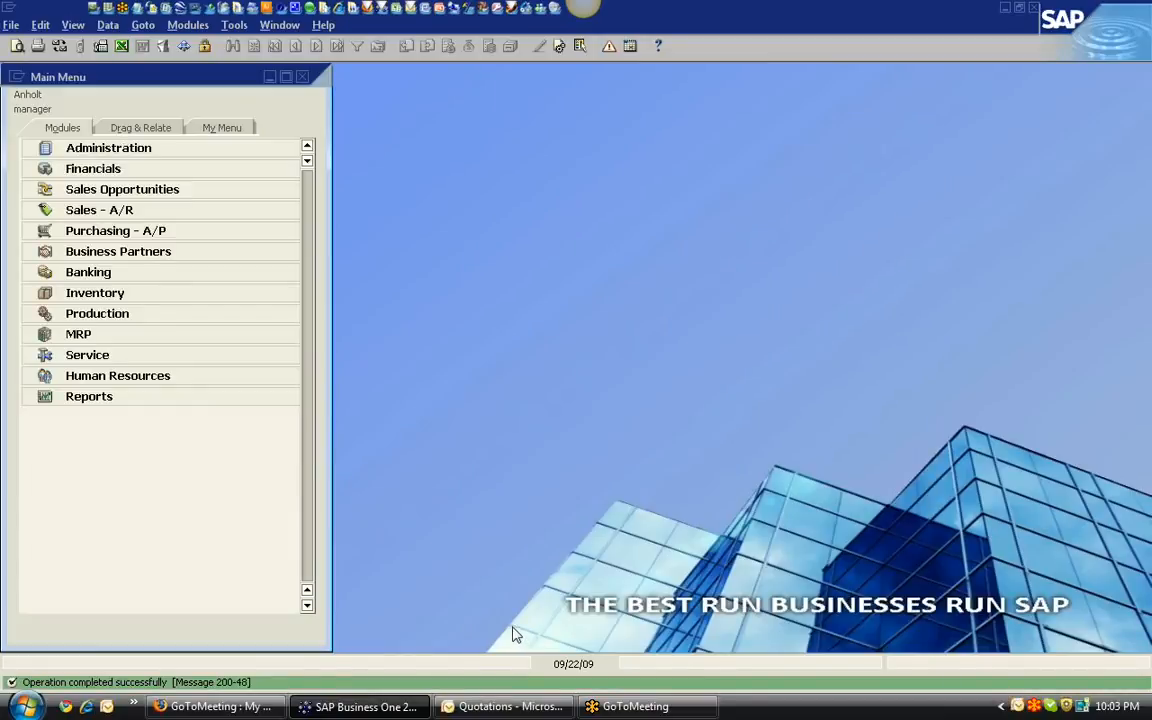
- Examine the Authorizations options under Administration's System Initialization and collapse the Administration module
left_click(138, 150)
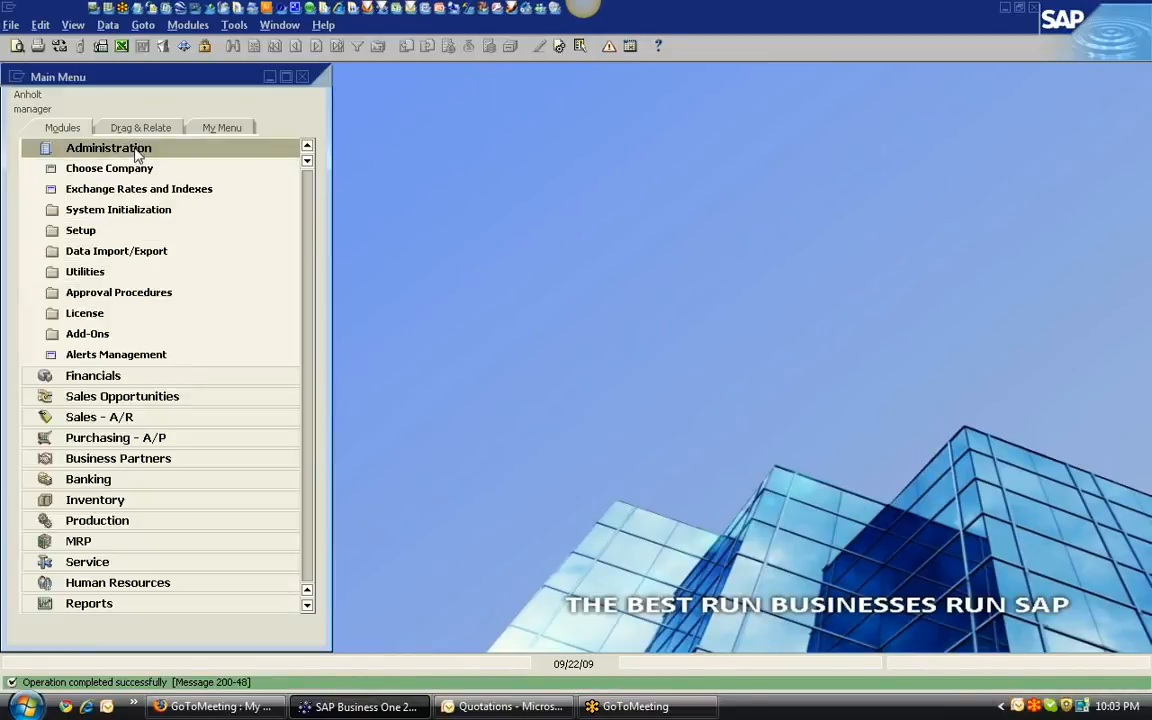
left_click(125, 210)
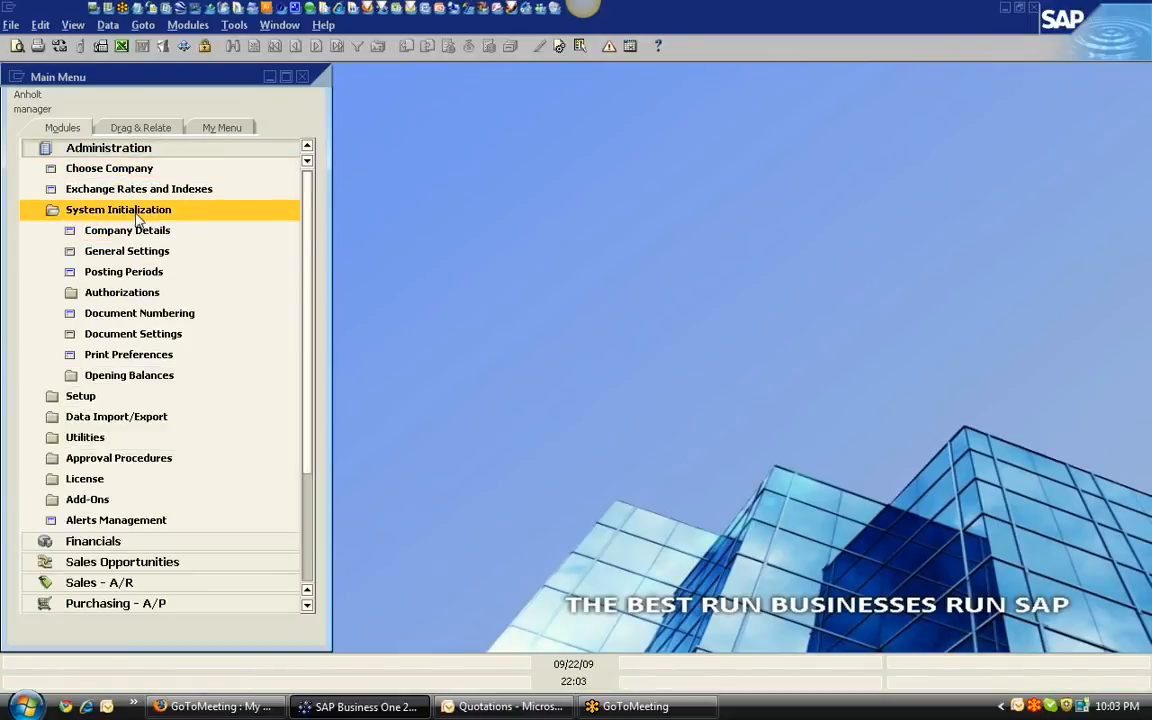
left_click(127, 294)
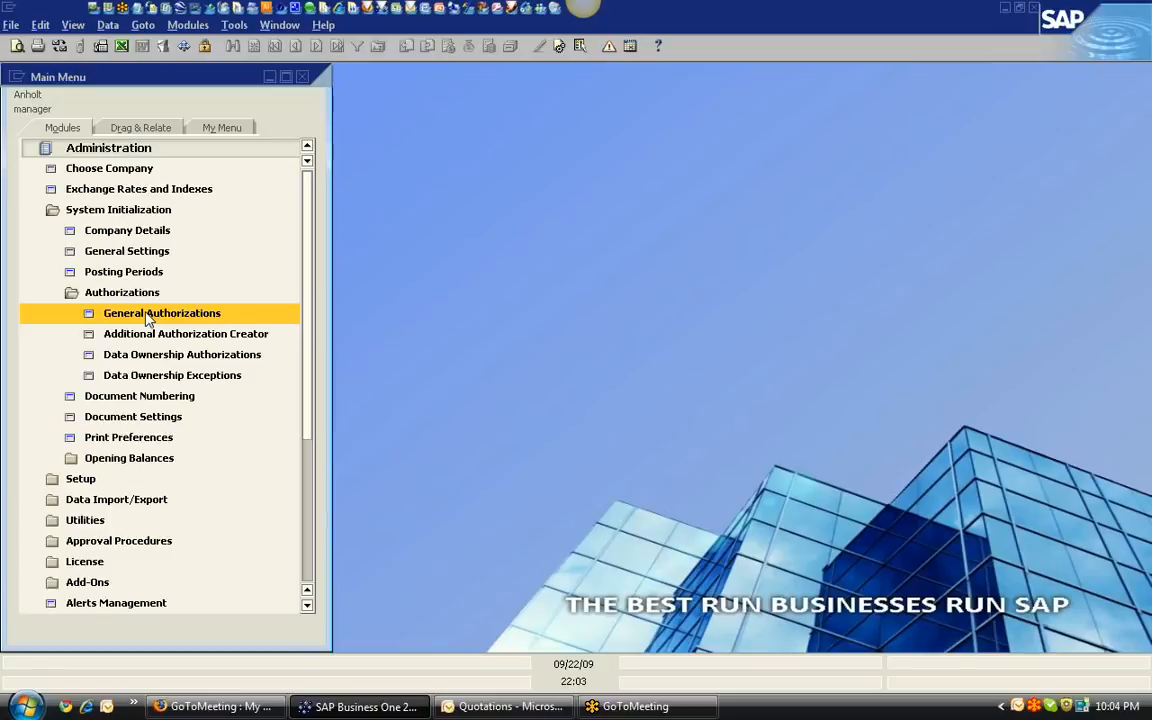
left_click(141, 152)
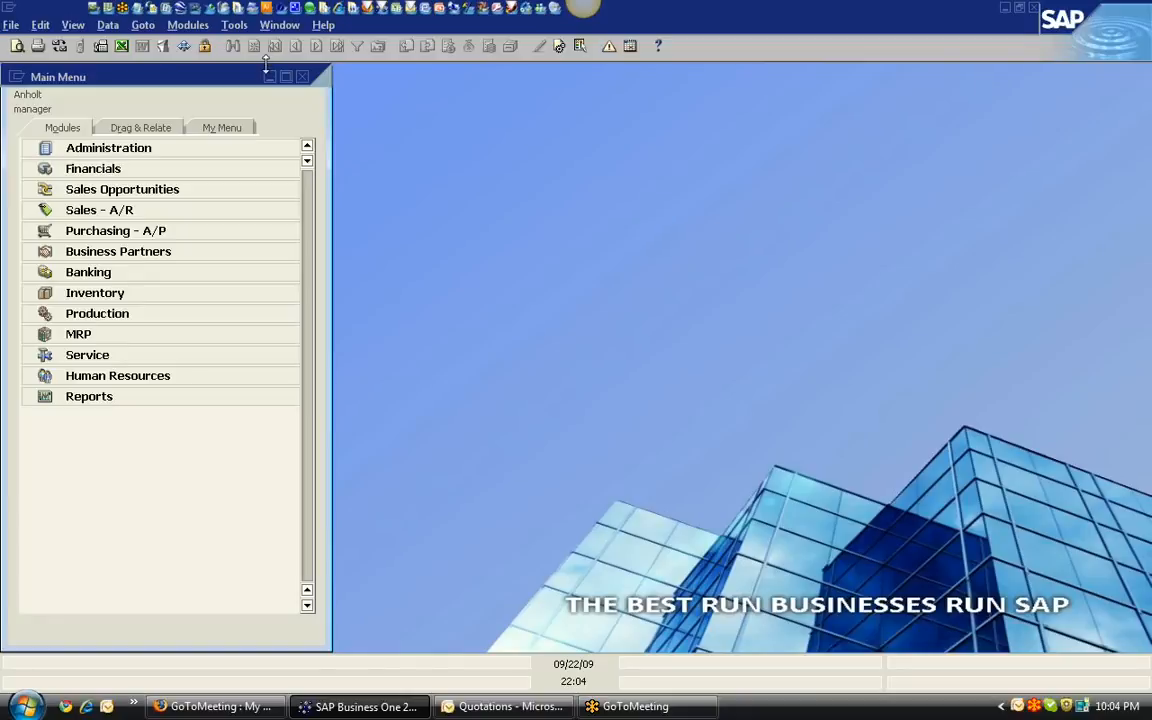
- Open Sales Quotation from Sales - A/R, browse to the last record, then step back one record and forward again
left_click(144, 210)
left_click(132, 231)
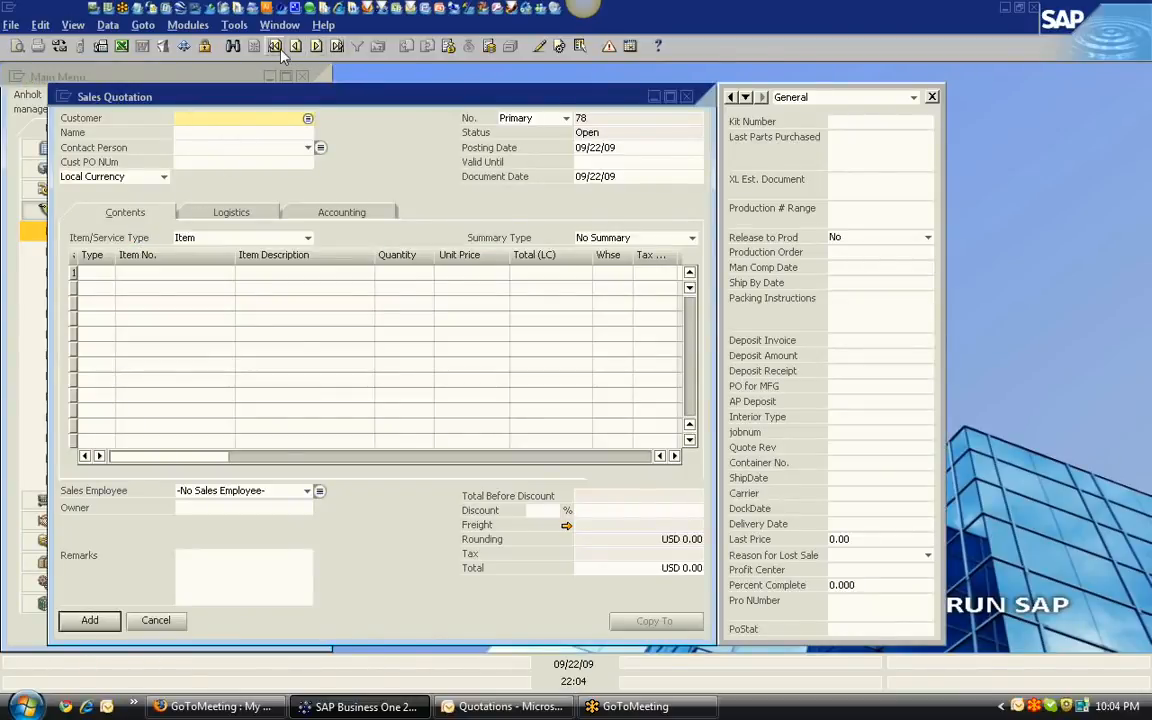
left_click(337, 48)
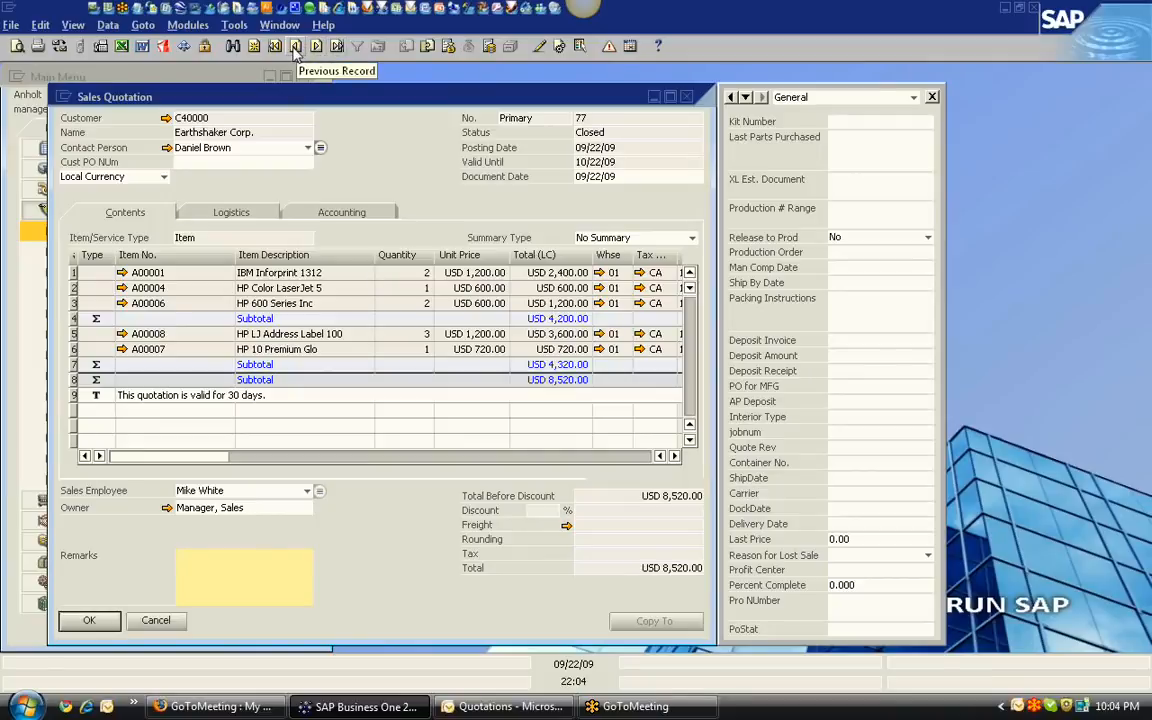
left_click(296, 48)
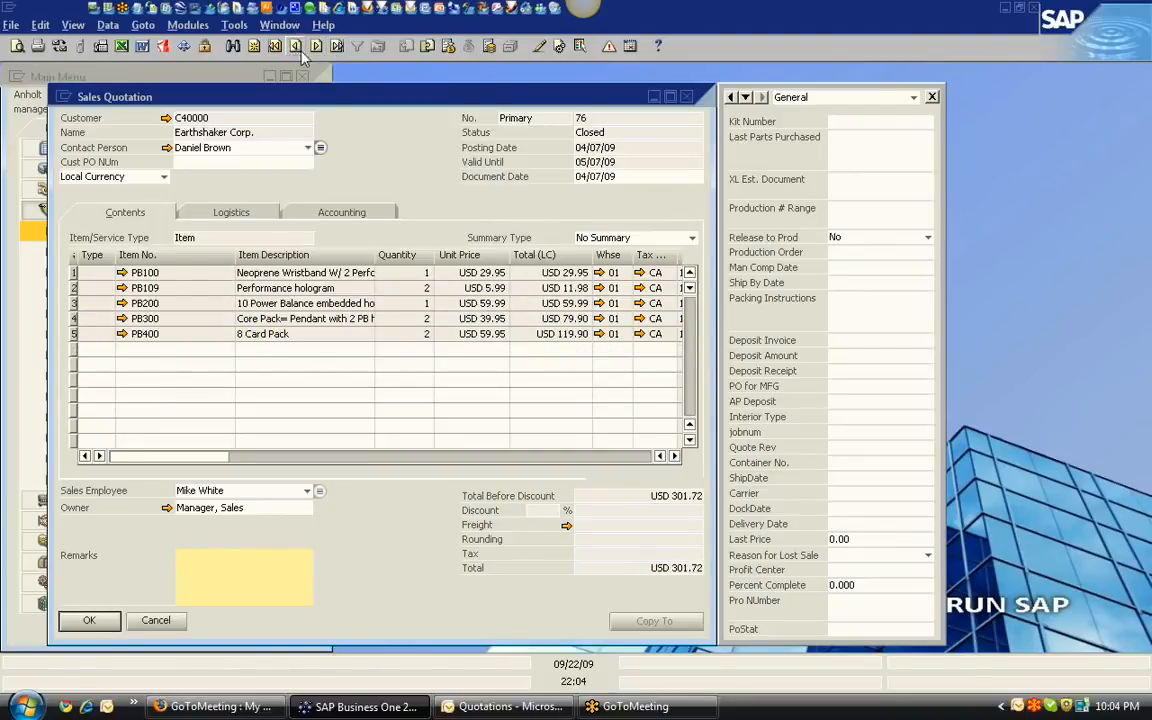
left_click(316, 46)
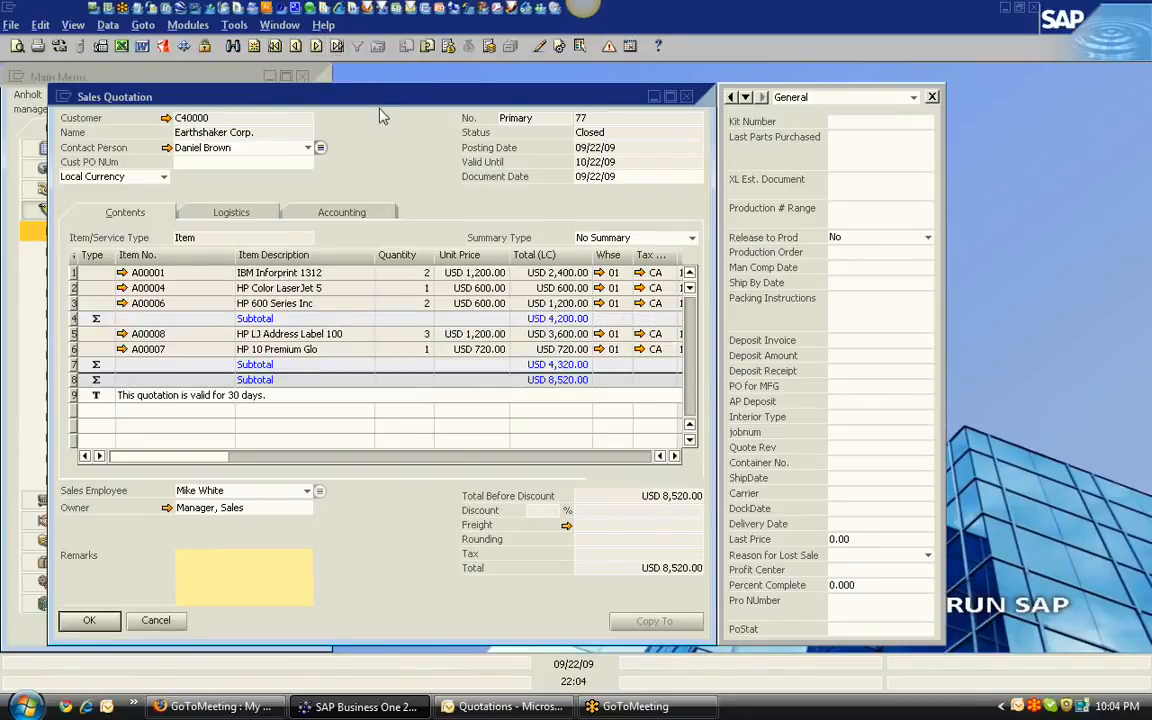
- Preview the printed quotation, close the preview and open the Quote Stock 1111 layout for editing in an enlarged window
left_click(17, 46)
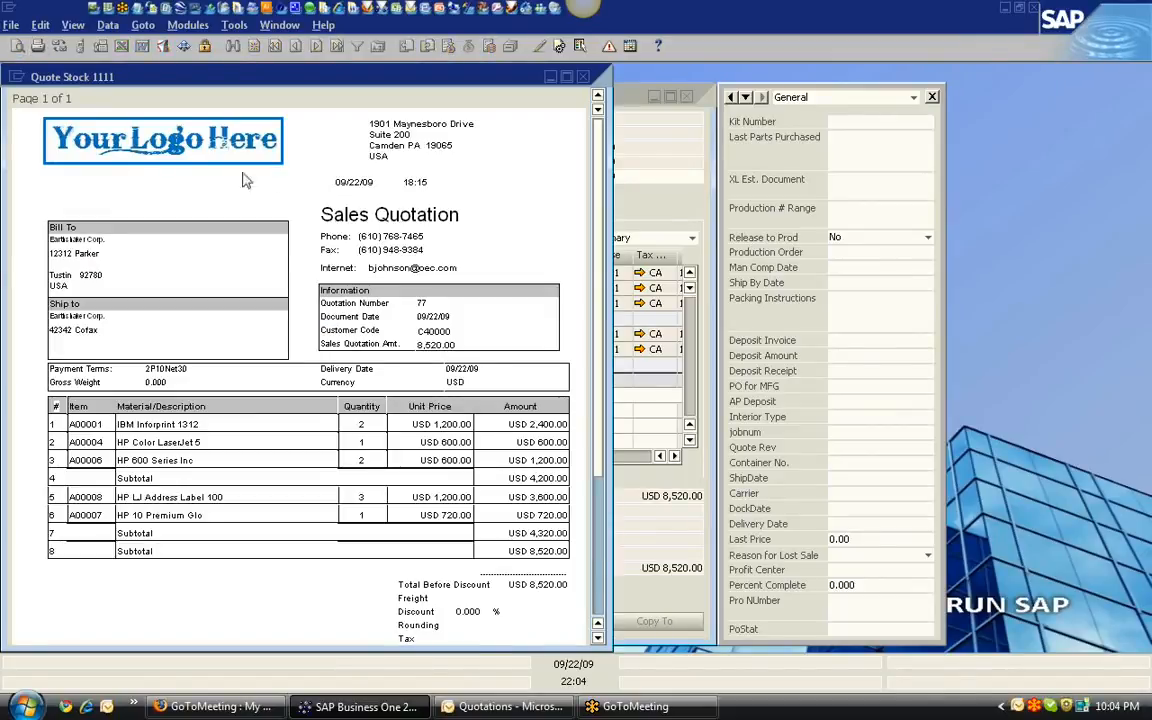
left_click(585, 78)
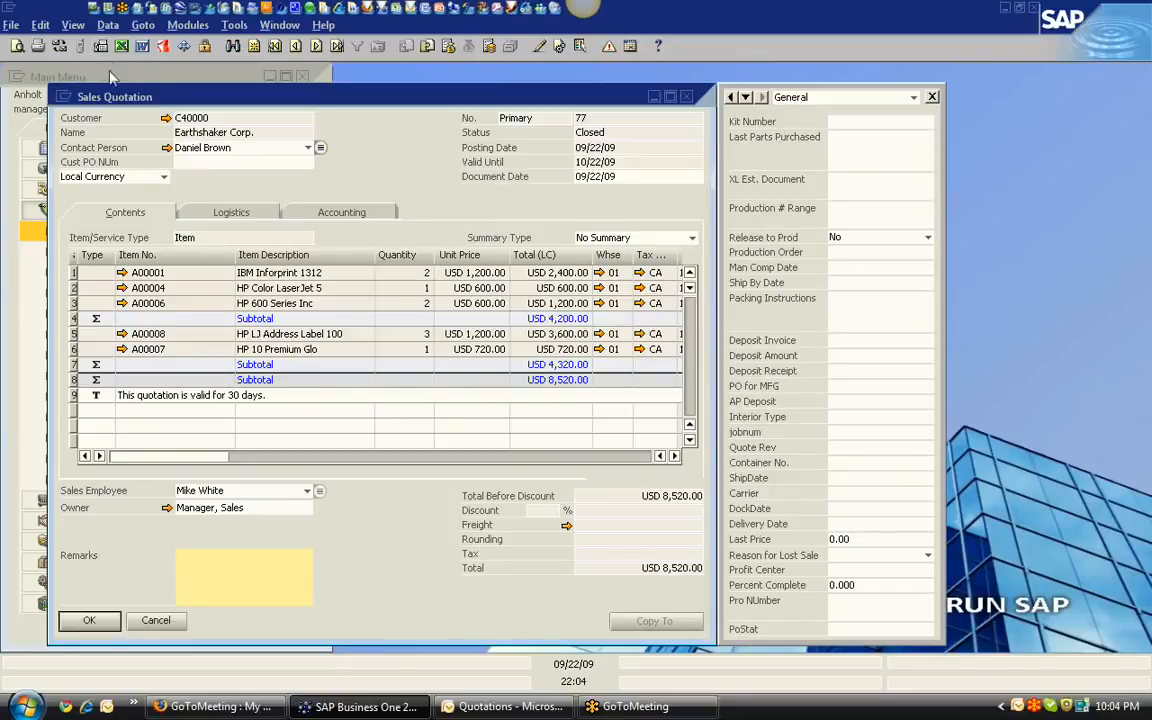
left_click(539, 47)
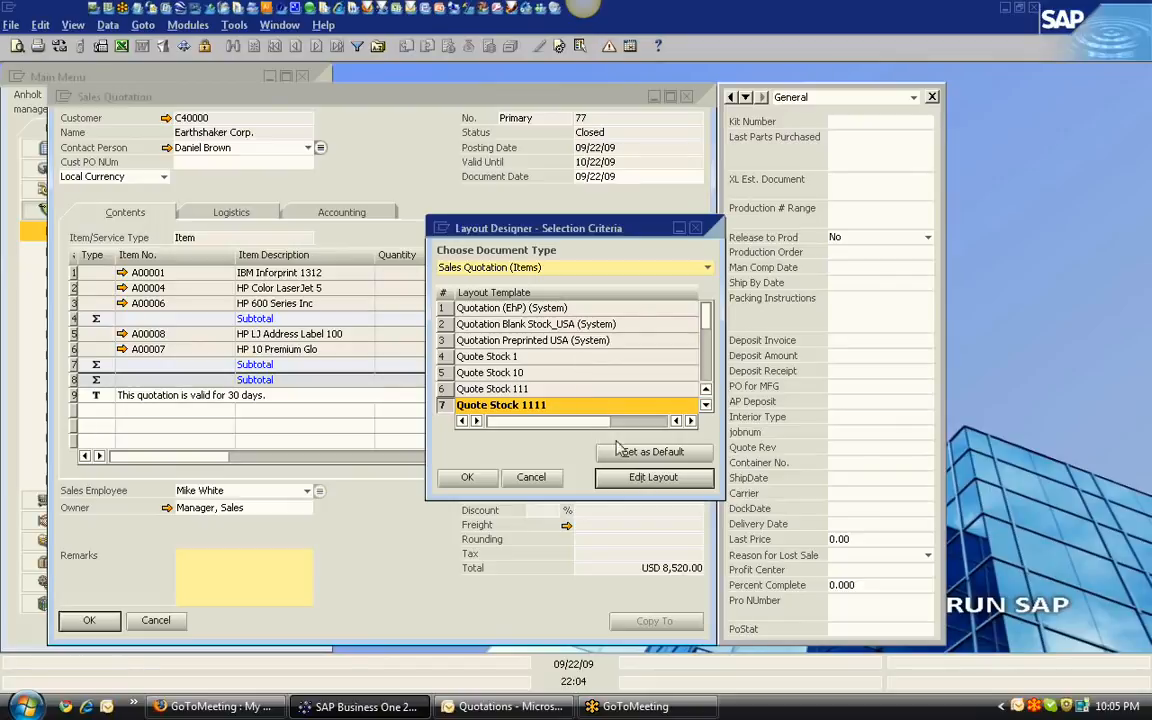
left_click(641, 480)
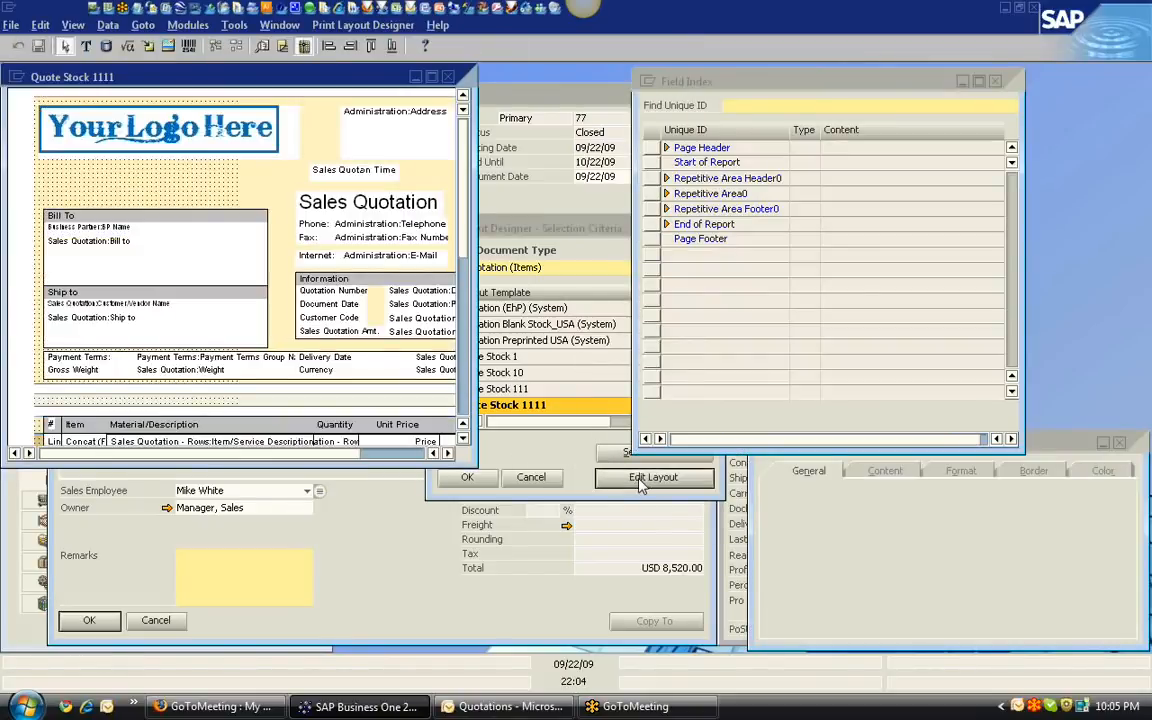
left_click_drag(476, 466, 620, 648)
- Move the logo down in the page header and place the quotation date and time fields above it
left_click(200, 136)
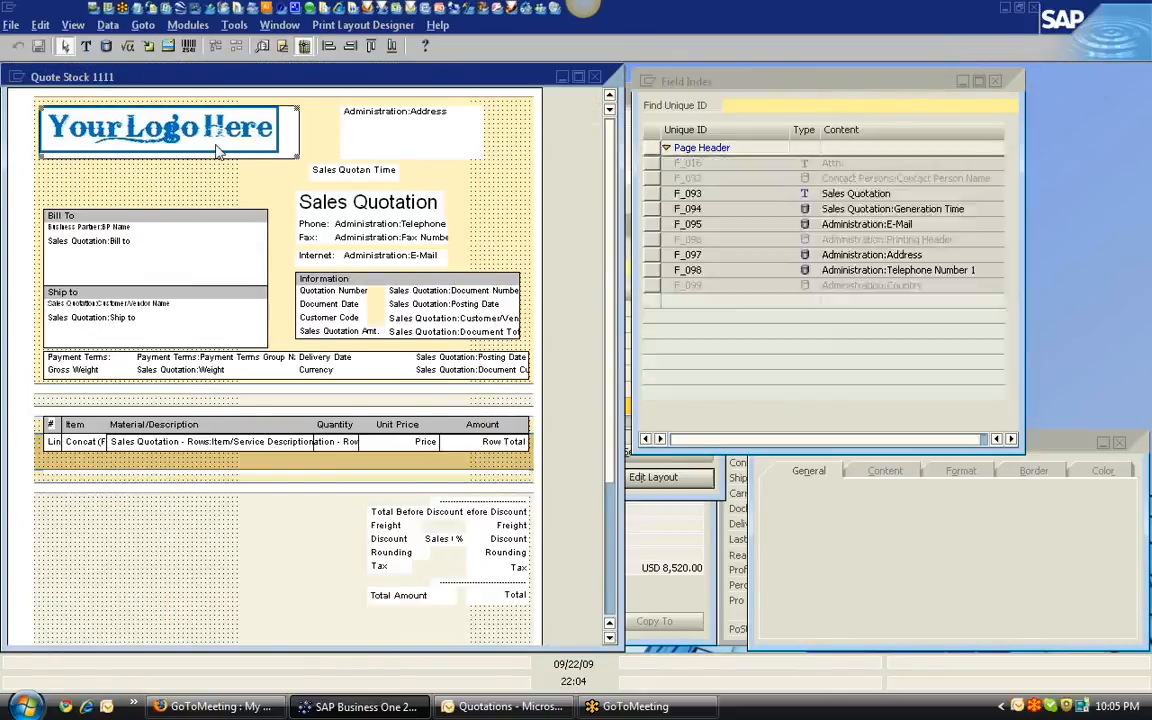
left_click_drag(218, 148, 213, 185)
left_click(388, 148)
left_click(342, 172)
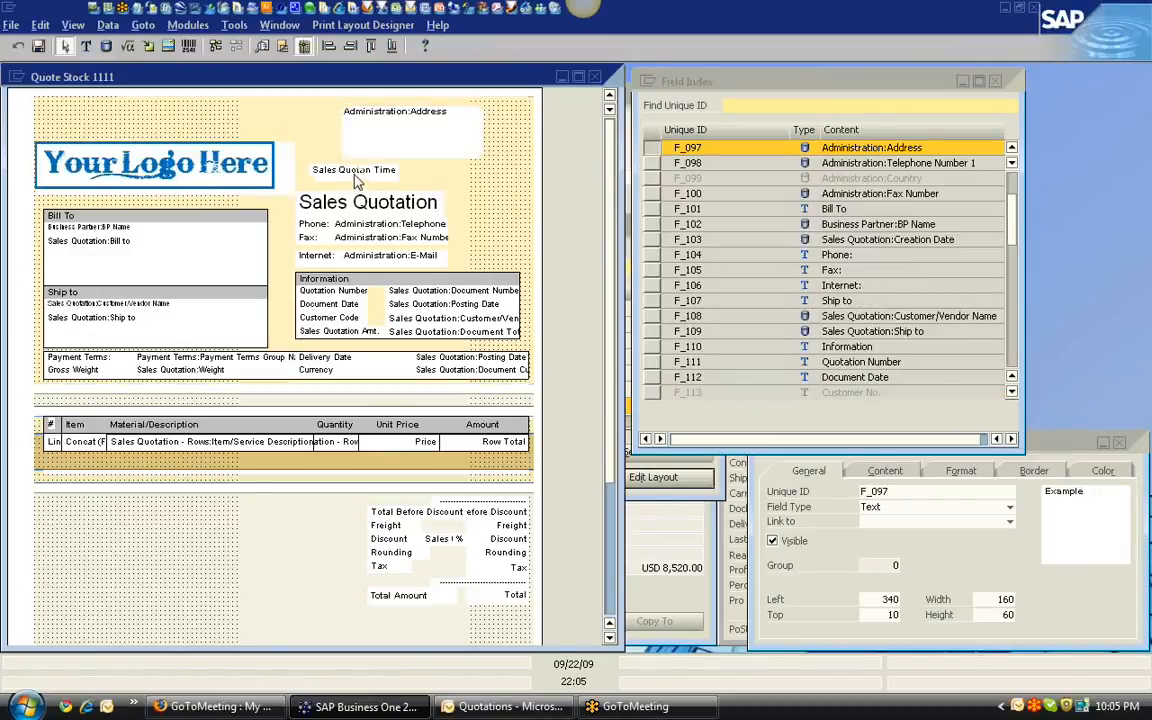
left_click_drag(342, 172, 85, 108)
left_click_drag(380, 172, 124, 110)
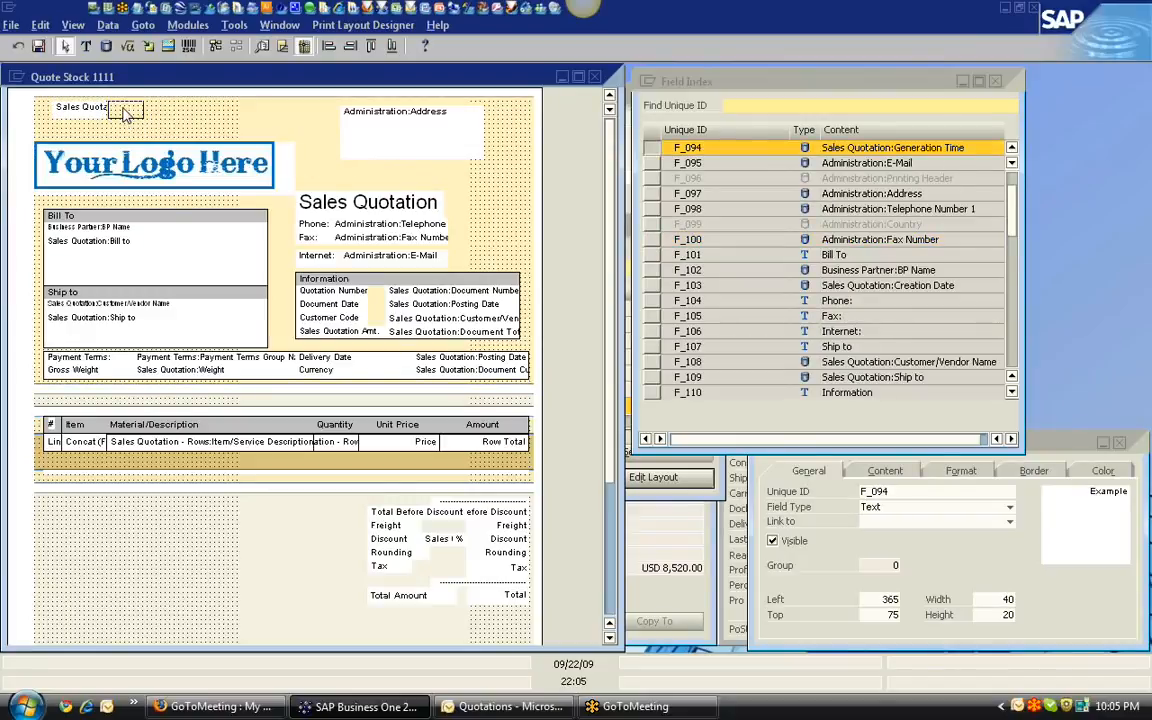
left_click(168, 126)
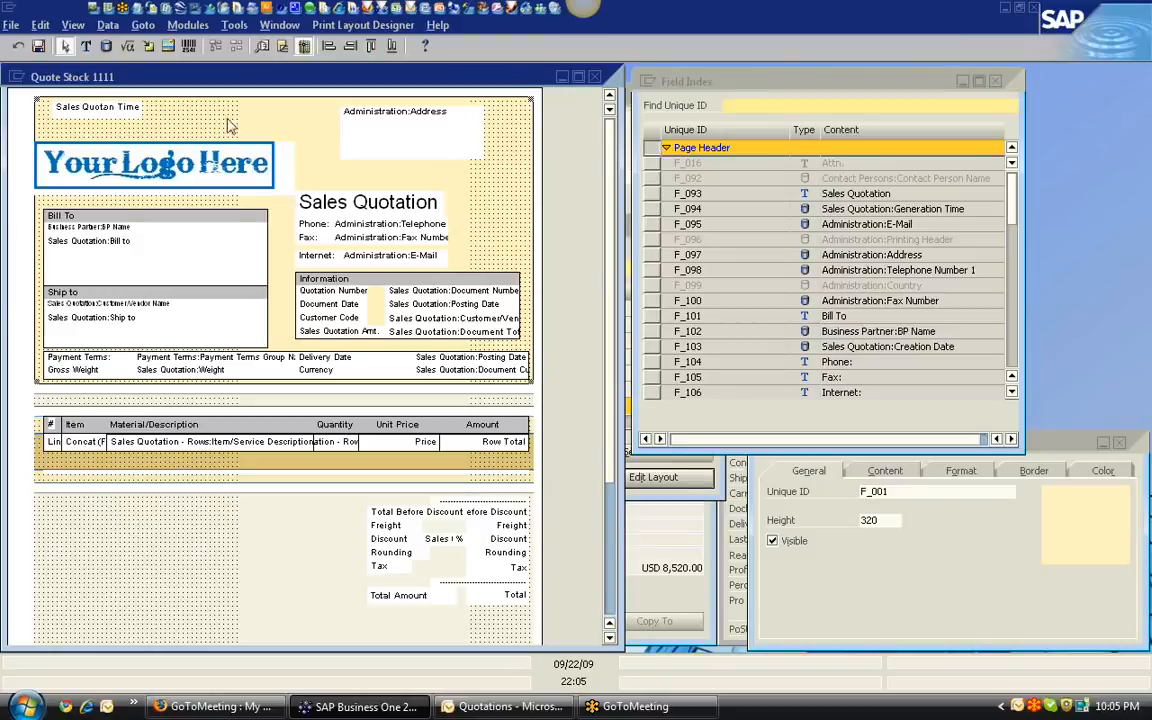
- Close the Quote Stock 1111 layout without saving the changes and cancel the Layout Designer selection
left_click(595, 77)
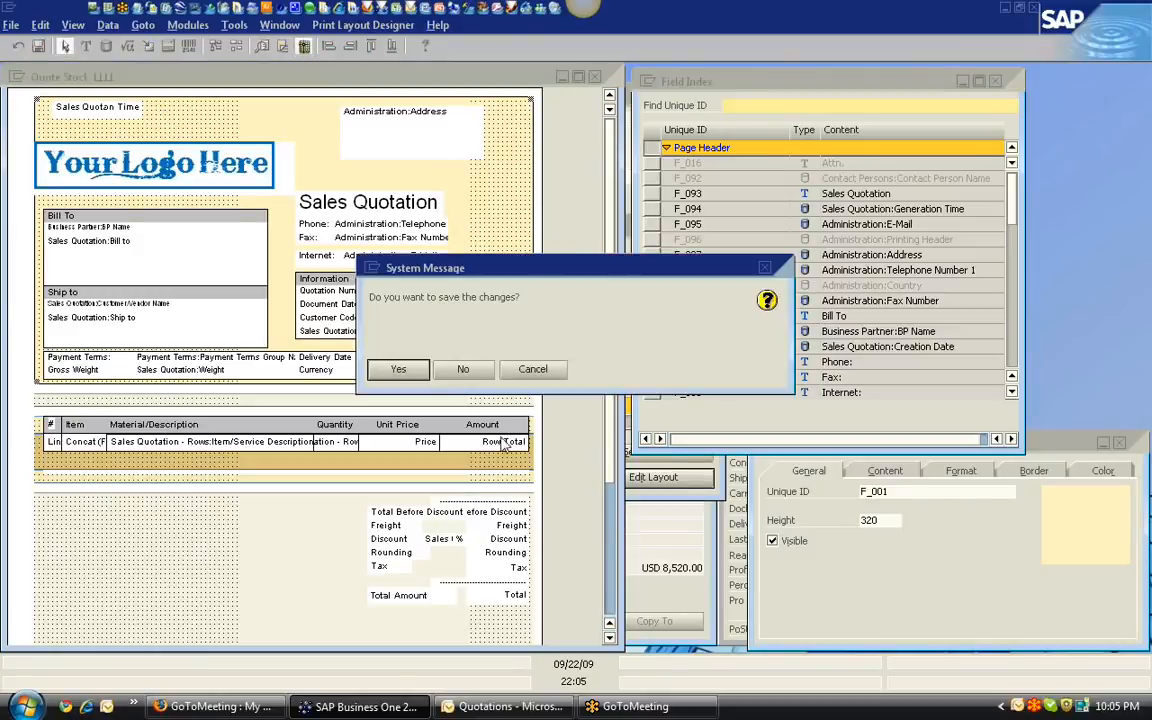
left_click(465, 370)
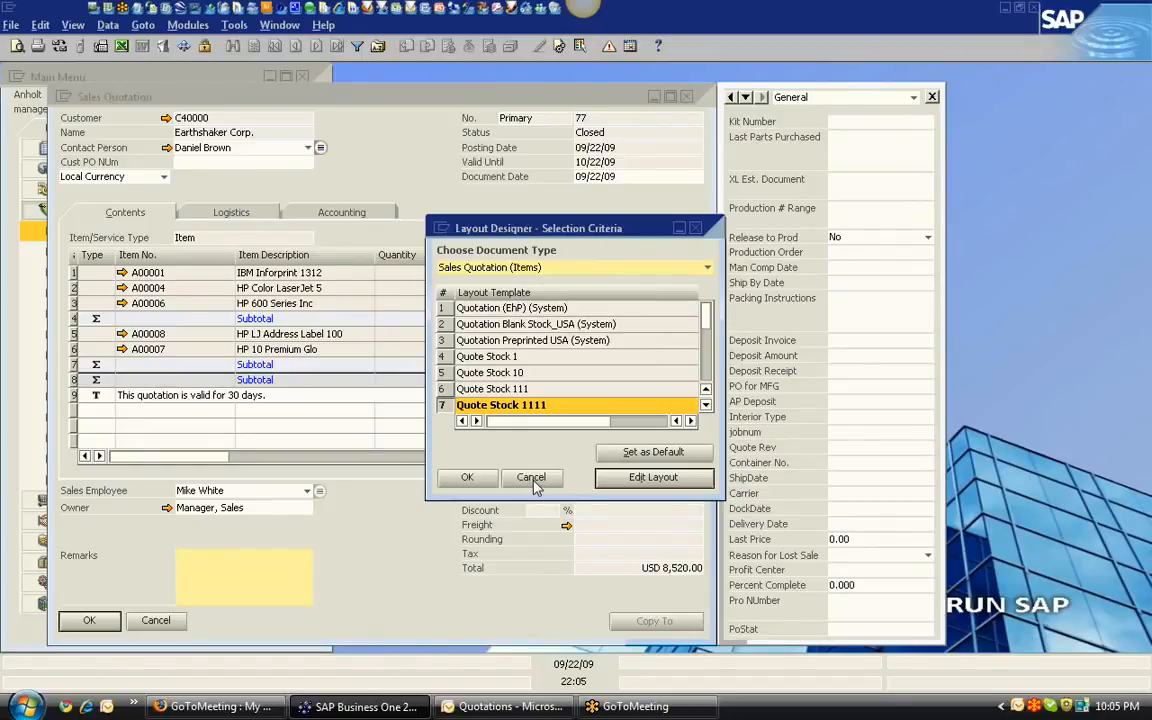
left_click(533, 479)
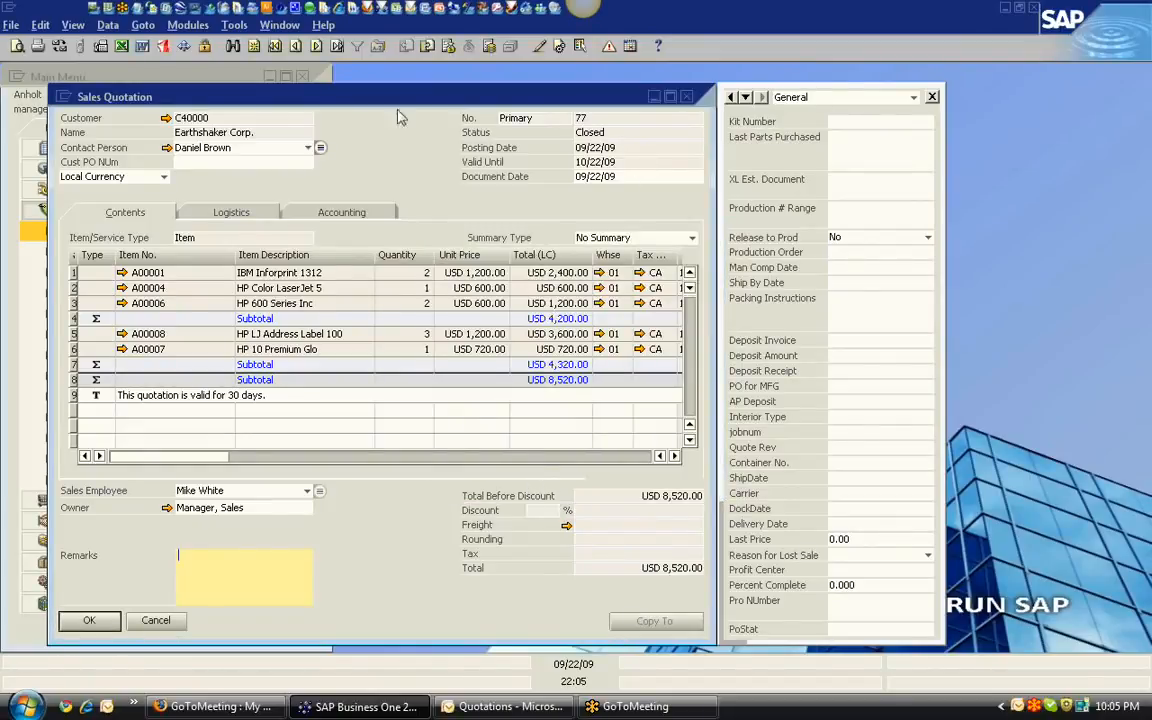
- Prepare an e-mail of the quotation with the edited report attached, inspect the PDF attachment, and close the message without sending
left_click(59, 47)
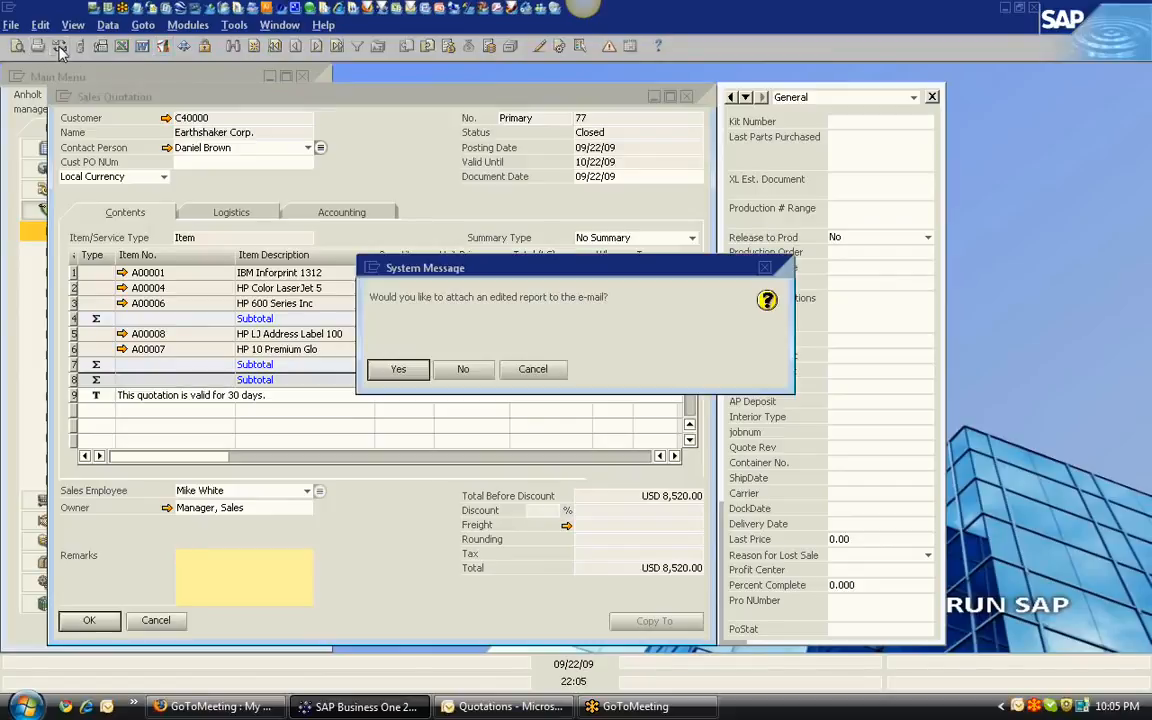
left_click(398, 369)
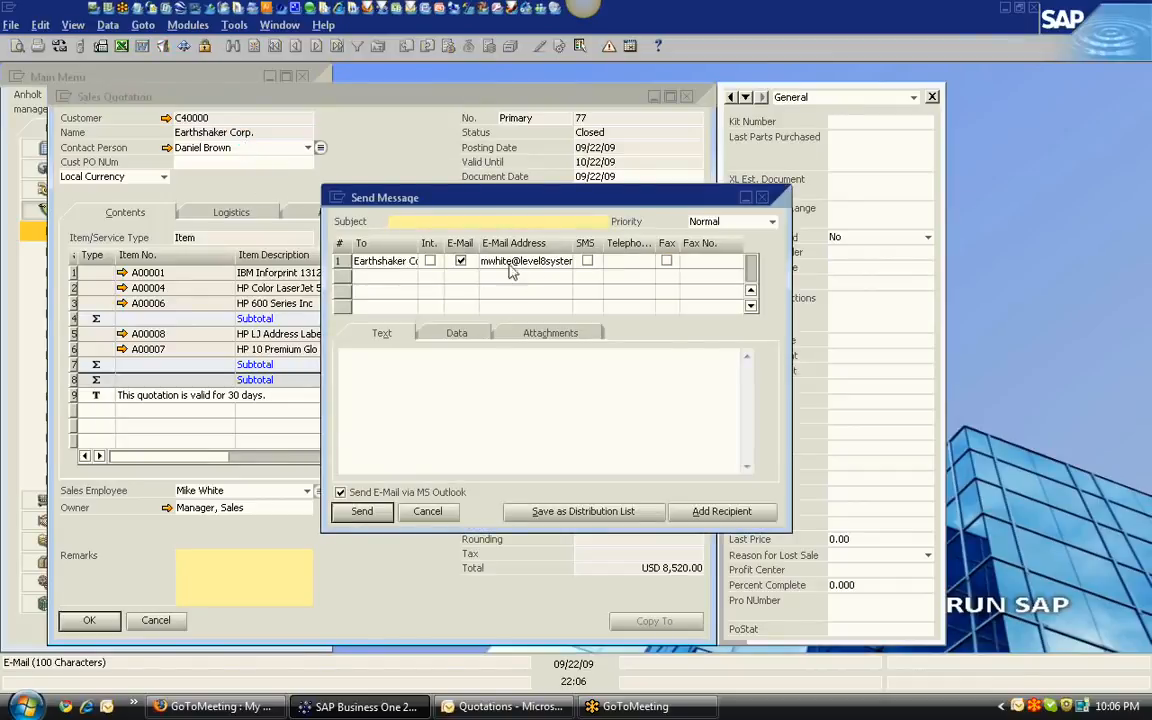
left_click(551, 335)
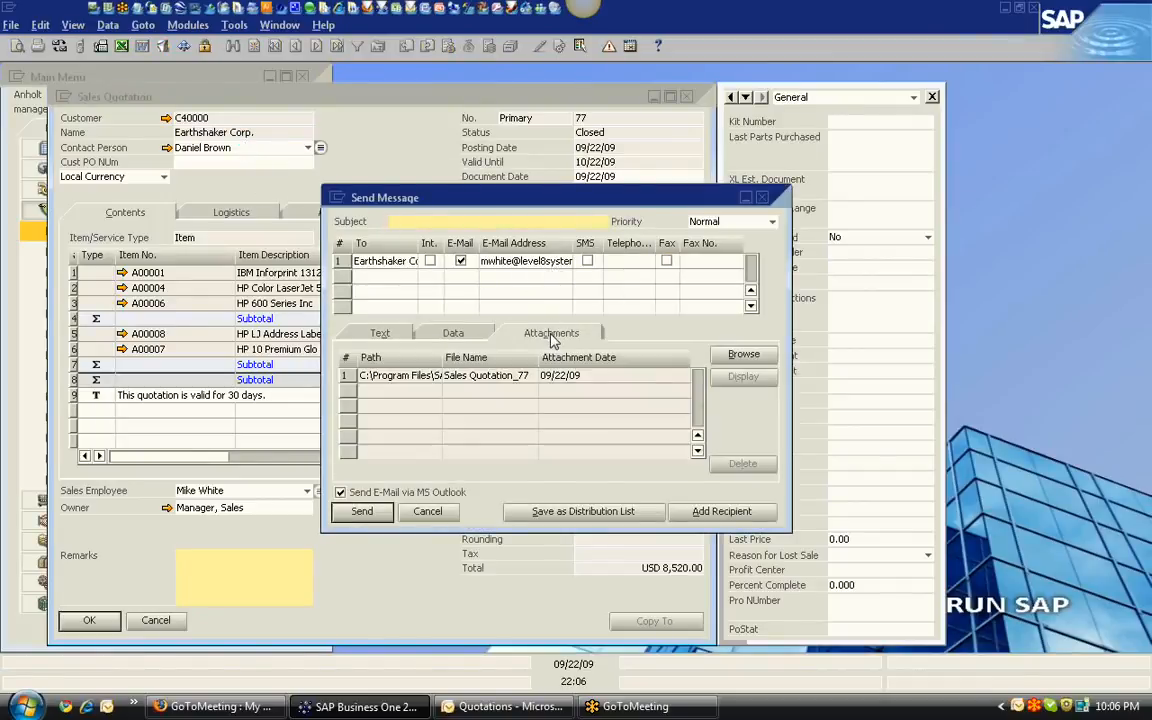
left_click(521, 382)
left_click(760, 374)
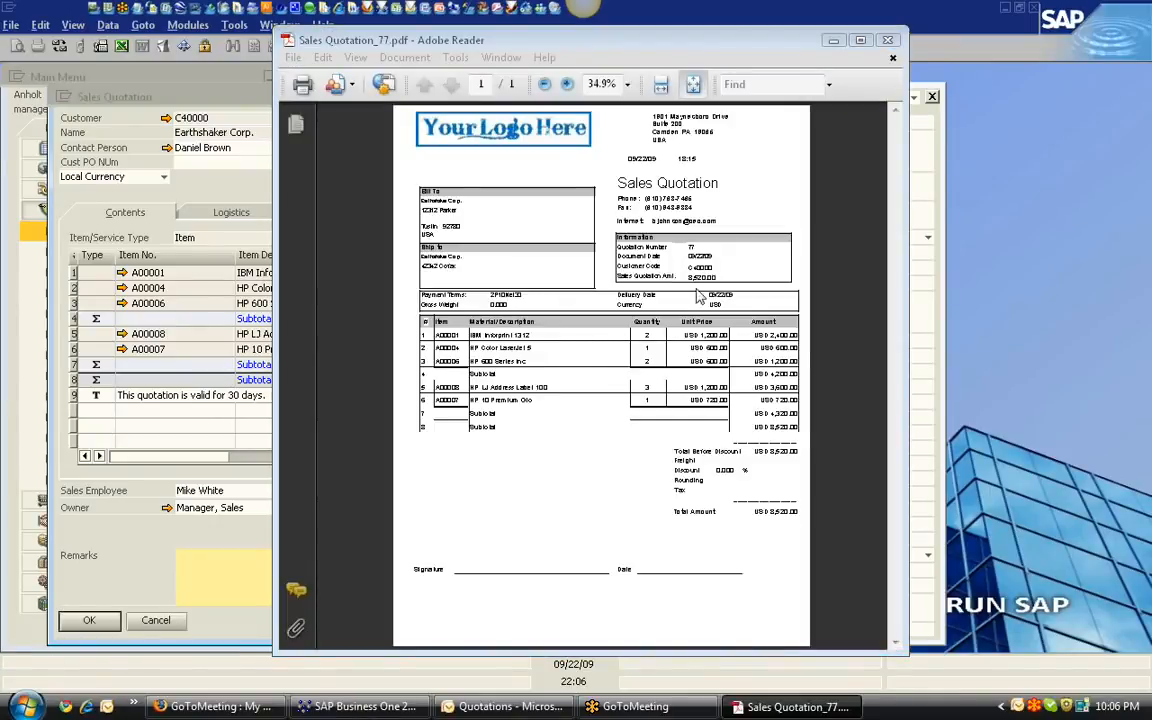
left_click(893, 40)
left_click(760, 198)
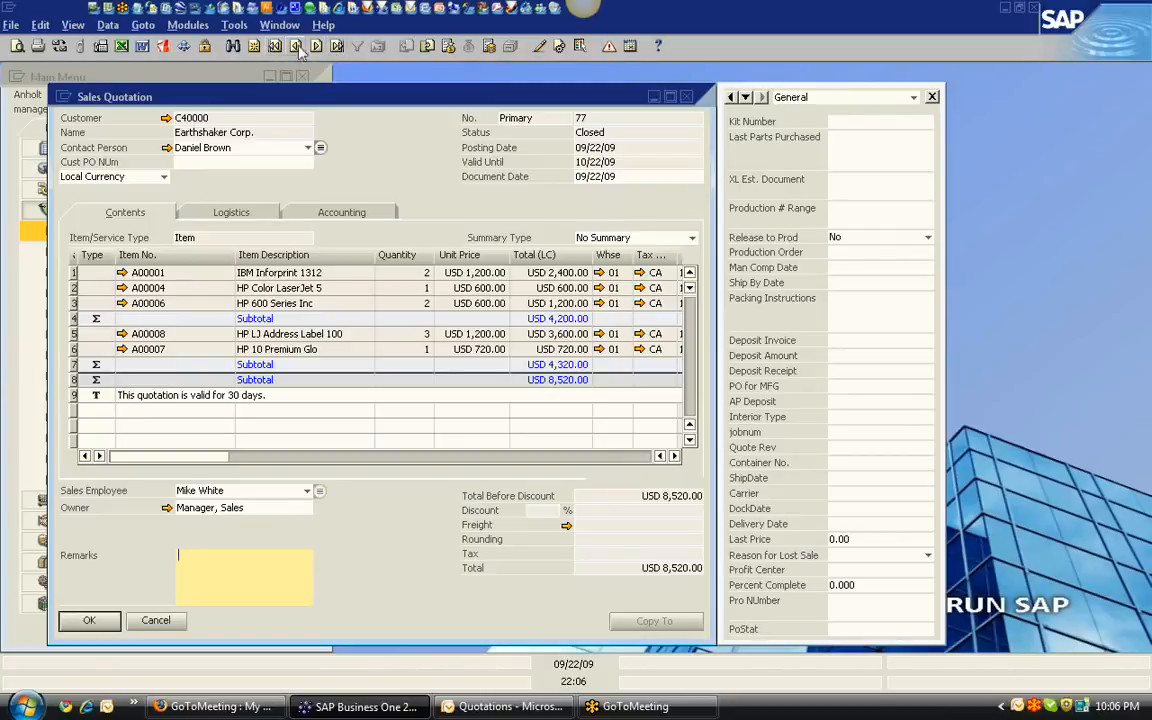
- Switch the Sales Quotation form to find mode and check the search fields under Accounting and Logistics
left_click(232, 46)
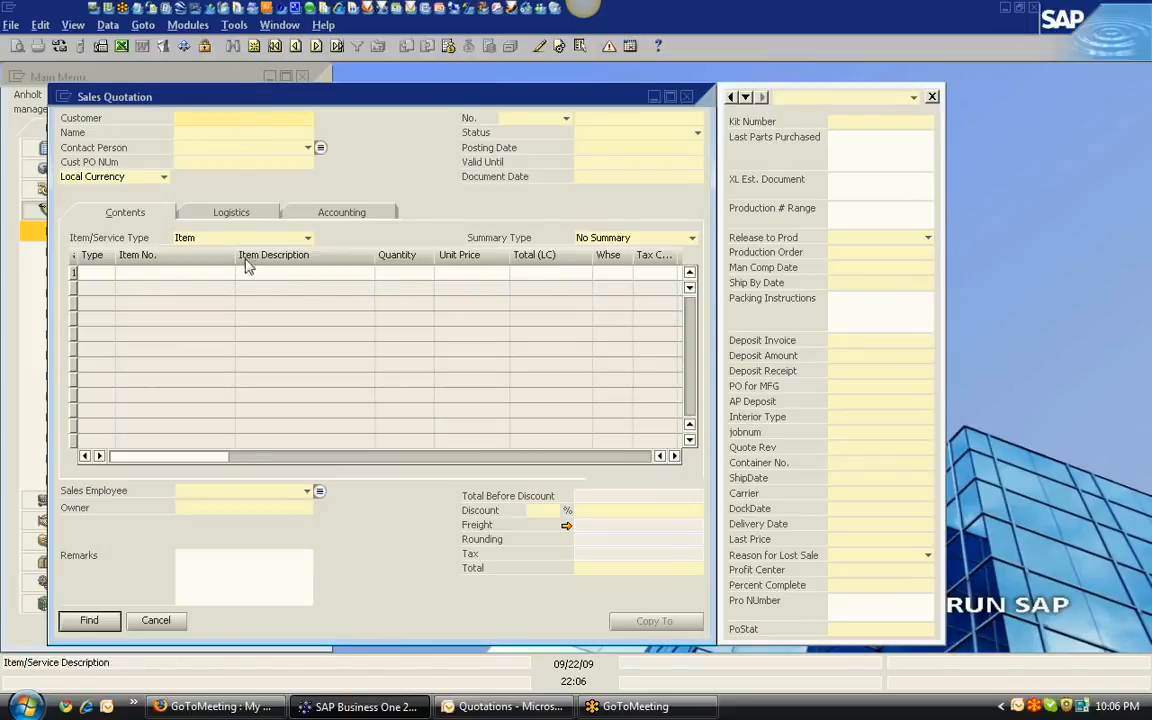
left_click(325, 214)
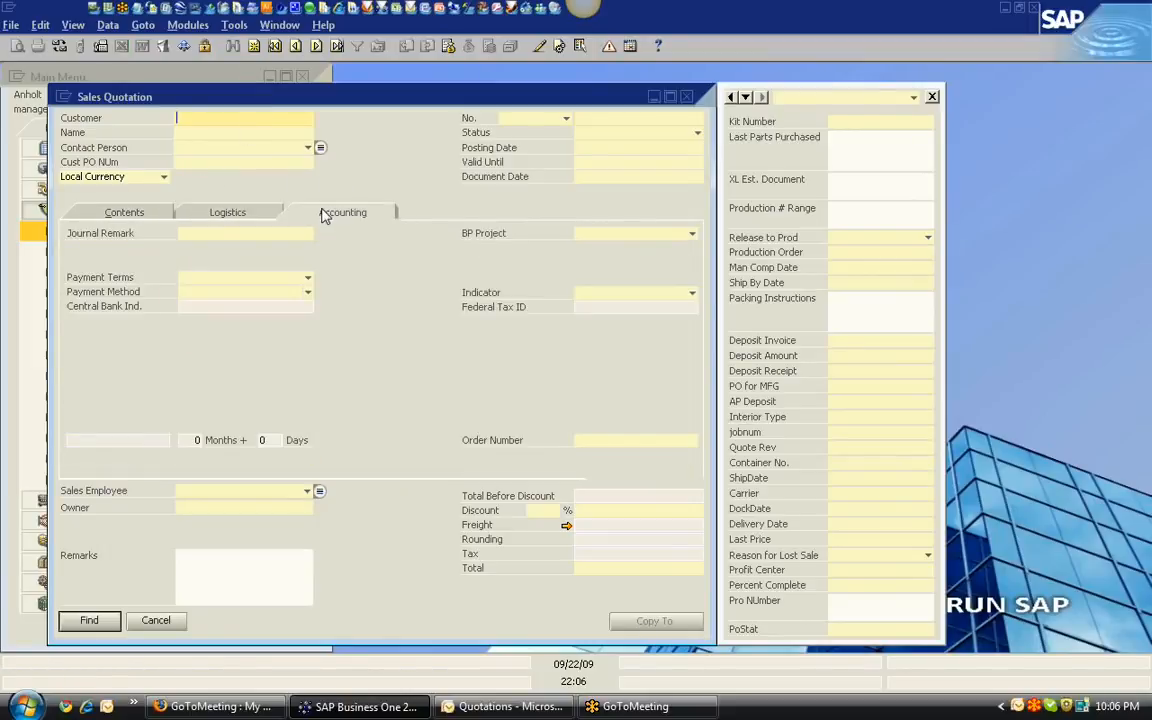
left_click(240, 212)
left_click(135, 212)
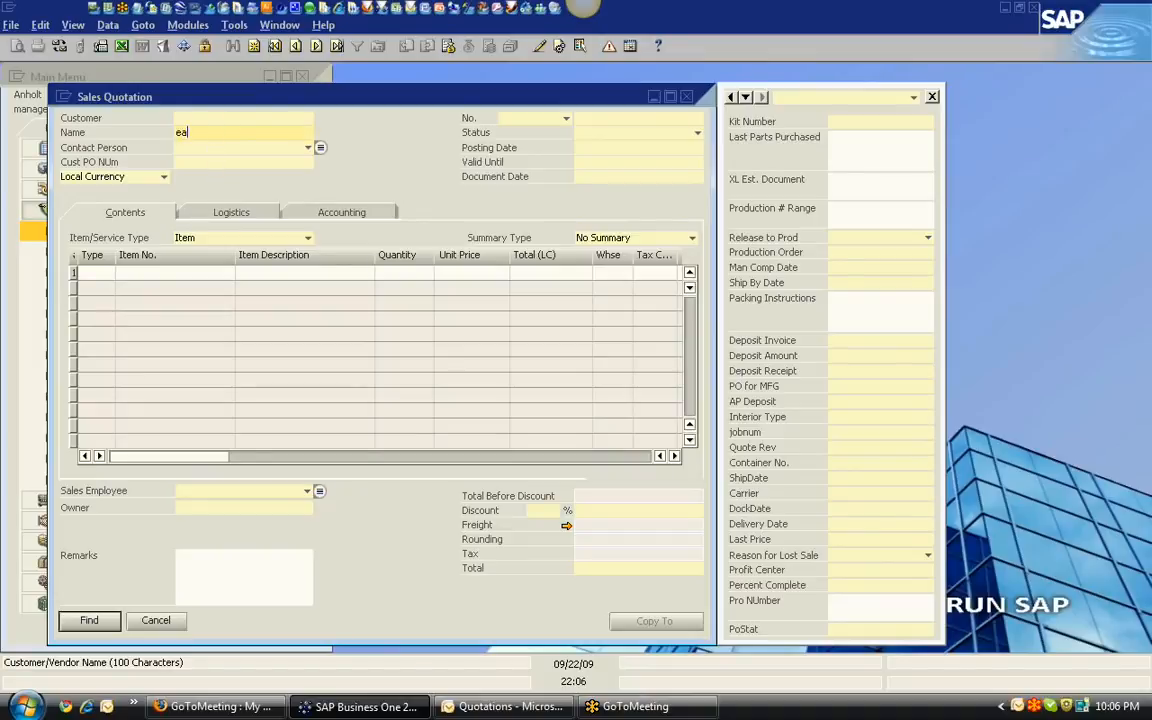
- Search sales quotations by customer name with ear and ear*, and open the most recent Earthshaker Corp. quotation dated 09/22/09
left_click(89, 620)
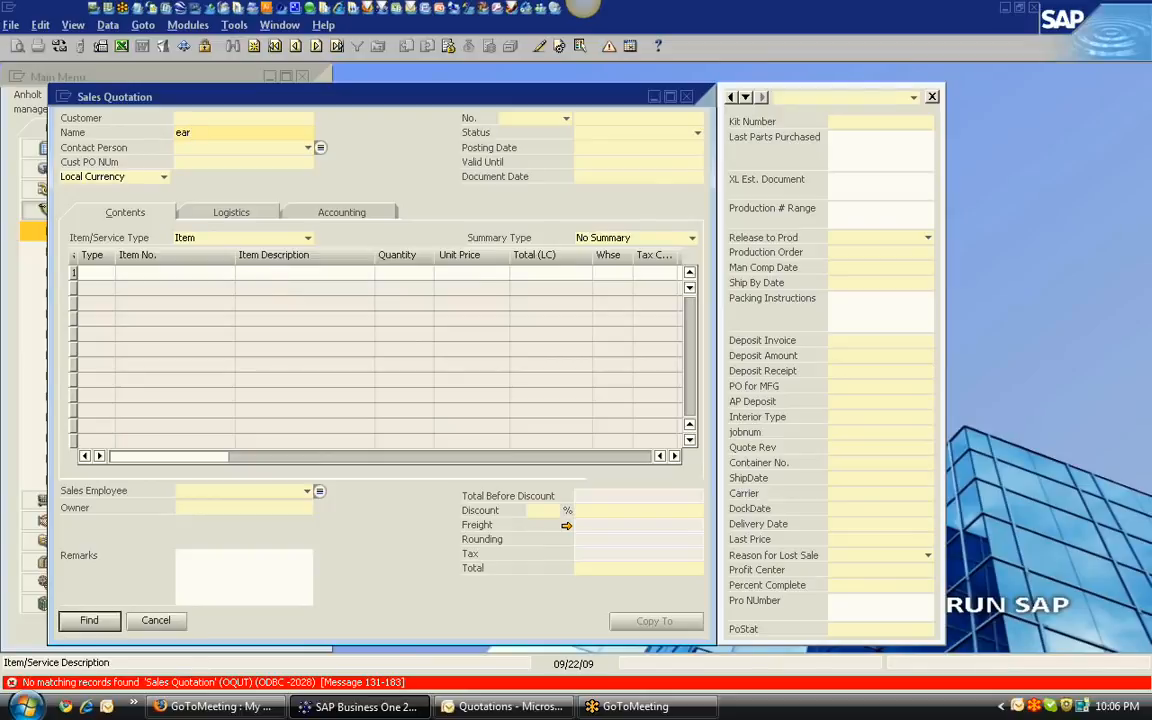
left_click(89, 620)
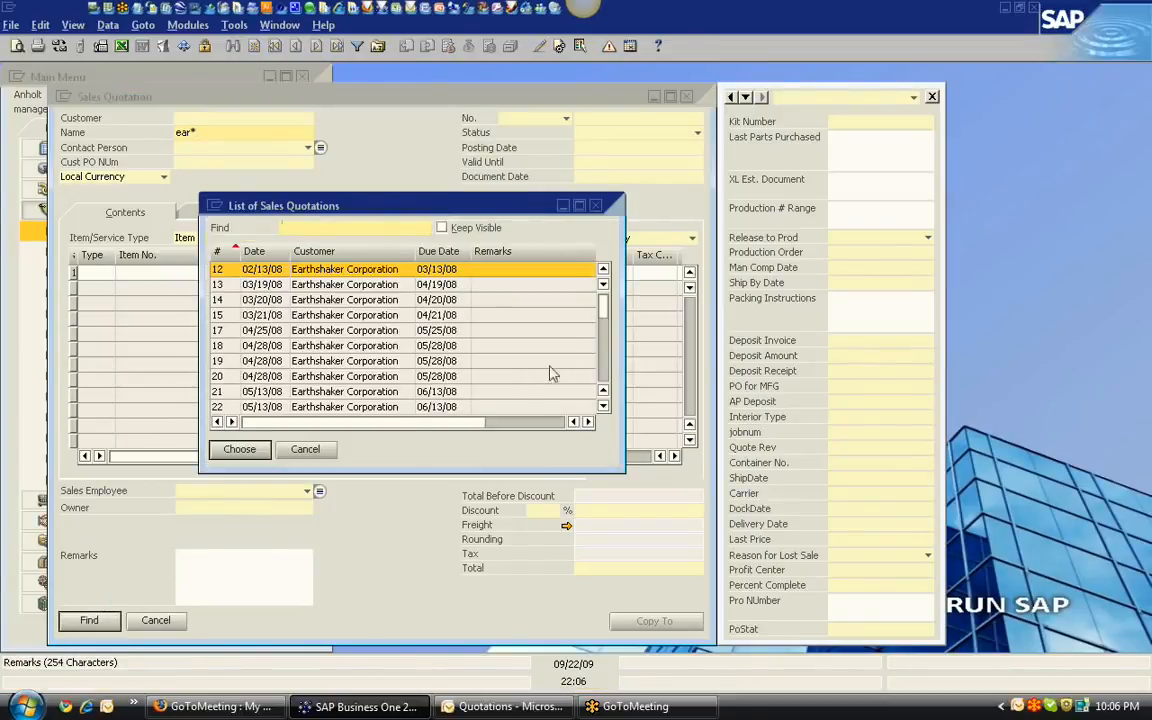
left_click_drag(607, 313, 606, 375)
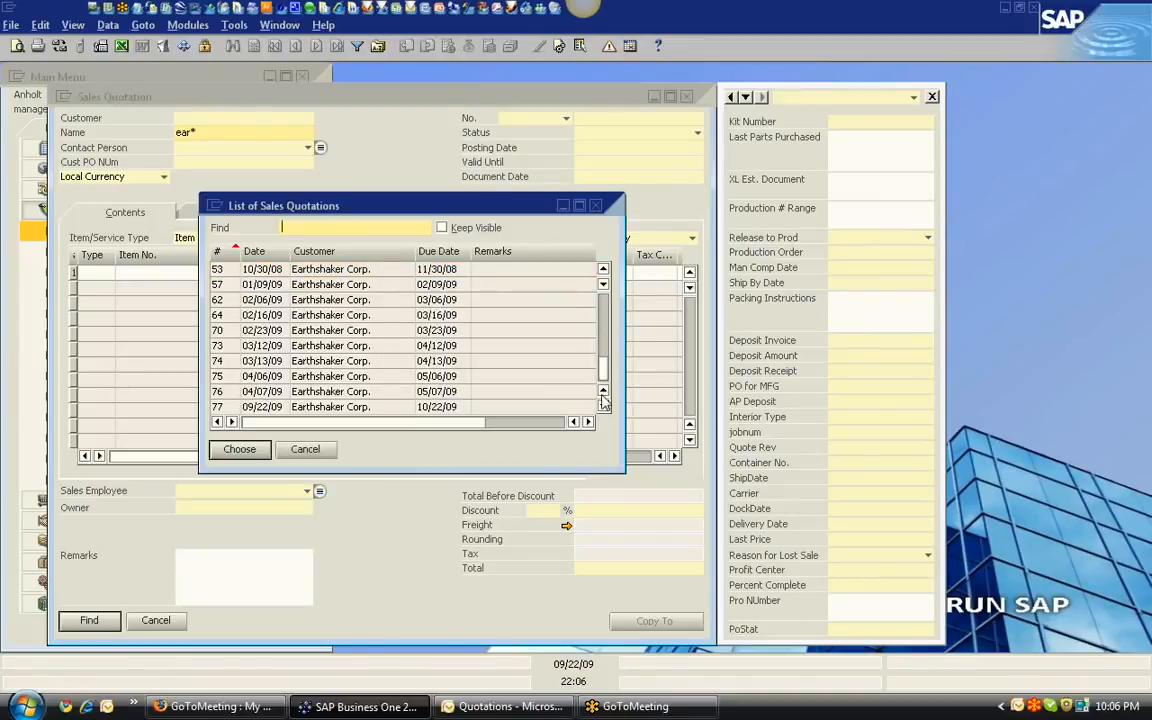
left_click(444, 408)
double_click(445, 408)
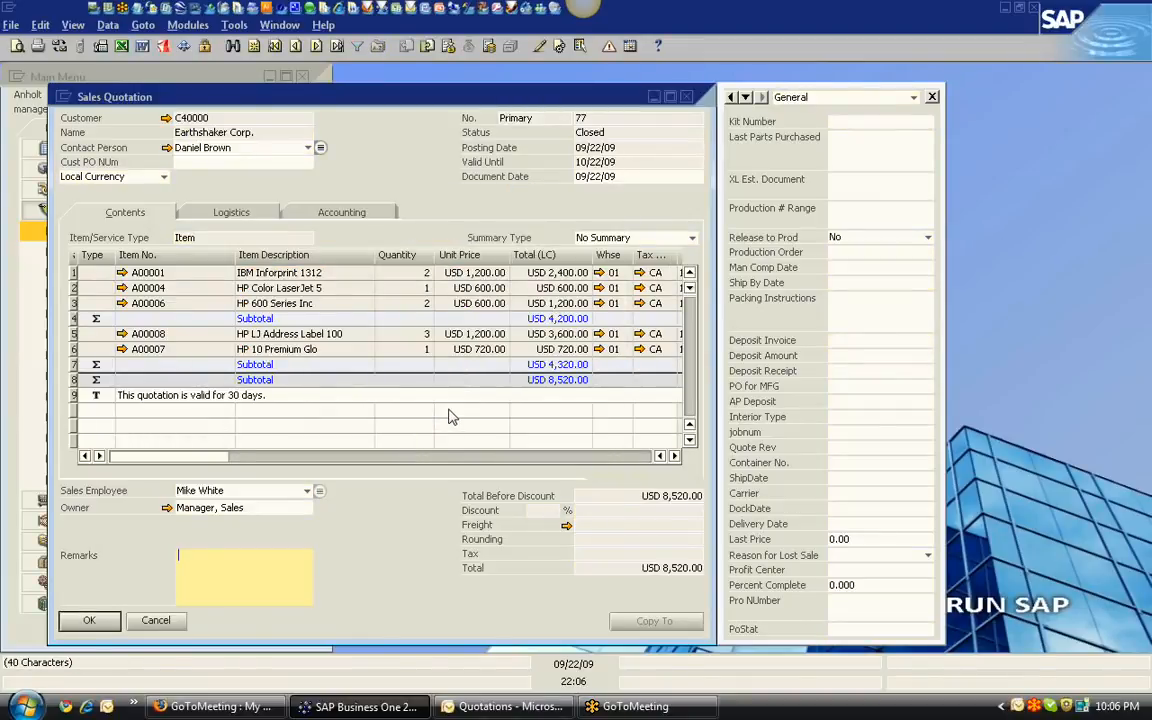
- Start a new sales quotation, fill its customer from the name search ear*, and discard it by returning to the last quotation
left_click(254, 47)
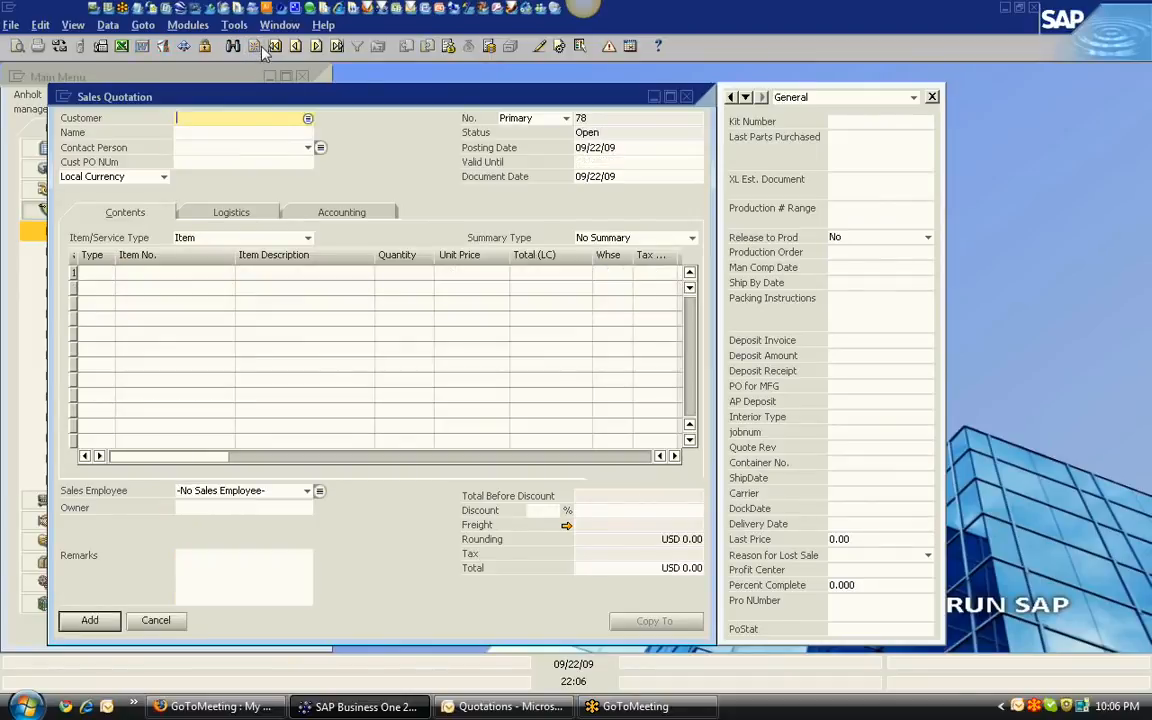
left_click(288, 132)
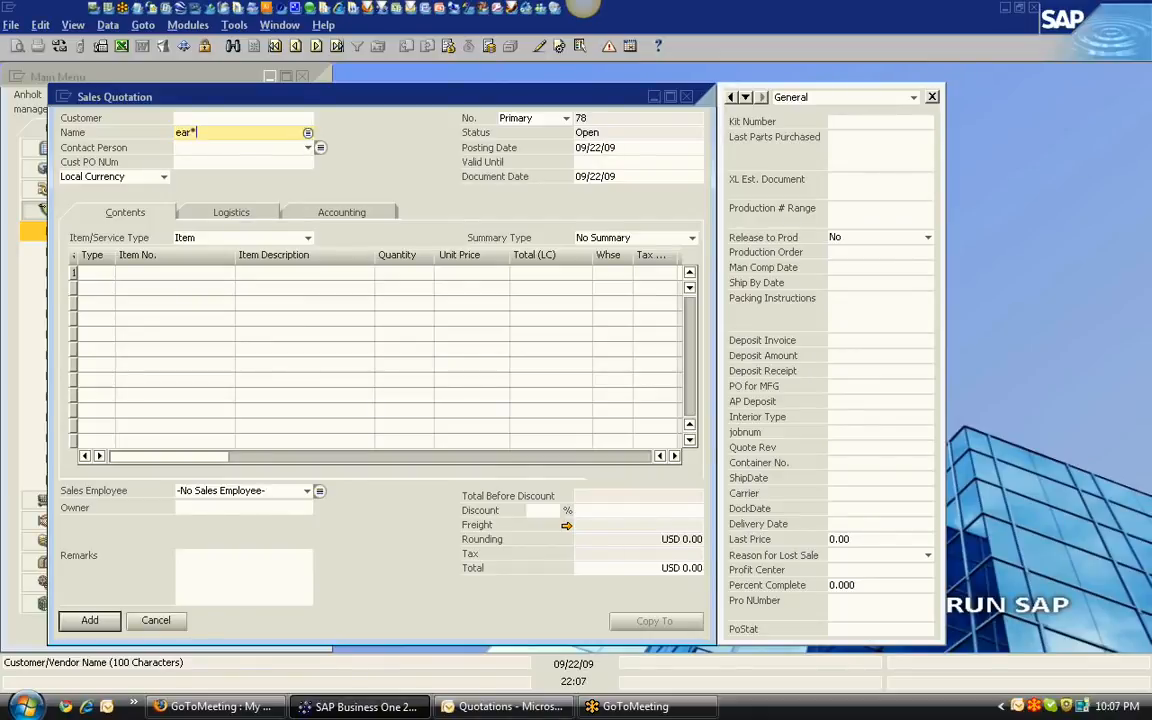
left_click(307, 132)
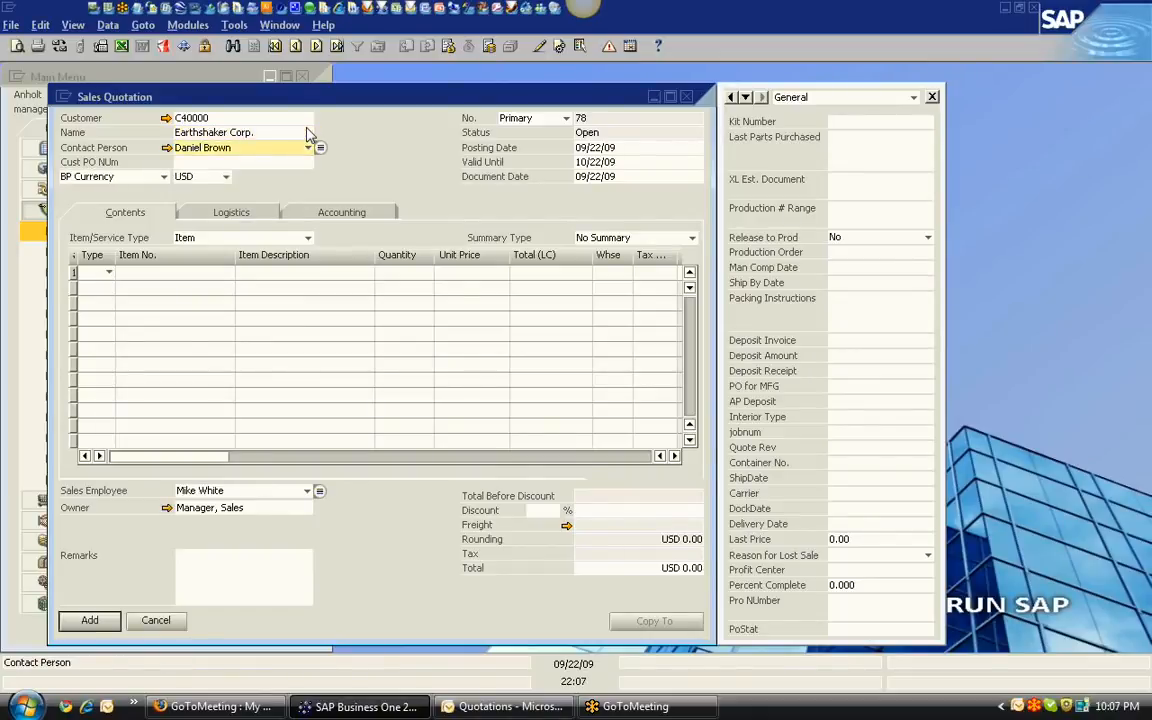
left_click(338, 48)
left_click(395, 368)
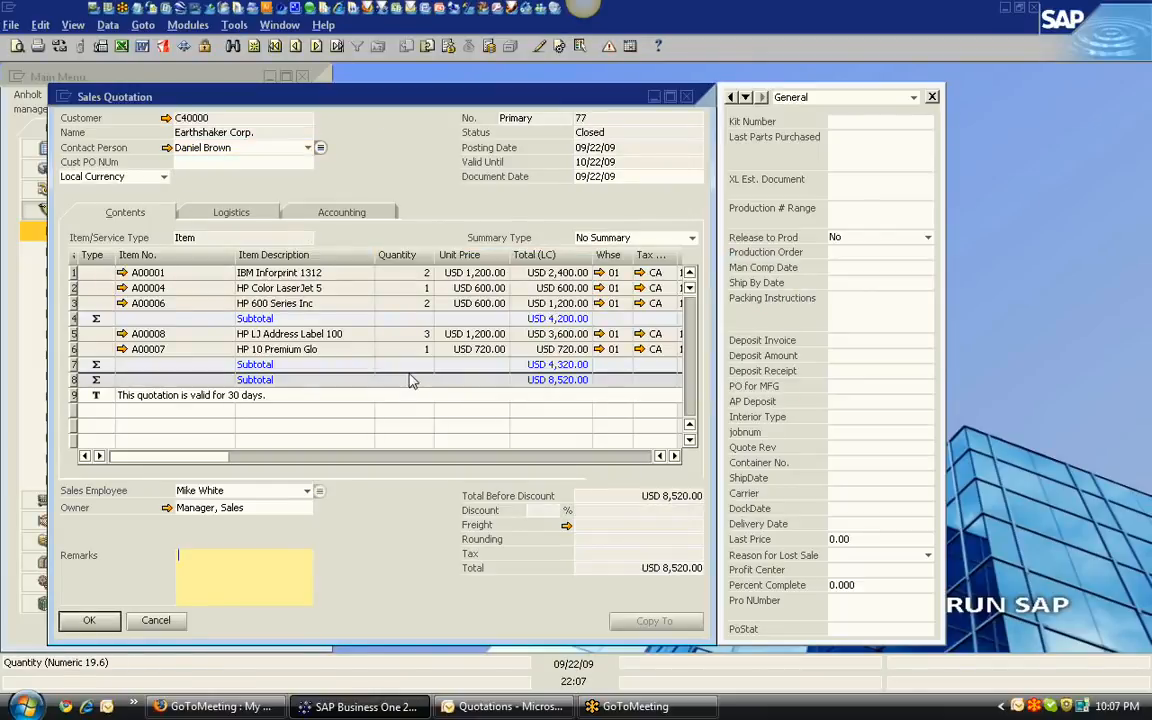
- Trace the Earthshaker Corp. quotation to its target sales order and on to the delivery, and check the delivery's Logistics details
left_click(426, 50)
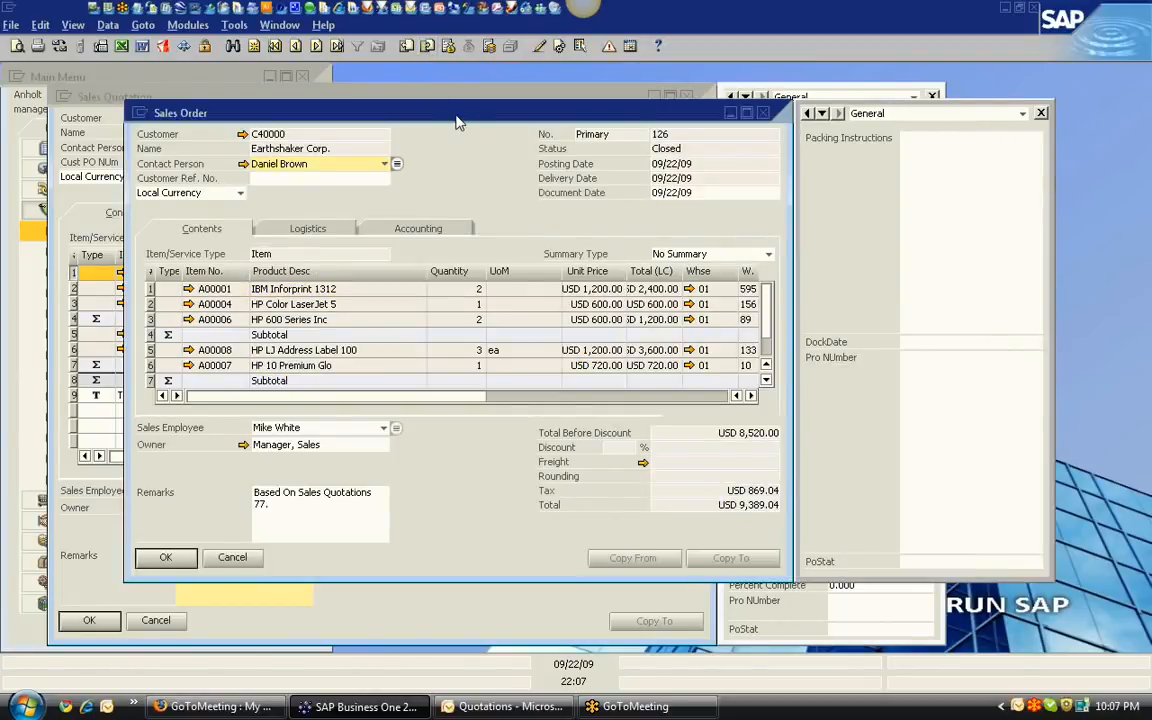
left_click(428, 48)
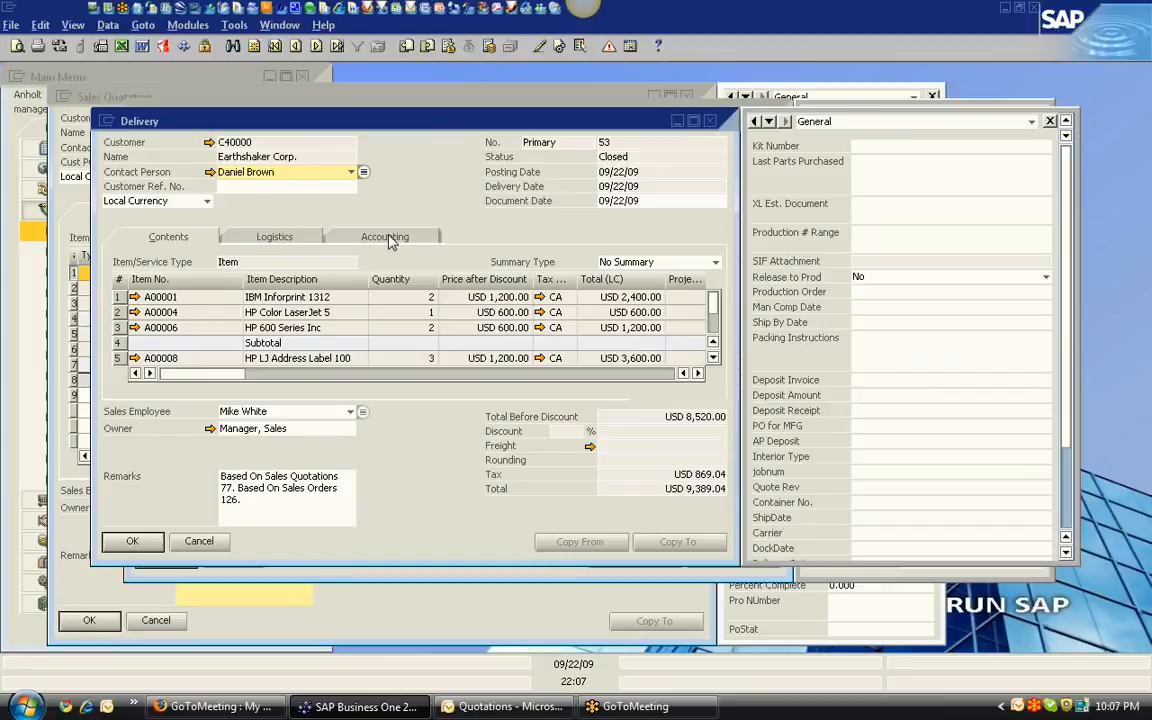
left_click(283, 237)
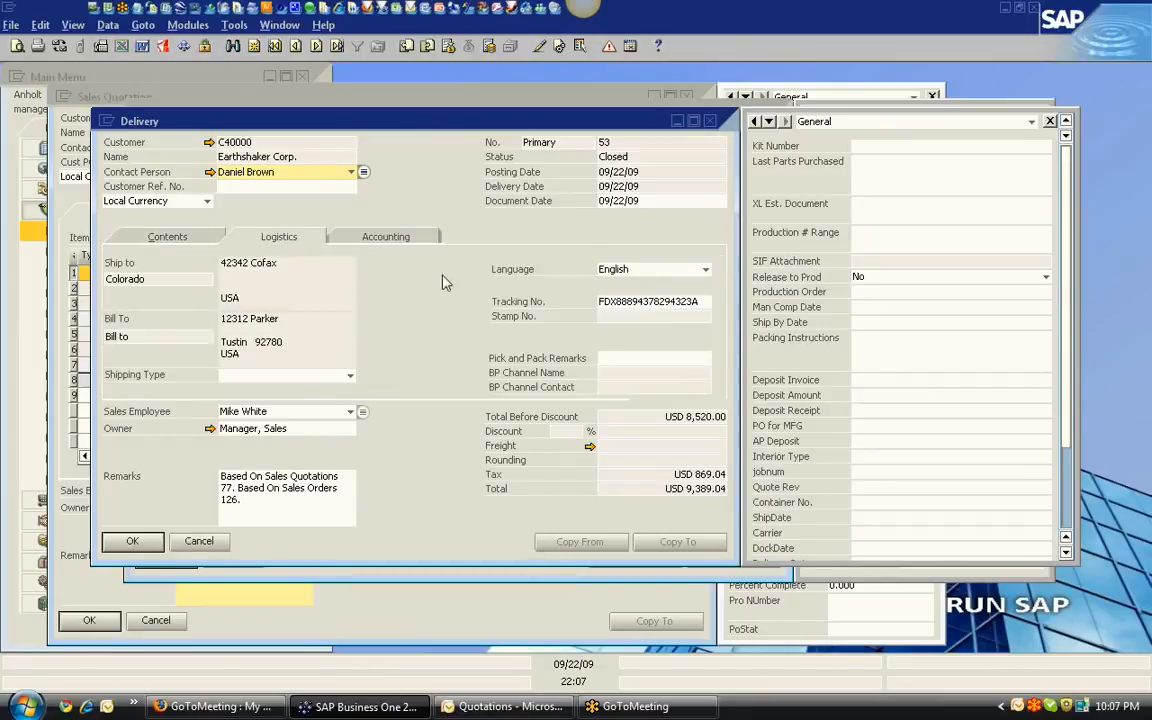
- Inspect the delivery's Serial Number Transactions Report, close it, and check the delivery's Accounting and Contents details
right_click(400, 483)
left_click(476, 672)
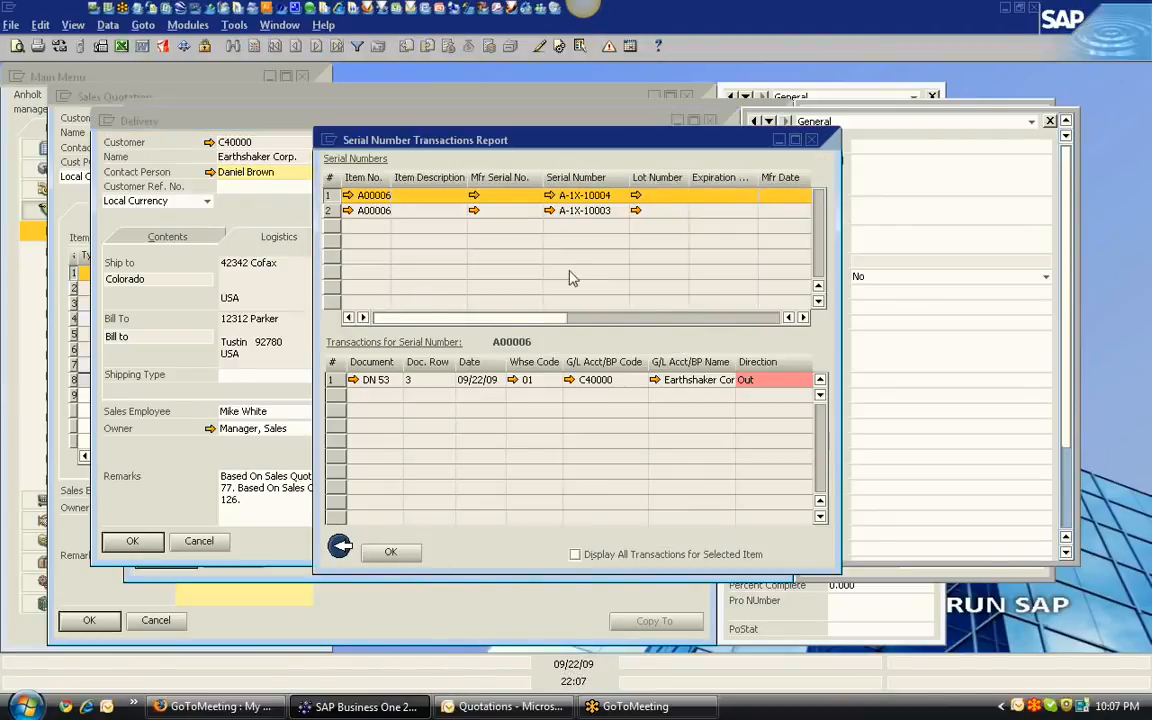
left_click(811, 139)
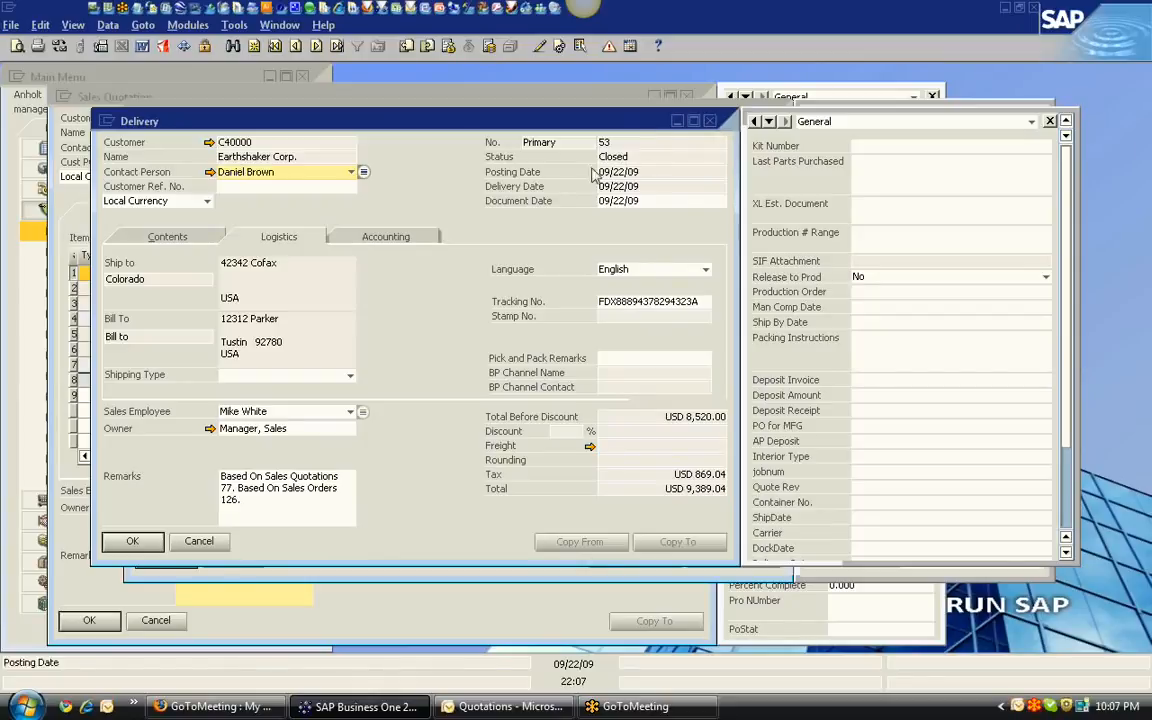
left_click(378, 234)
left_click(211, 240)
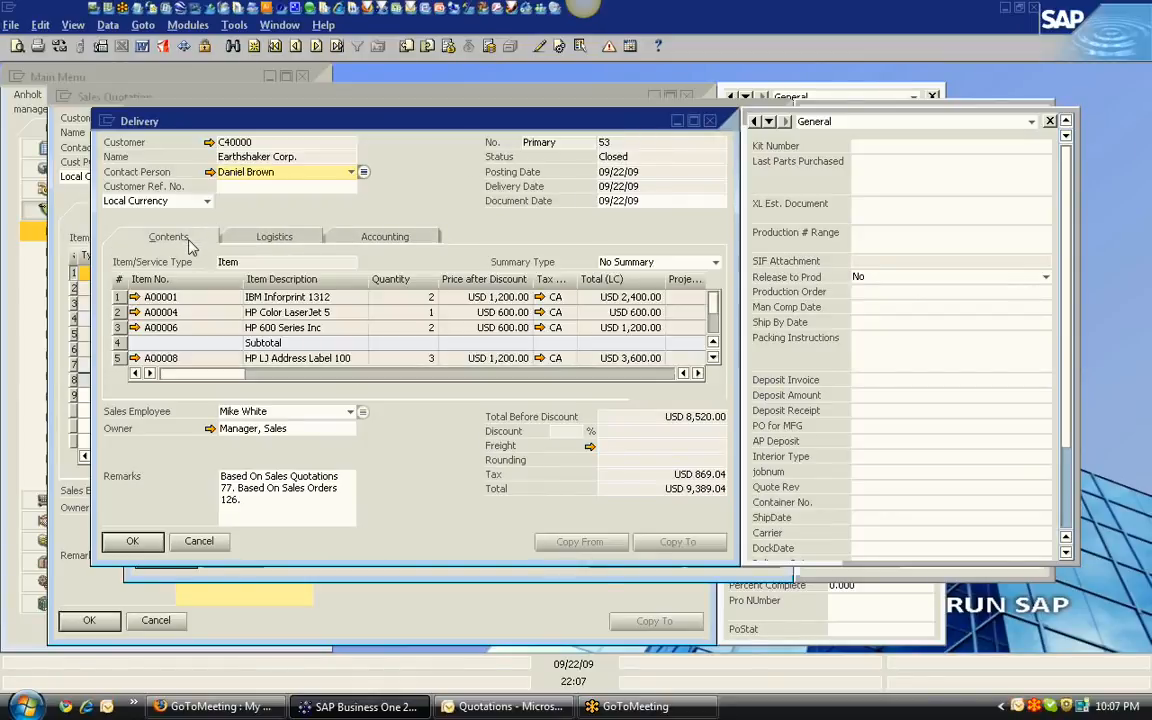
- Open the A/R invoice created from the delivery, inspect its applied transactions, and close the list and the invoice
left_click(427, 47)
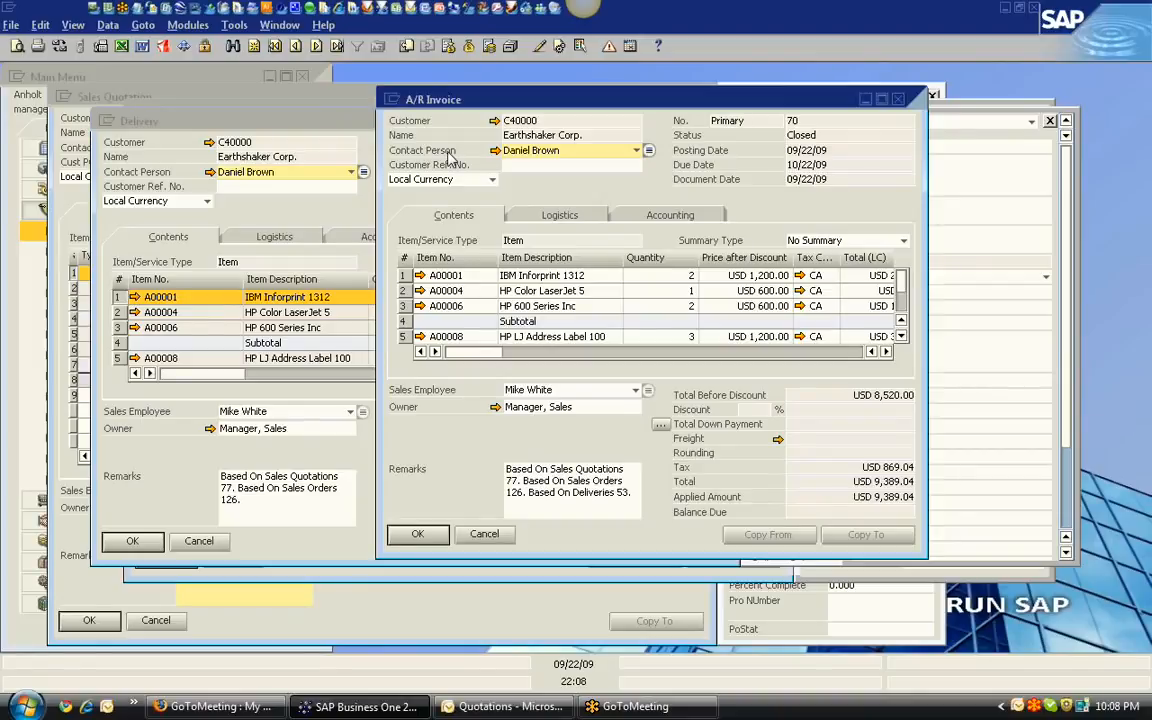
right_click(564, 199)
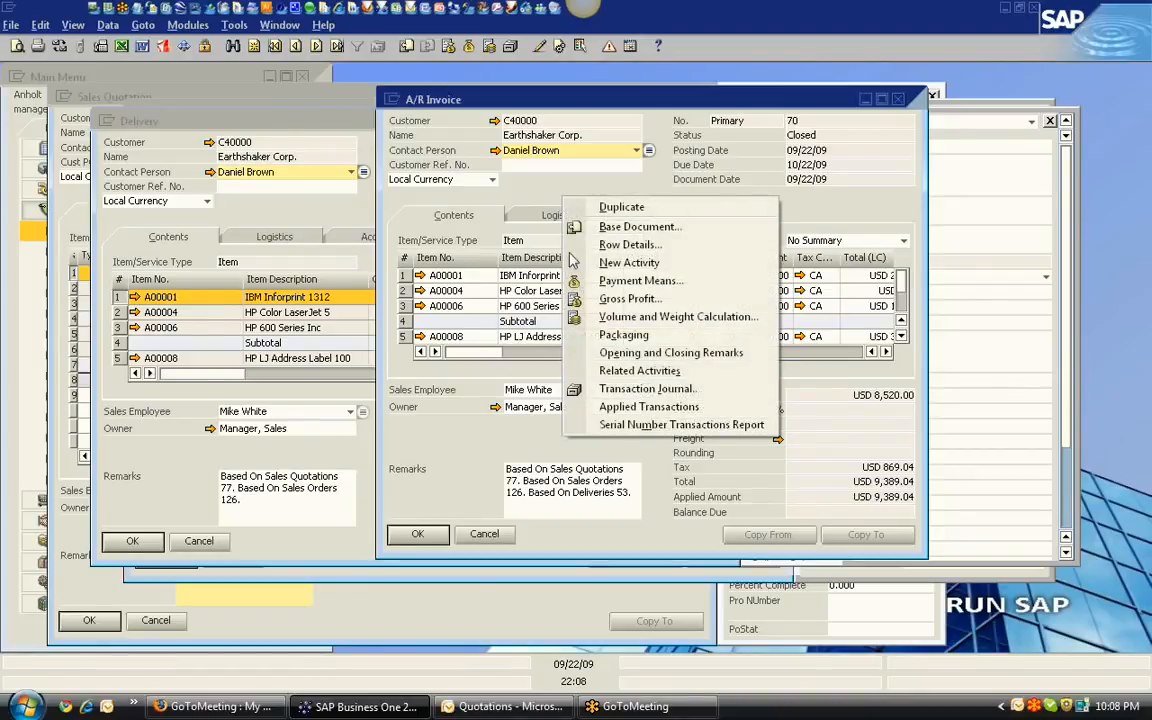
left_click(600, 406)
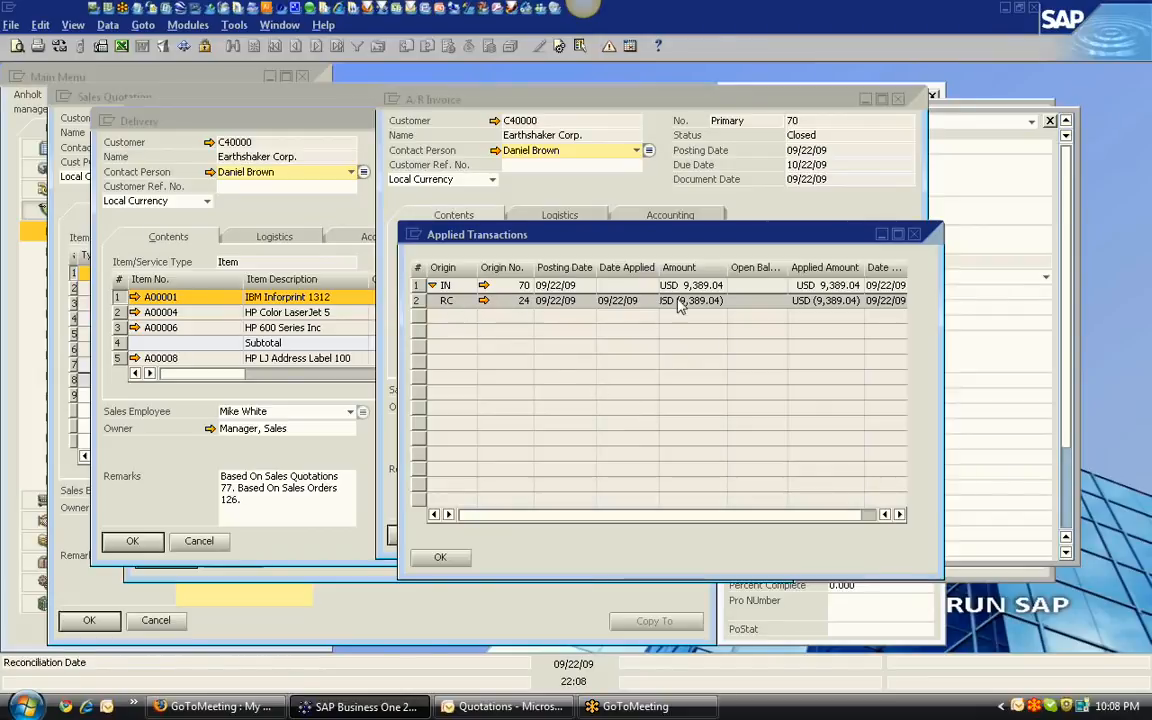
left_click(913, 234)
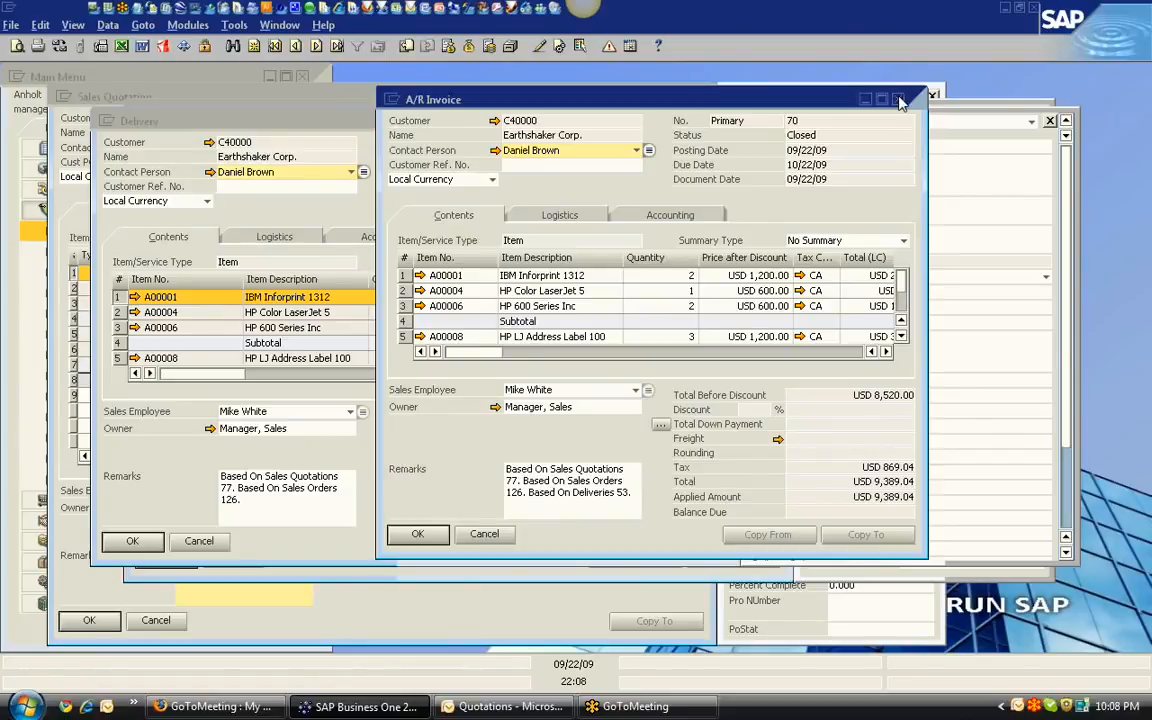
left_click(899, 101)
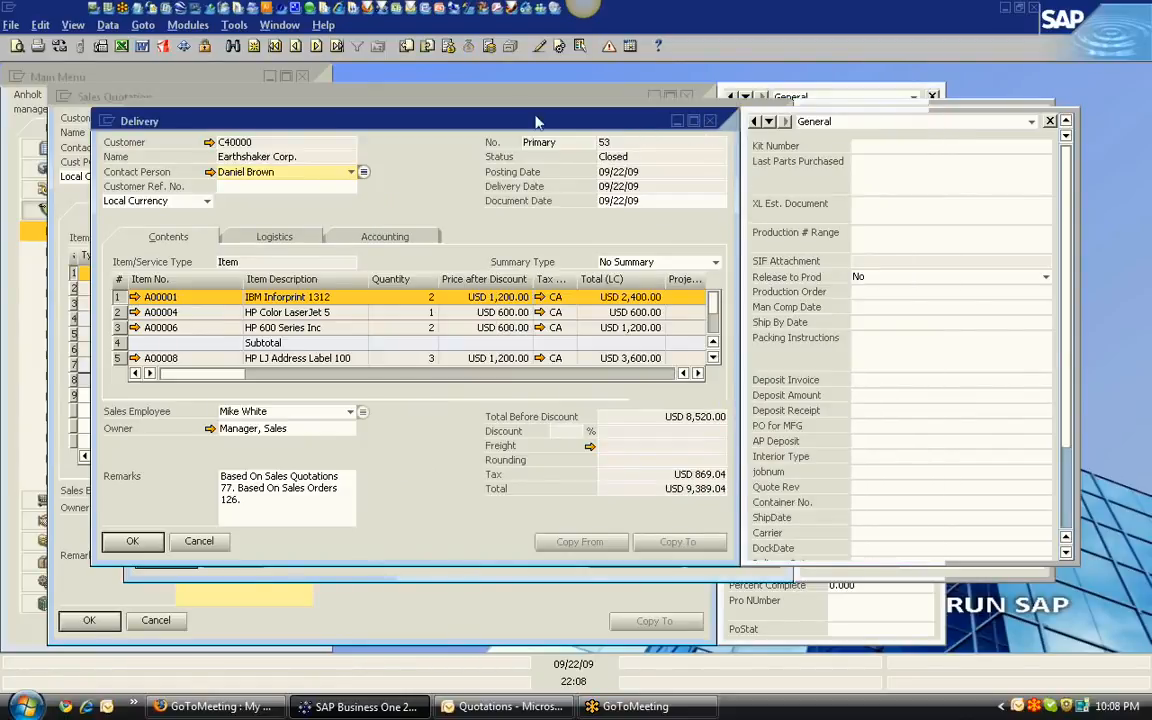
- Trace the delivery back to its base sales order, and close both documents to return to the quotation
left_click_drag(397, 121, 413, 141)
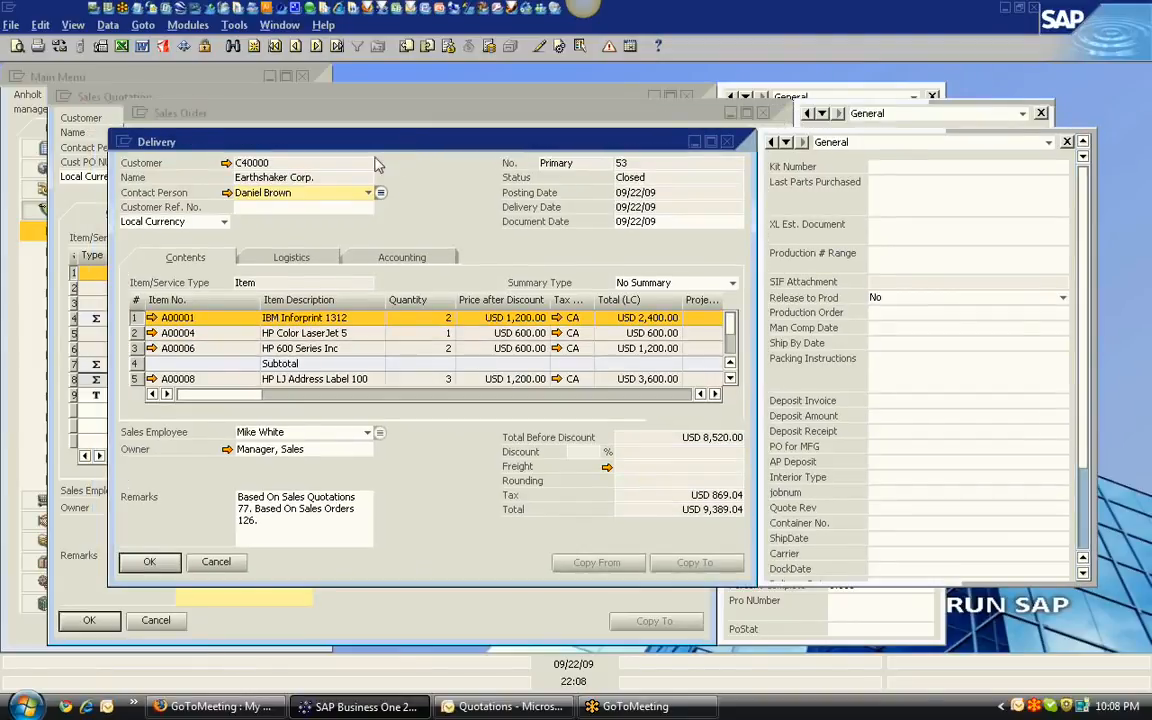
left_click(406, 48)
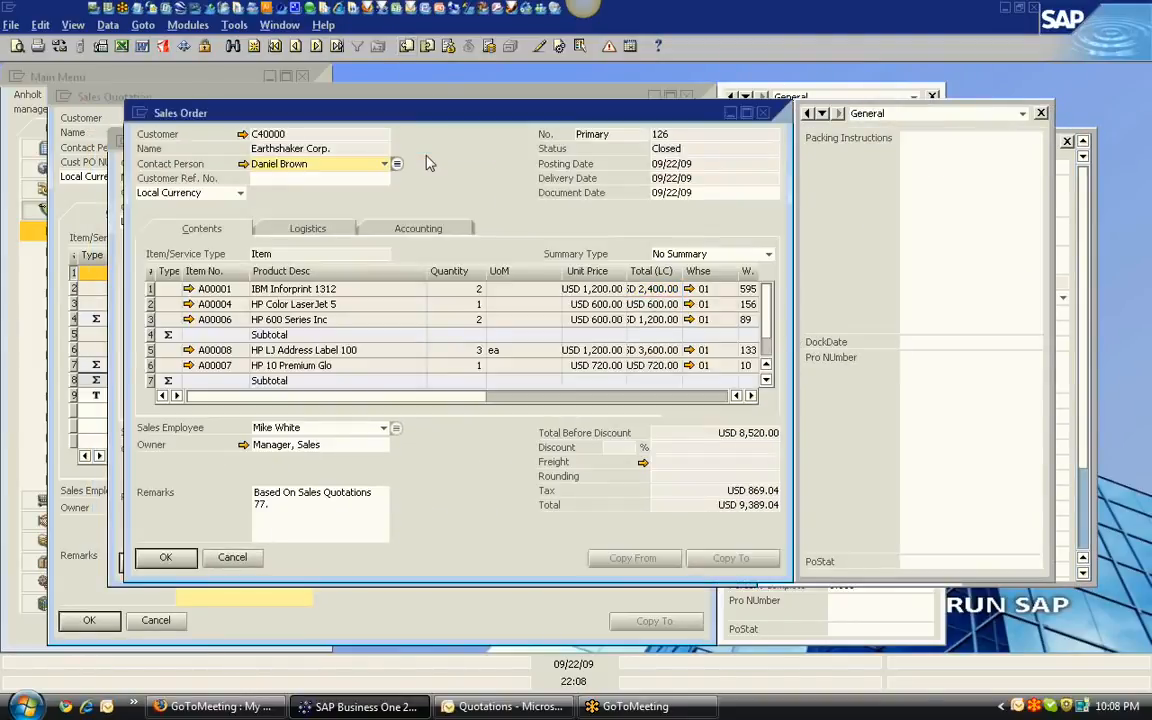
left_click(764, 113)
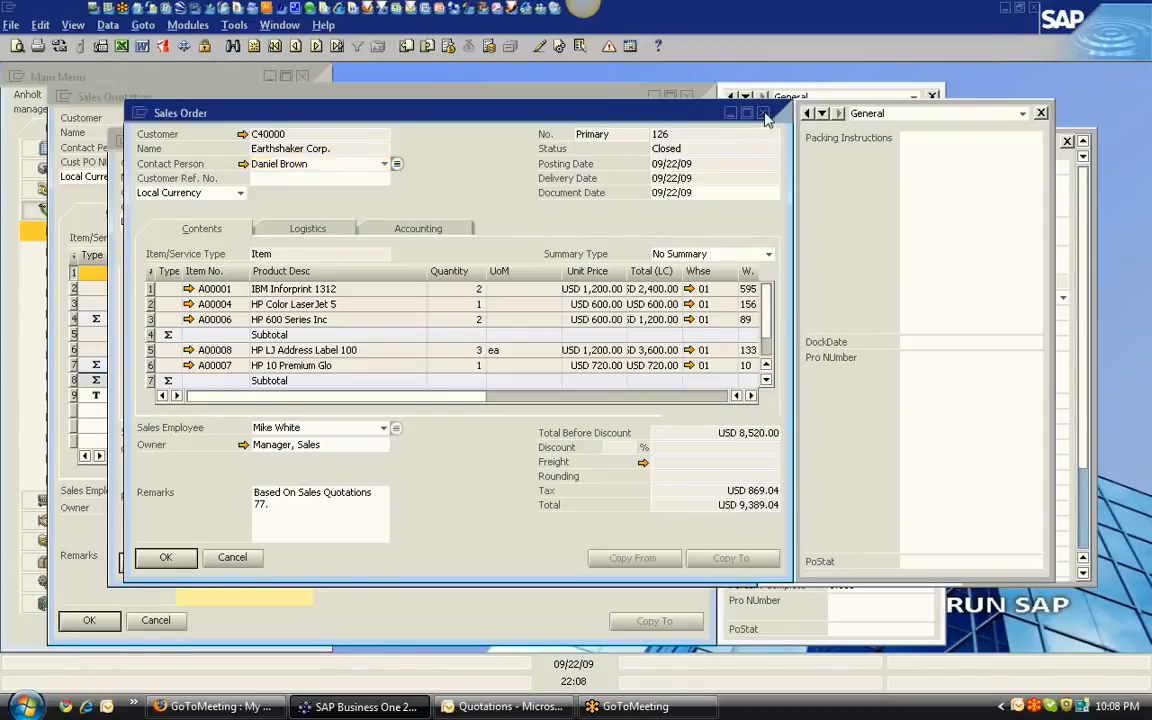
left_click(734, 142)
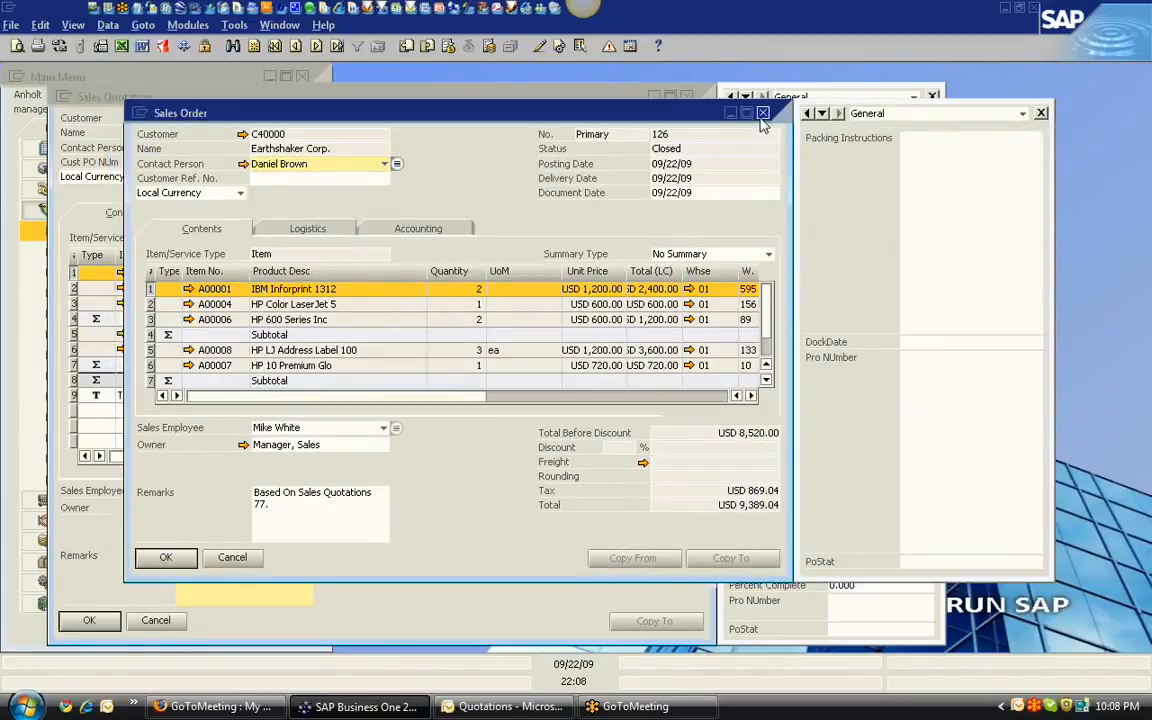
left_click(762, 113)
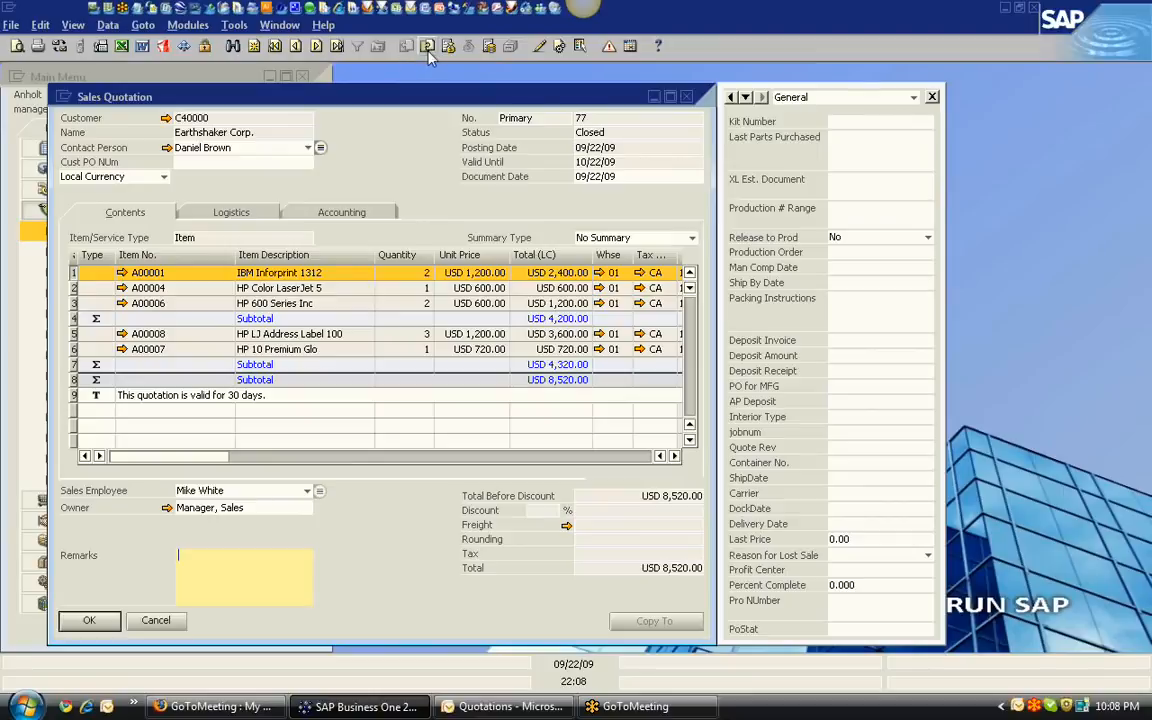
- Review the quotation's gross profit by item and its volume and weight calculation, closing each window
left_click_drag(447, 100, 453, 95)
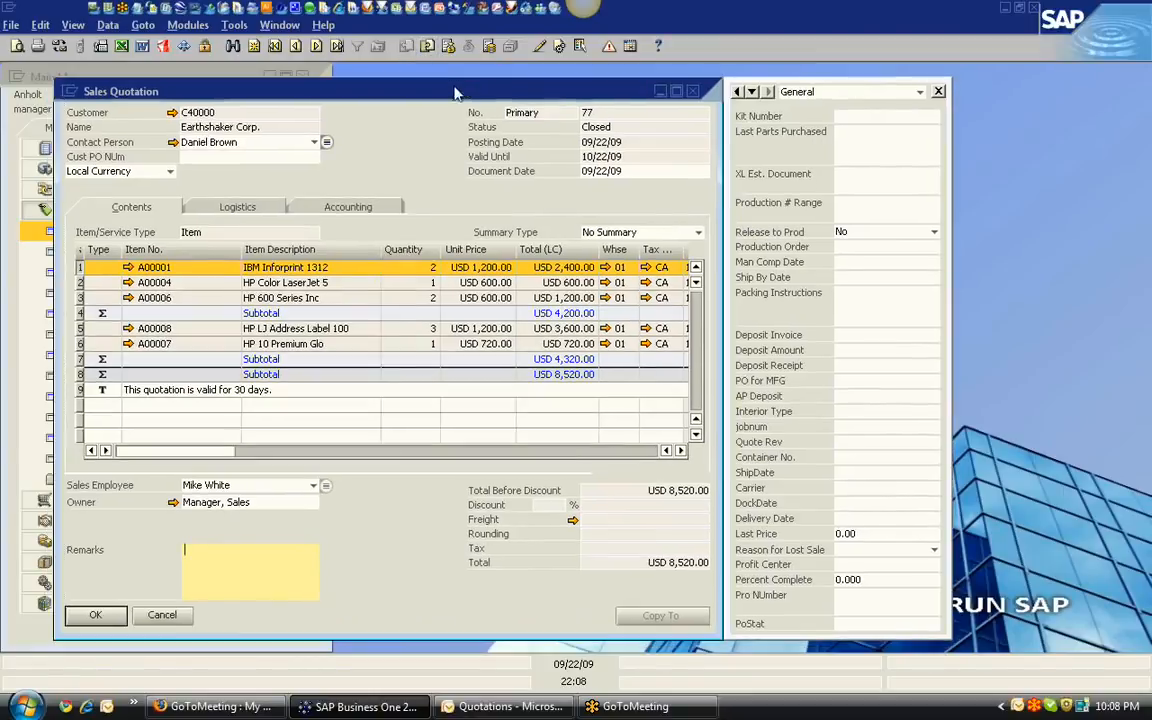
left_click(448, 47)
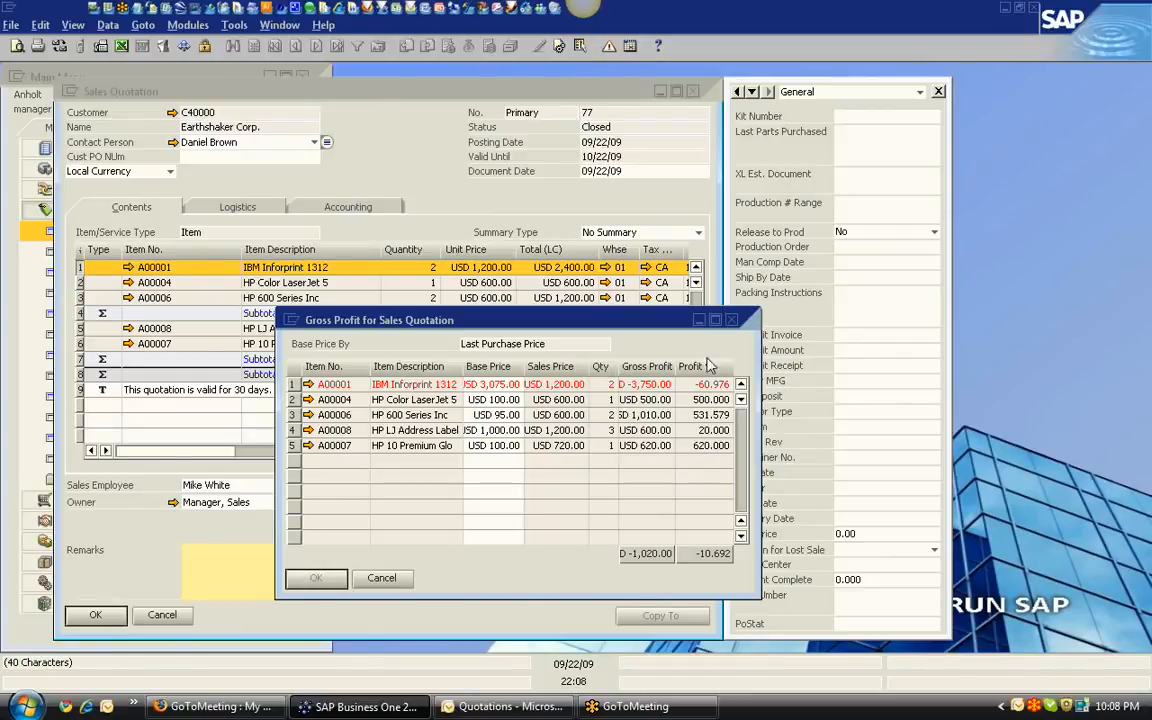
left_click(732, 320)
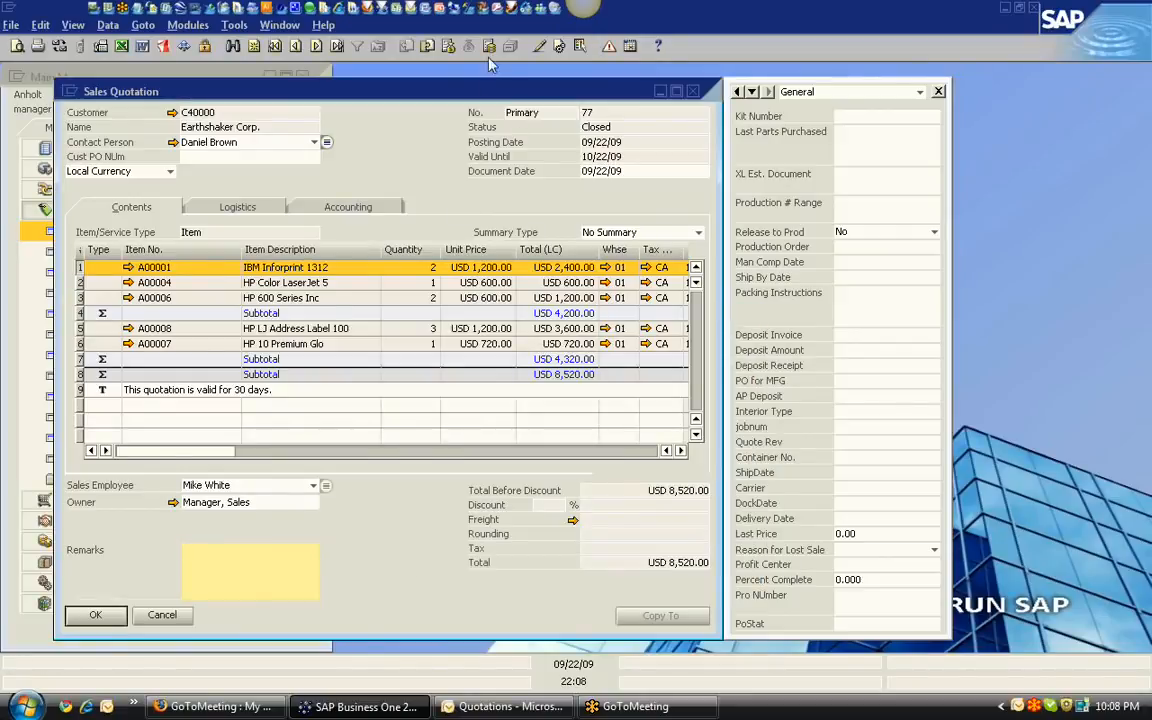
left_click(433, 47)
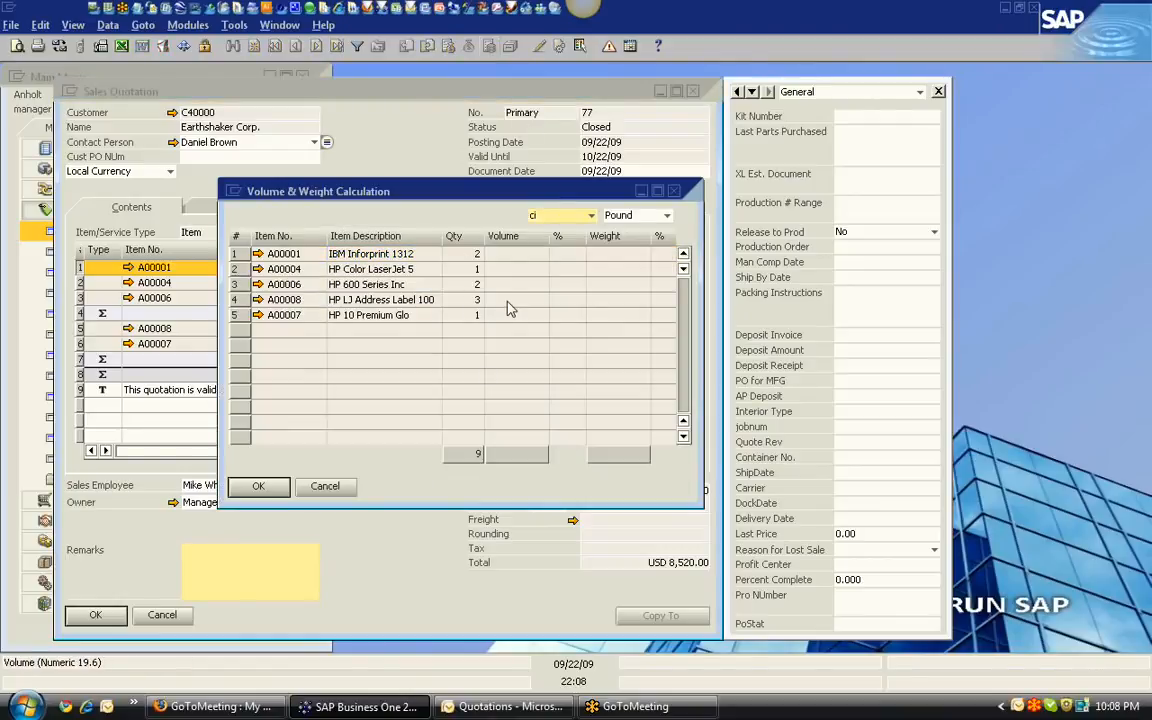
left_click(674, 191)
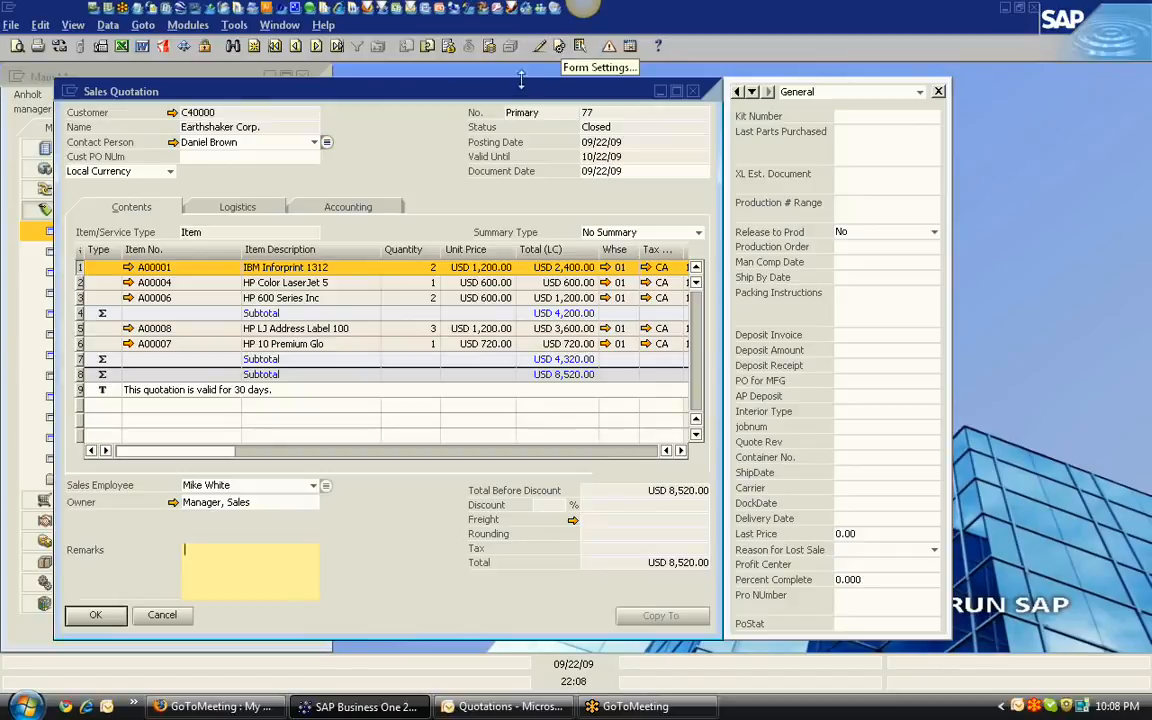
- In the Sales Quotation form settings, try making the Factor 3 column visible and active, hide it again, and confirm the settings
left_click(559, 46)
left_click(355, 130)
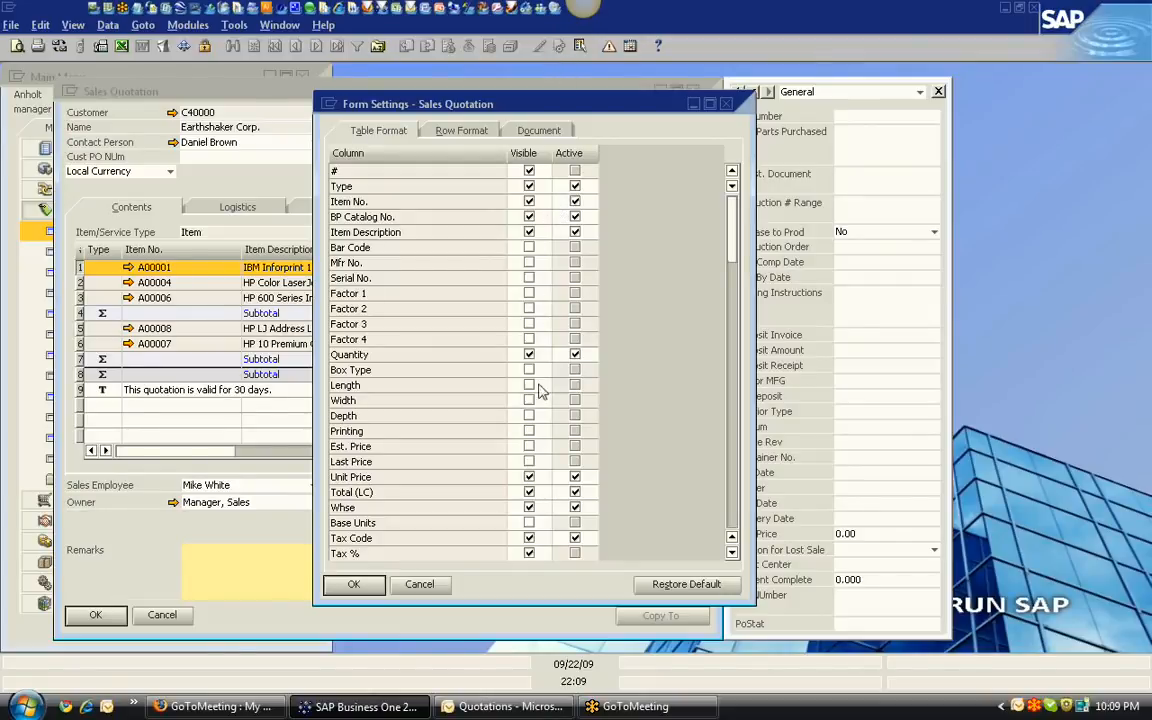
left_click(529, 324)
left_click(576, 326)
left_click(529, 324)
left_click(358, 584)
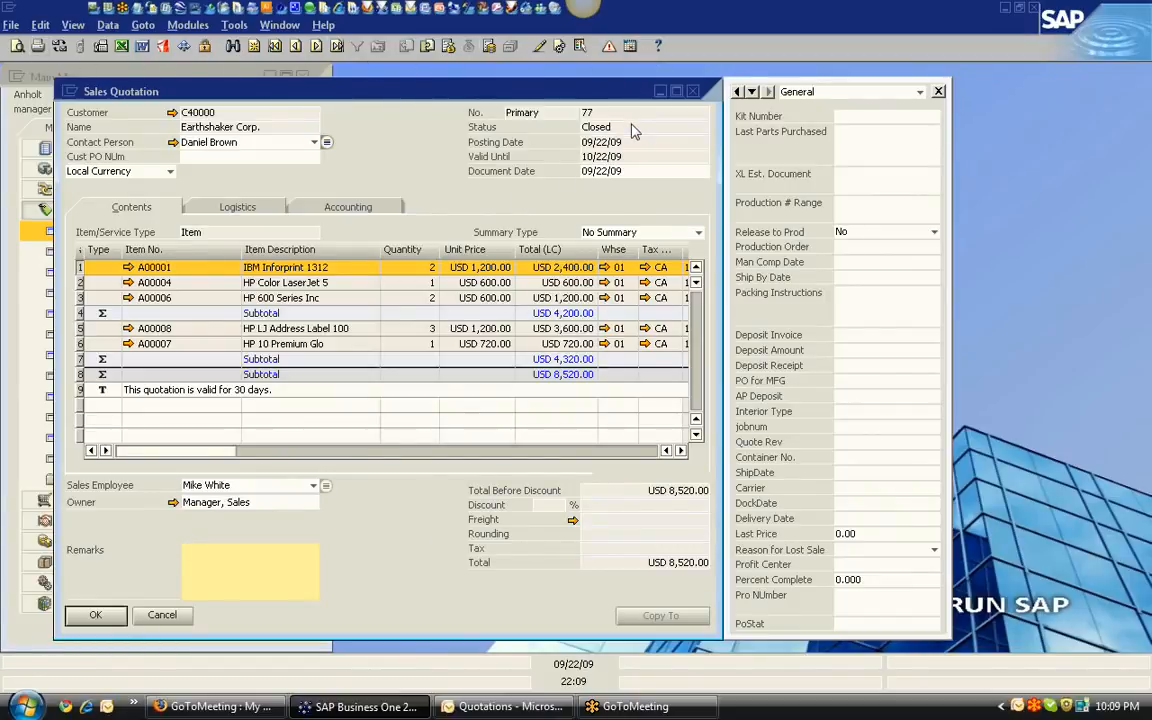
- Close the quotation, review the companies on the current server in Choose Company, and cancel without switching
left_click(693, 92)
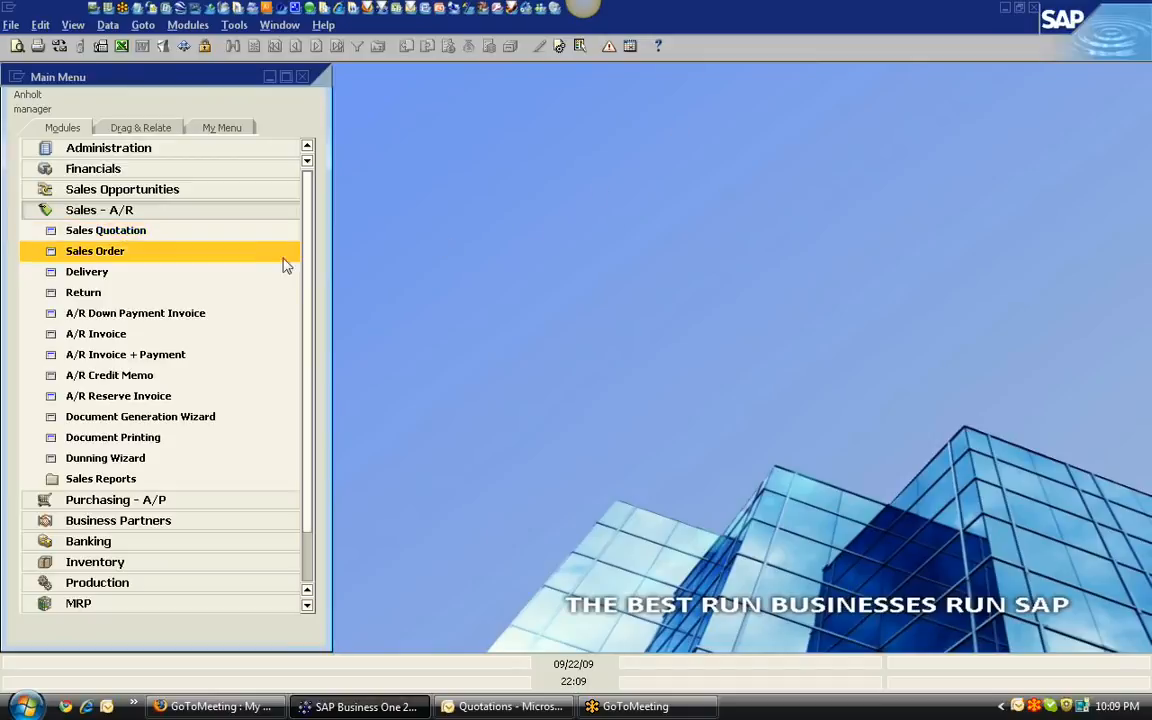
left_click(156, 212)
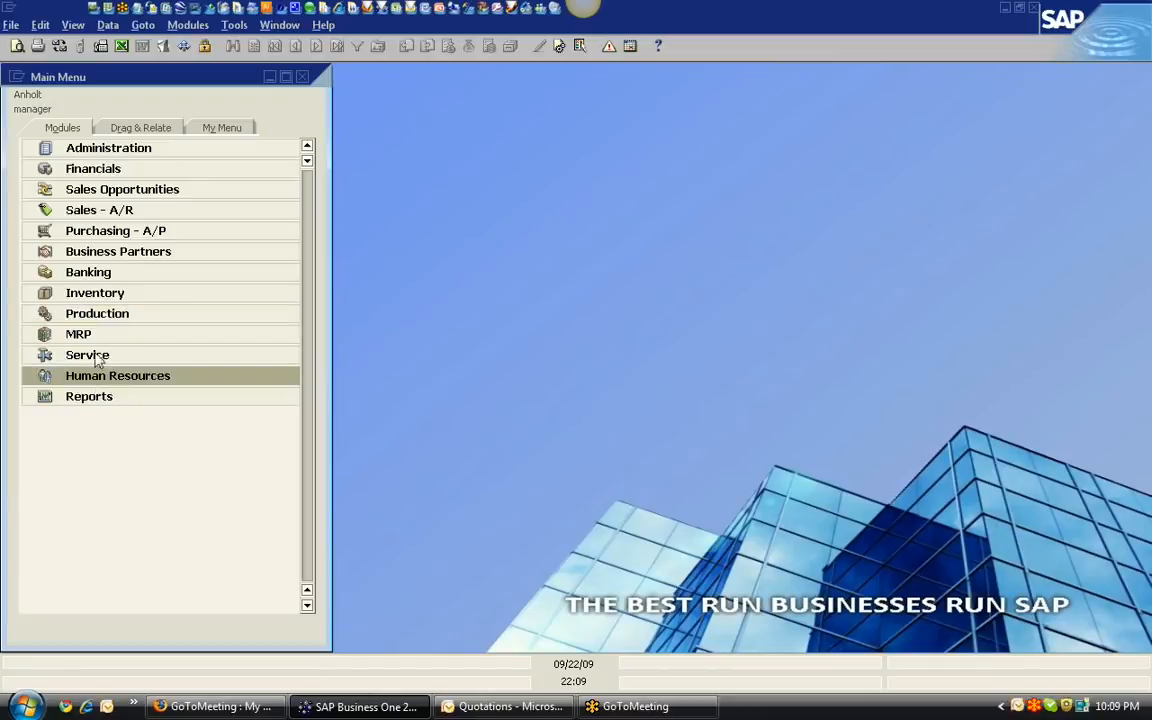
left_click(108, 150)
left_click(110, 168)
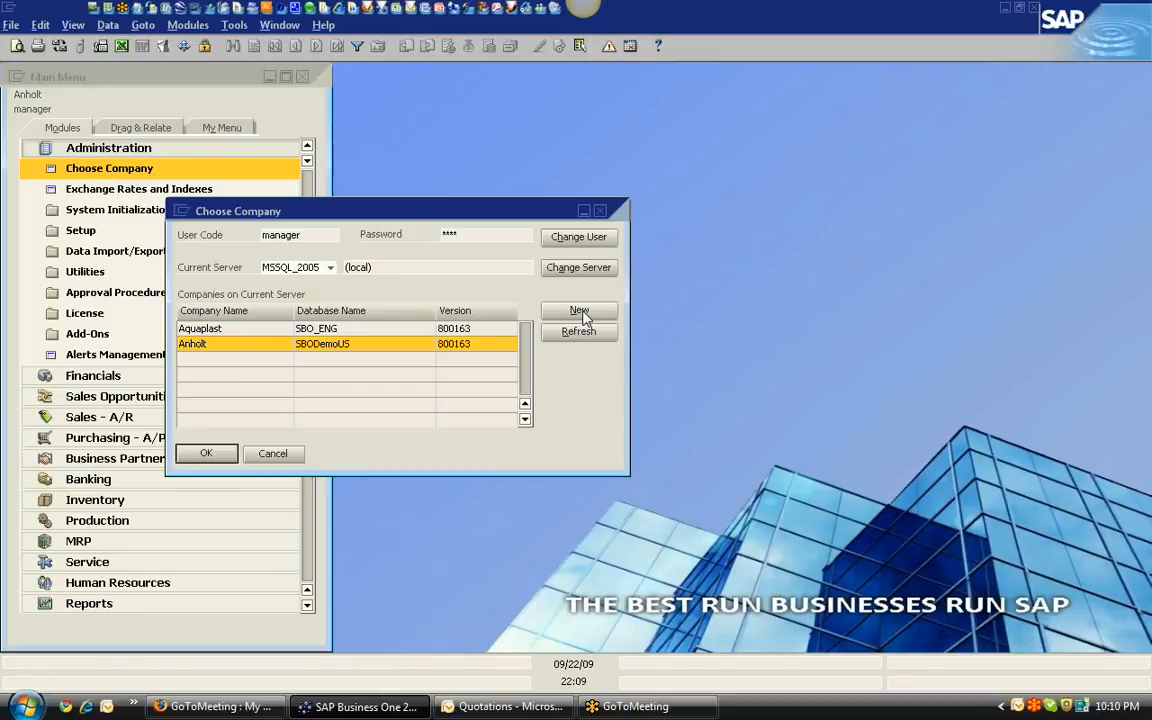
left_click(272, 453)
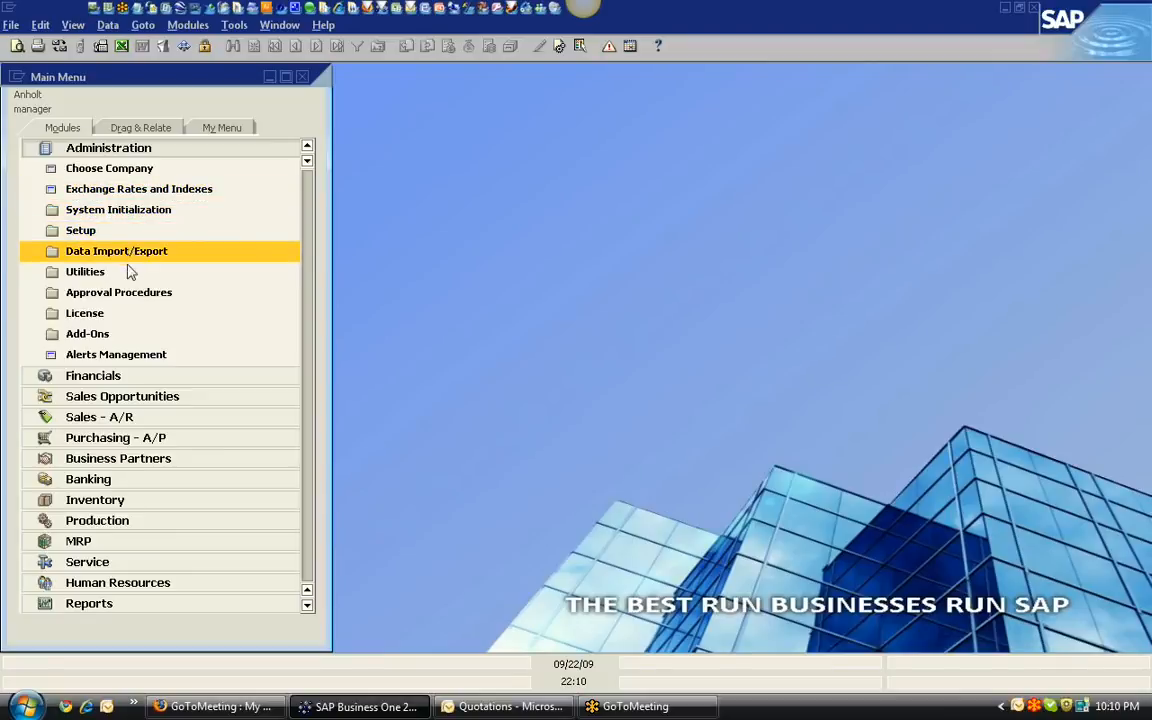
- Browse the approval templates to Discount To High and check which documents it applies to
left_click(133, 293)
left_click(160, 334)
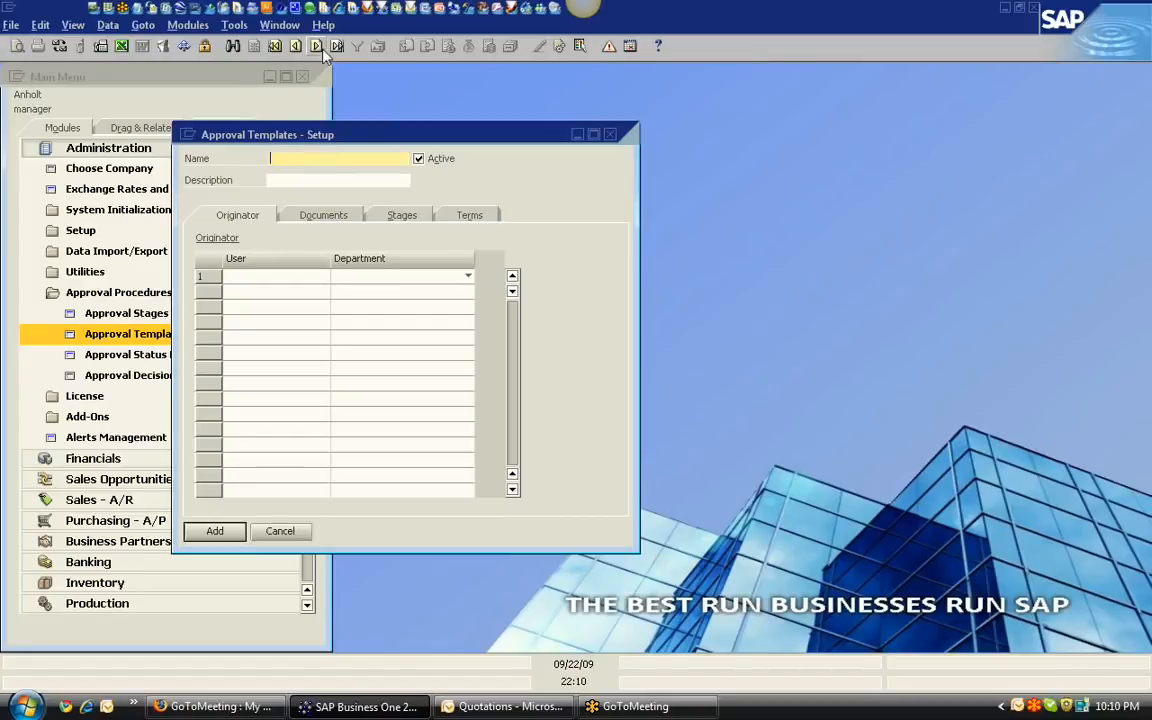
left_click(316, 46)
left_click(316, 46)
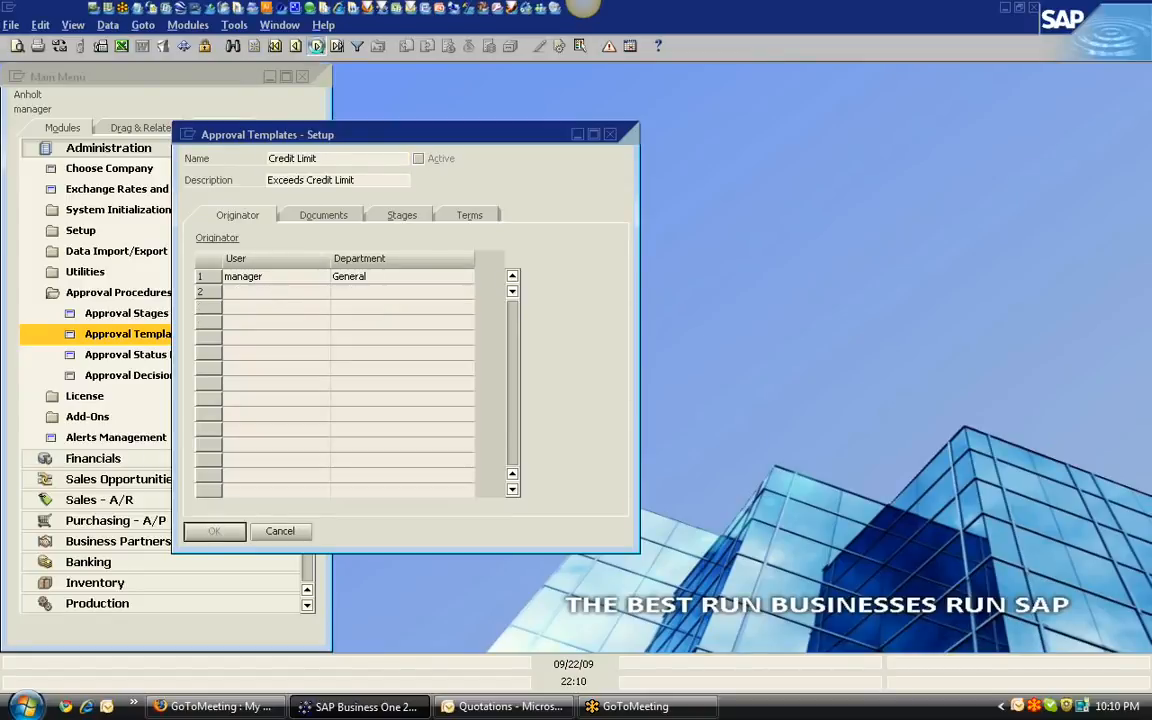
left_click(316, 46)
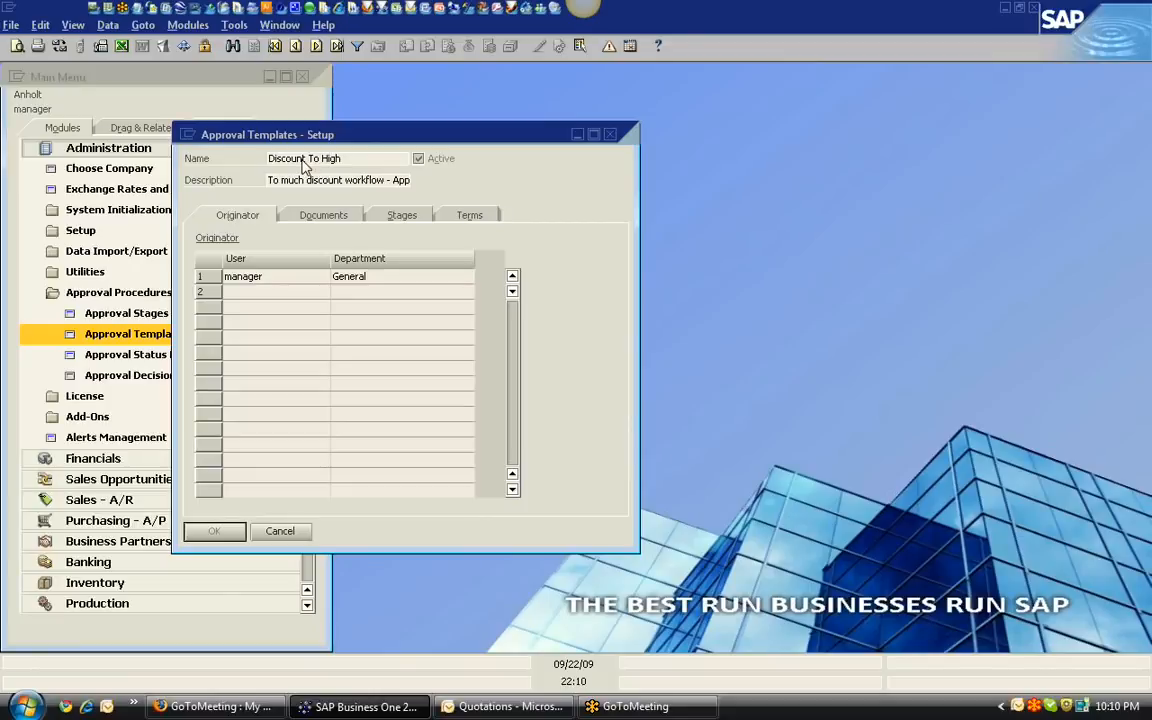
left_click(325, 214)
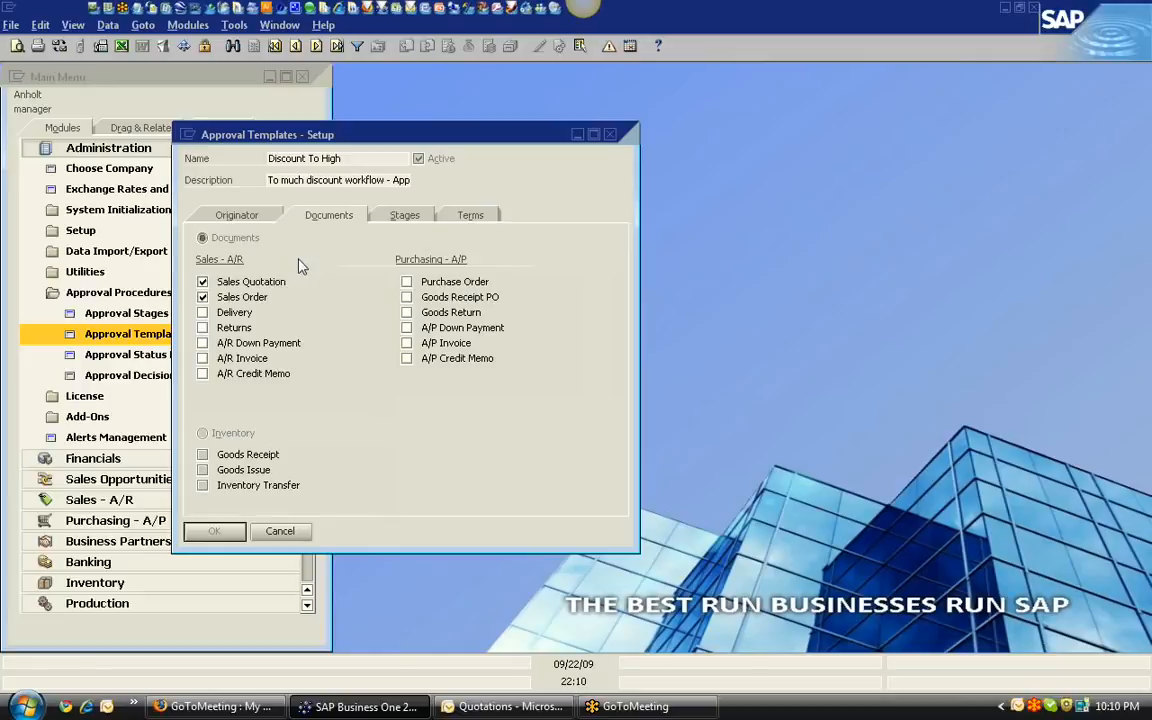
- Review the Discount To High template's approval stage, its authorizers, and the discount terms that launch the approval procedure
left_click(405, 217)
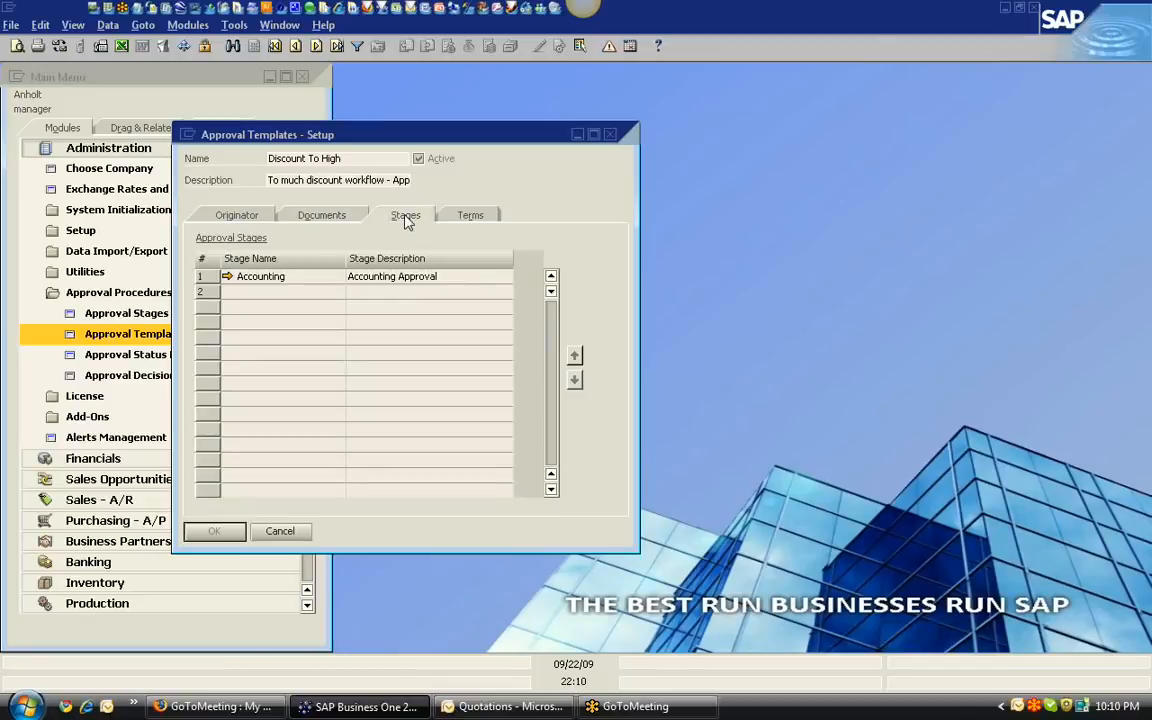
left_click(226, 276)
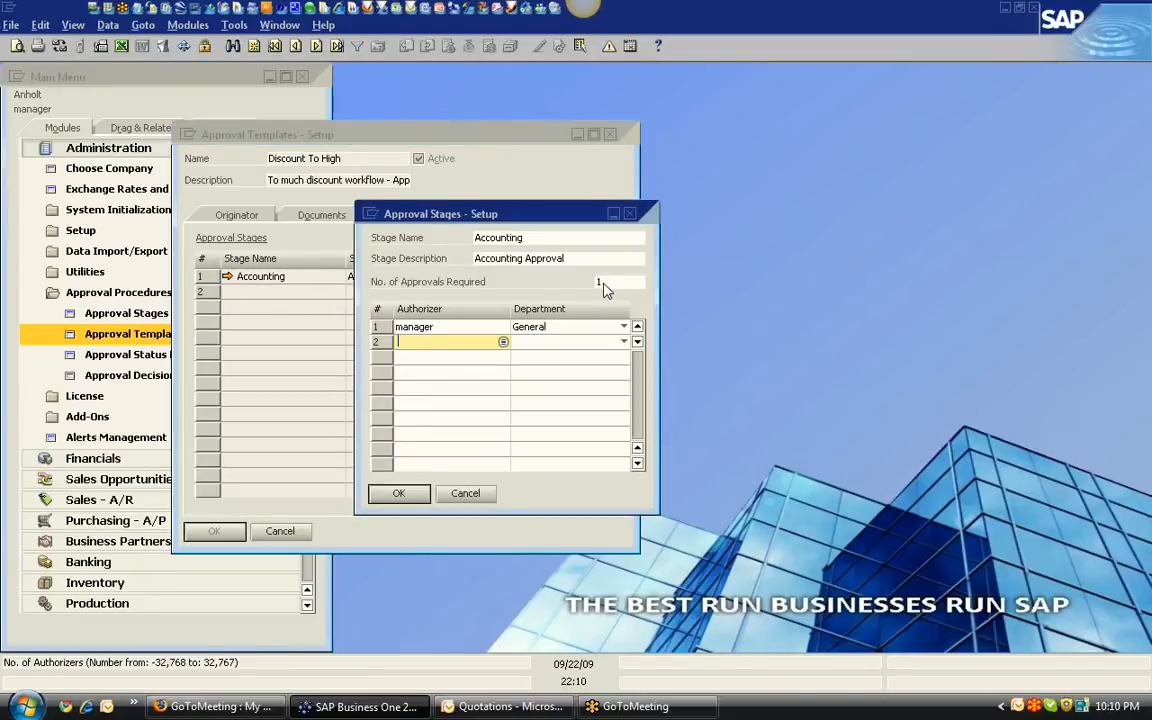
left_click(465, 494)
left_click(470, 216)
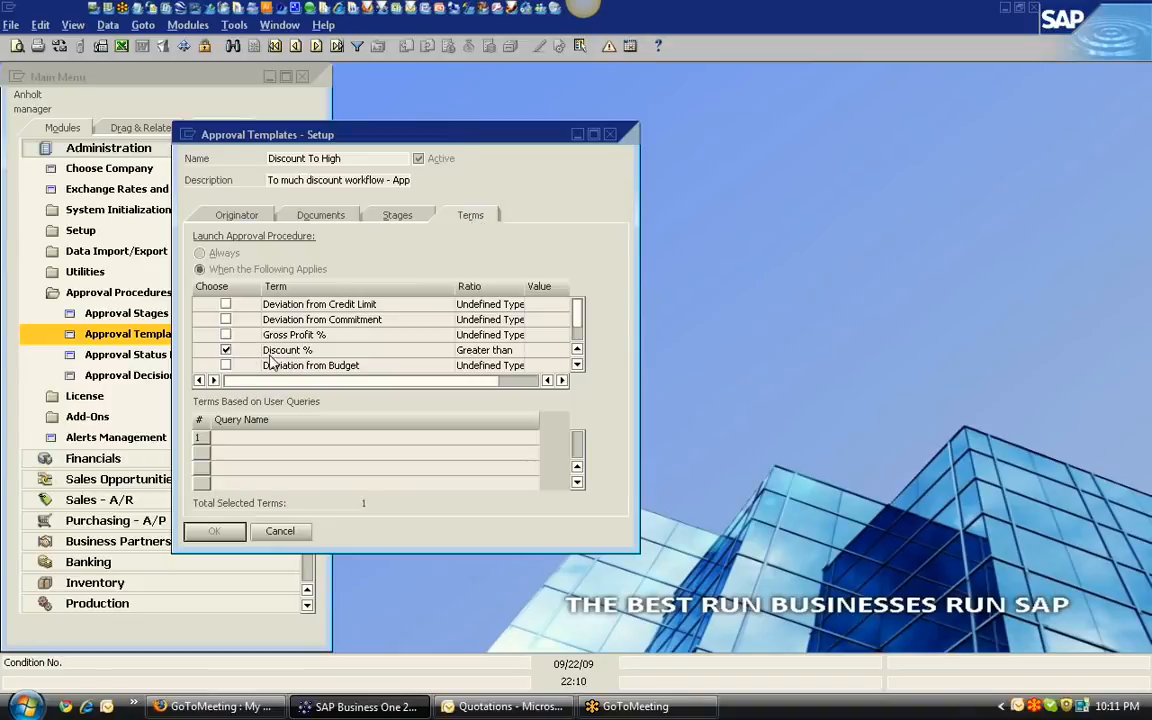
left_click_drag(393, 381, 480, 390)
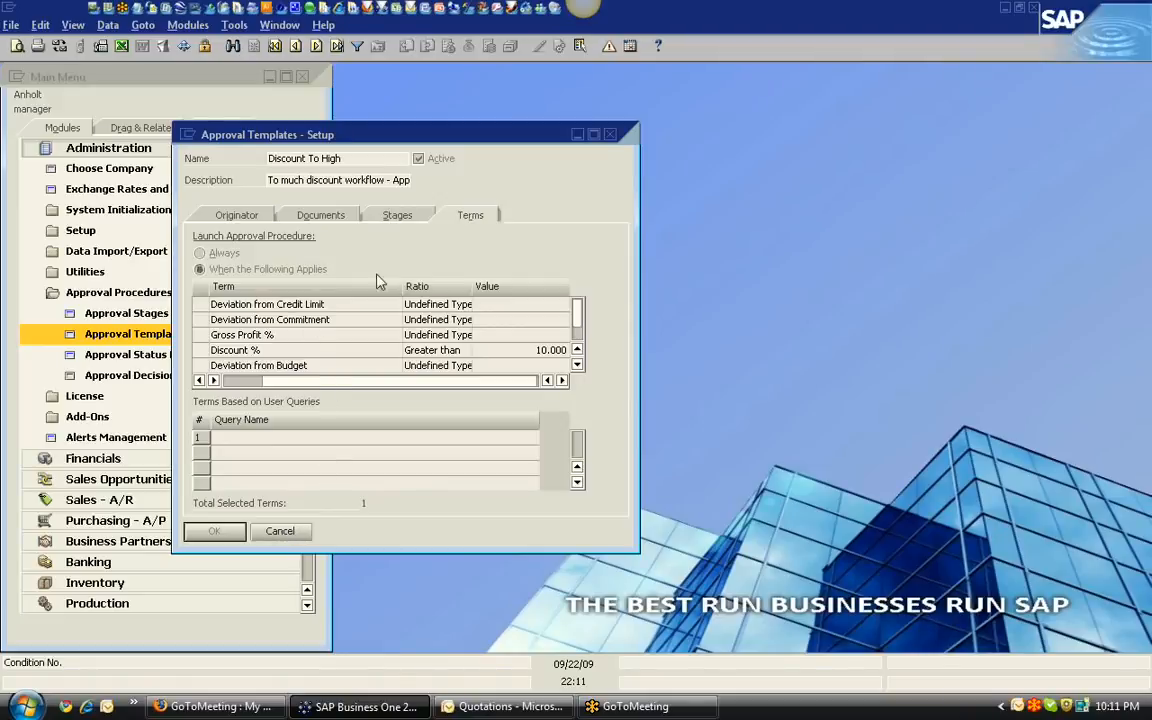
- Read the Request for Document Approval message in the alert overview, and close it along with the approval template
left_click(609, 48)
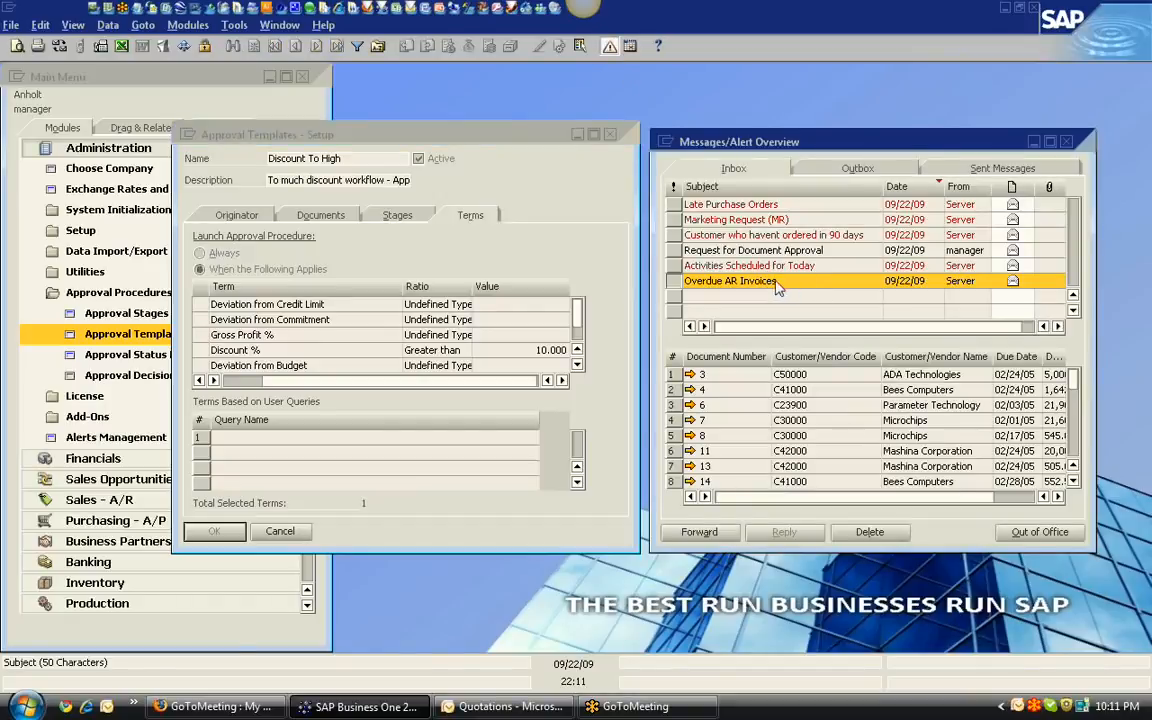
left_click(750, 251)
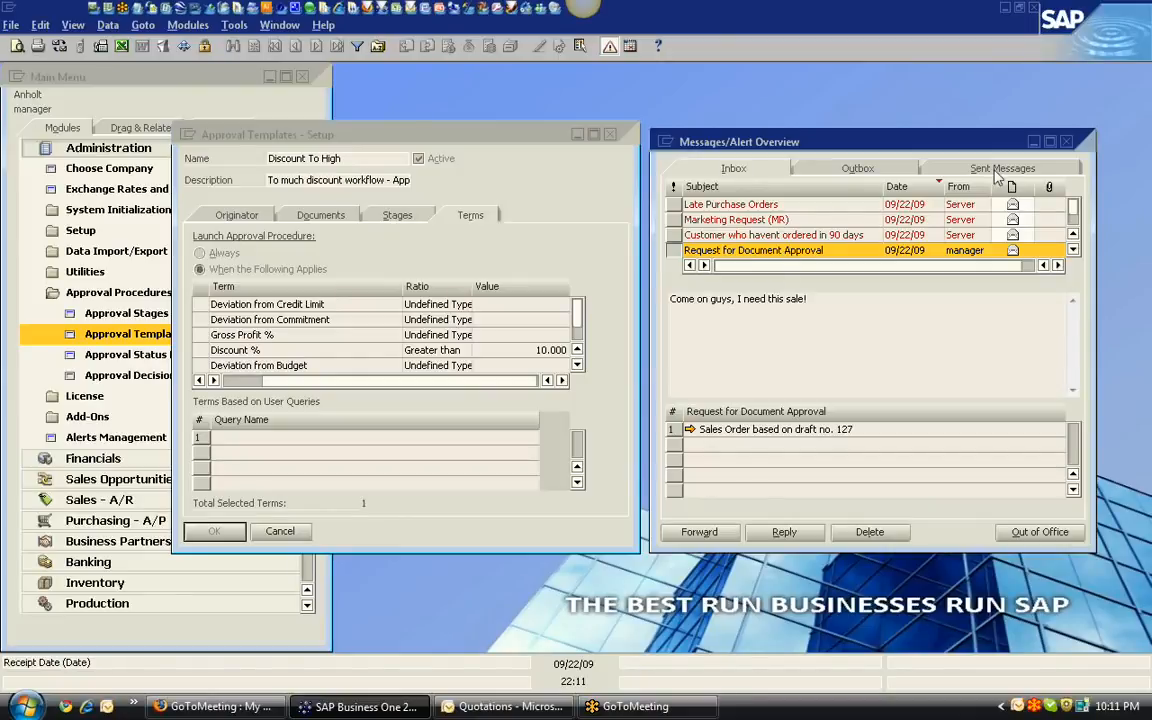
left_click(1066, 141)
left_click(610, 134)
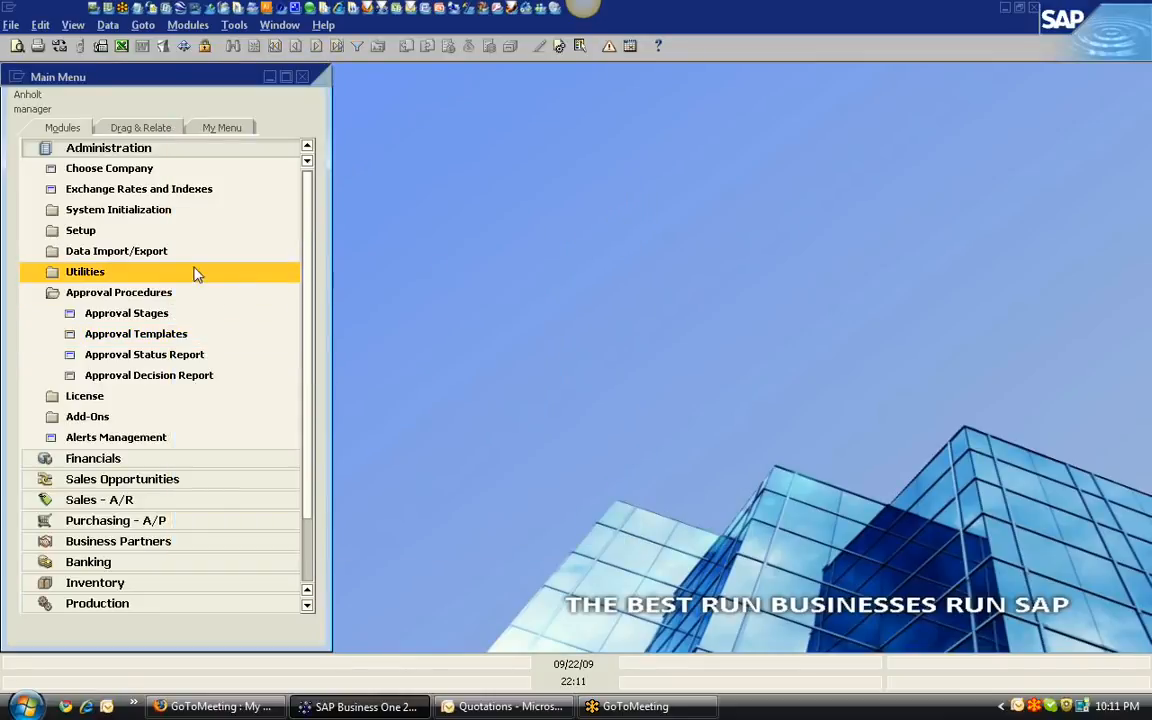
- Check the Data Import/Export options, and collapse the Approval Procedures and Administration groups
left_click(130, 253)
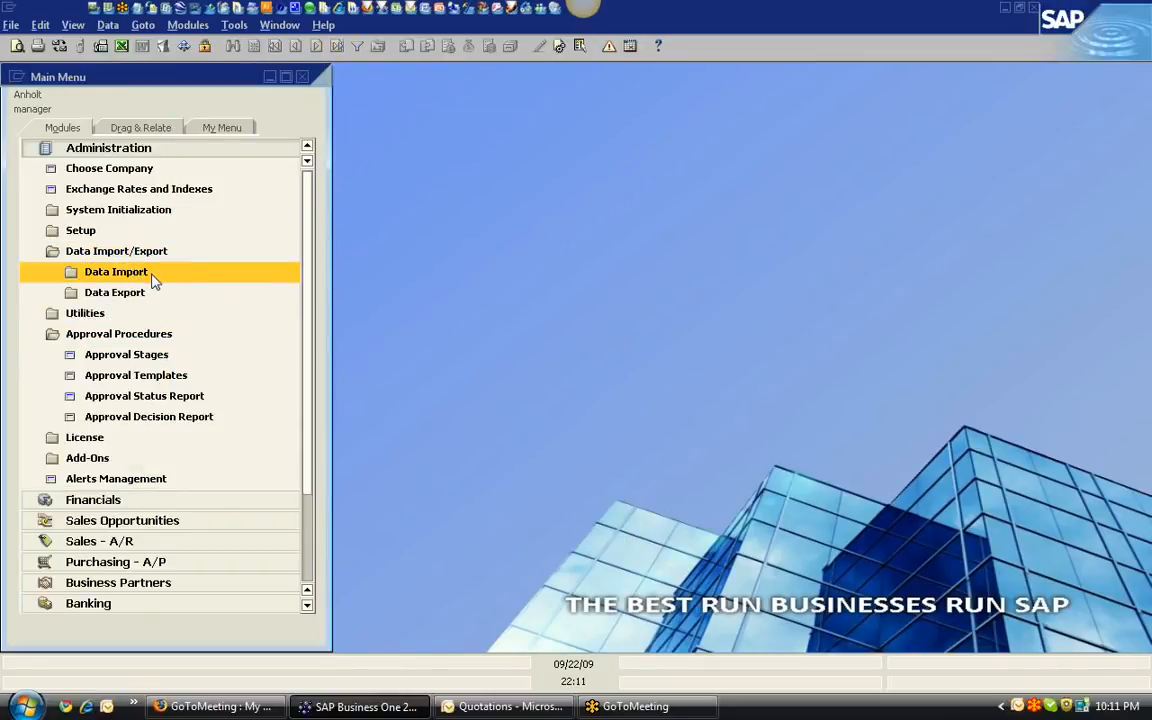
left_click(143, 255)
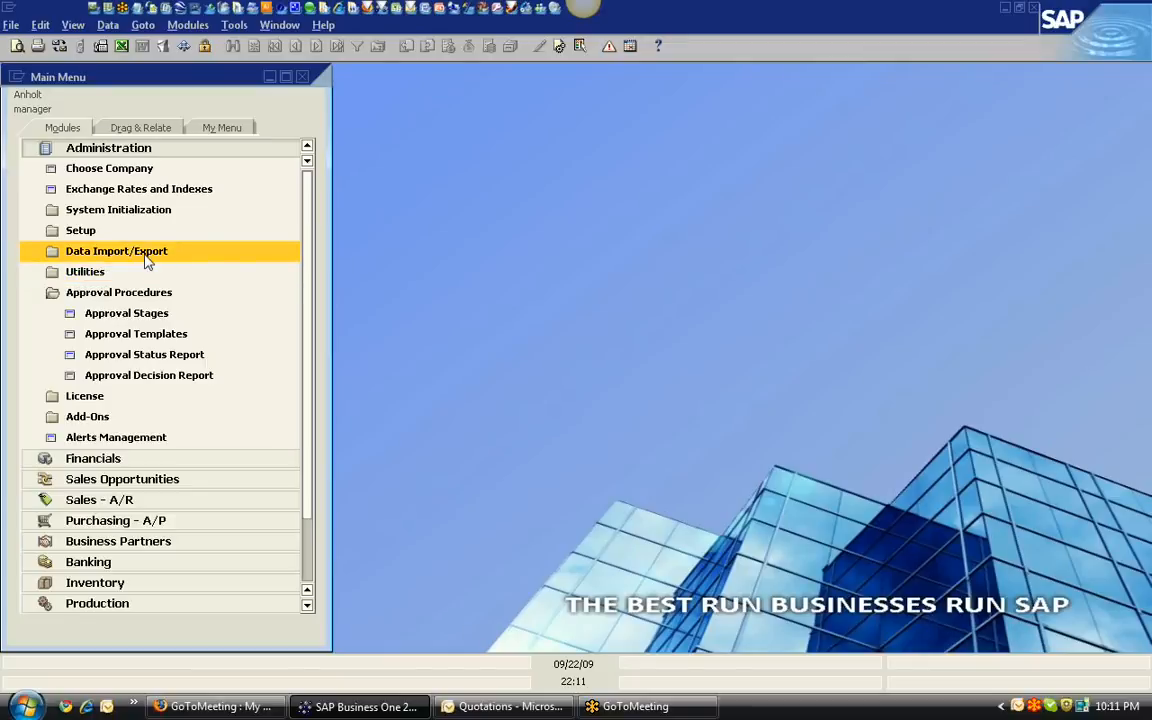
left_click(147, 292)
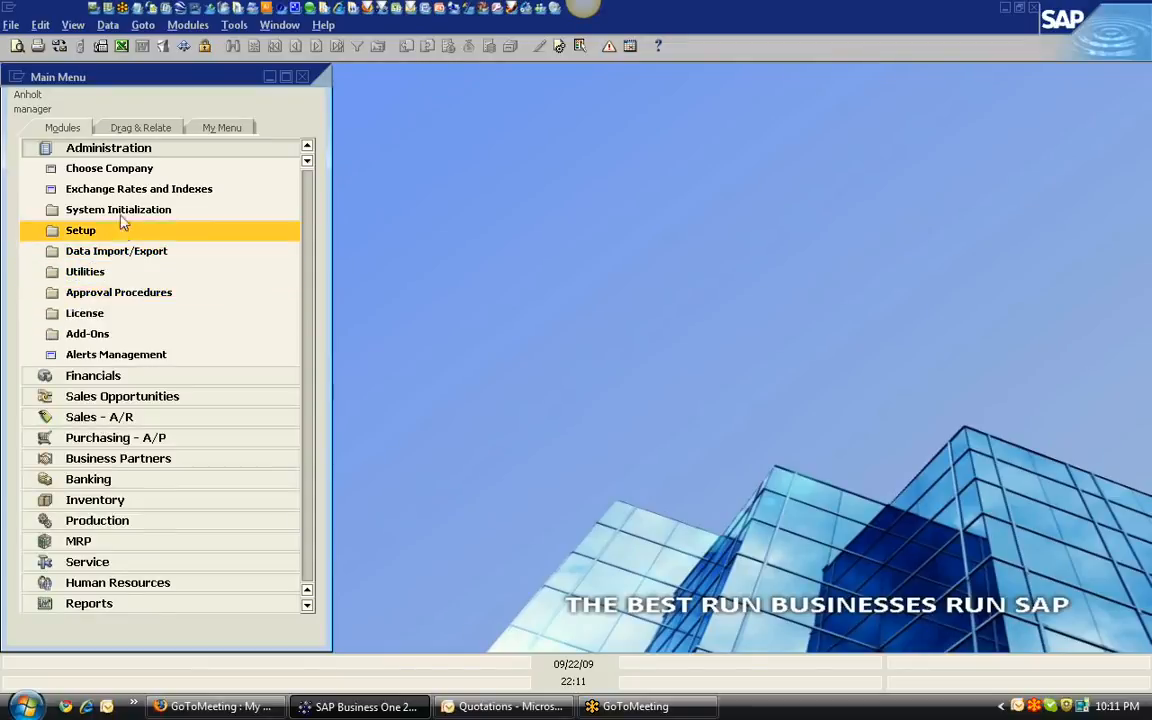
left_click(112, 148)
- Browse the equity and revenue accounts in the Financials Chart of Accounts, and close it
left_click(120, 168)
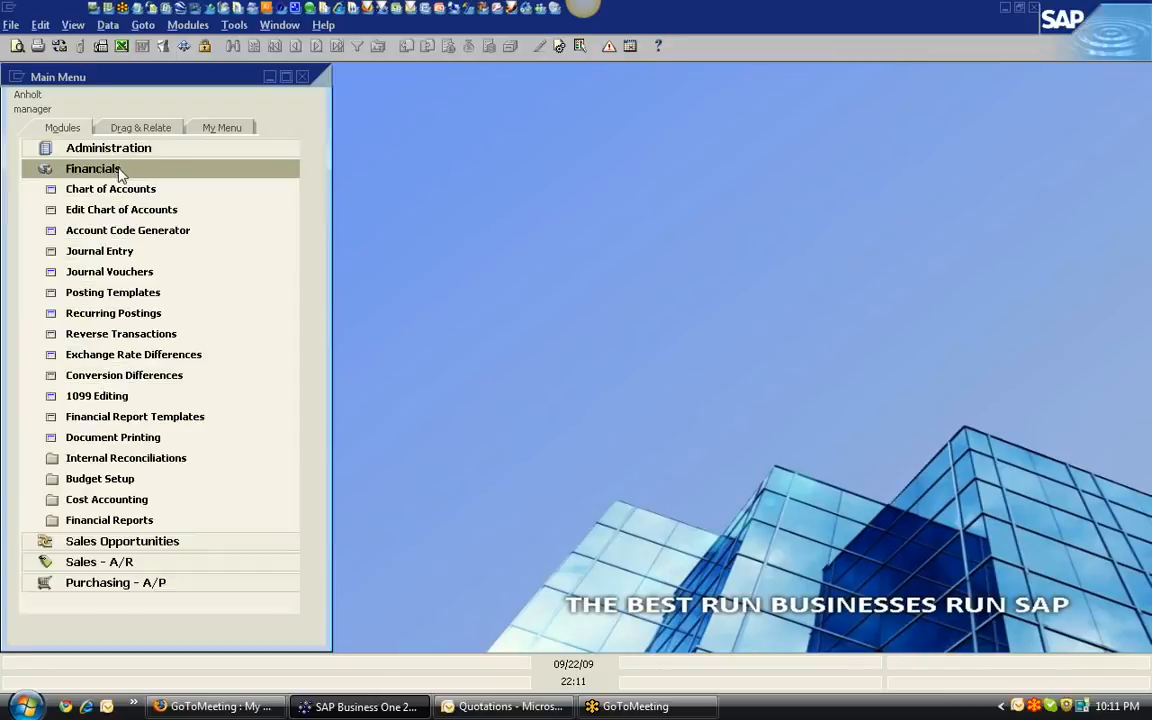
left_click(116, 189)
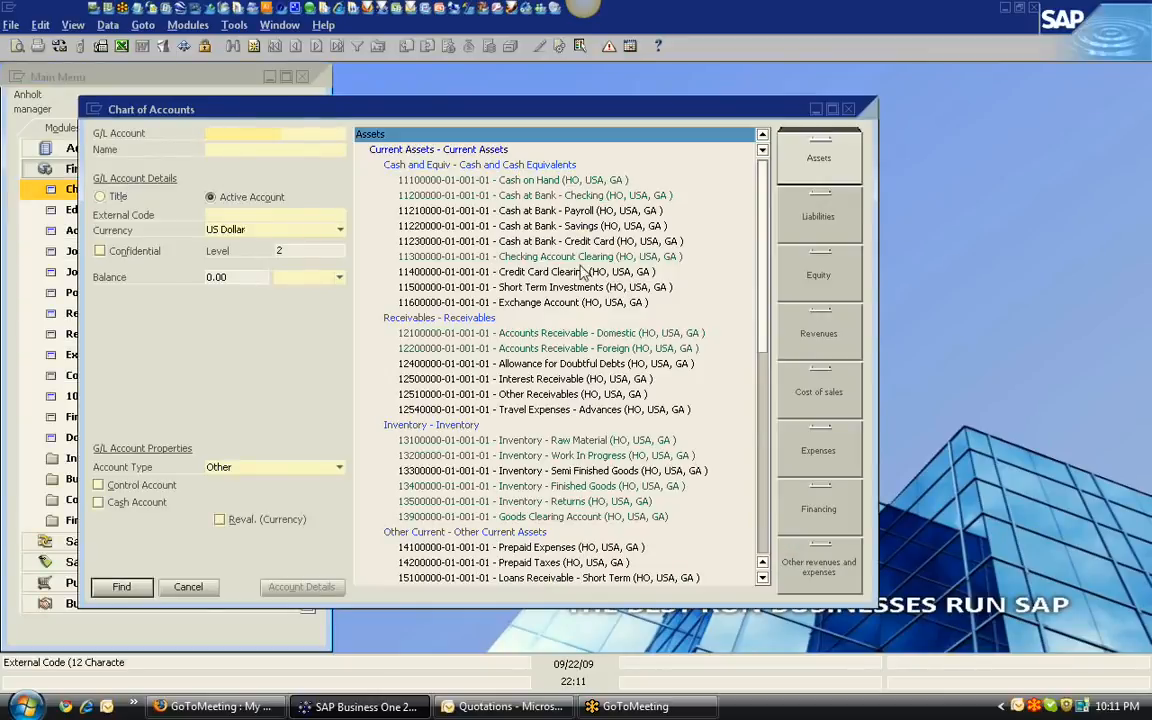
left_click(836, 232)
left_click(830, 272)
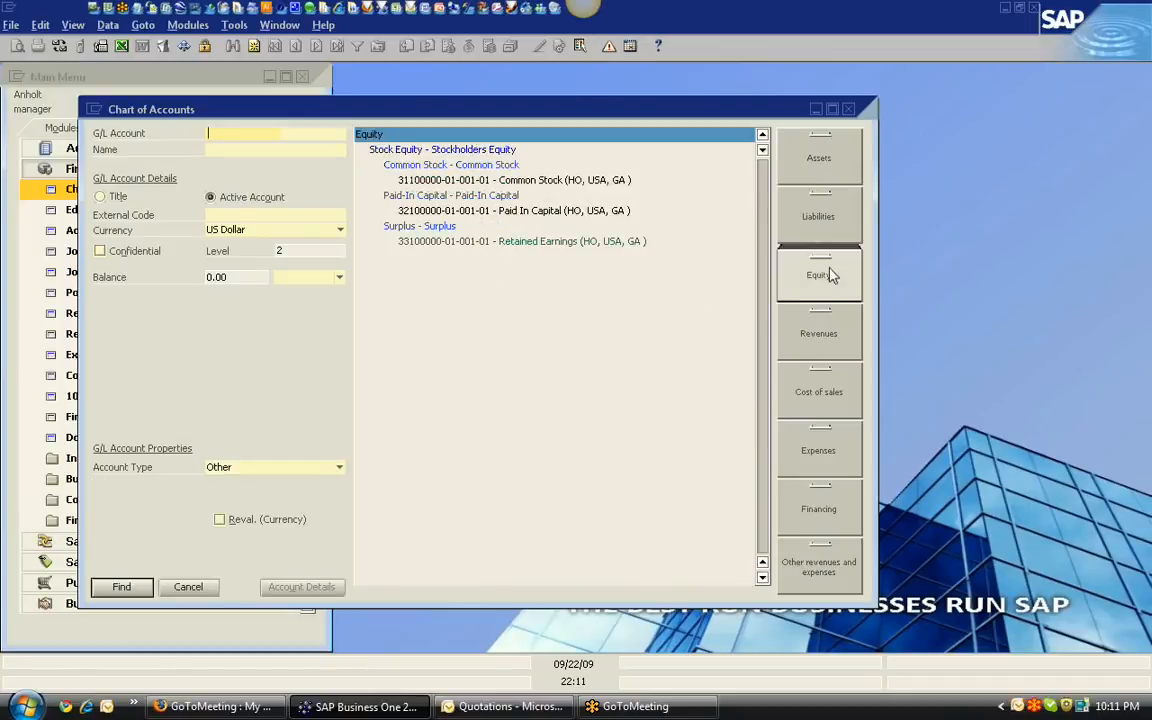
left_click(828, 314)
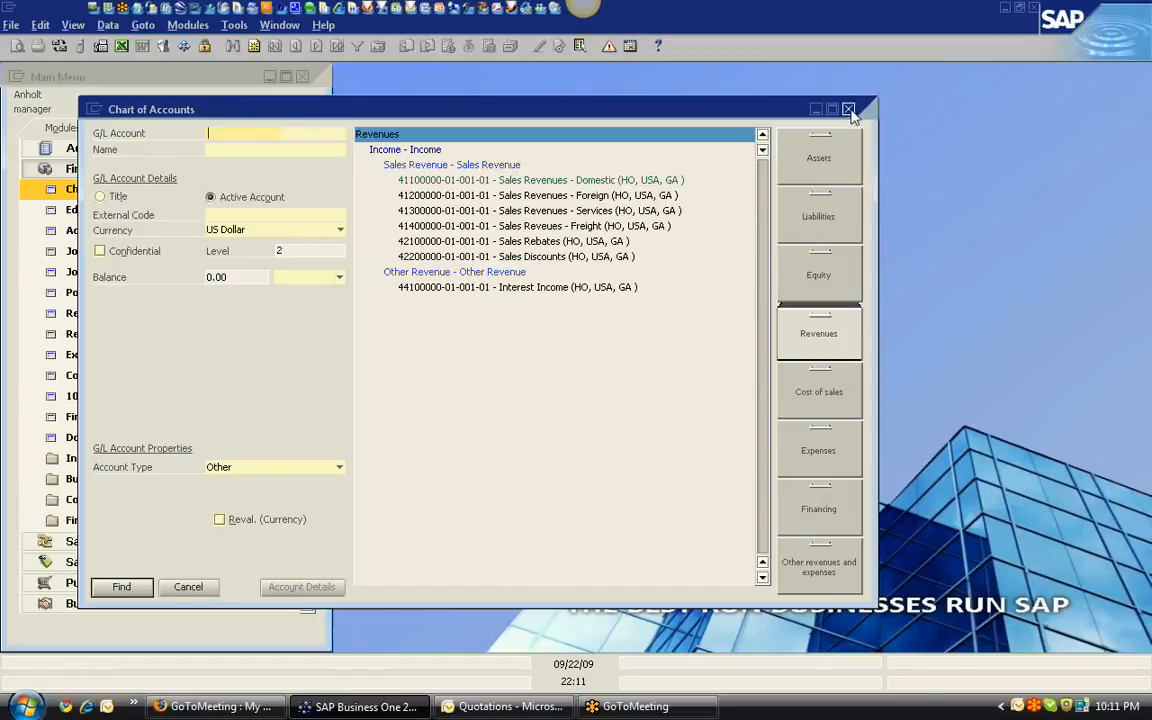
left_click(848, 110)
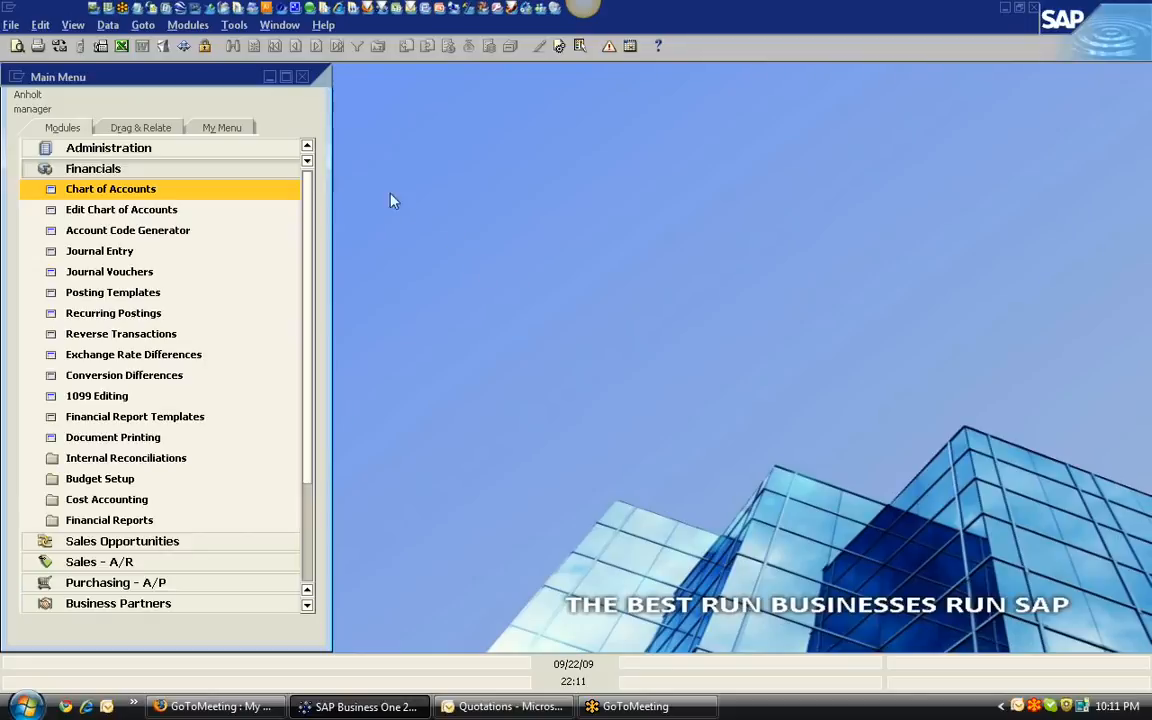
- Look through the Financial Reports and run the XL - Dashboard - 360 View report, cancelling the Windows Installer
left_click(126, 171)
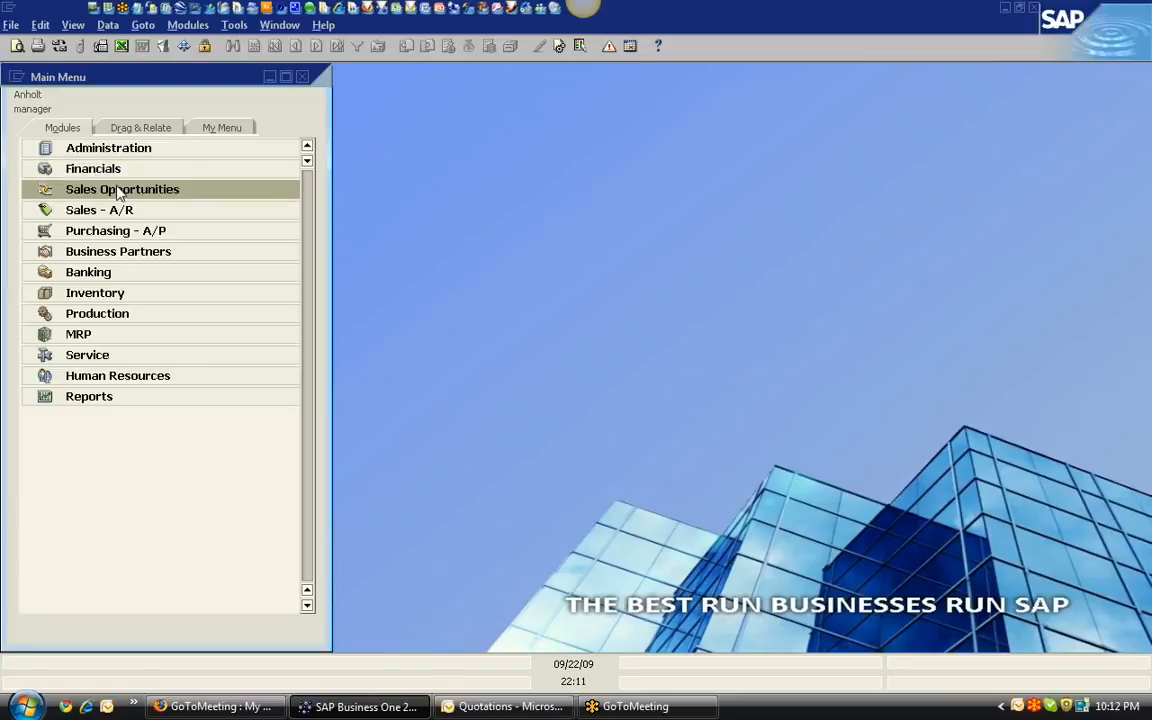
left_click(113, 171)
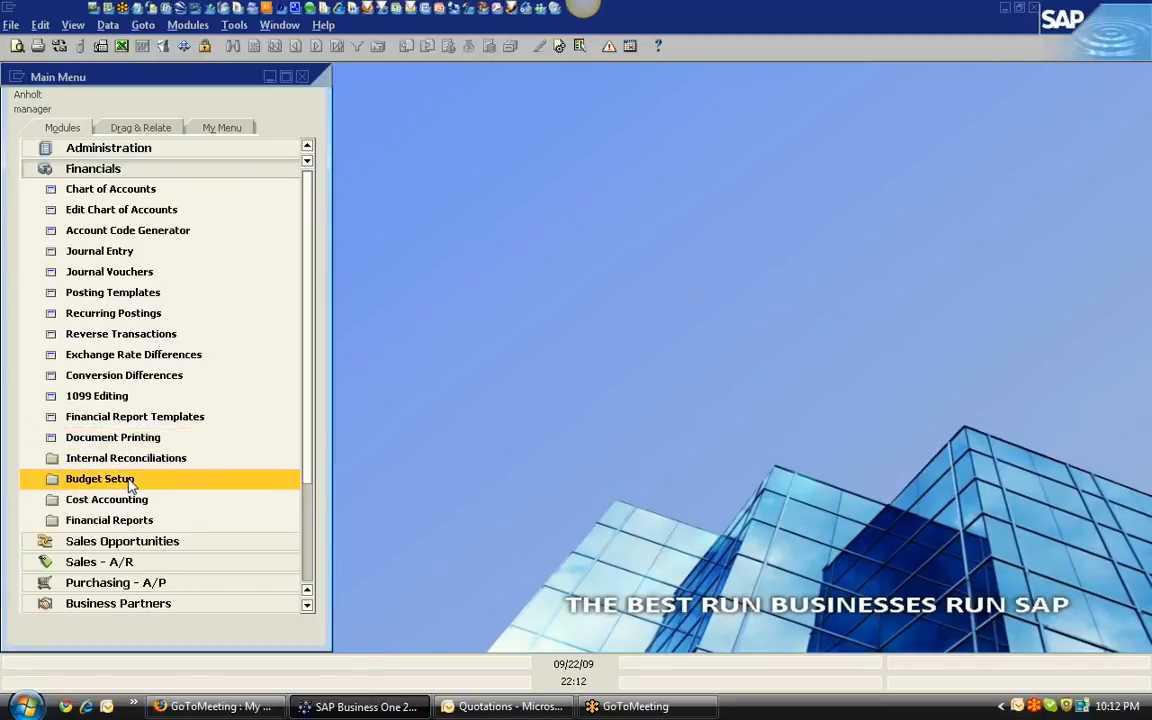
left_click(140, 520)
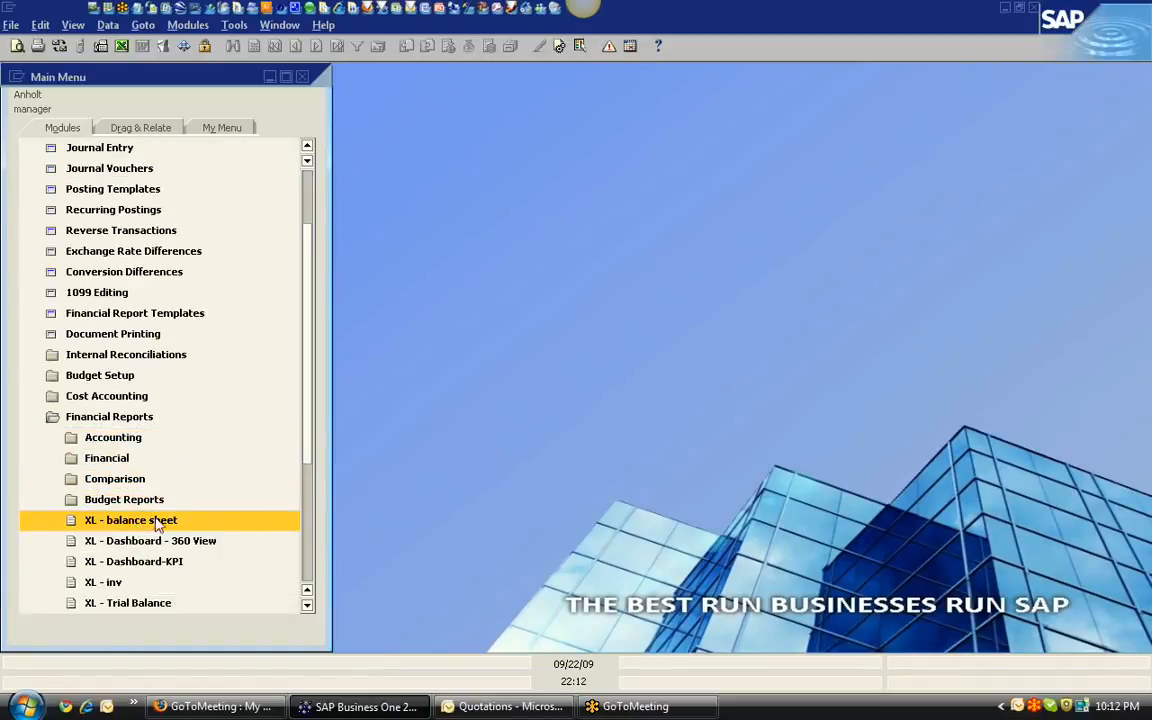
left_click(115, 396)
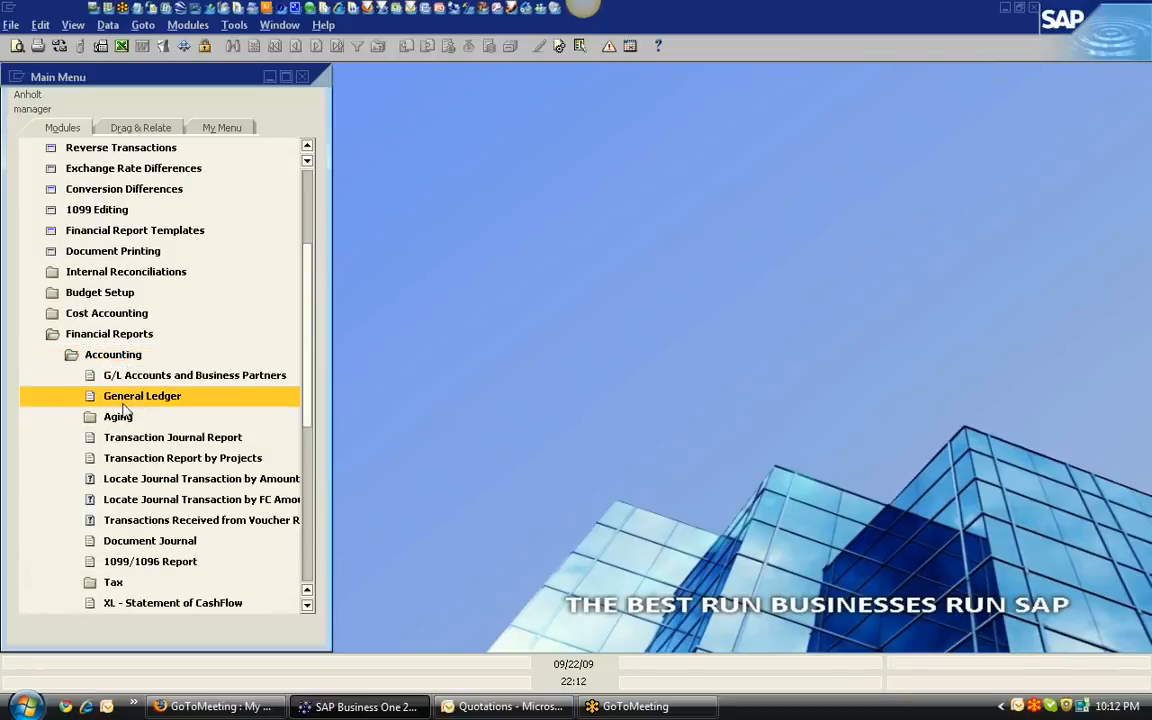
left_click(112, 354)
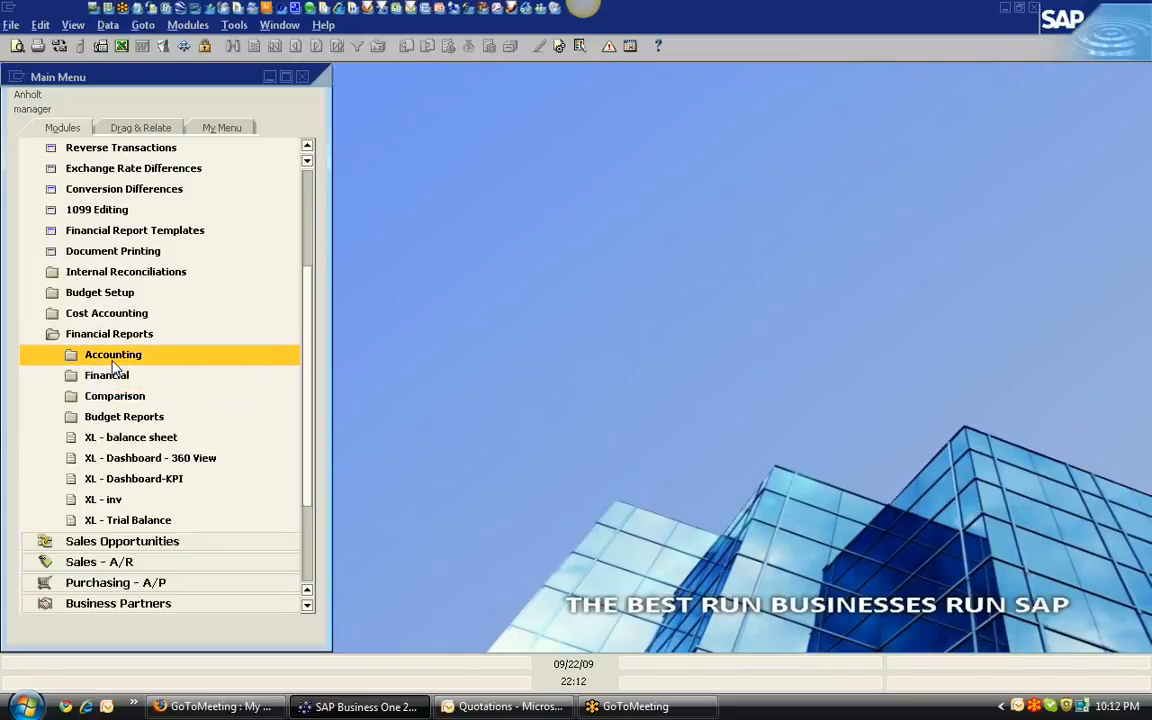
left_click(168, 457)
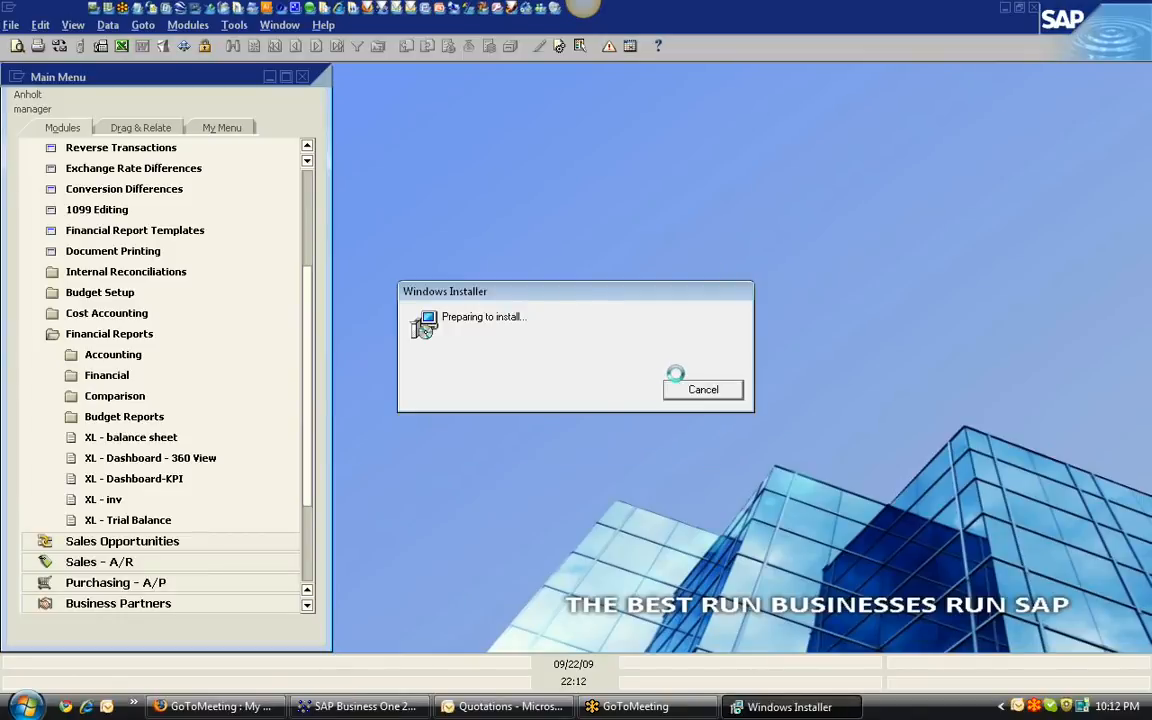
left_click(705, 390)
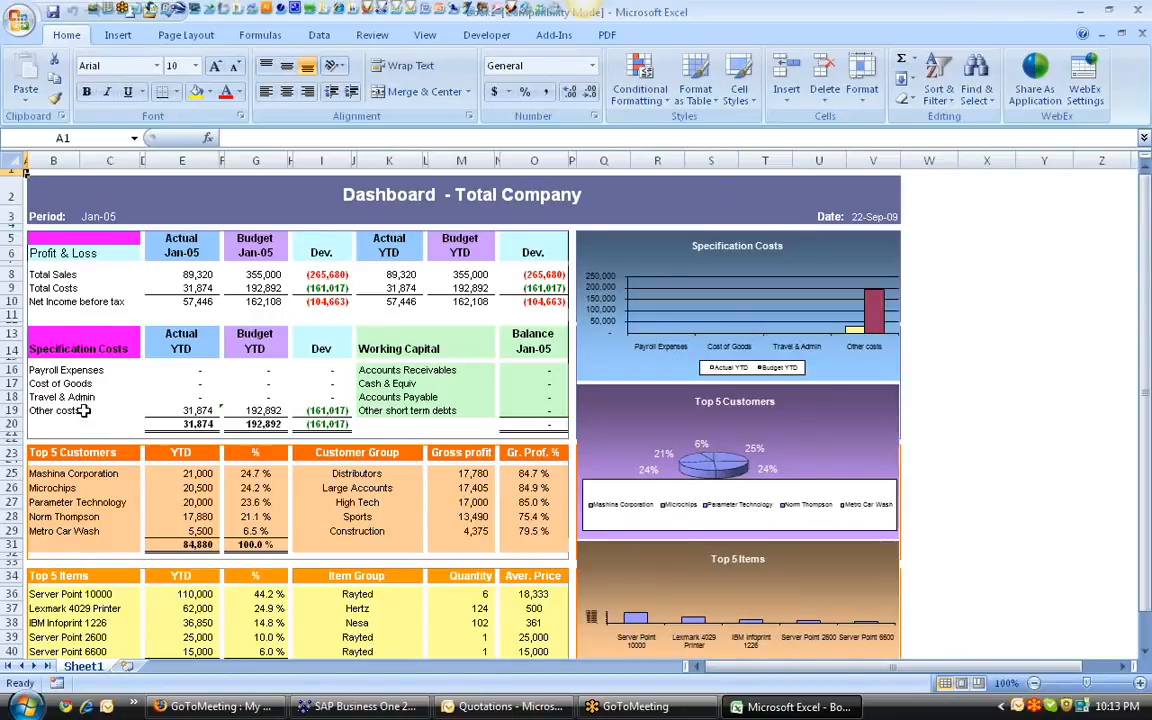
- Review the Total Company dashboard and drill down into the Top 5 Customers YTD figure in cell E28
scroll(90, 407, "down", 1)
scroll(90, 407, "down", 1)
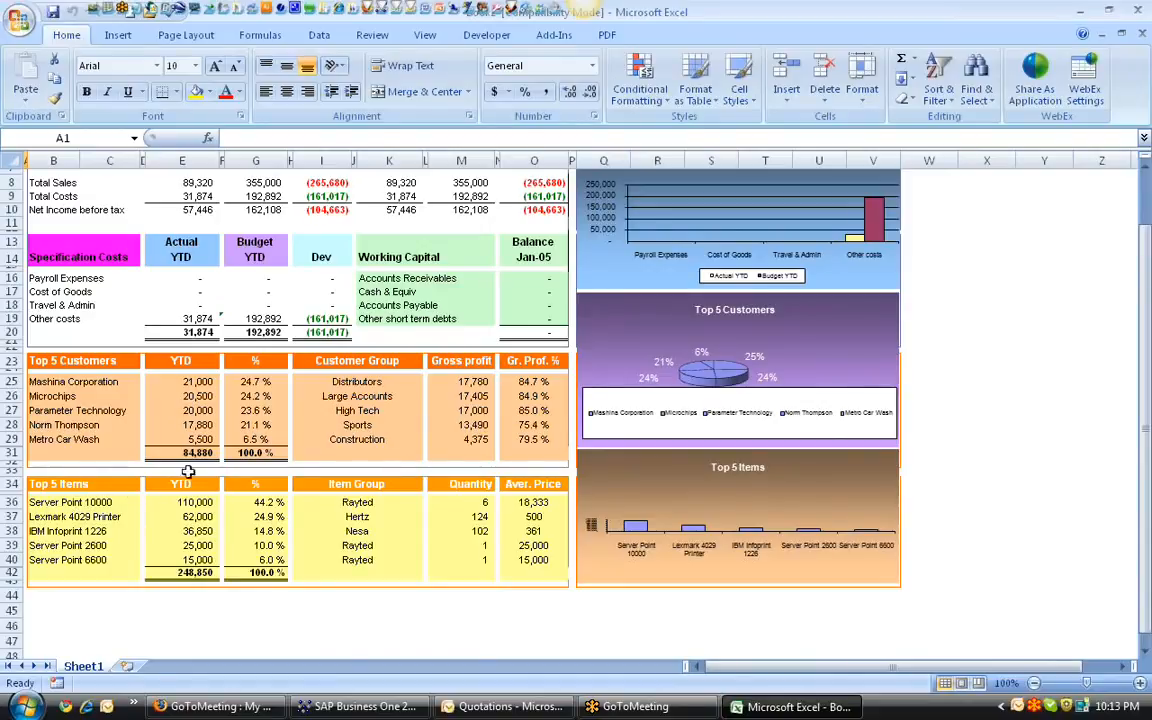
left_click(204, 425)
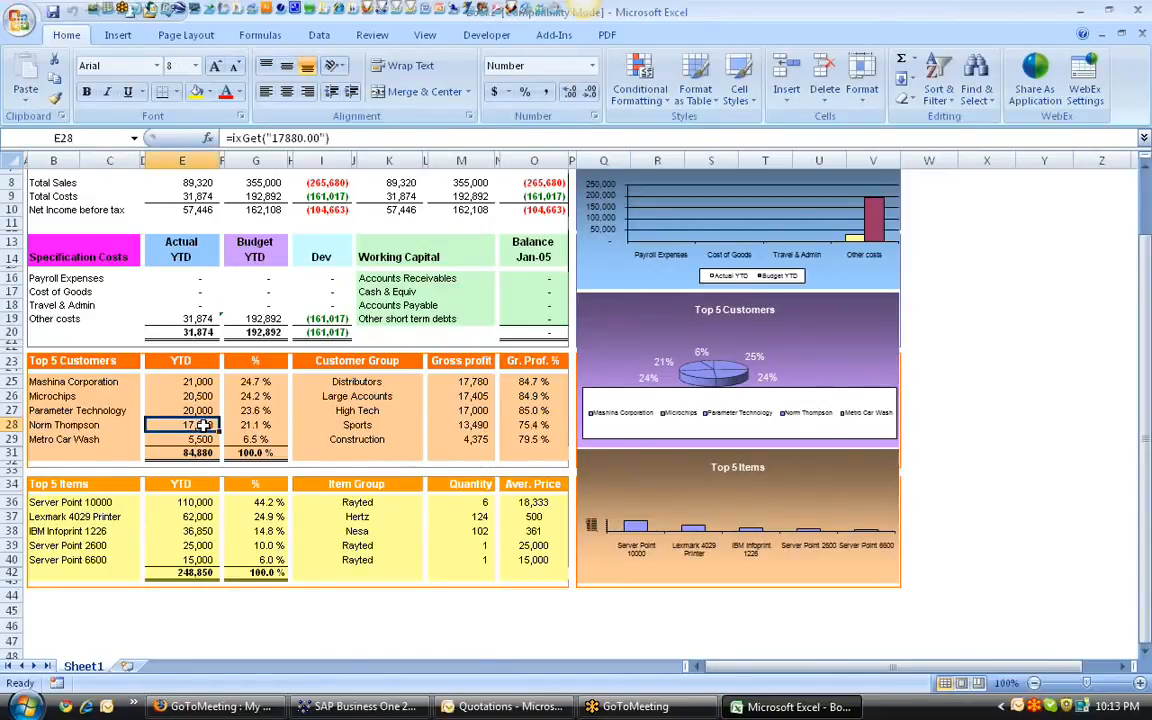
right_click(205, 426)
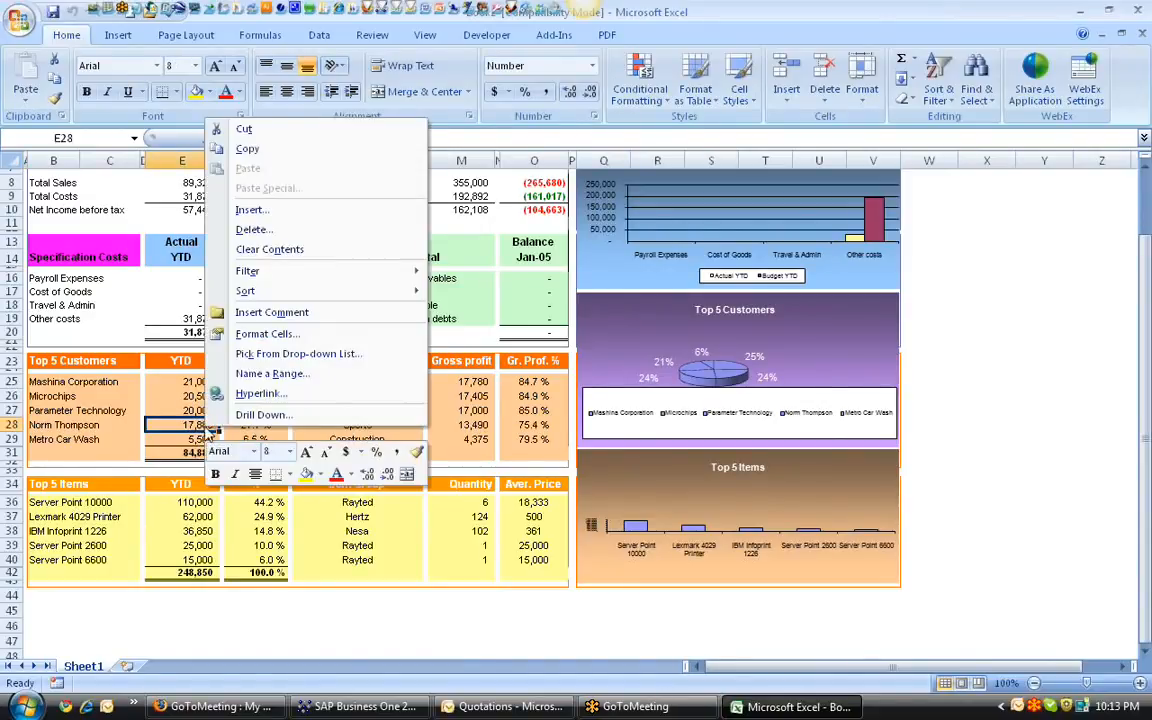
left_click(266, 416)
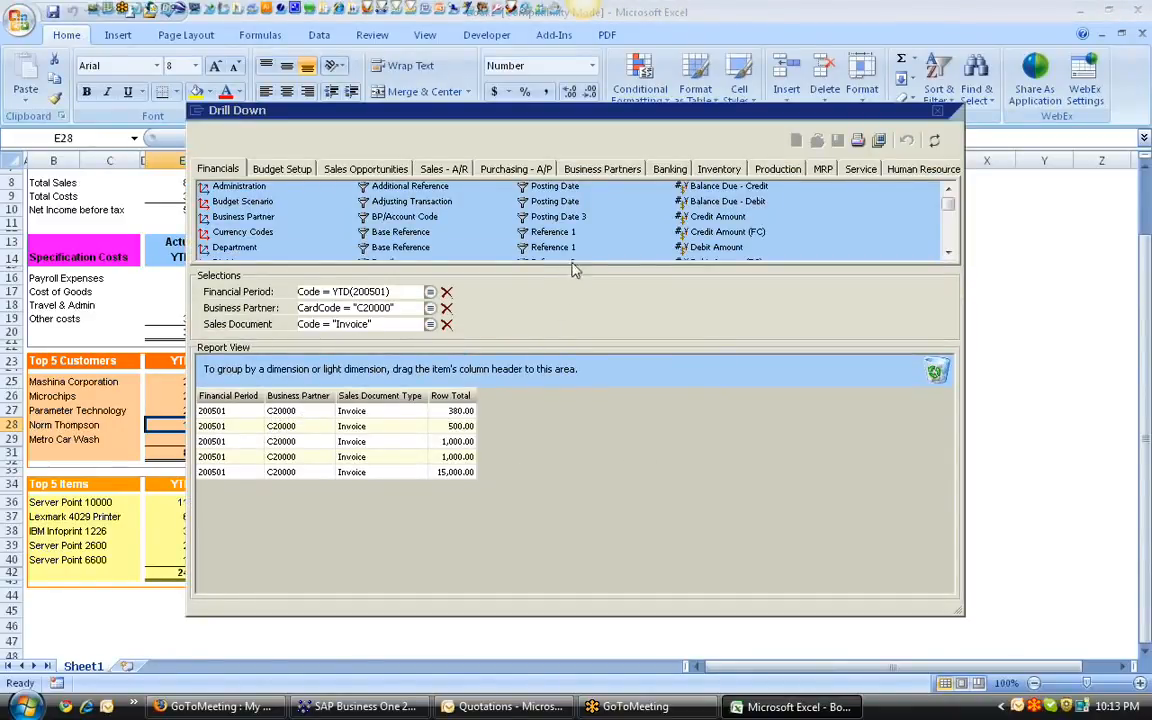
- Enlarge the drill-down's field area, add Gross Profit from the Sales - A/R fields as a report column, and refresh the report
left_click_drag(584, 265, 706, 367)
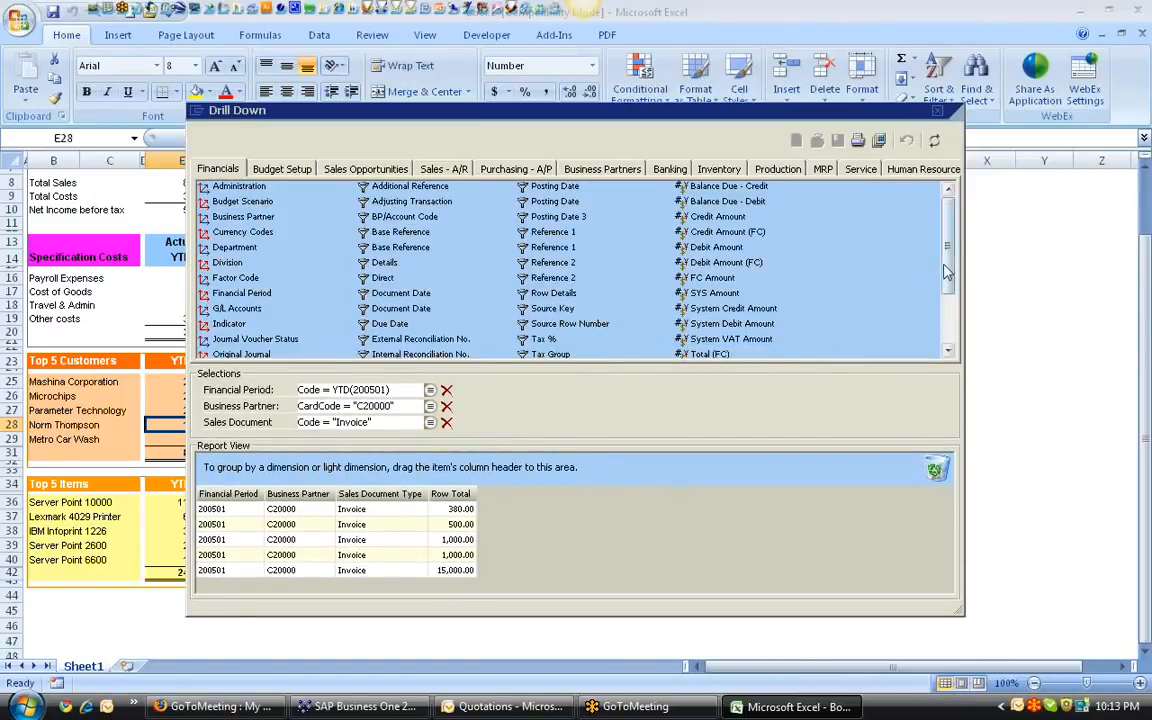
scroll(849, 237, "down", 2)
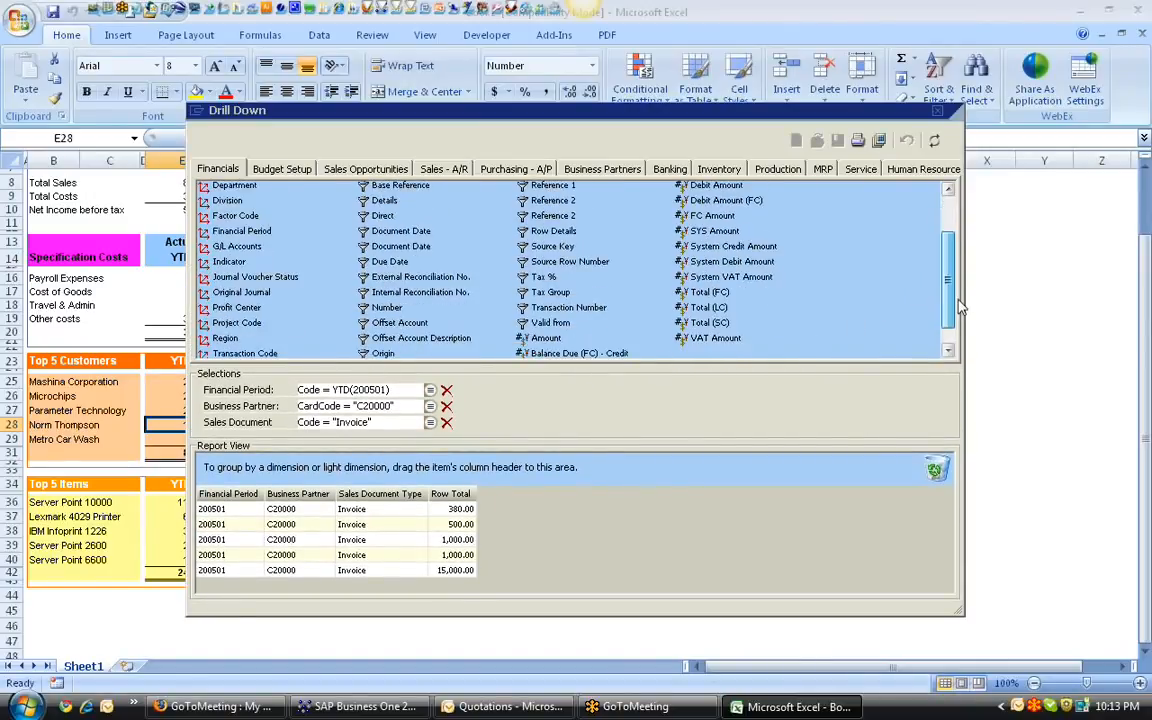
left_click(441, 168)
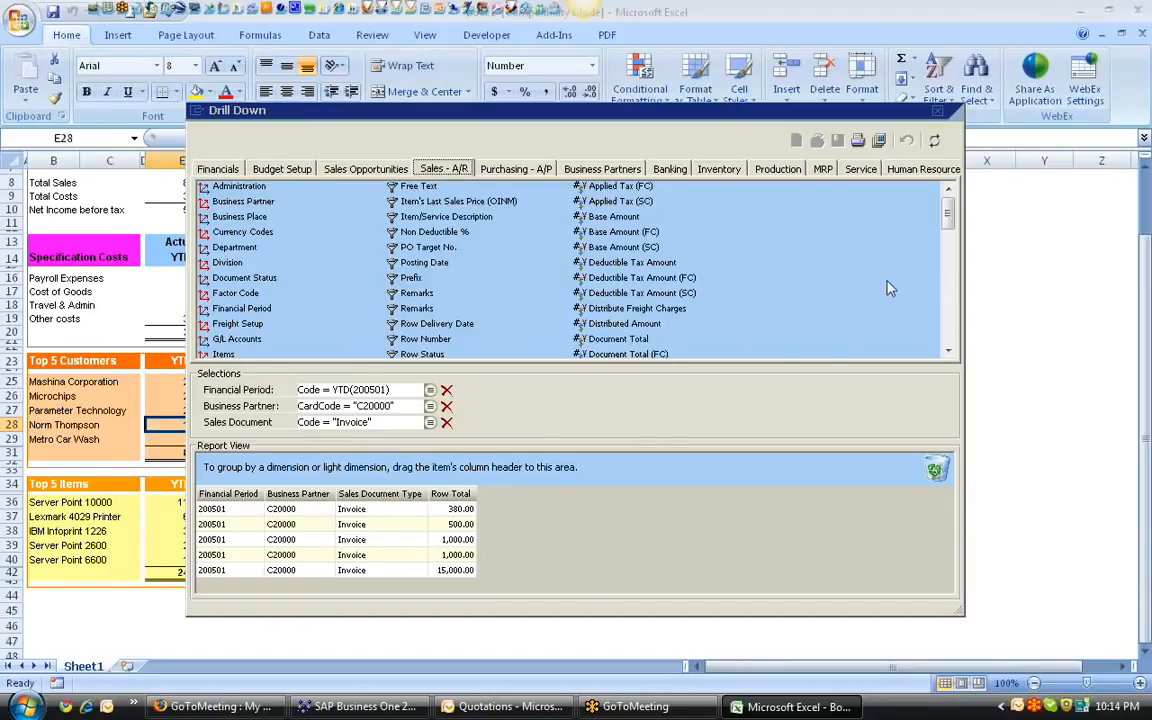
scroll(952, 255, "down", 3)
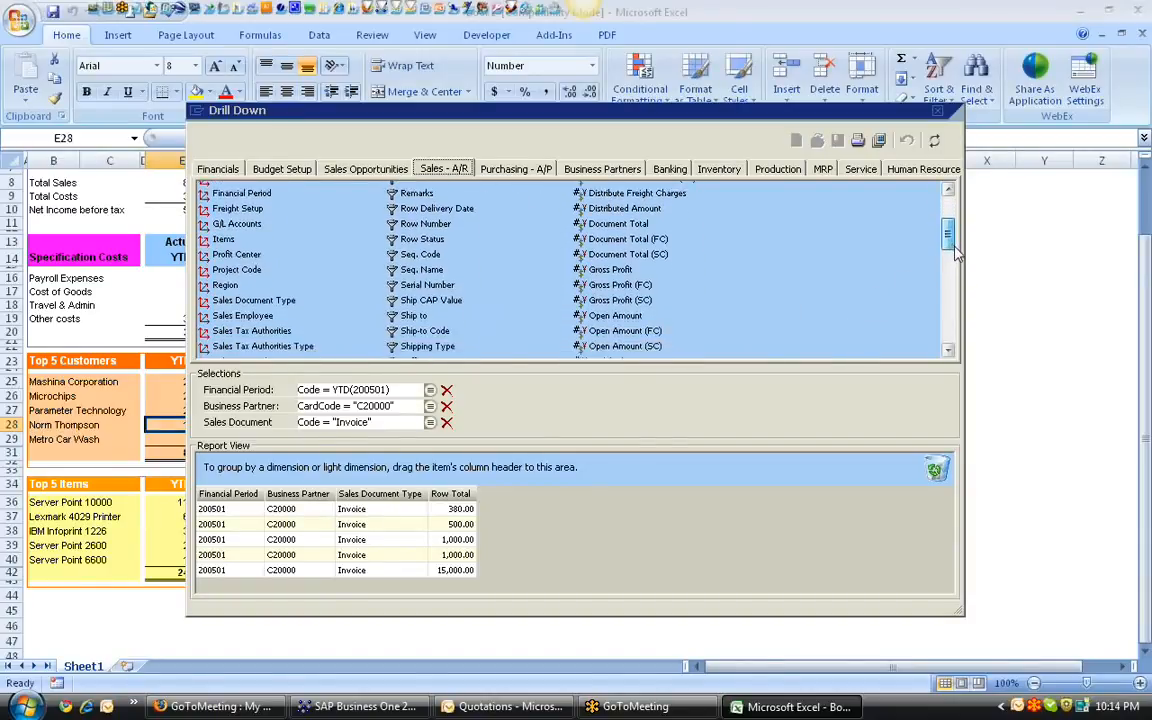
scroll(955, 255, "down", 1)
left_click(612, 257)
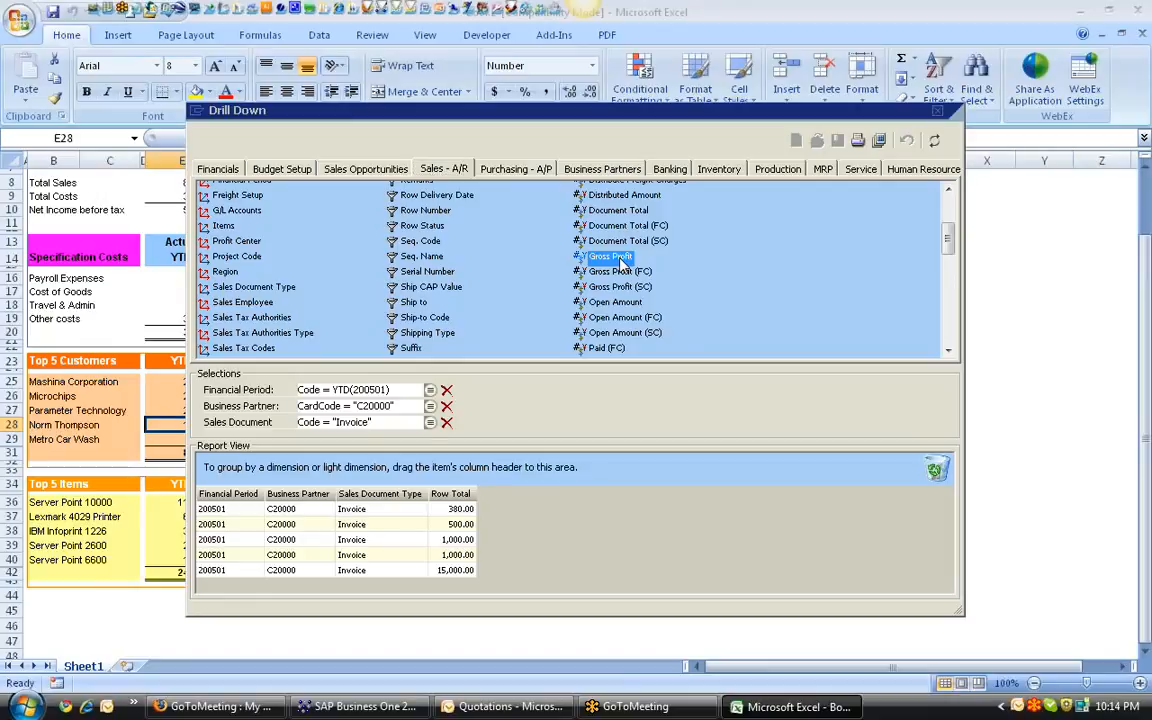
left_click_drag(622, 262, 533, 527)
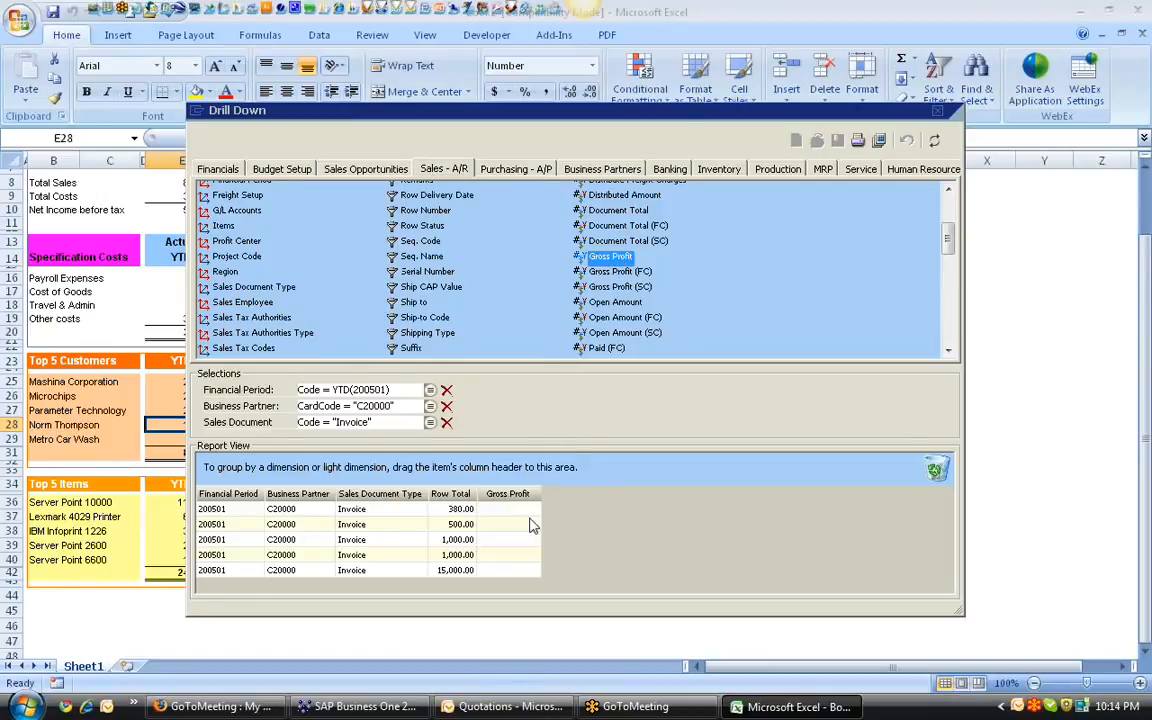
left_click(932, 141)
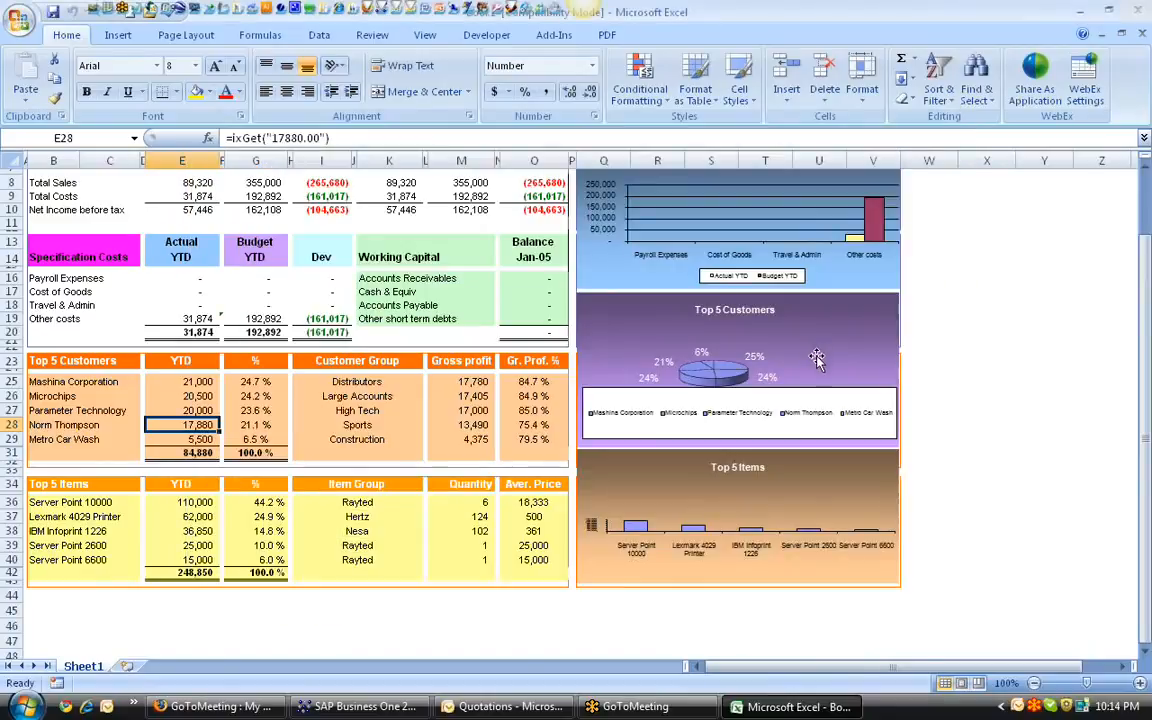
- Close the drill-down report and the Excel dashboard workbook to return to SAP Business One
left_click(938, 110)
double_click(984, 14)
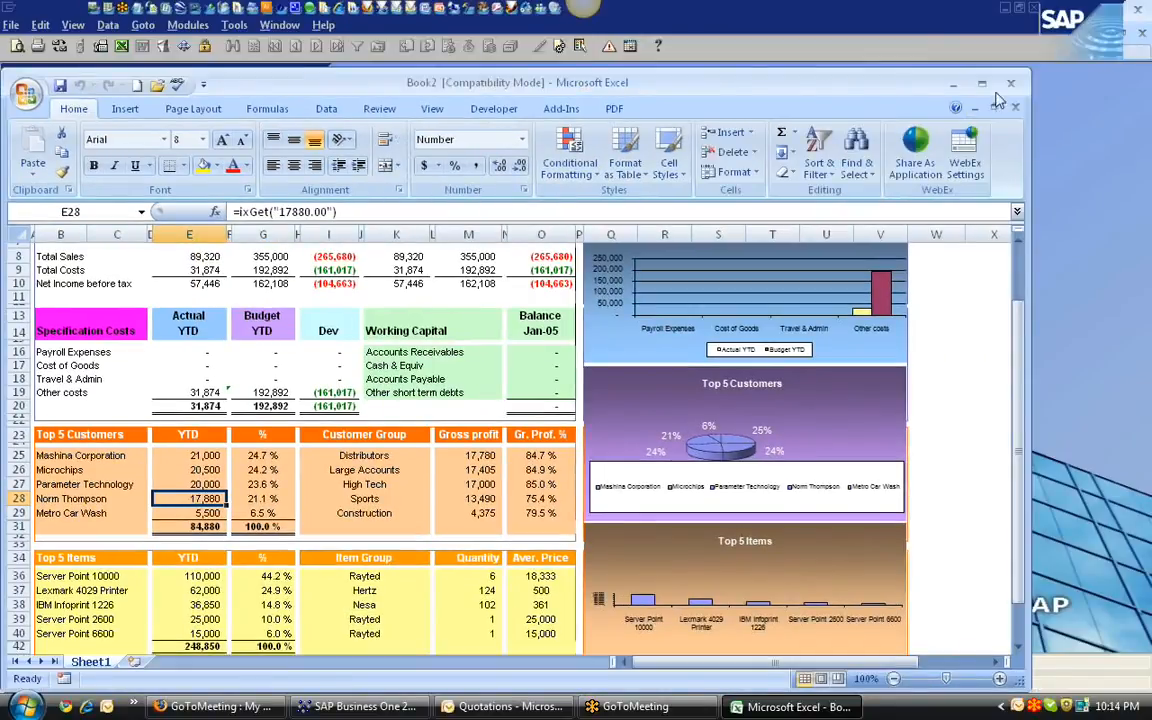
left_click(1011, 84)
left_click(578, 398)
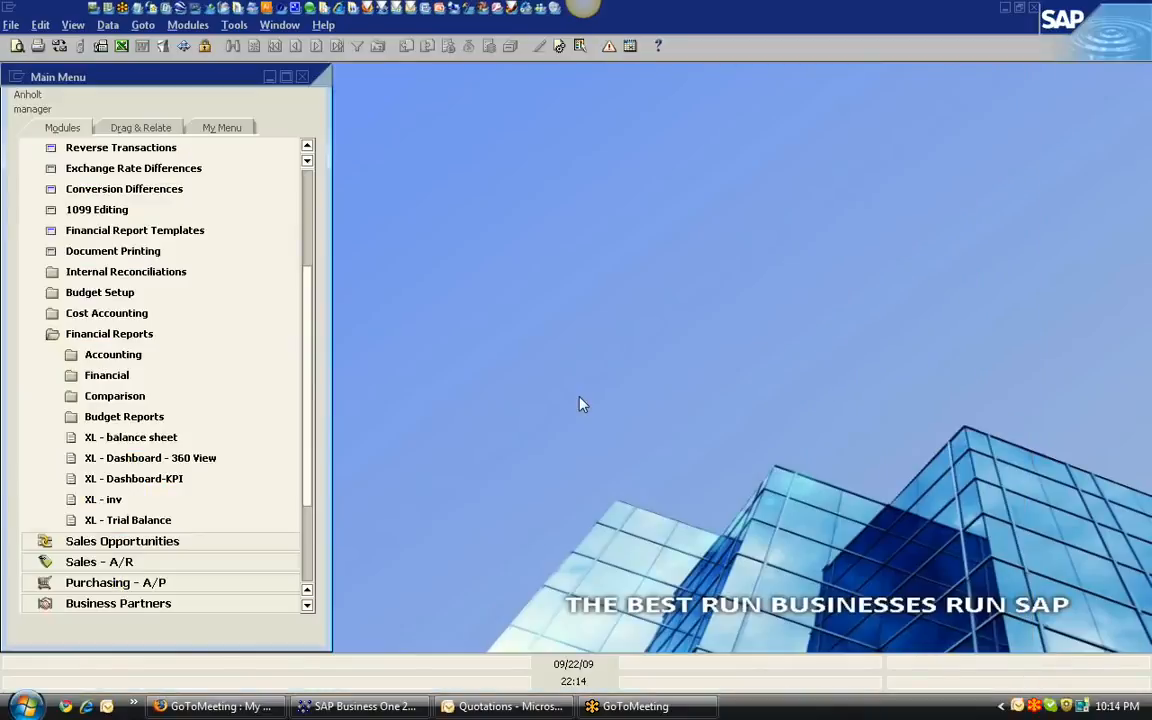
- Collapse the Financials module and bring up the last record in the Sales Opportunity form
left_click(140, 304)
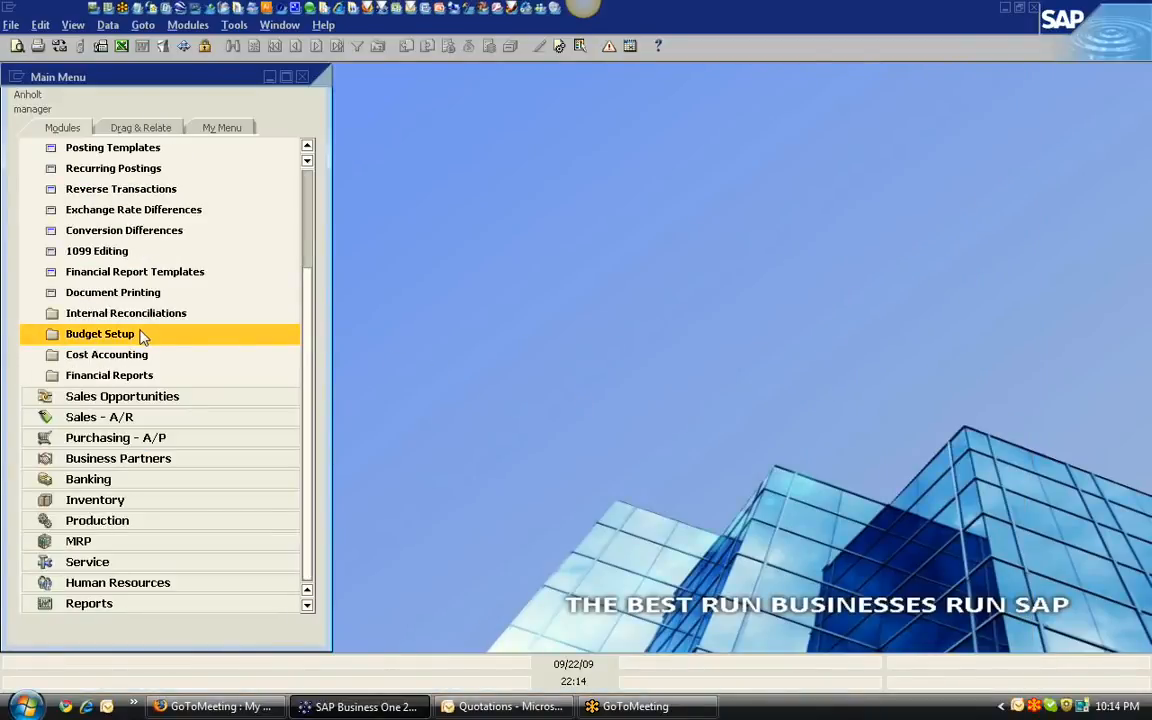
scroll(305, 300, "up", 3)
left_click(185, 172)
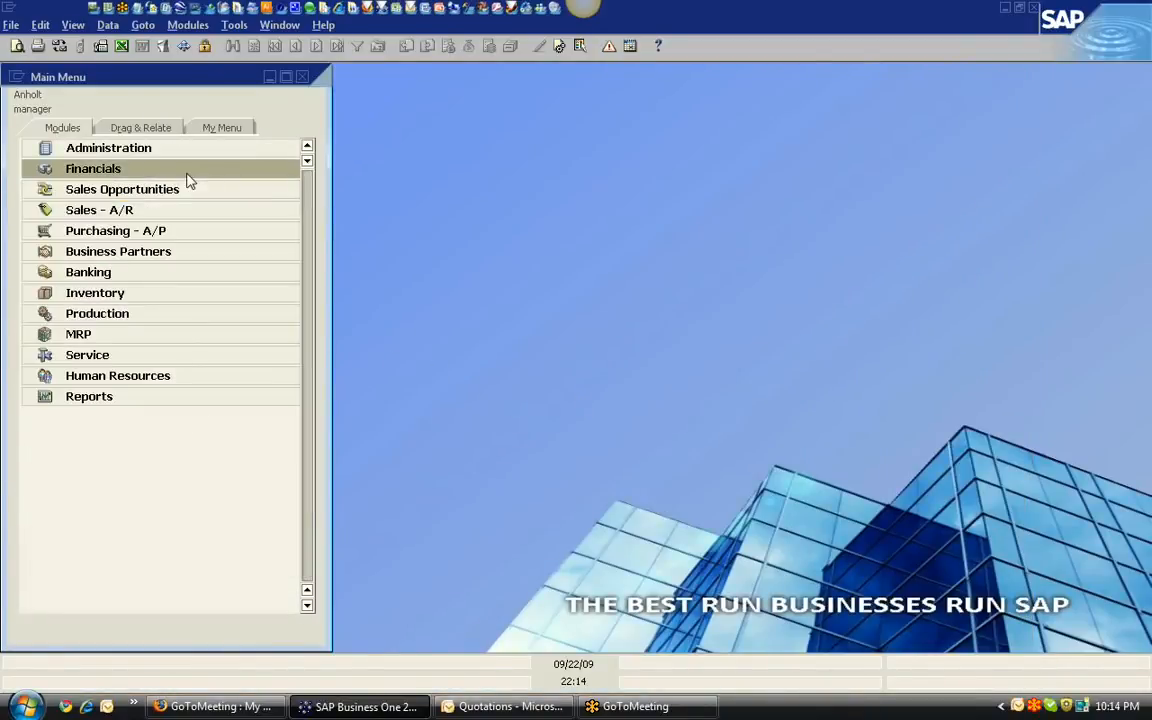
left_click(143, 192)
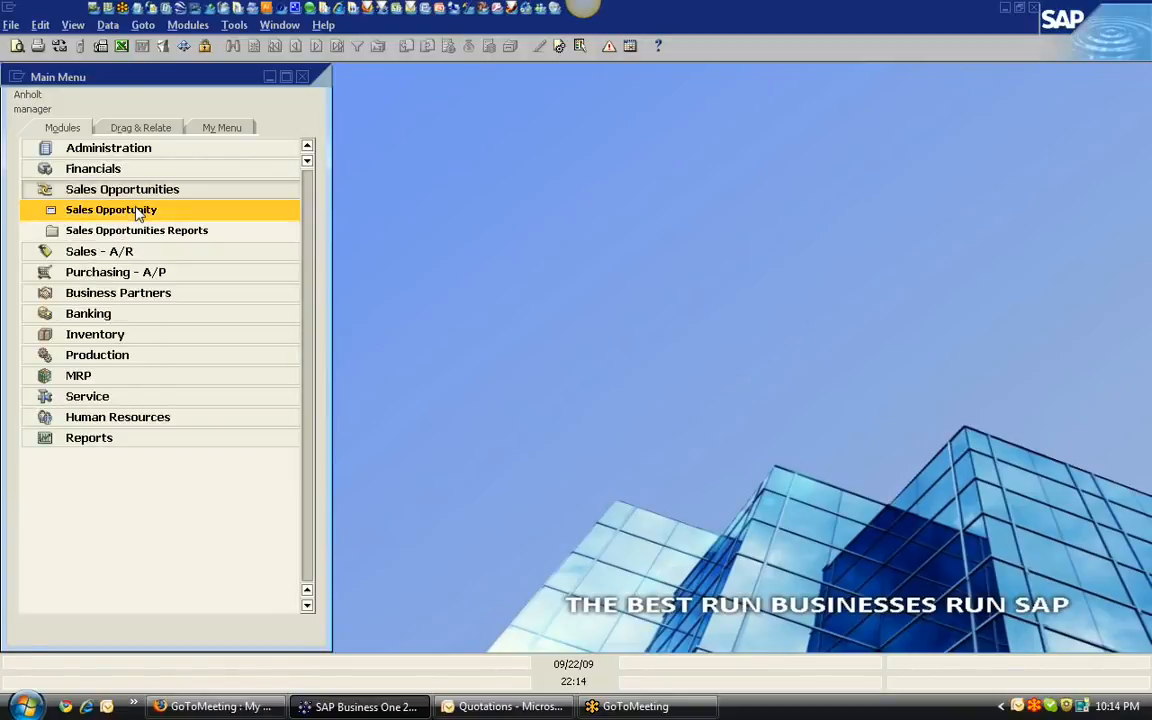
left_click(140, 212)
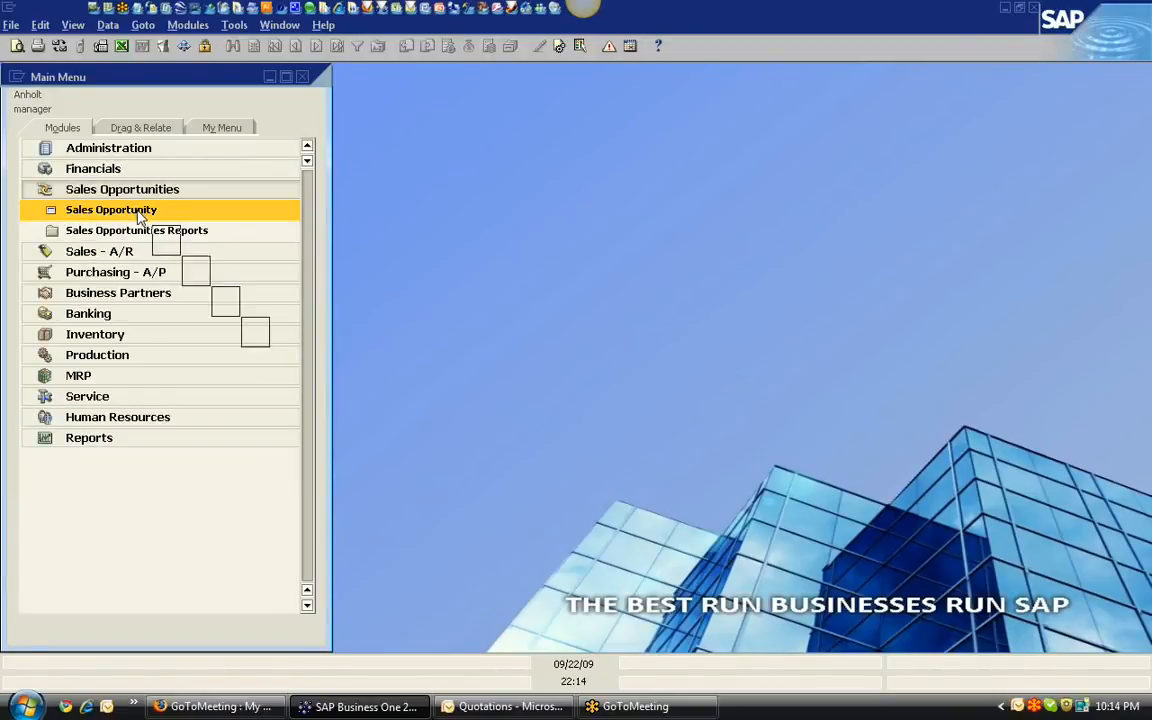
left_click(337, 47)
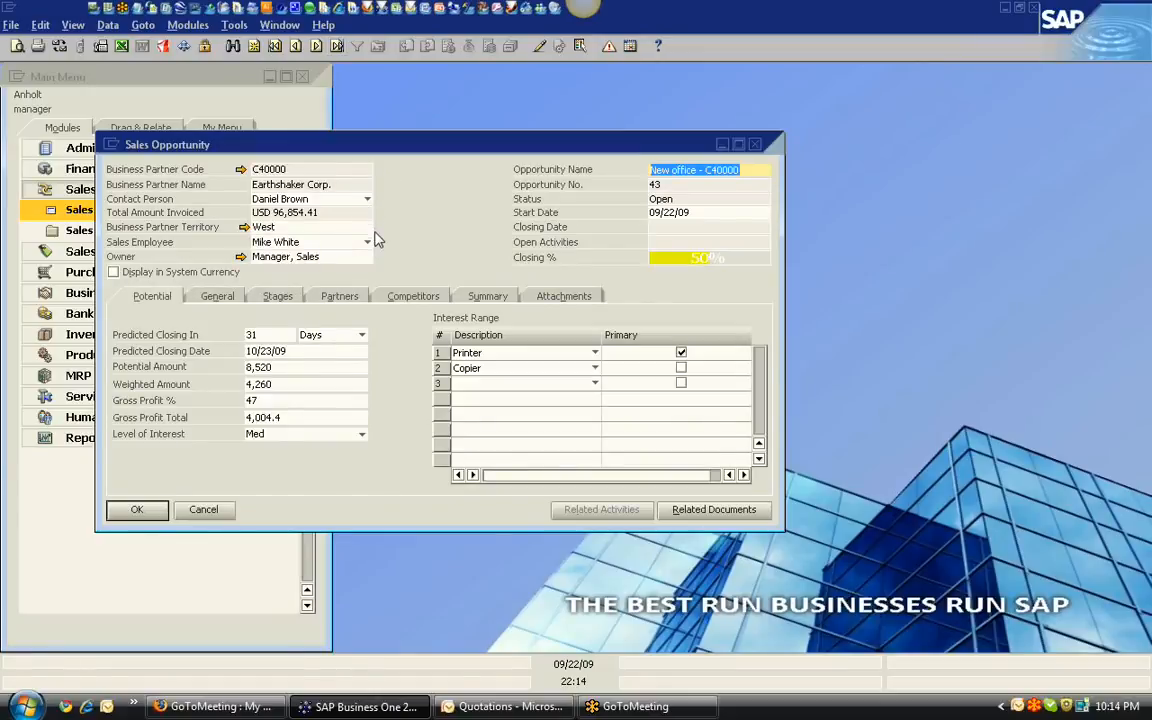
- Review the stages, competitors and attachments of the New office - C40000 sales opportunity
left_click(280, 298)
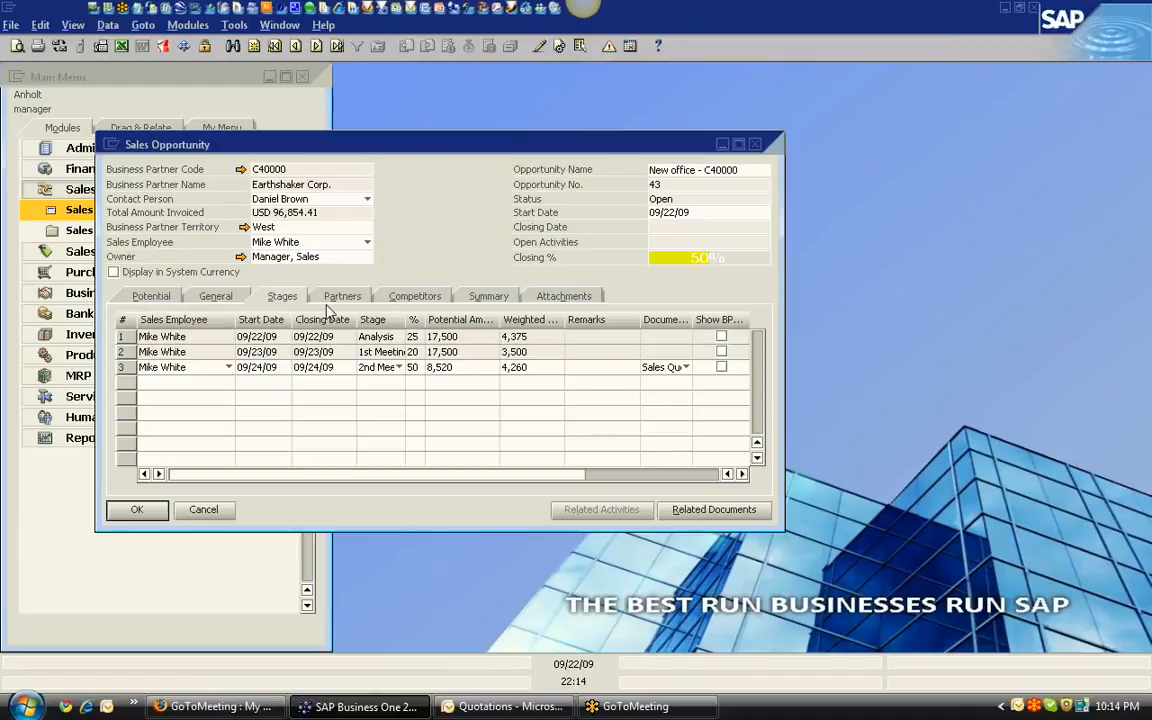
left_click(424, 299)
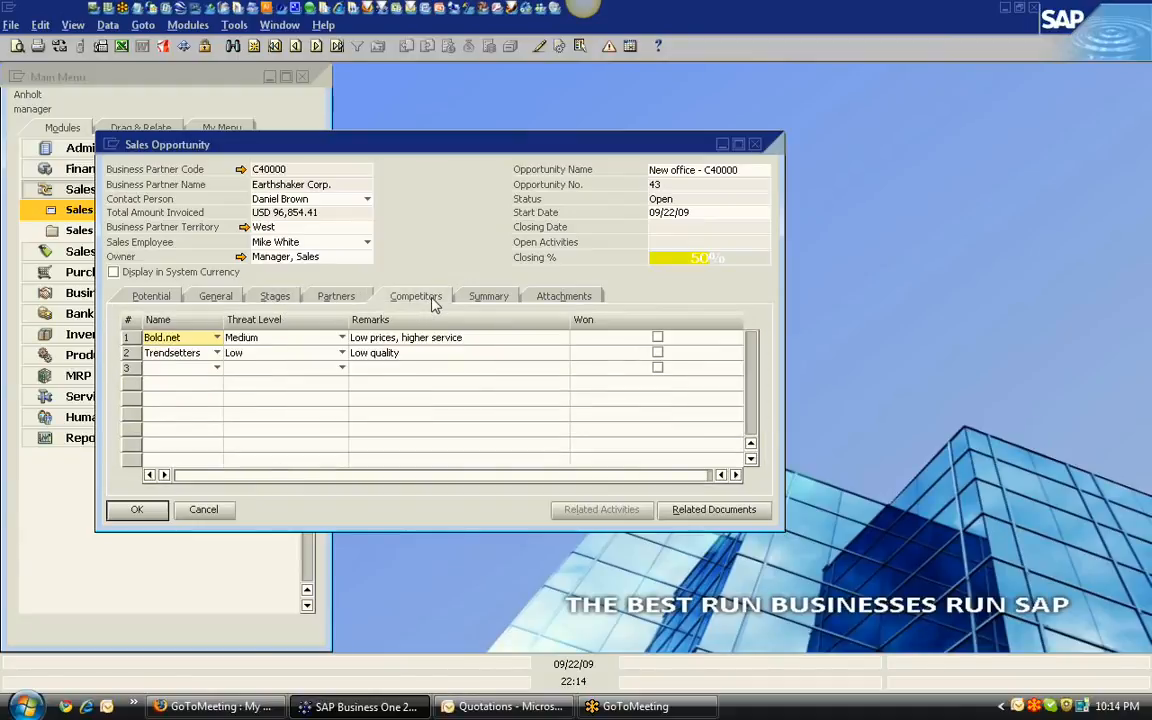
left_click(557, 300)
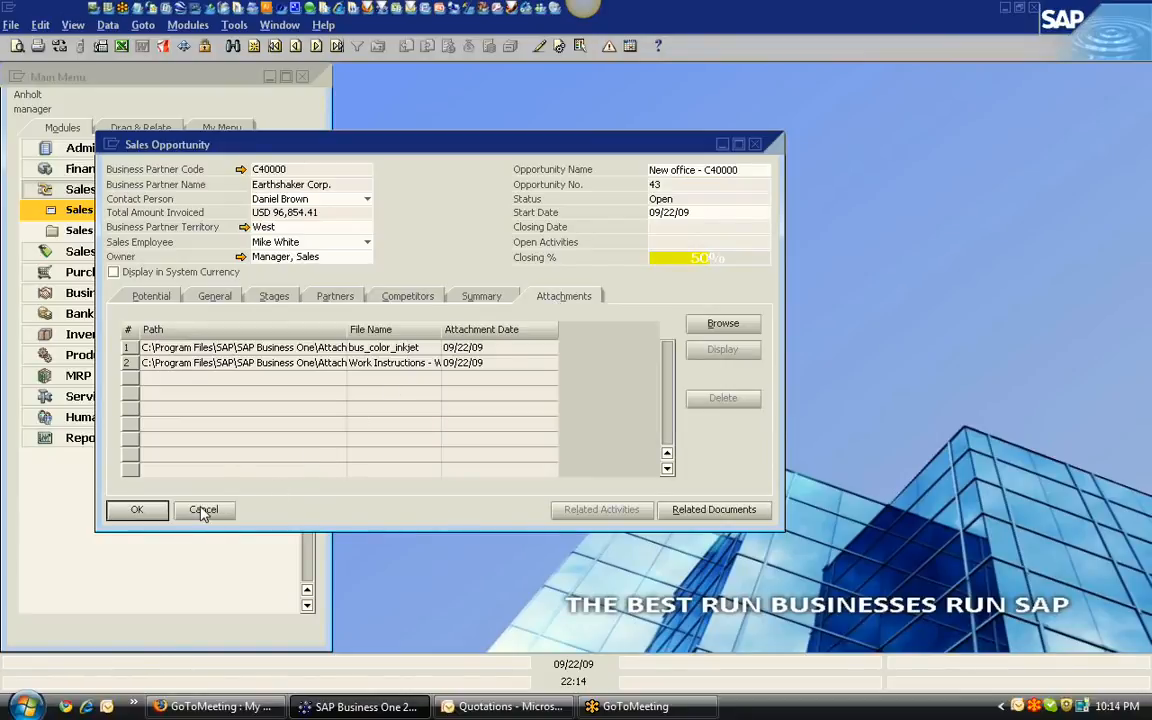
- Open sales quotation 77 linked in the opportunity's stages and follow its target documents through the sales order to the delivery
left_click(263, 298)
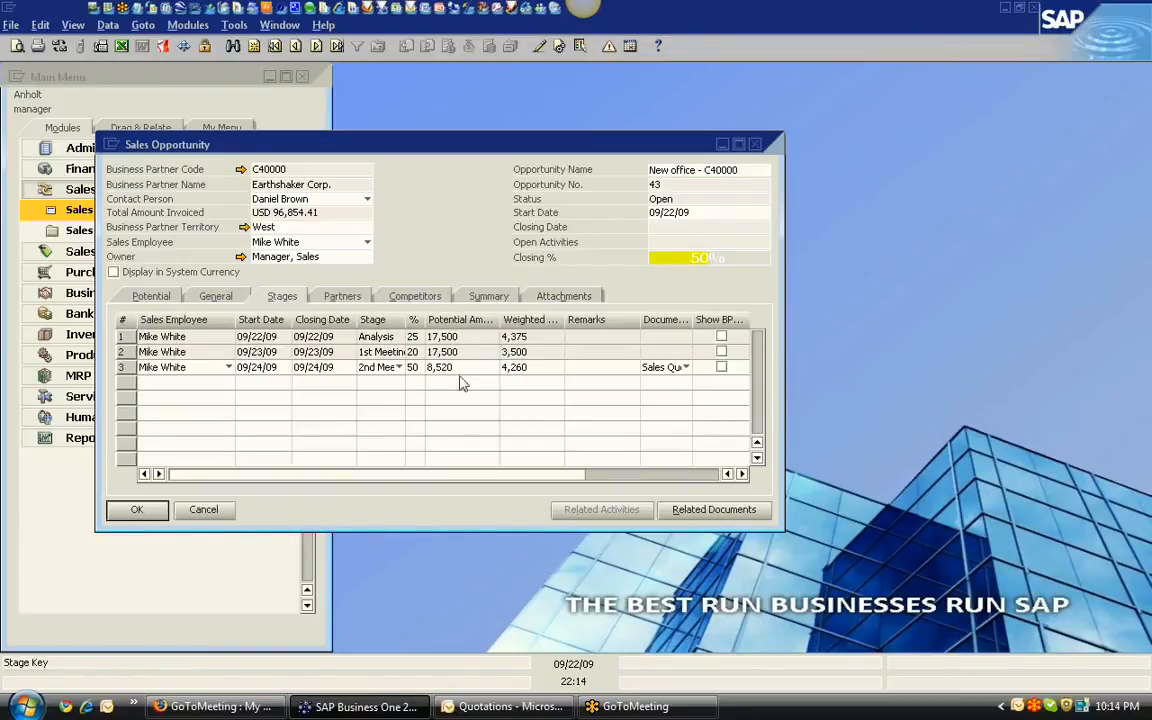
left_click_drag(483, 476, 560, 476)
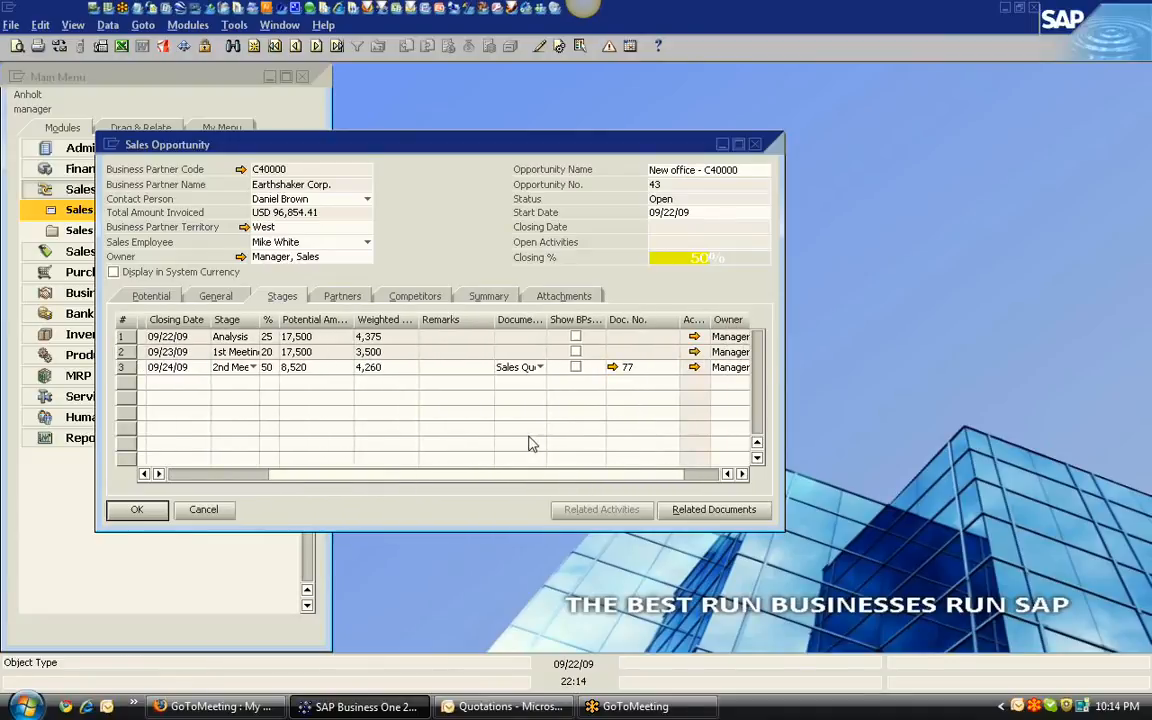
left_click(612, 367)
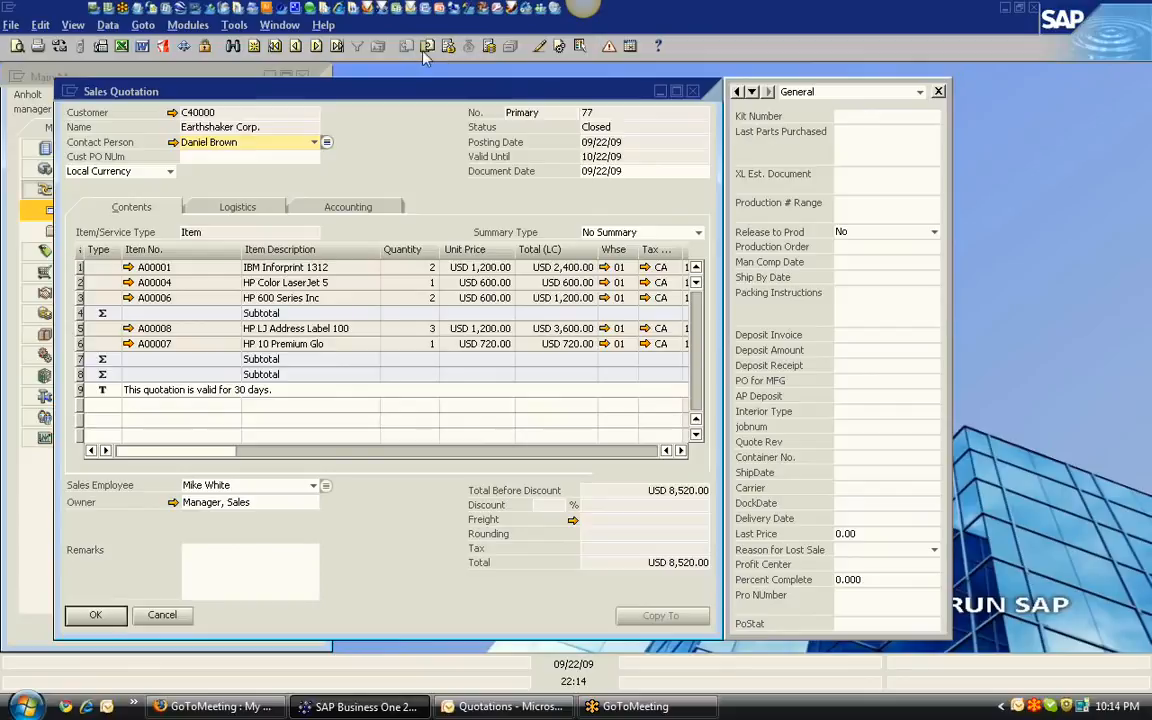
left_click(426, 48)
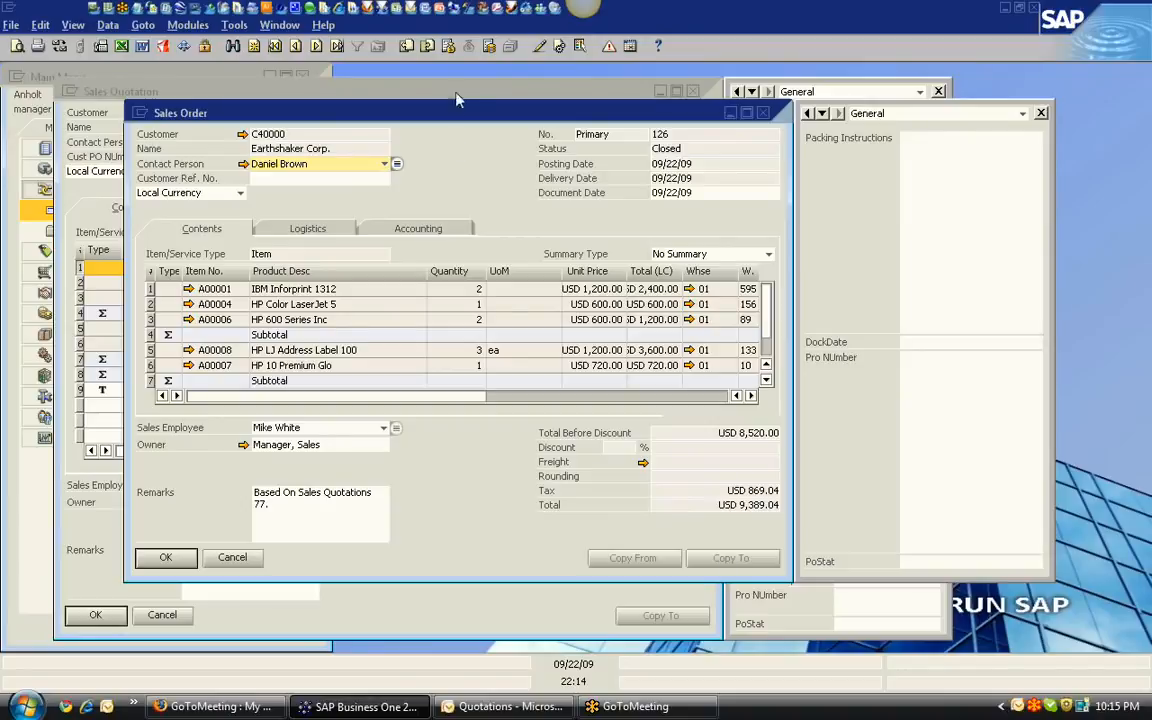
left_click(427, 47)
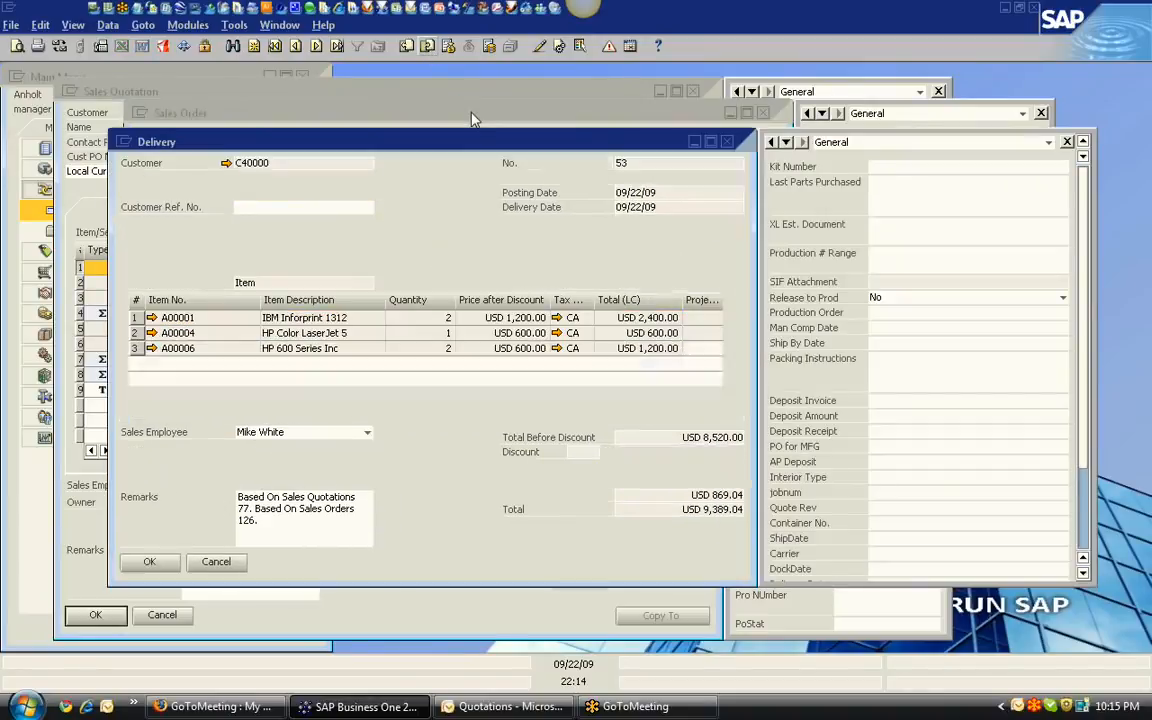
- Close the delivery, sales order, sales quotation and sales opportunity windows
left_click(727, 141)
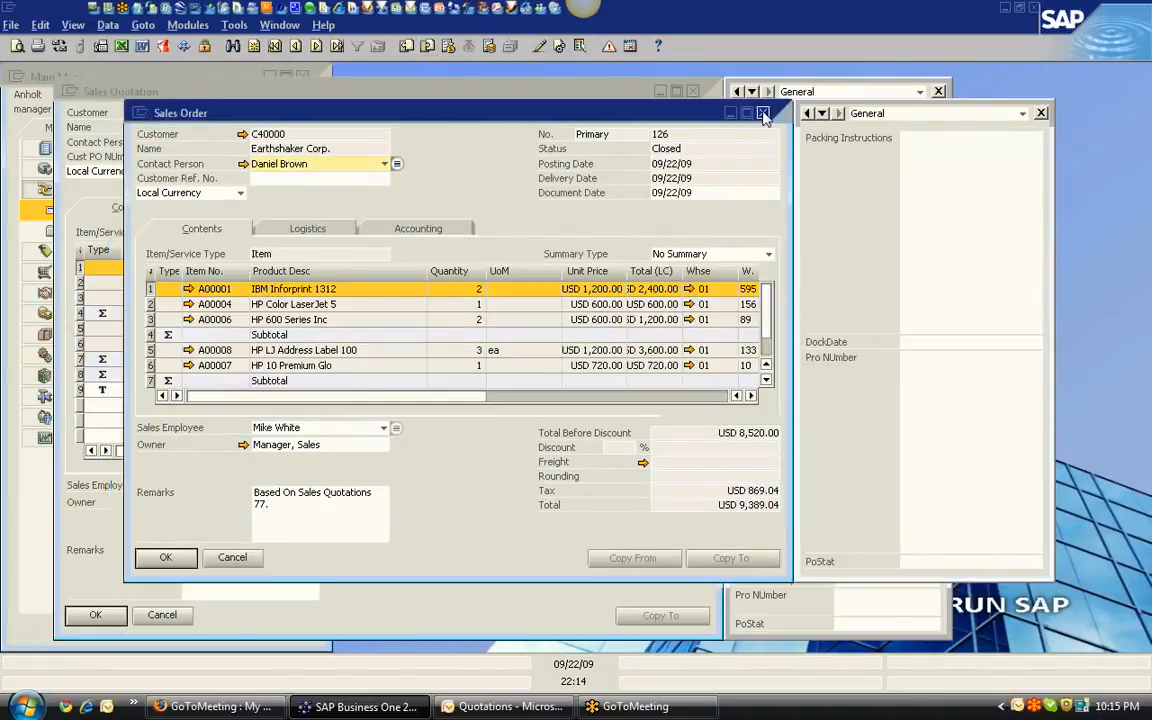
left_click(765, 112)
left_click(693, 92)
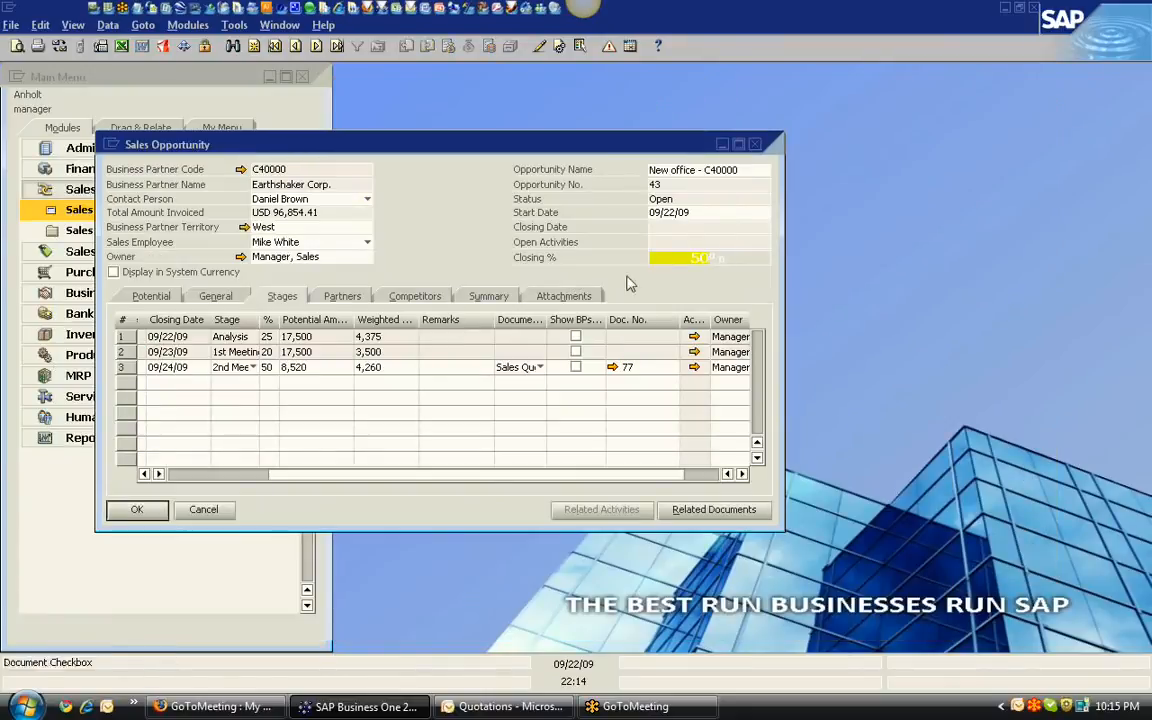
left_click(755, 145)
- Run the Opportunities Pipeline report and drill down into the list of opportunities in the 1st Meeting stage, closing the list when done
left_click(185, 232)
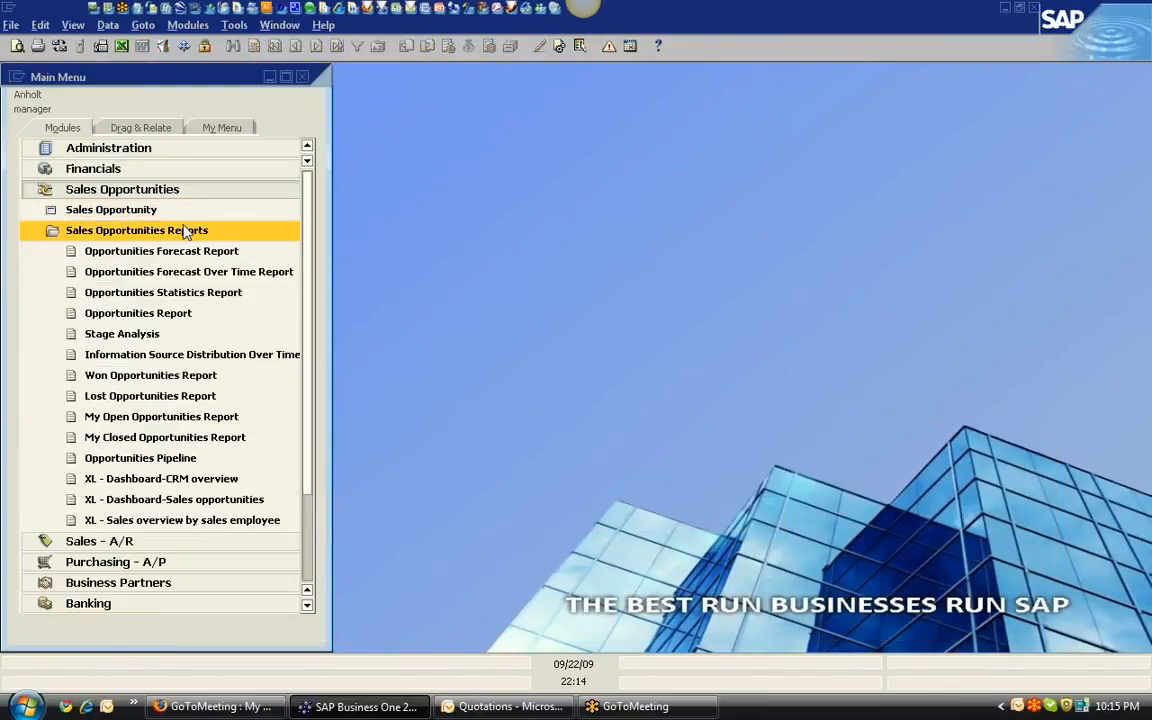
left_click(185, 194)
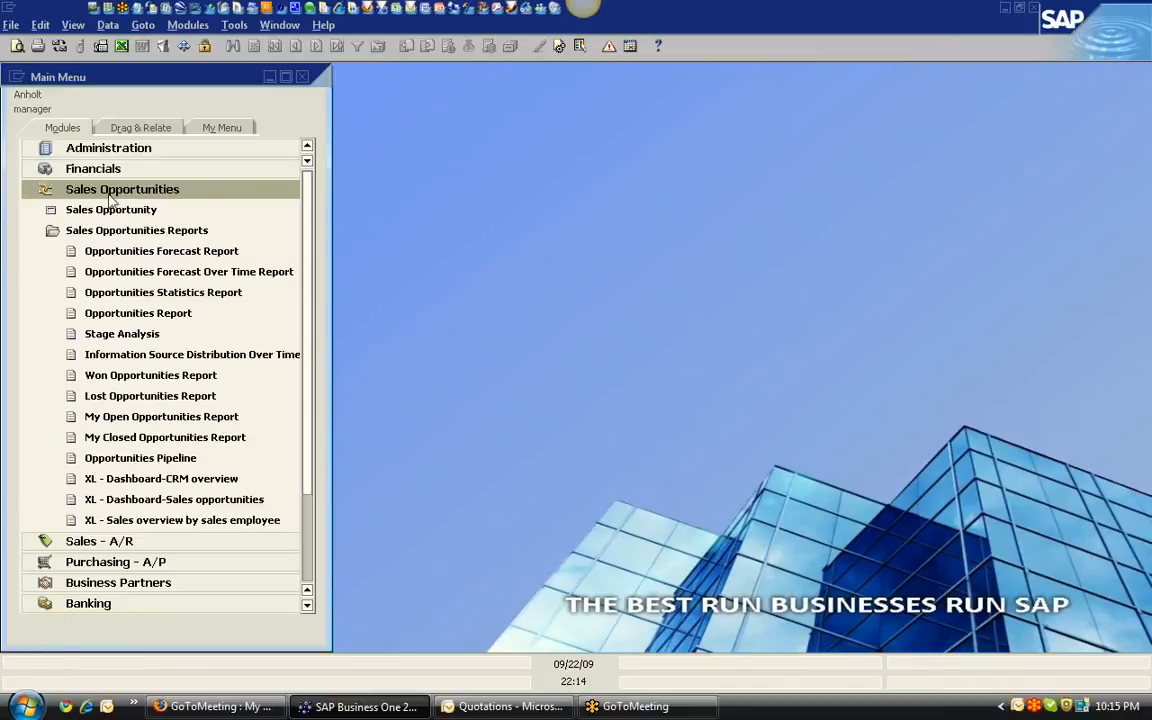
left_click(172, 356)
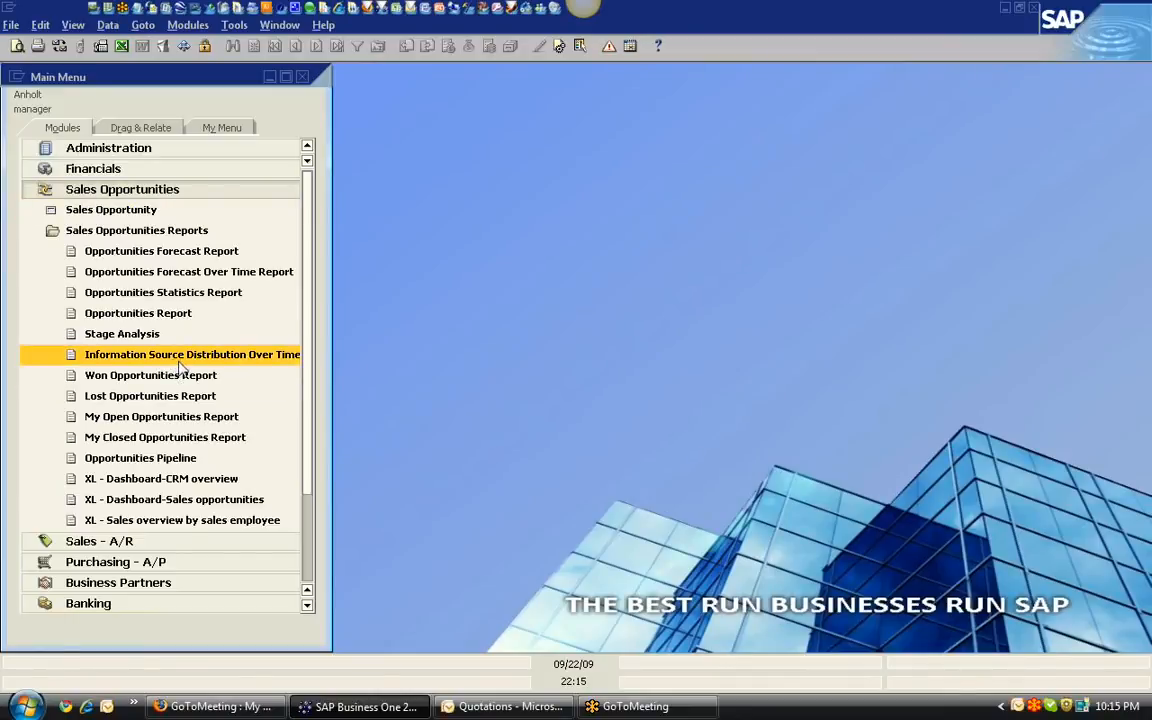
left_click(178, 440)
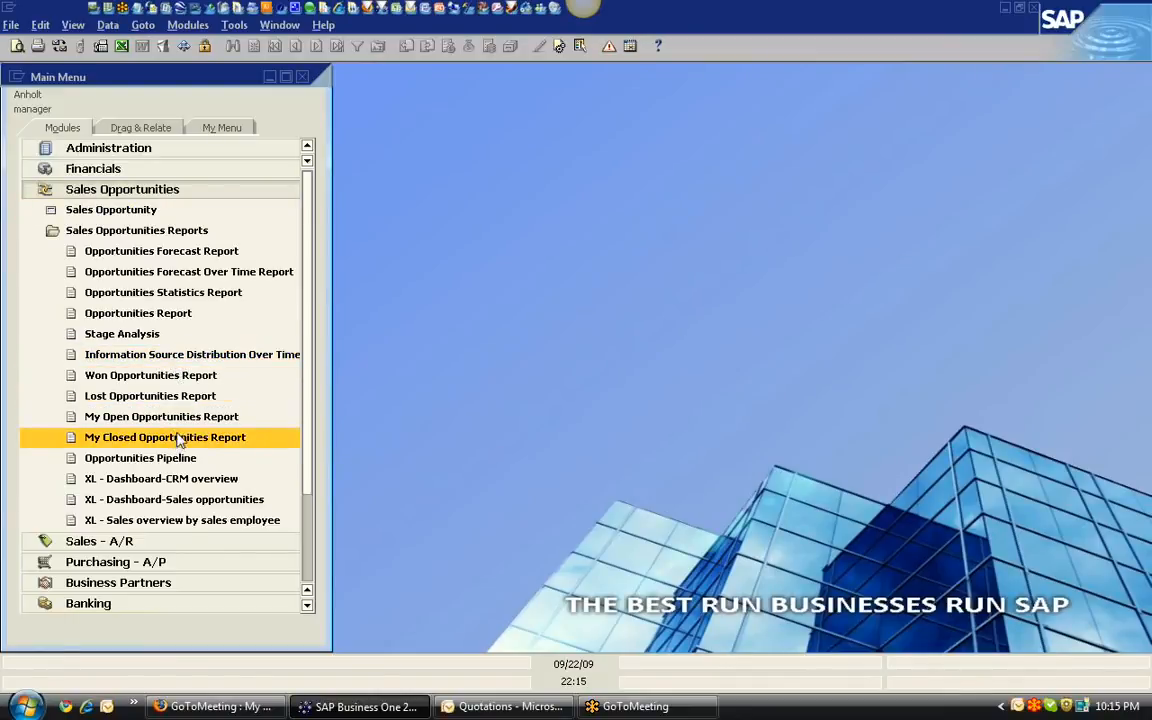
left_click(215, 458)
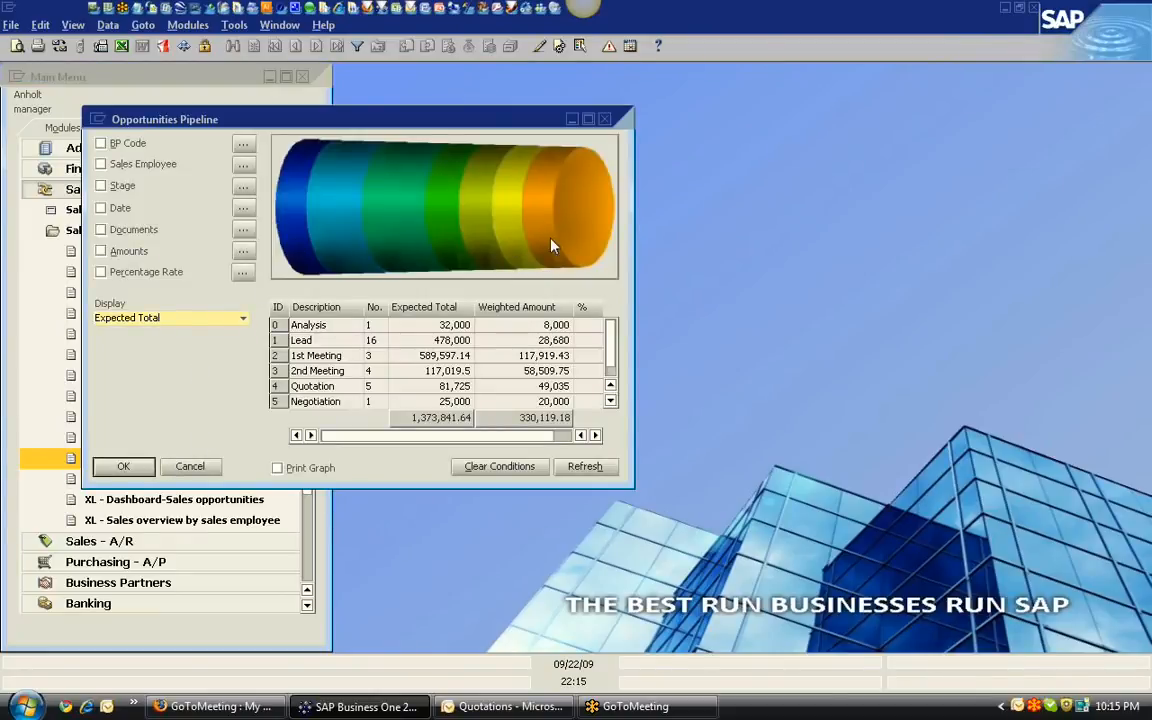
double_click(392, 244)
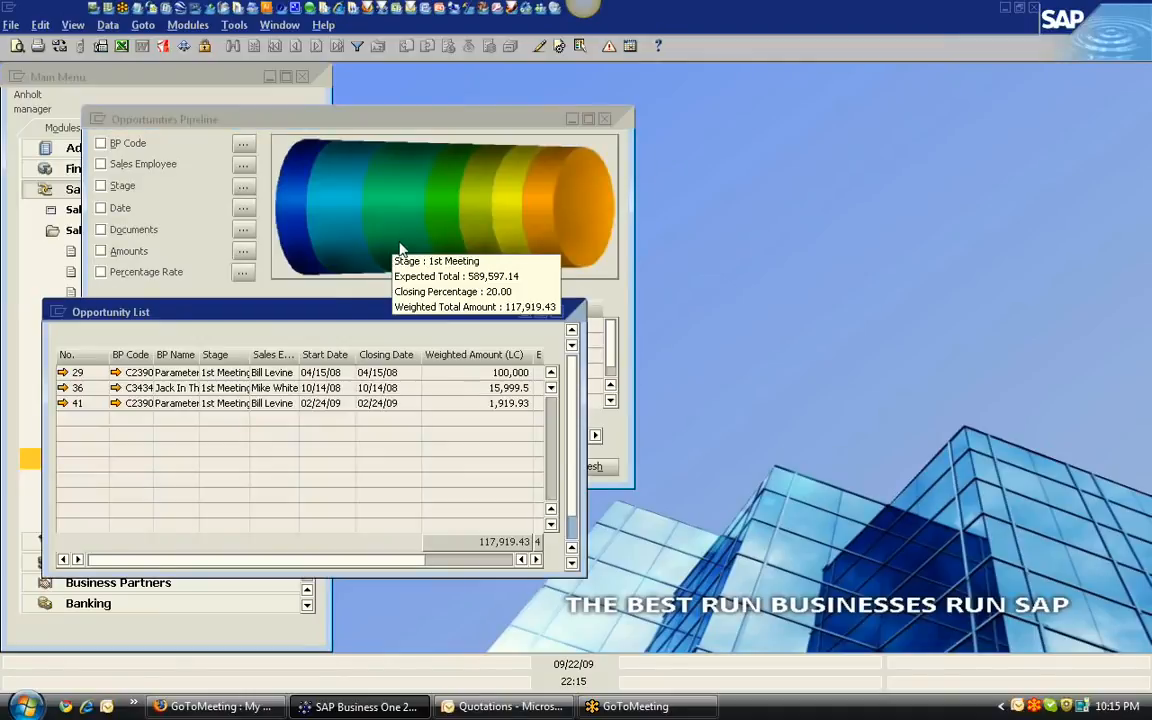
left_click(558, 311)
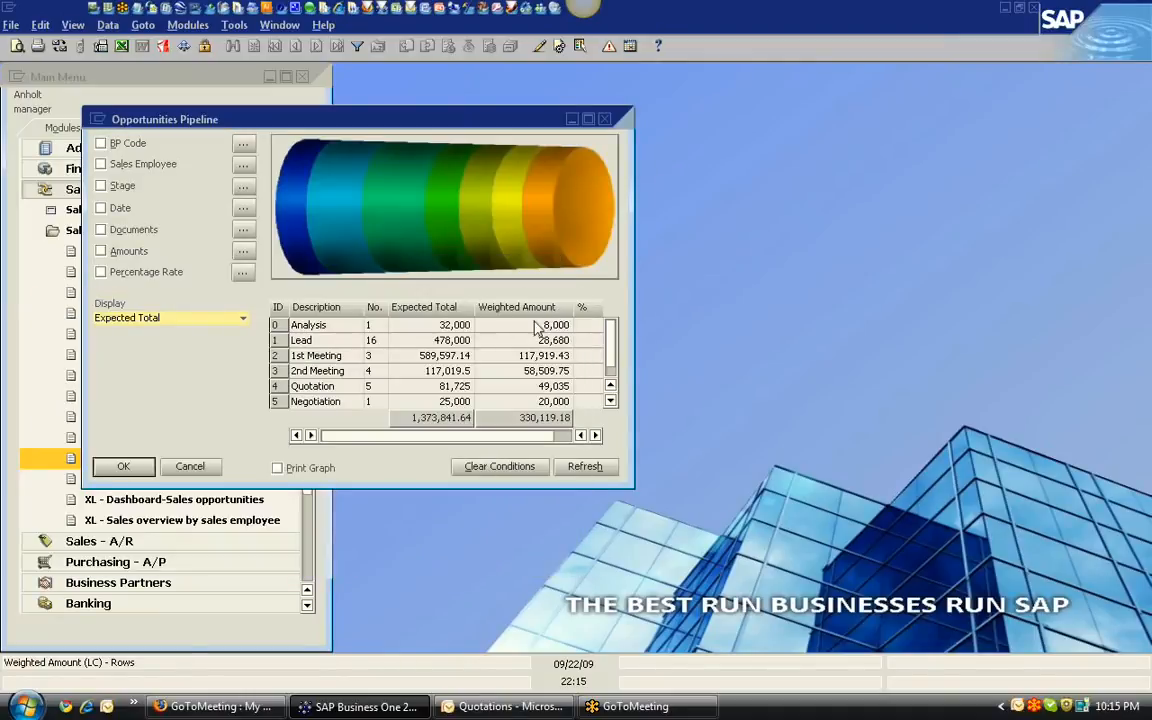
- Open the Dynamic Opportunity Analysis for the pipeline, play the animation of opportunities moving through the stages, and stop it at 01/16/05
right_click(195, 378)
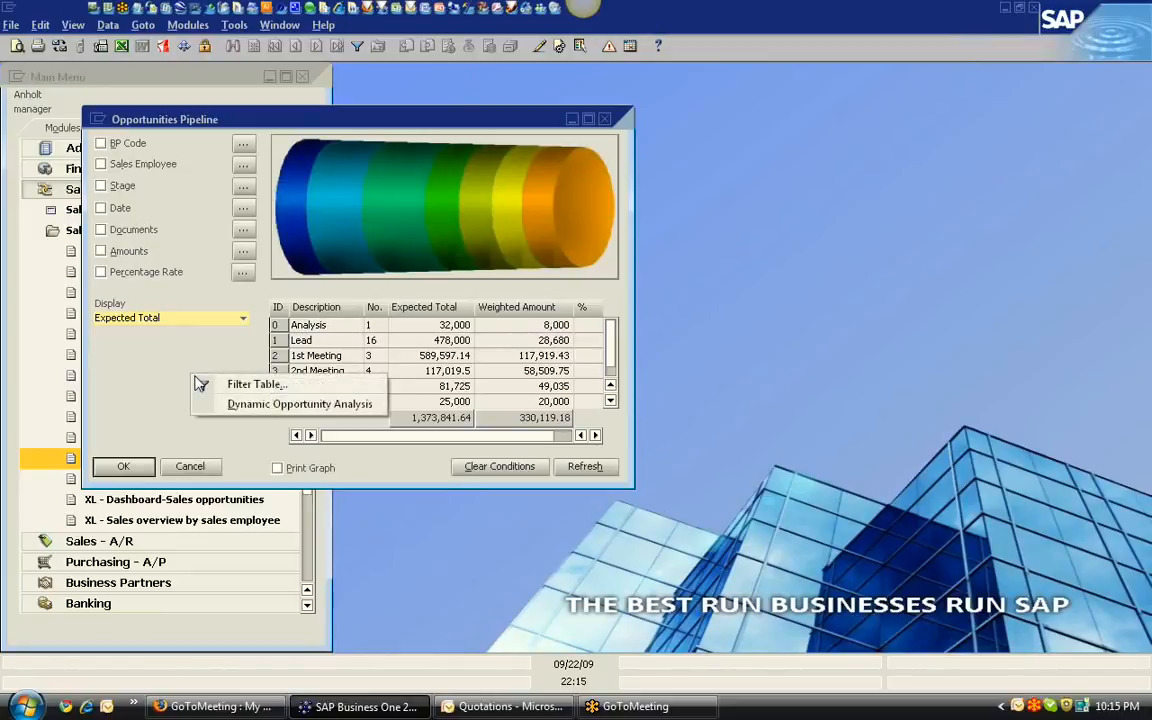
left_click(271, 405)
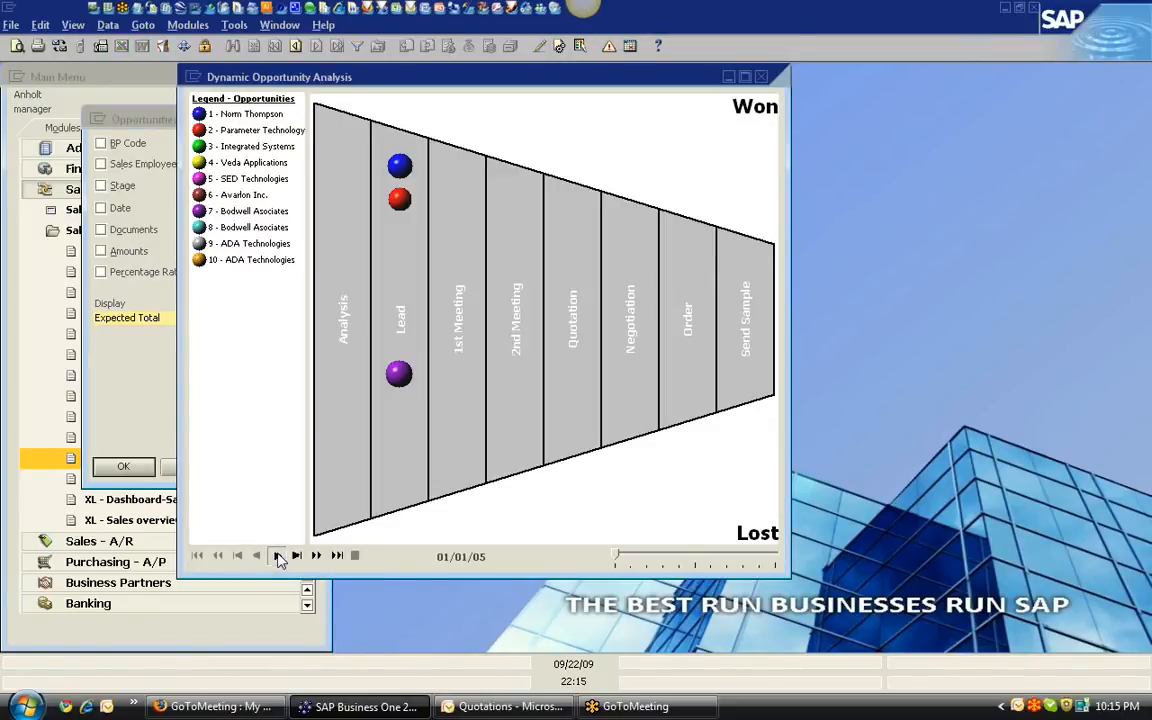
left_click(277, 555)
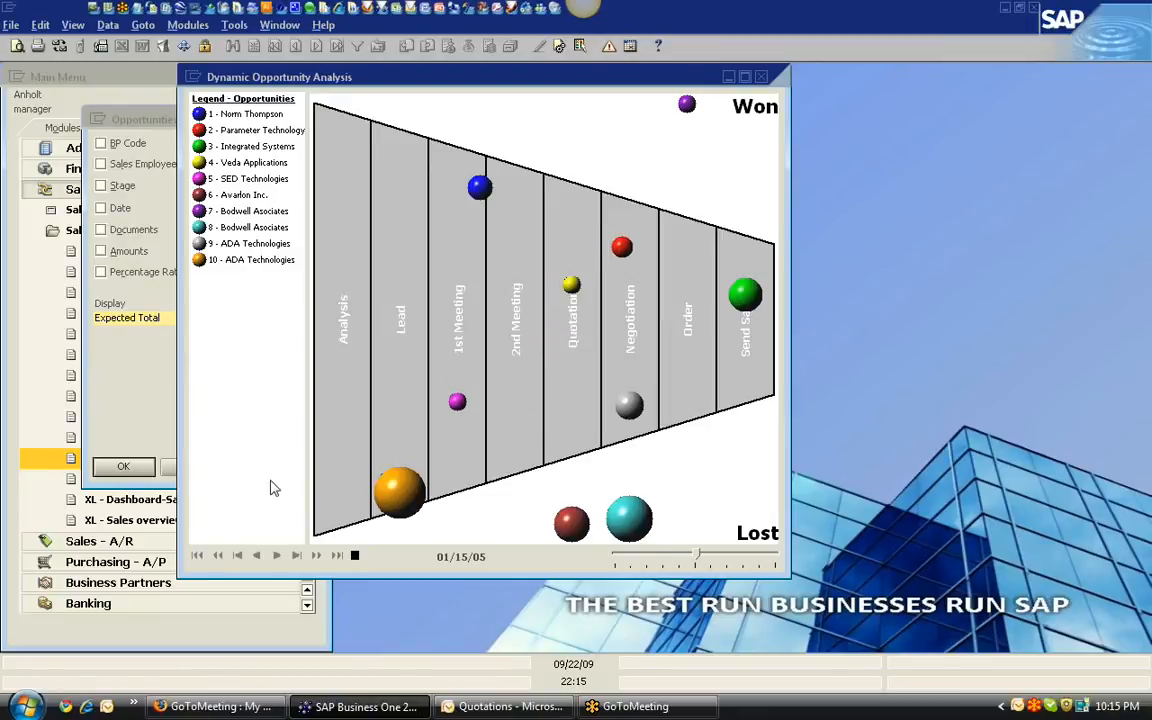
left_click(353, 557)
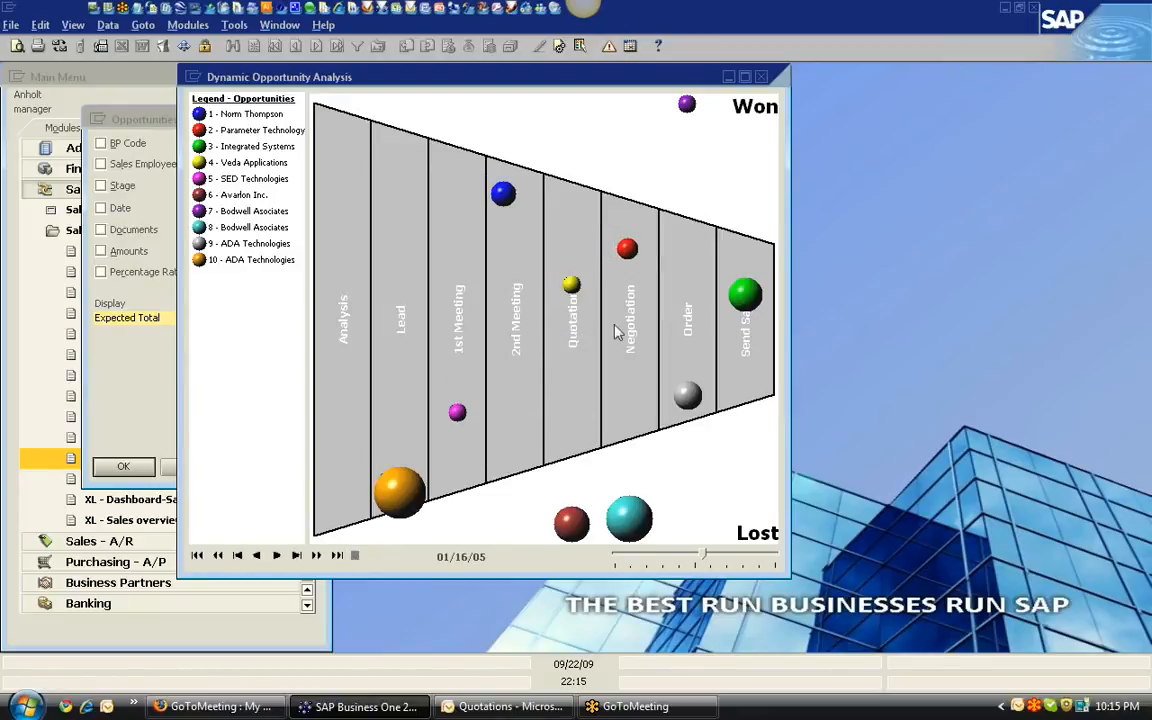
- View the Integrated Systems opportunity from the Send Sample stage, and close it along with the analysis and pipeline windows
double_click(744, 296)
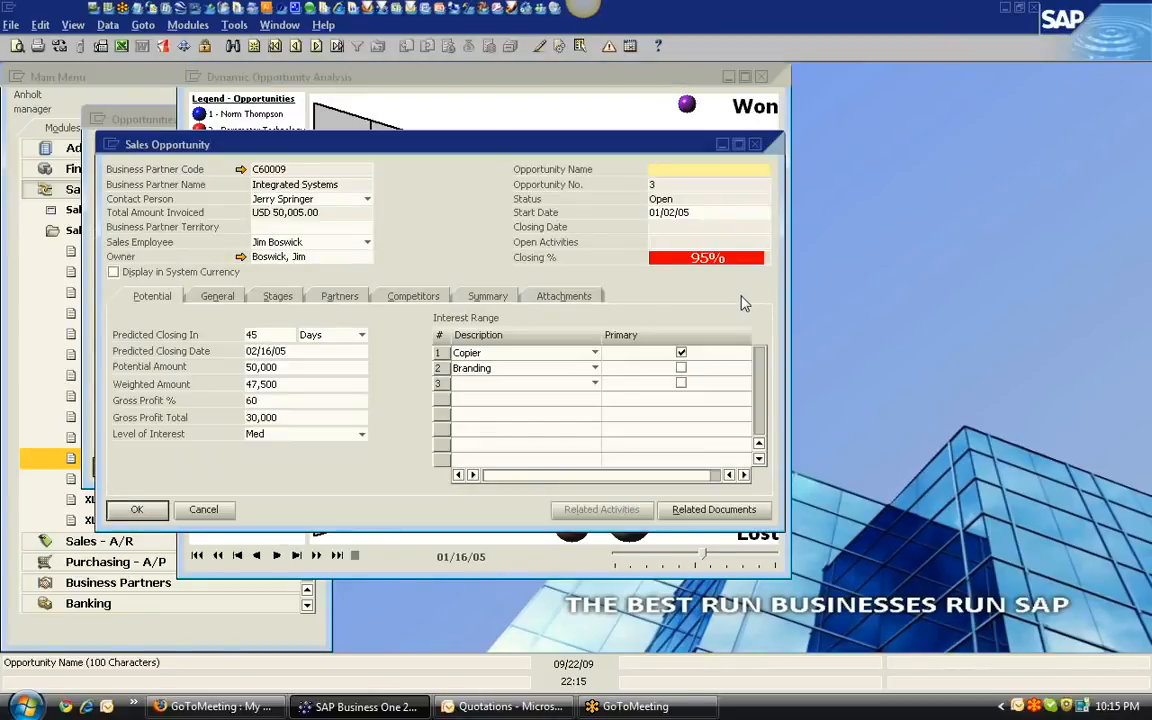
left_click(755, 145)
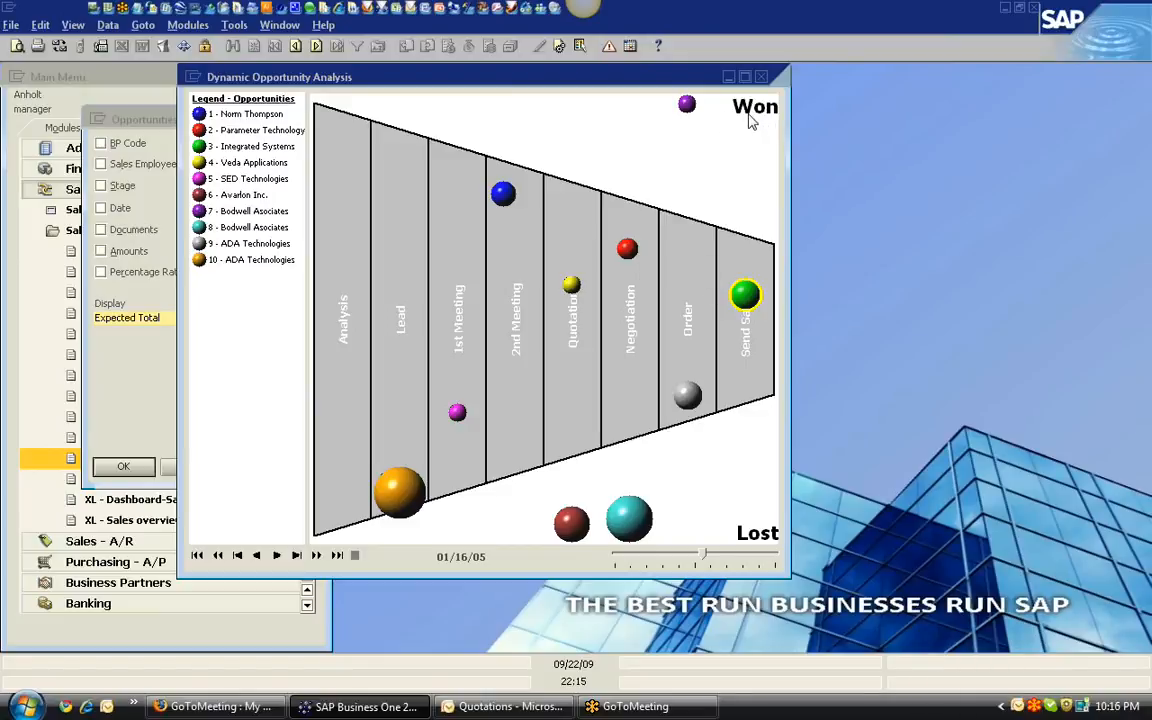
left_click(761, 76)
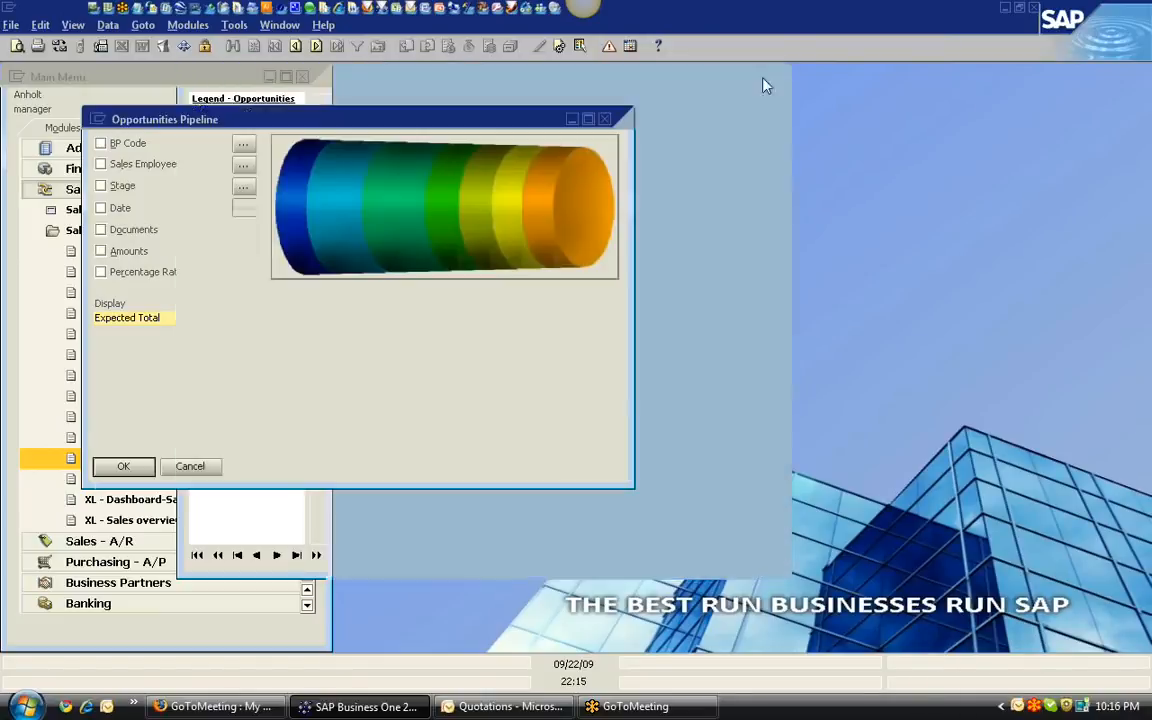
left_click(190, 466)
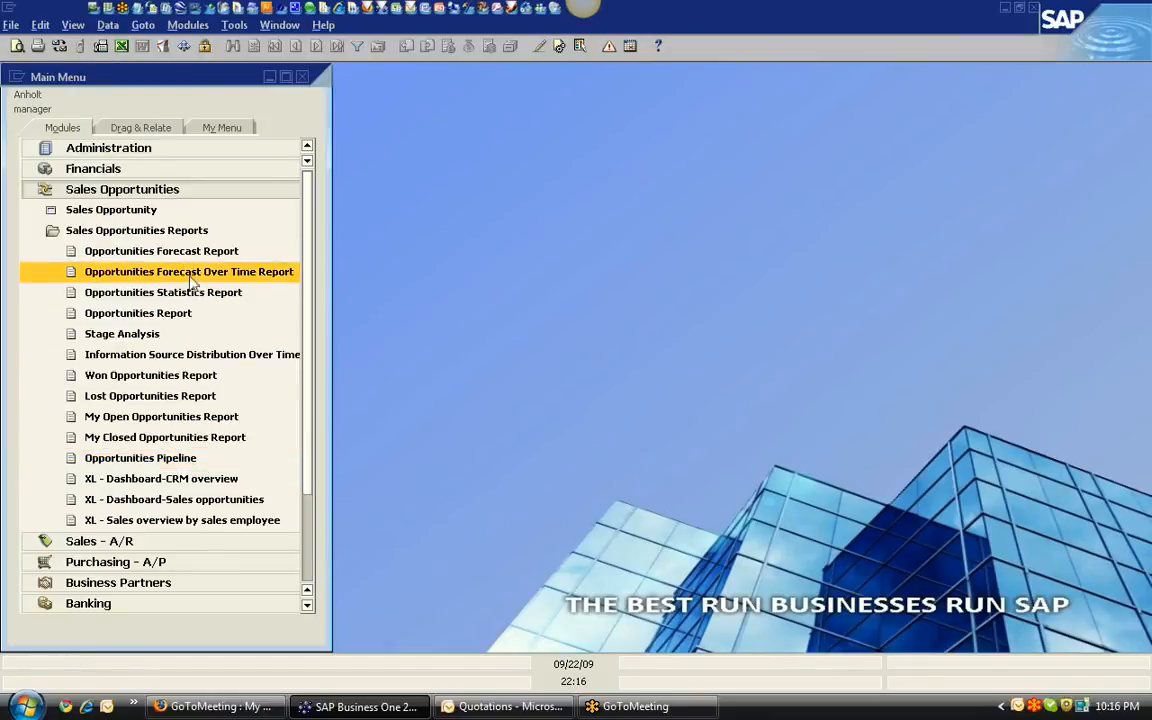
- Collapse the Sales Opportunities module and look through the documents offered in the Sales - A/R module
left_click(155, 195)
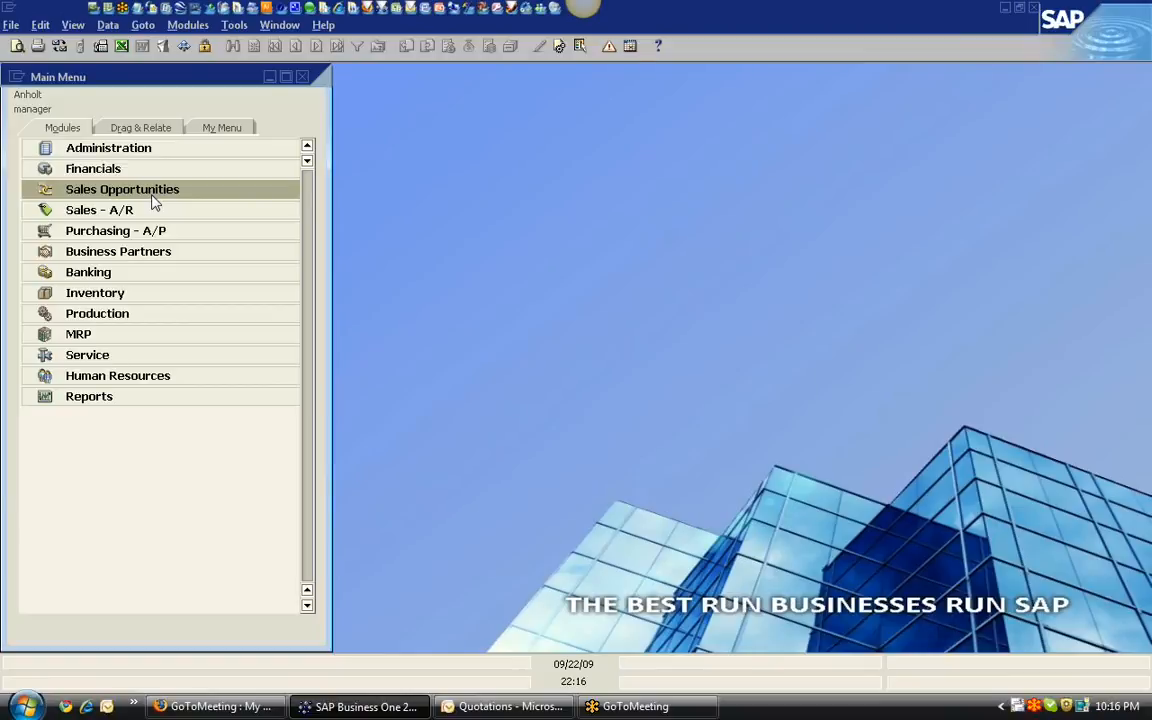
left_click(141, 211)
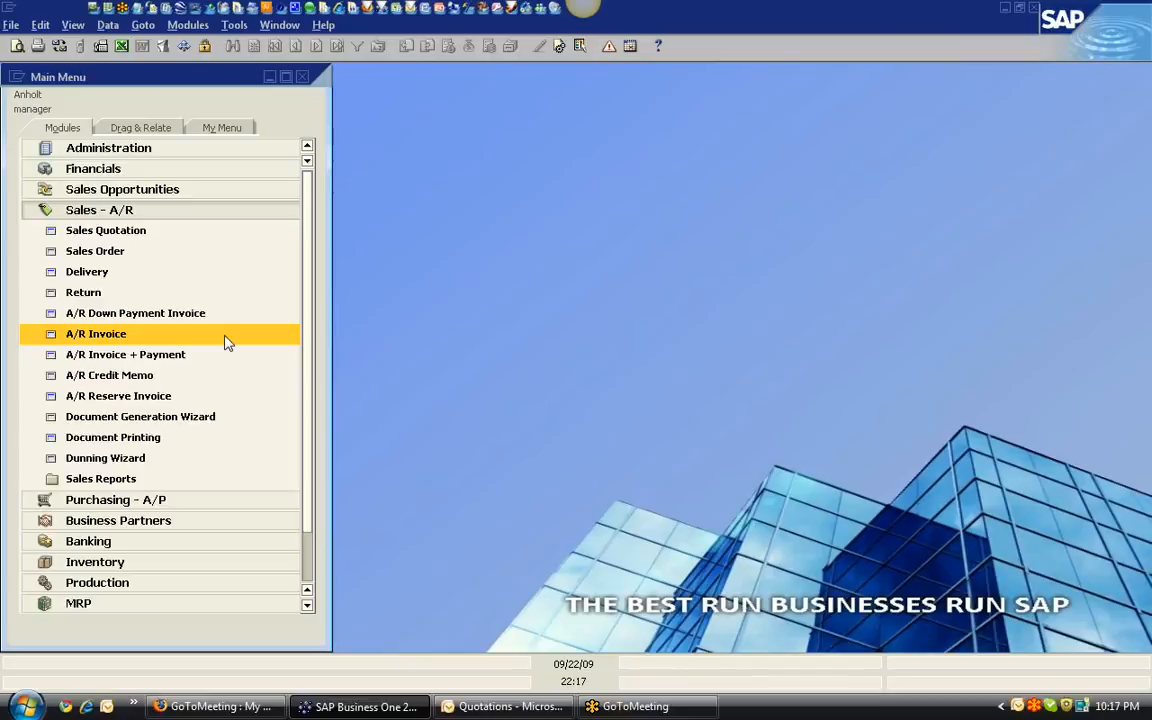
left_click(135, 214)
- Open the Open Items List from the Purchasing Reports of the Purchasing - A/P module
left_click(135, 229)
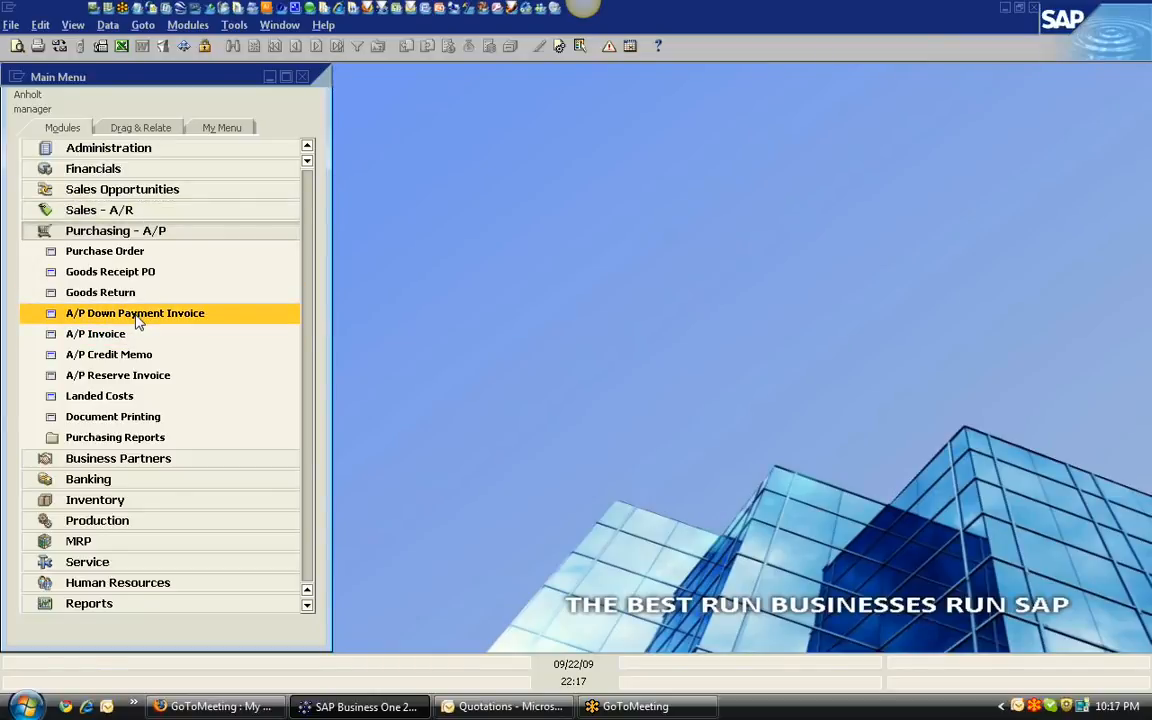
left_click(121, 440)
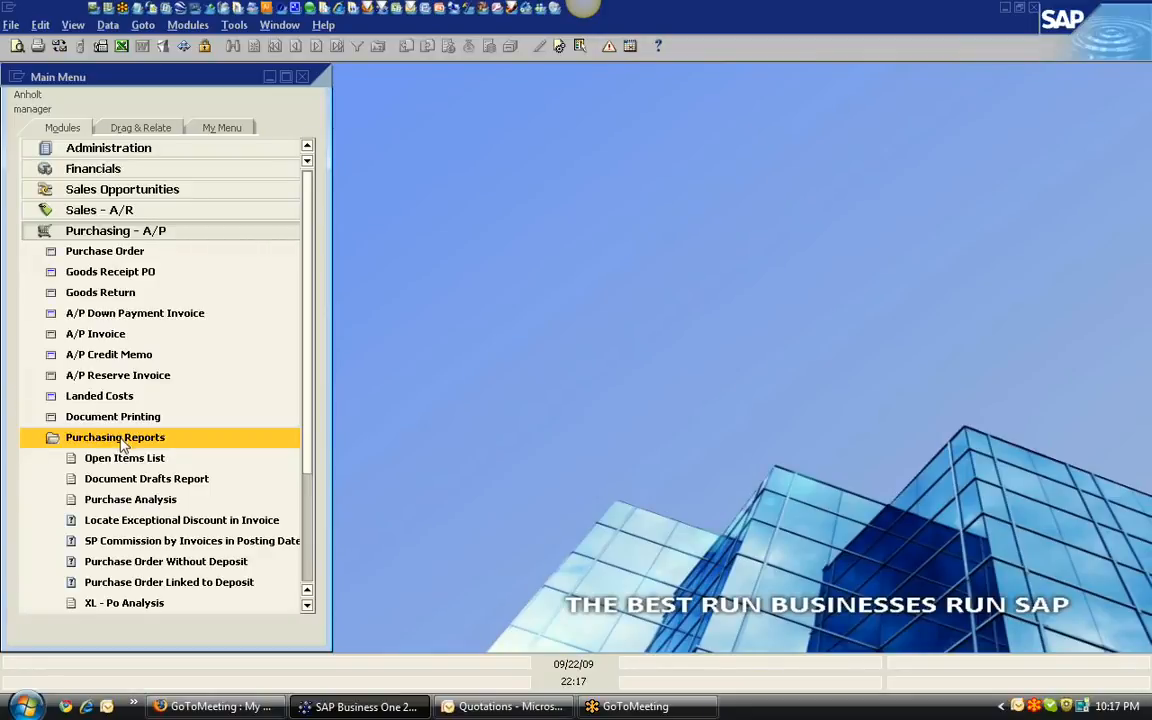
left_click(119, 456)
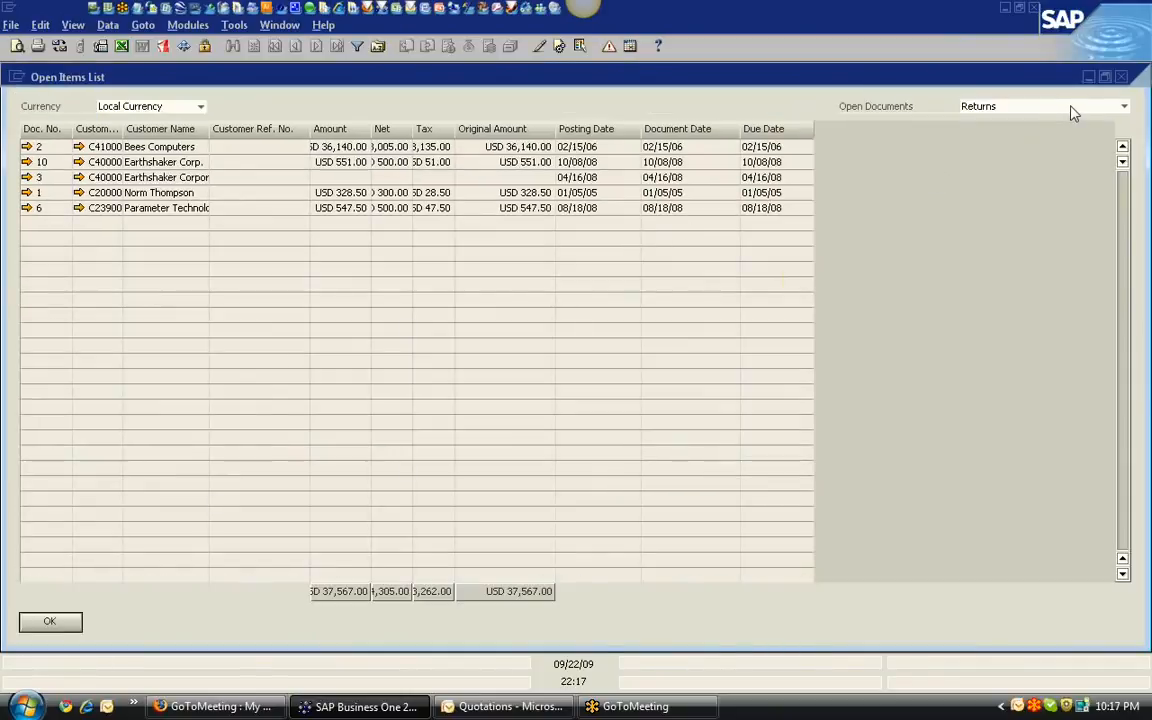
- Switch the Open Items List to Purchase Orders, to Goods Receipt POs, and back to Returns
left_click(1073, 113)
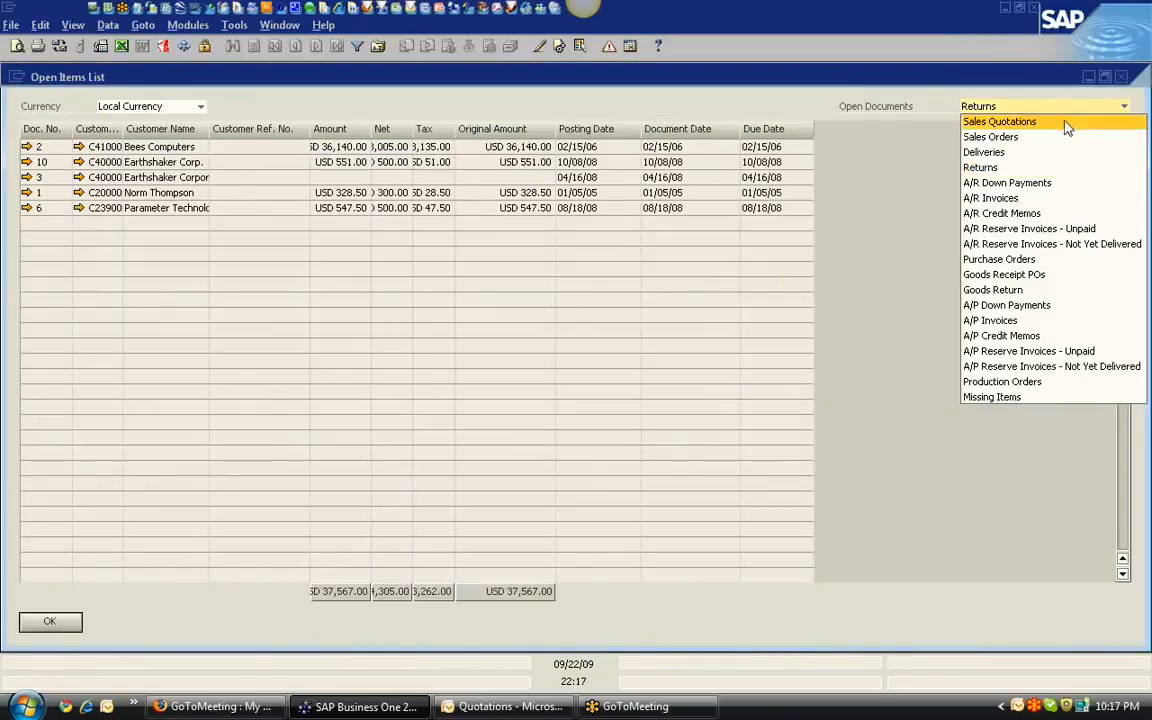
left_click(1012, 261)
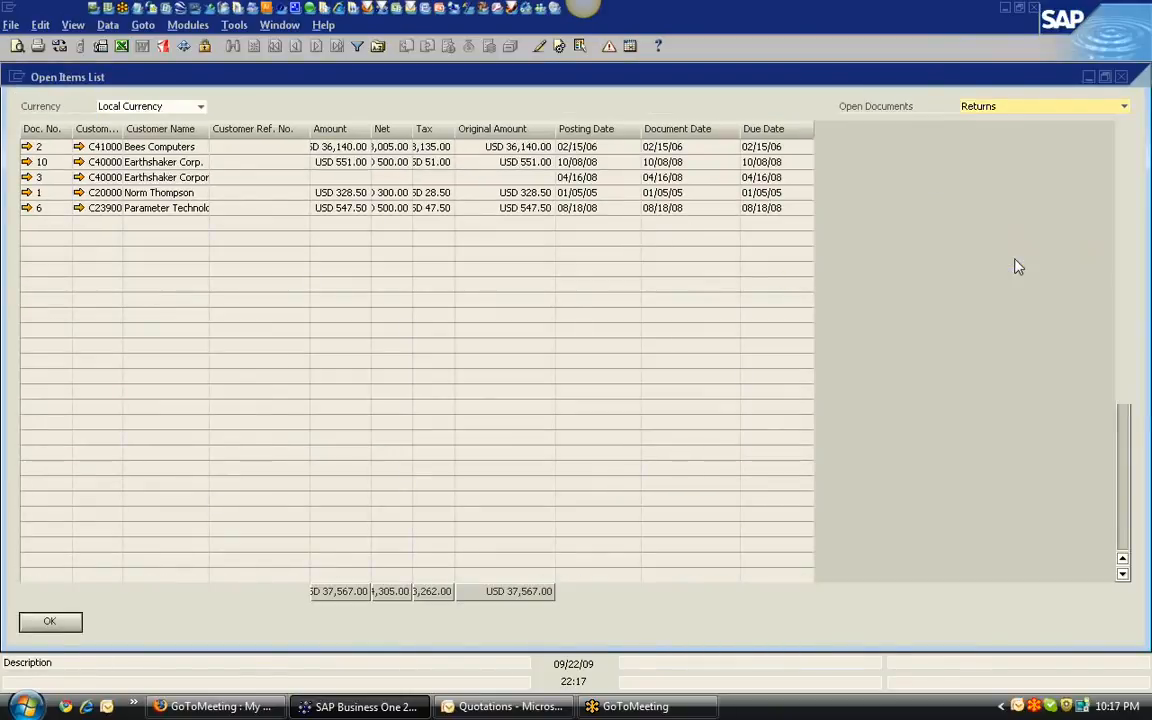
left_click(1020, 108)
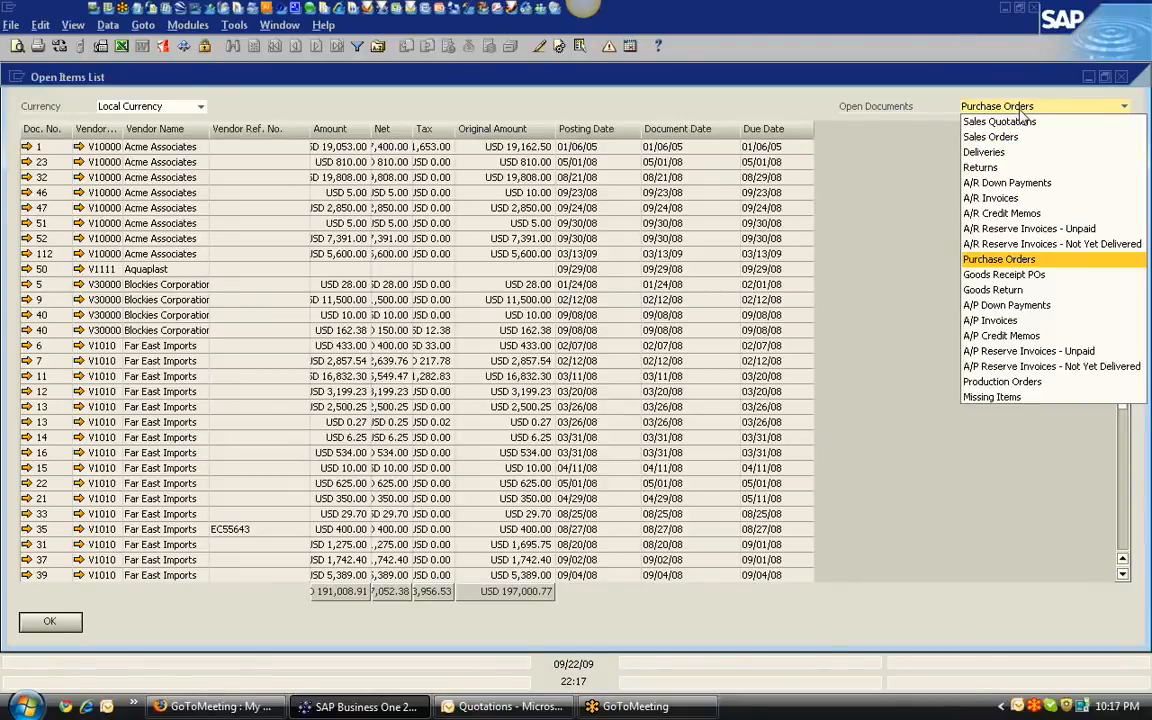
left_click(1010, 276)
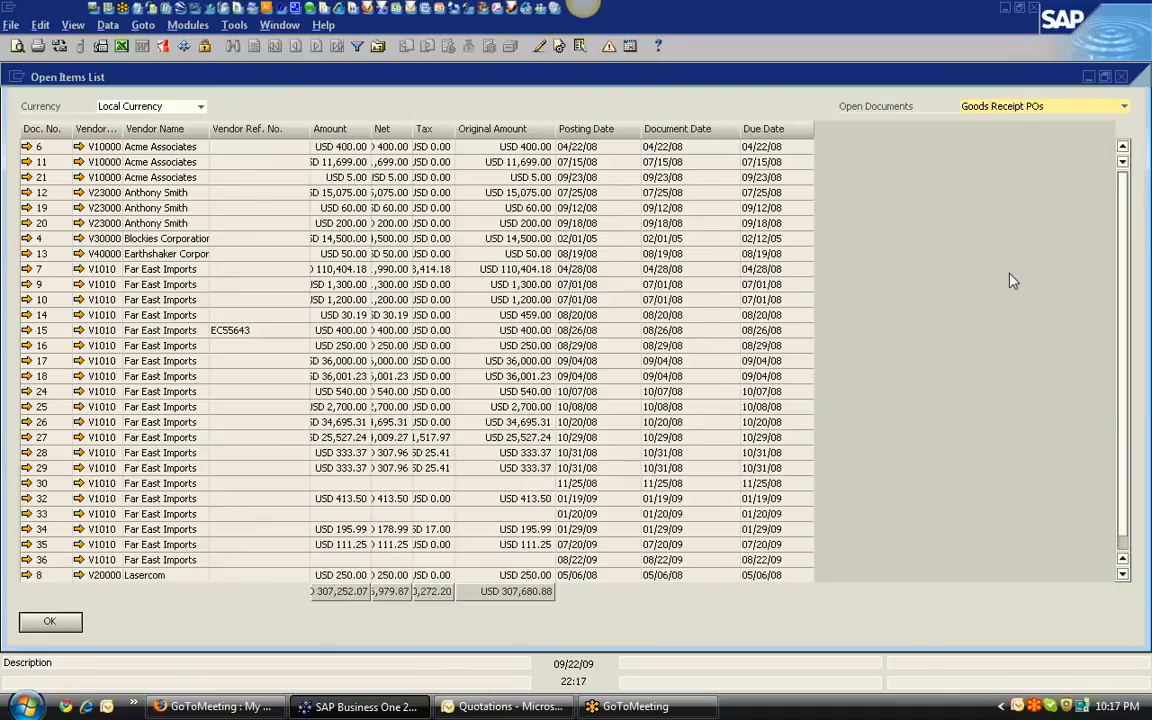
left_click(1022, 108)
left_click(986, 167)
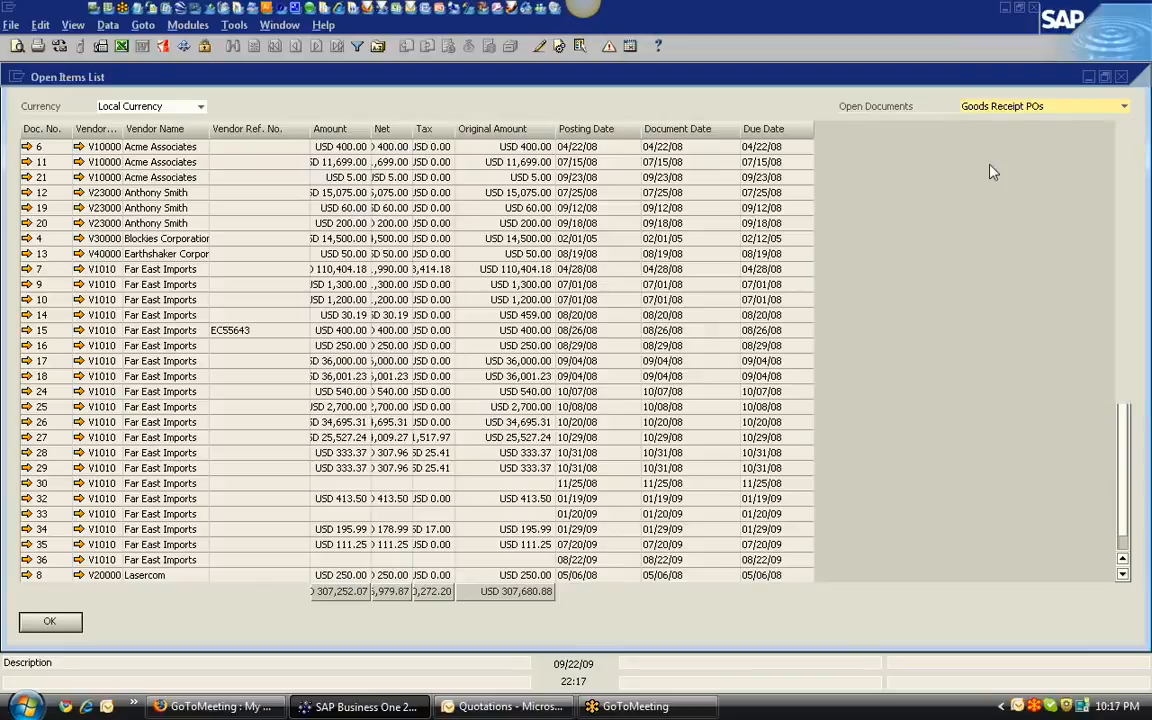
- Close the Open Items List, and collapse the Purchasing Reports and the Purchasing - A/P module
double_click(949, 83)
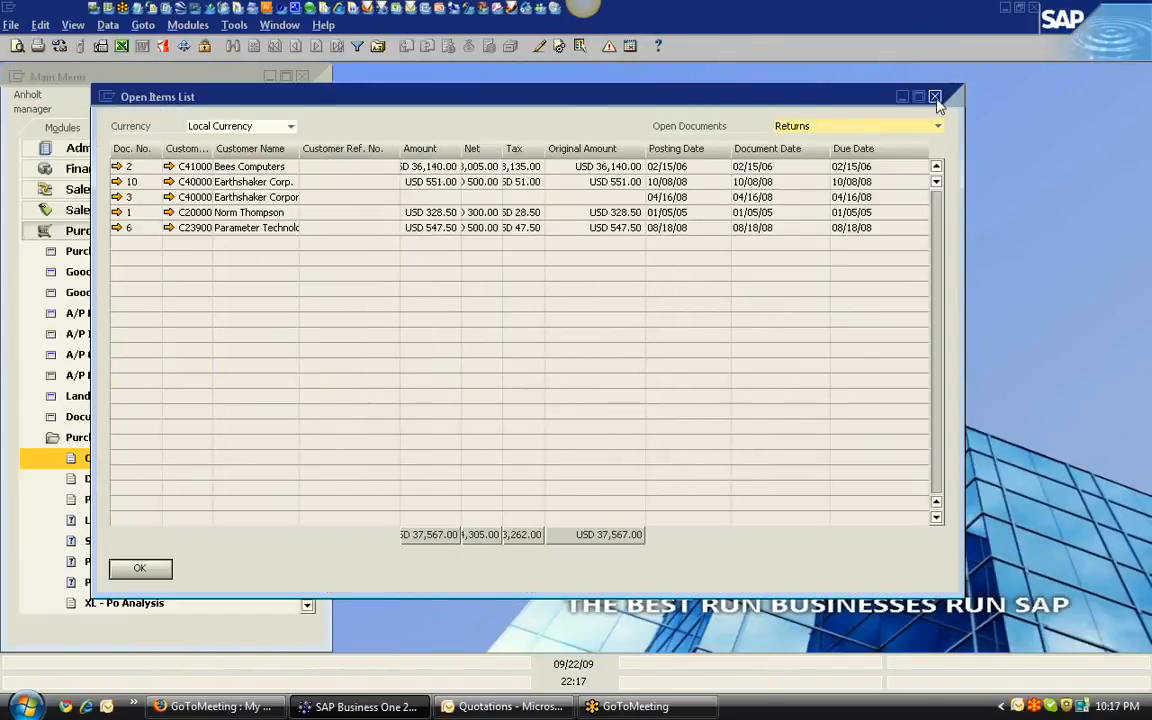
left_click(940, 97)
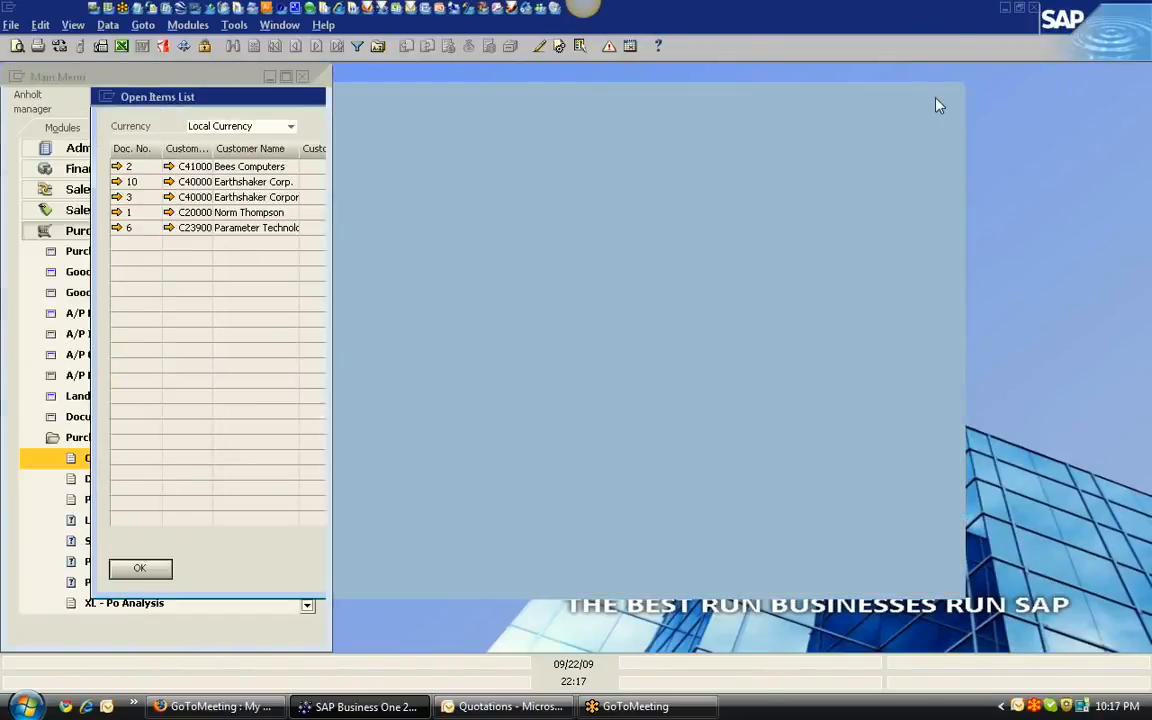
left_click(159, 437)
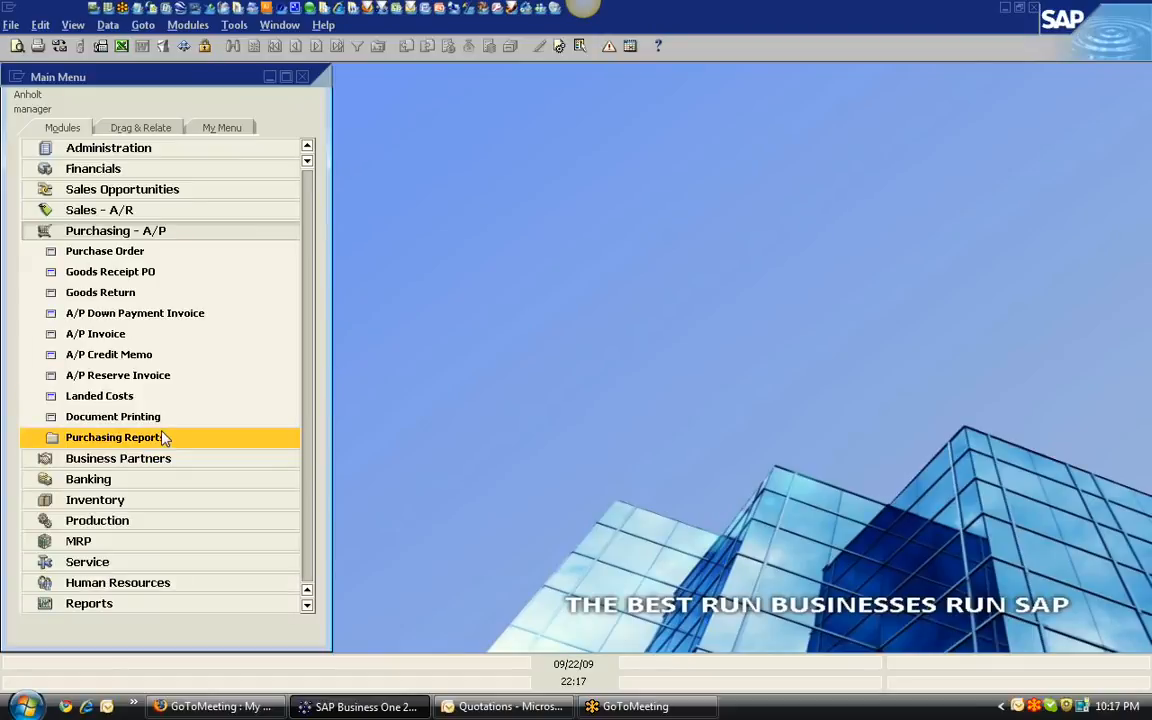
left_click(161, 234)
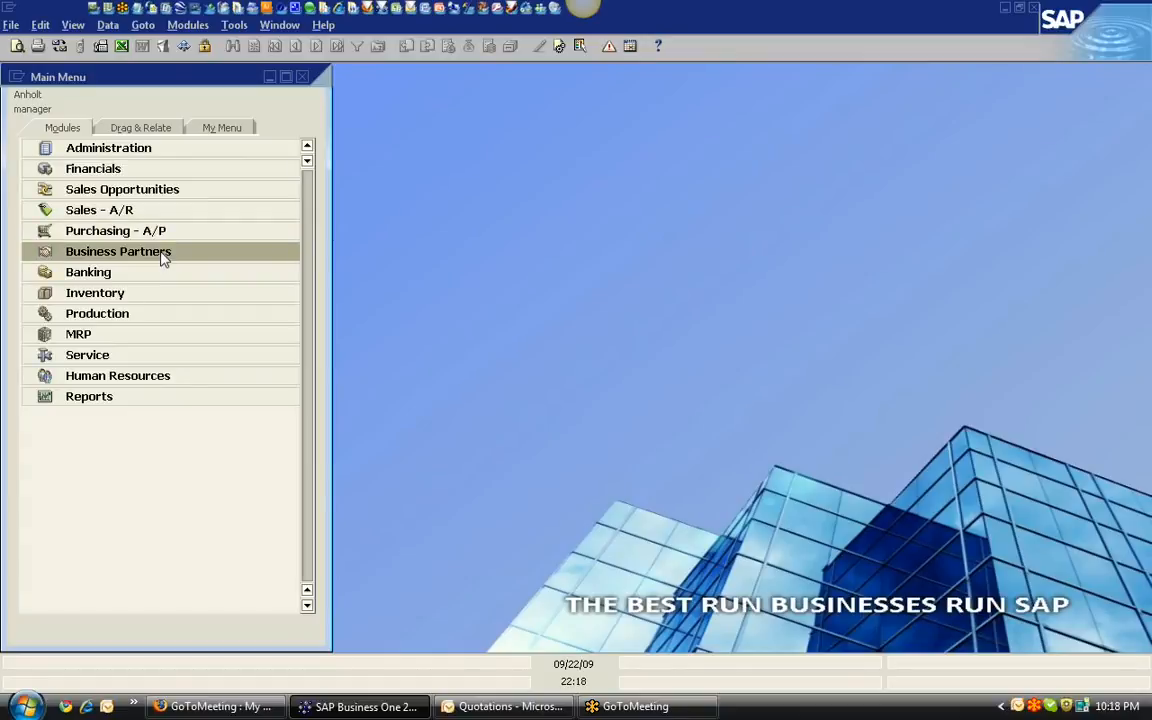
- Open Business Partner Master Data from the Business Partners module and look at the business partner types offered
left_click(163, 255)
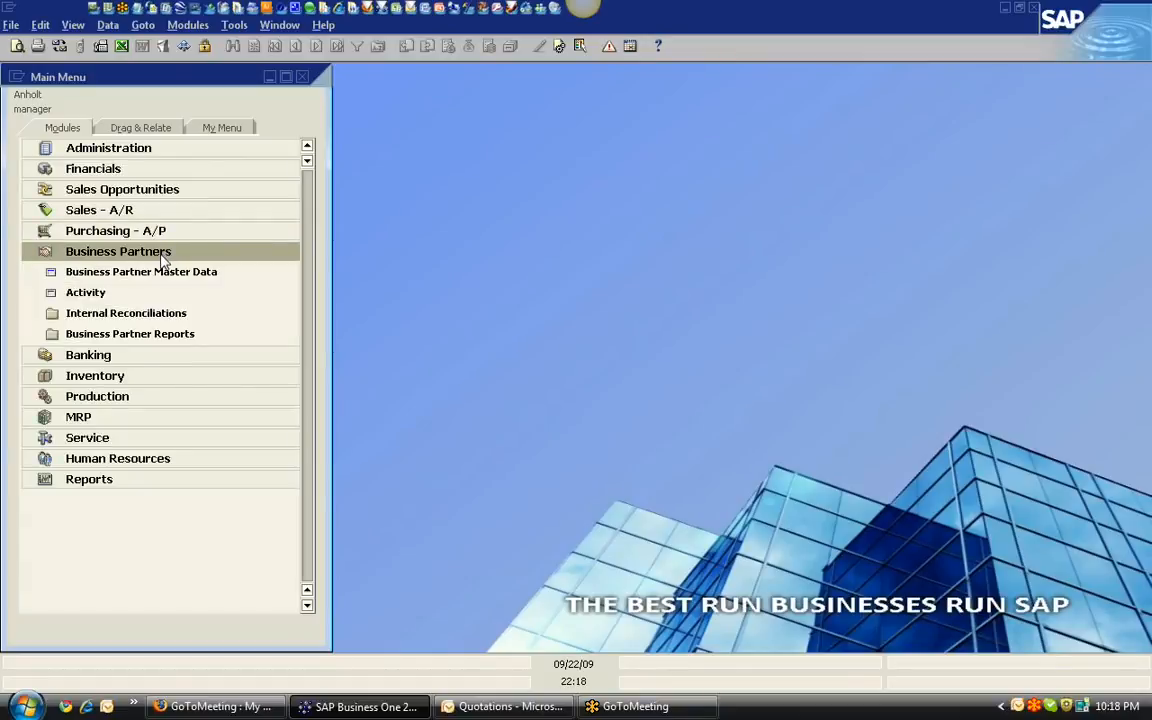
left_click(155, 271)
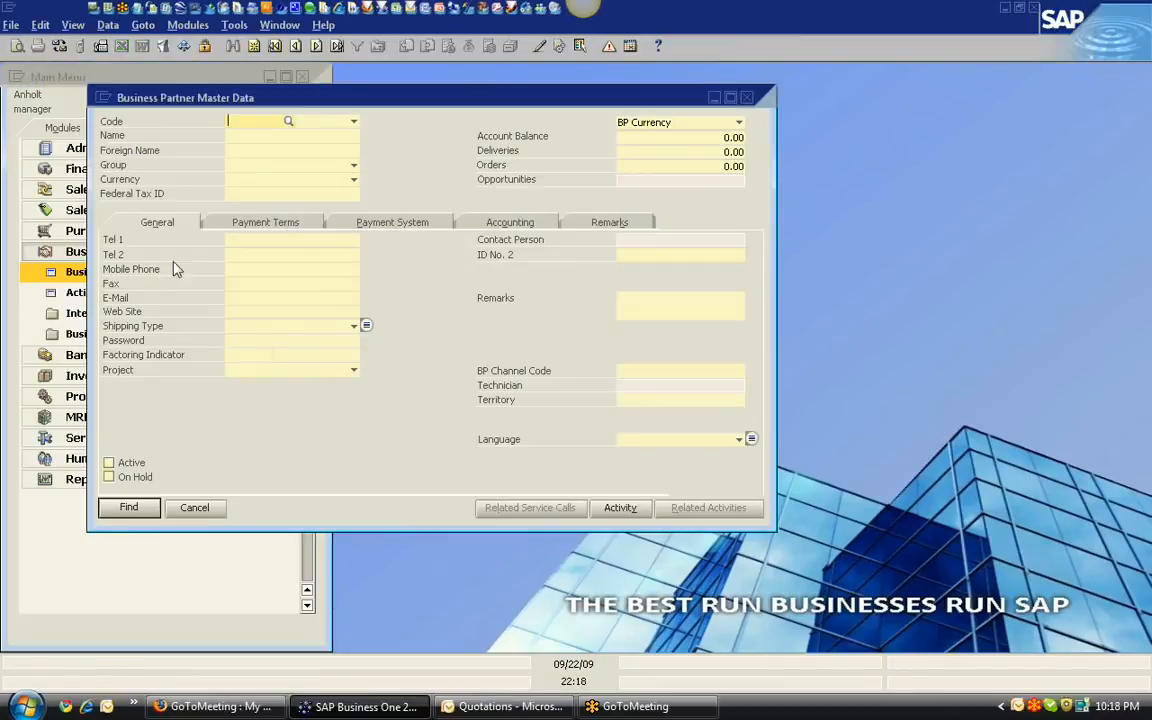
left_click(354, 122)
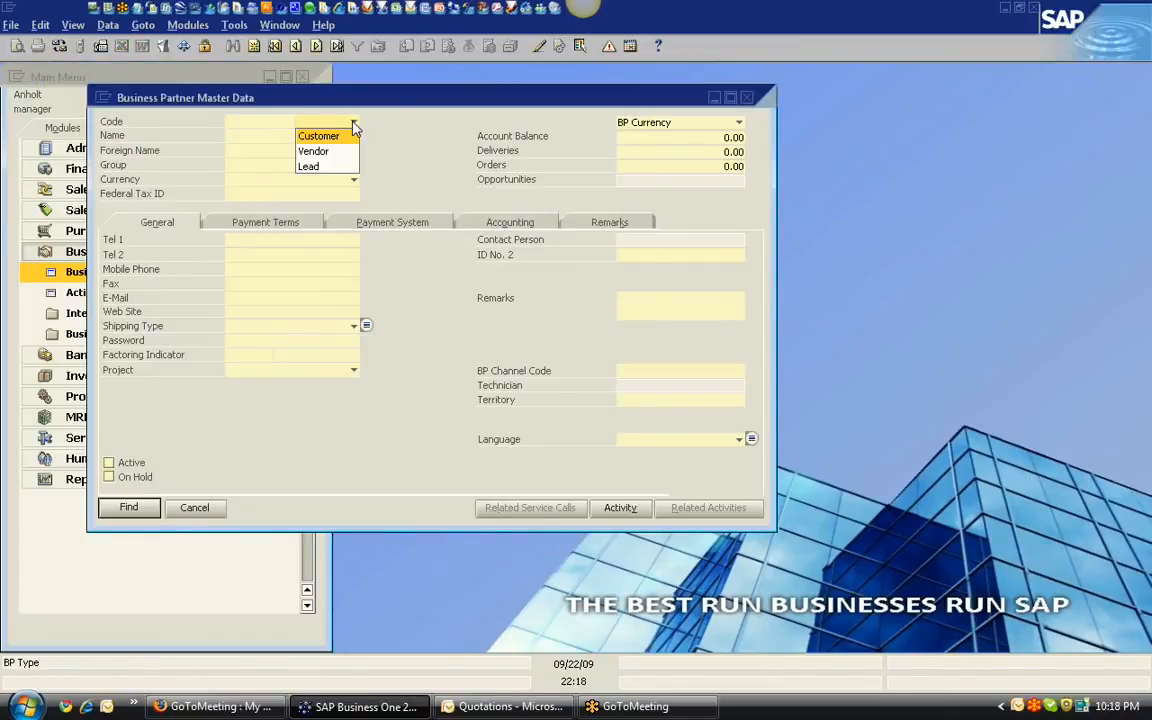
left_click(404, 155)
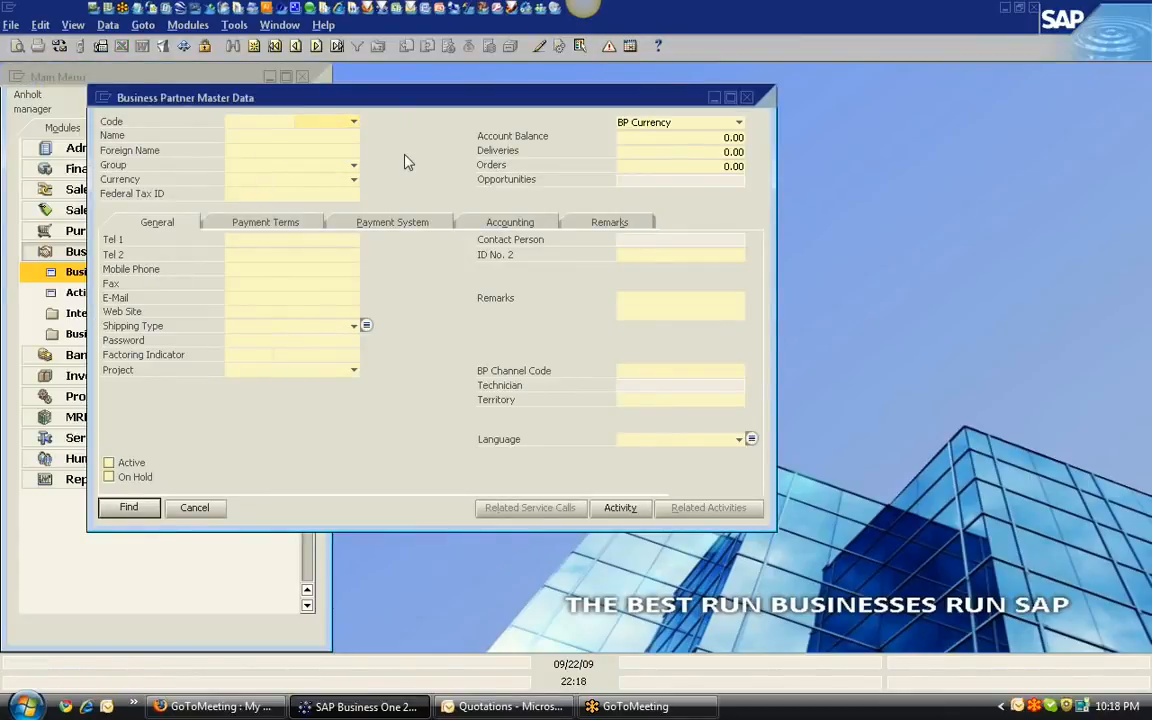
- Find business partners whose name matches earth* and open the customer record of Earthshaker Corp
left_click(317, 137)
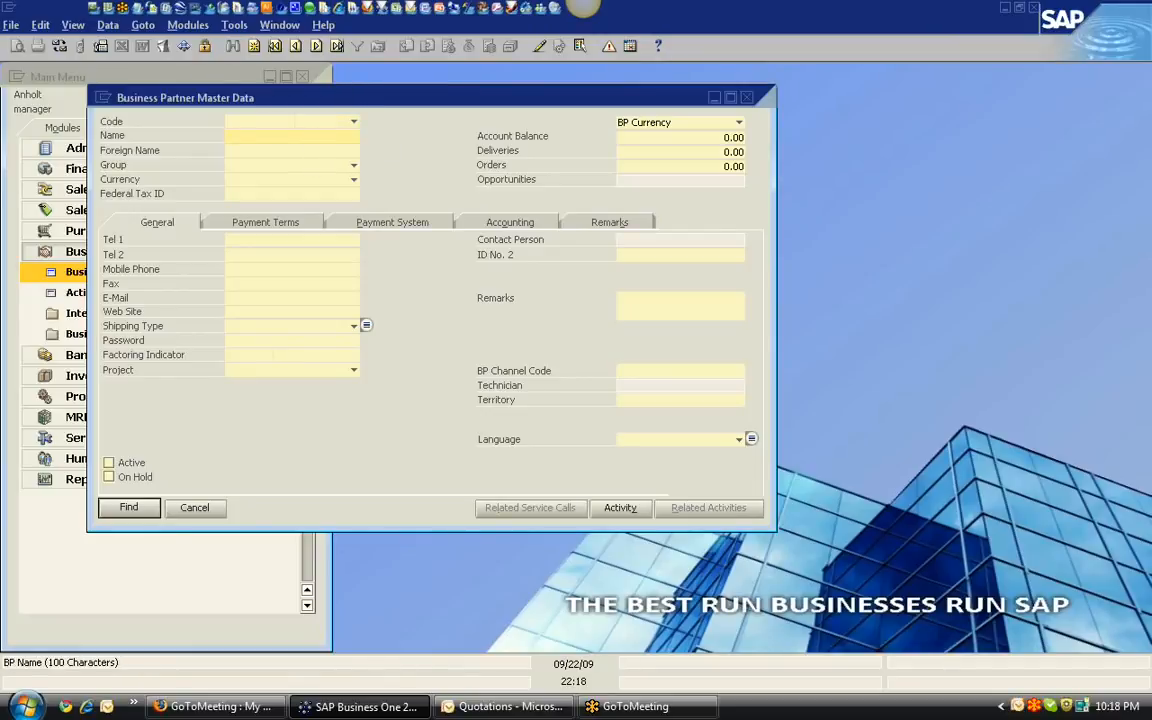
type("earth*")
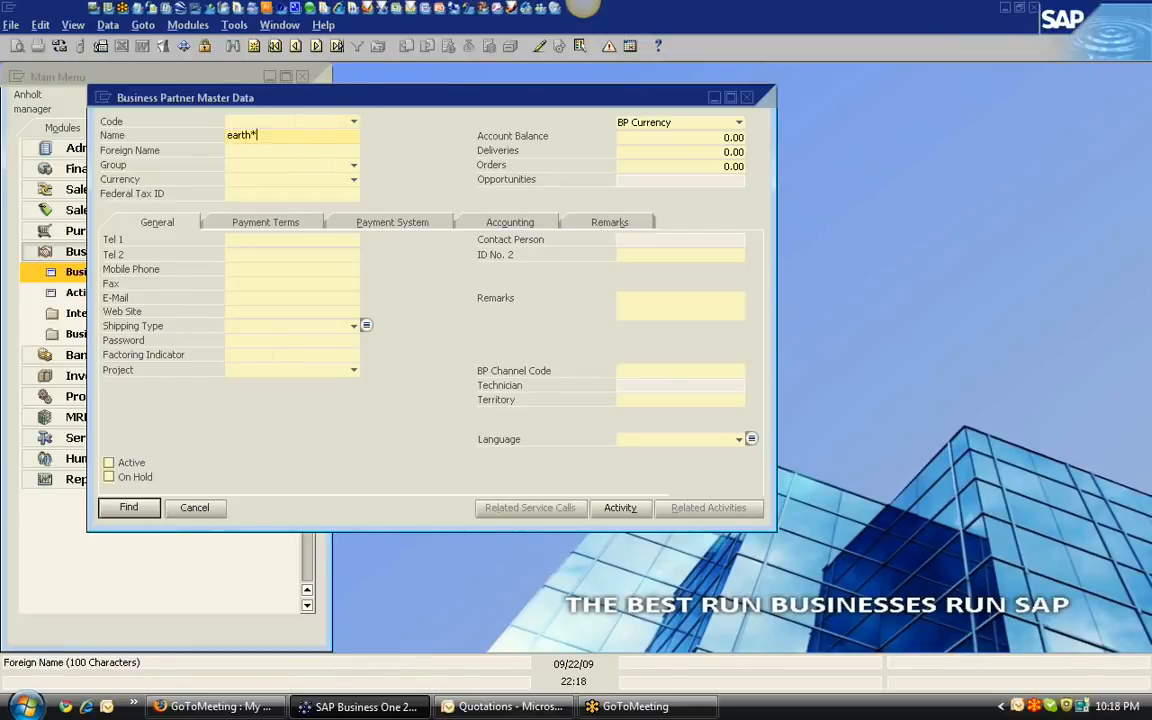
left_click(316, 148)
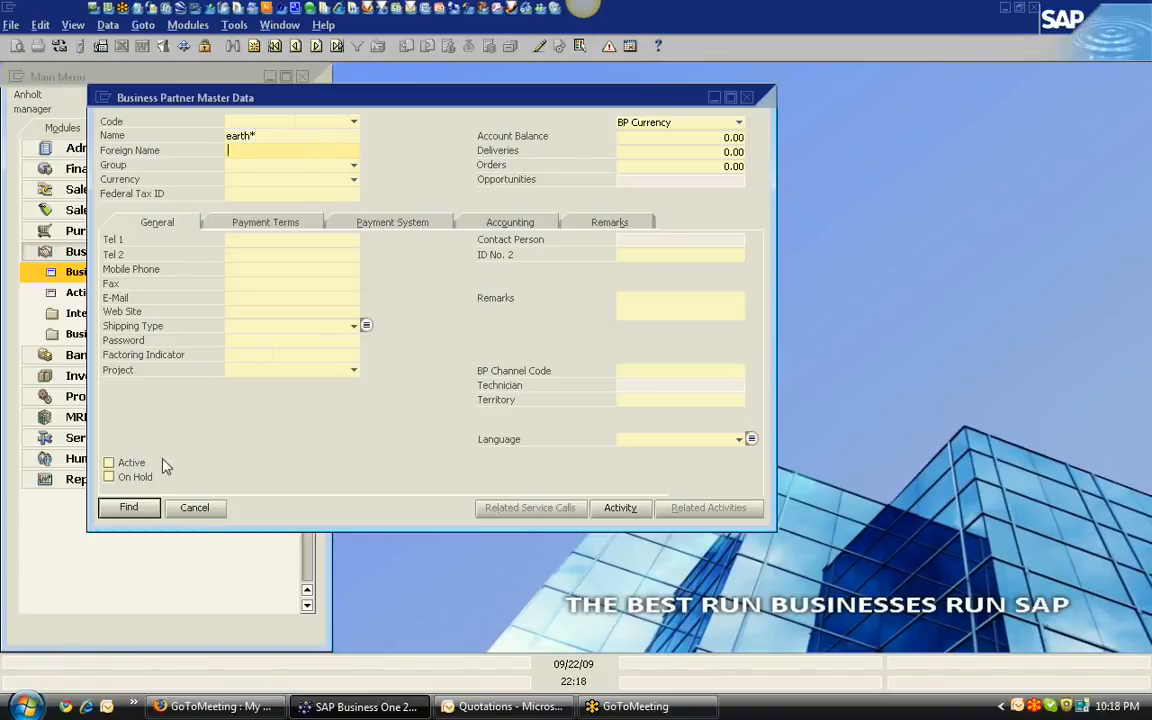
left_click(128, 507)
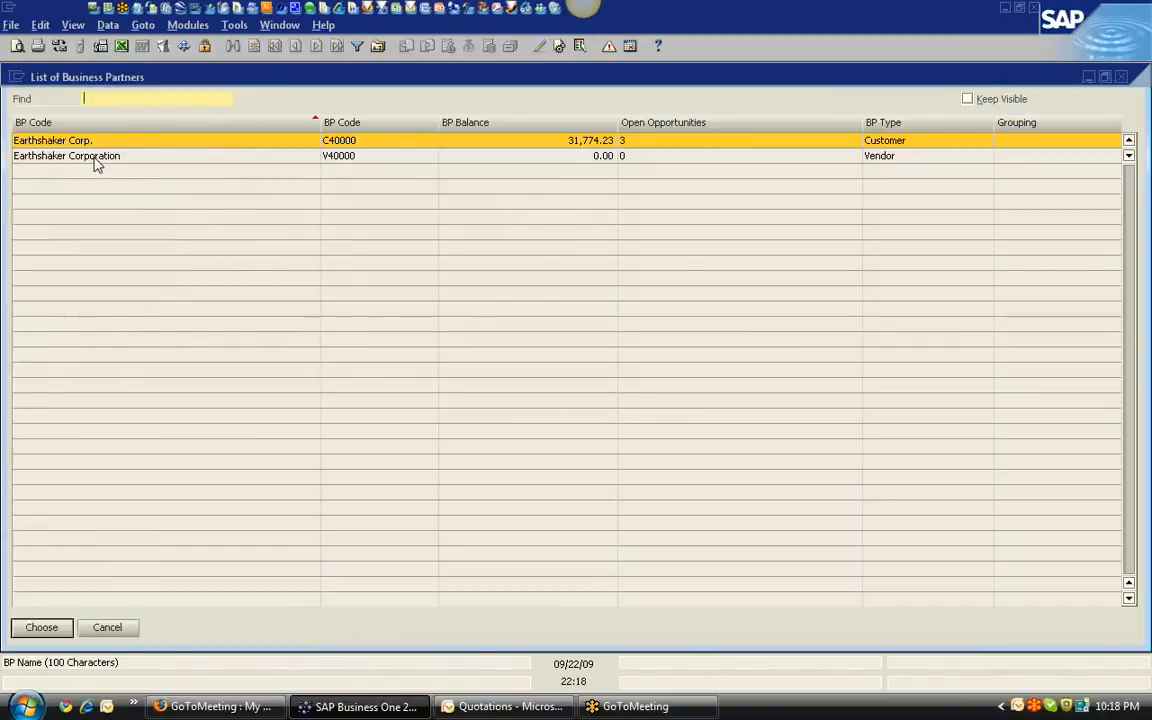
double_click(94, 142)
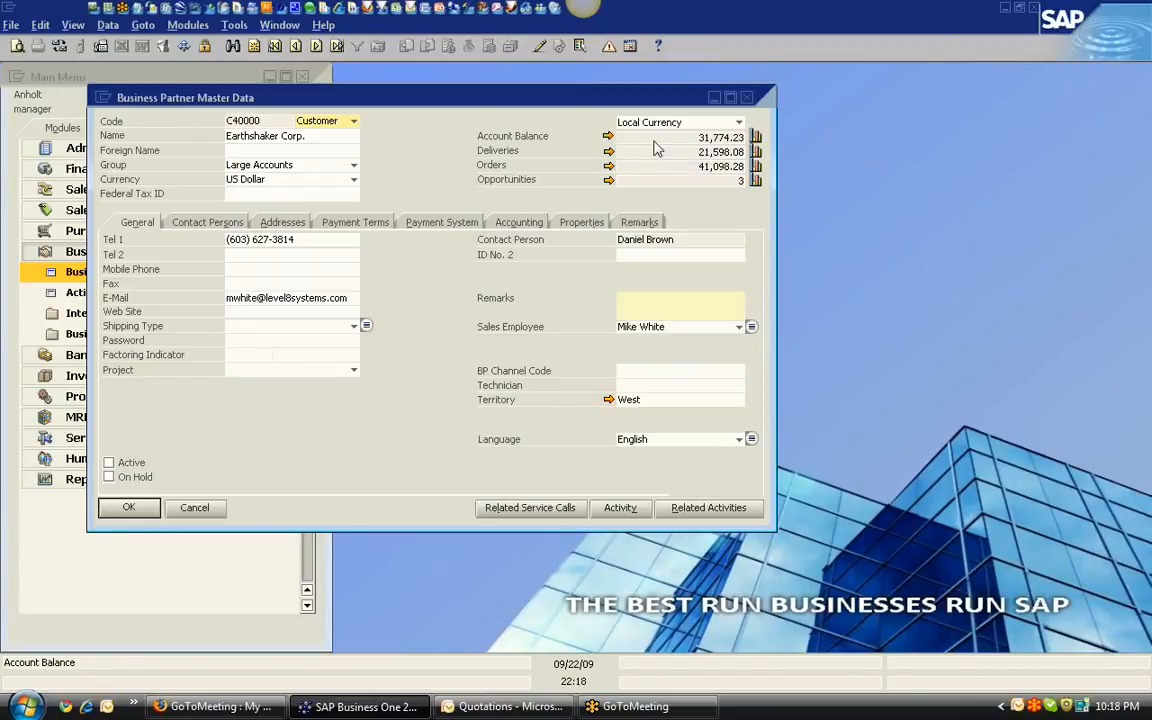
- View the account balance transactions and the detailed sales analysis report of Earthshaker Corp., closing each one
left_click(607, 137)
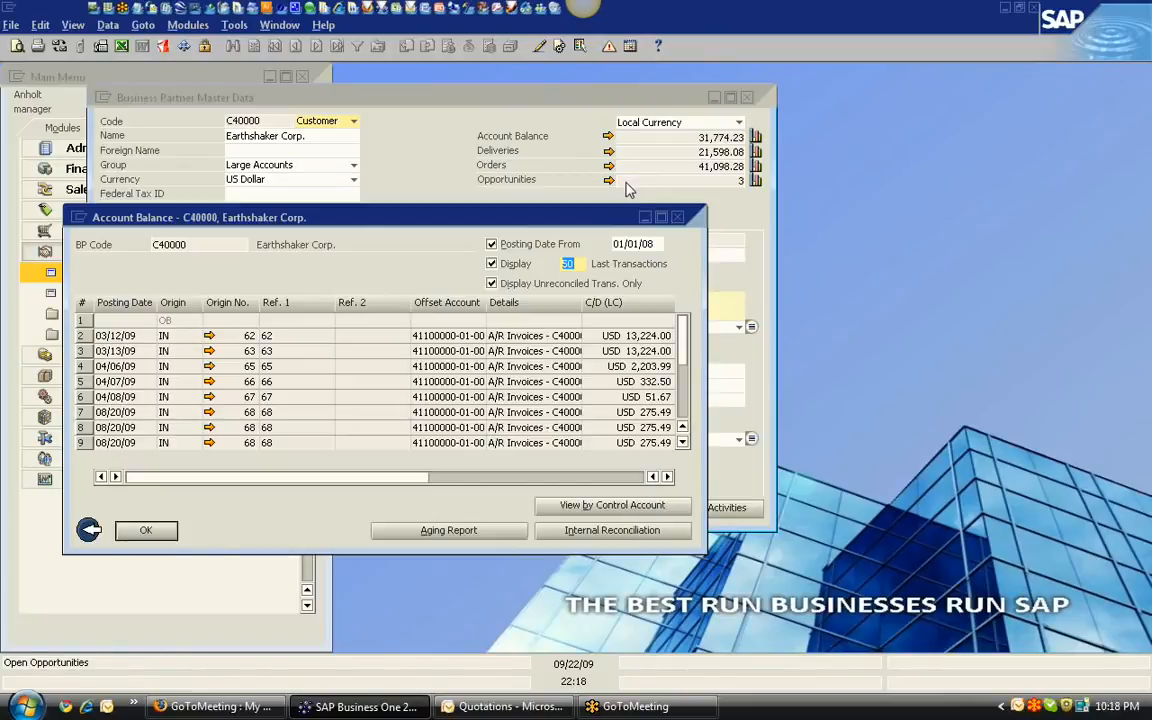
left_click(678, 217)
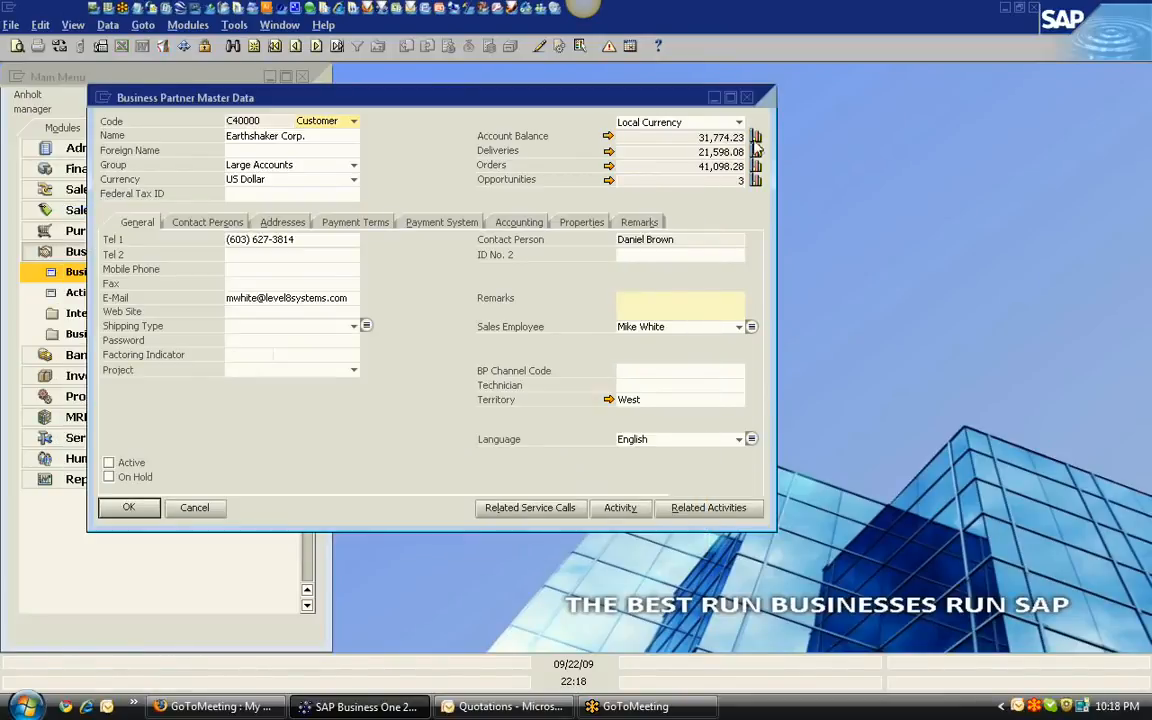
left_click(756, 137)
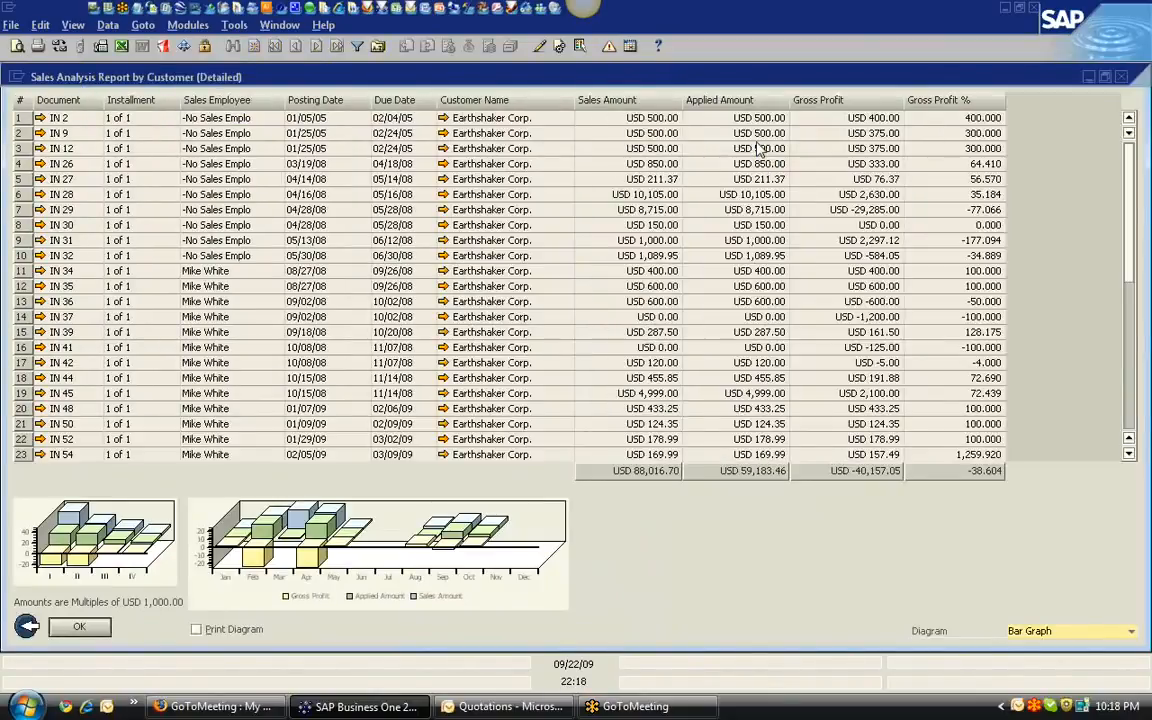
double_click(675, 77)
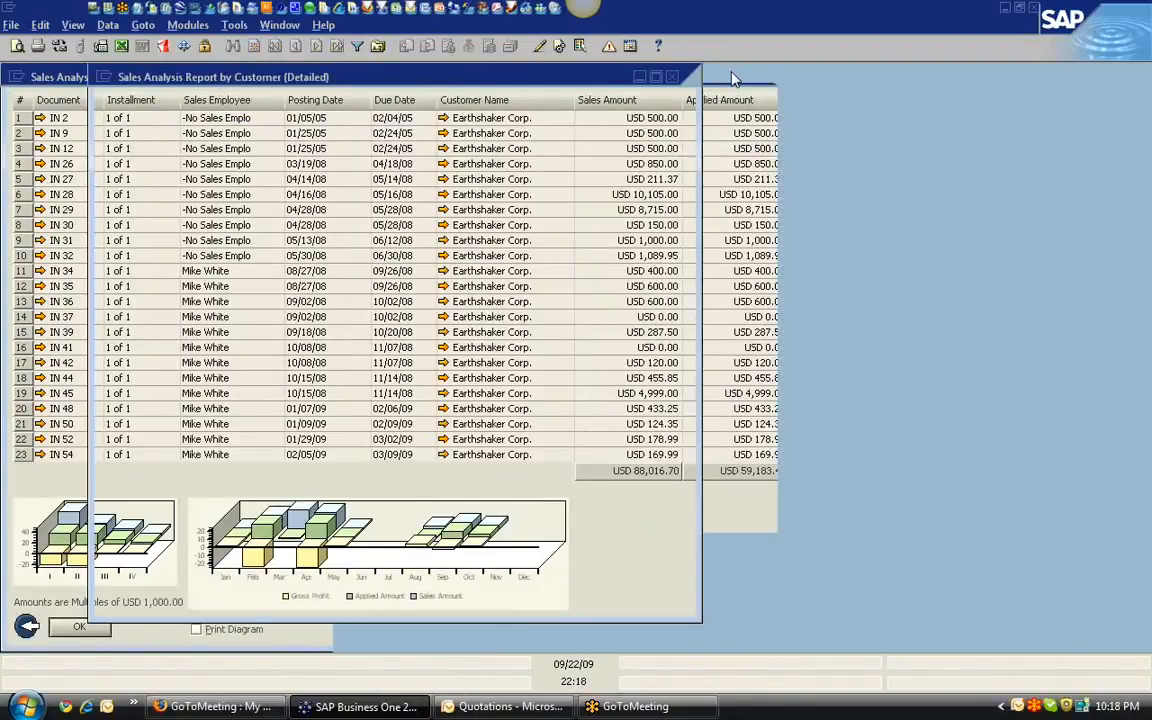
left_click(674, 78)
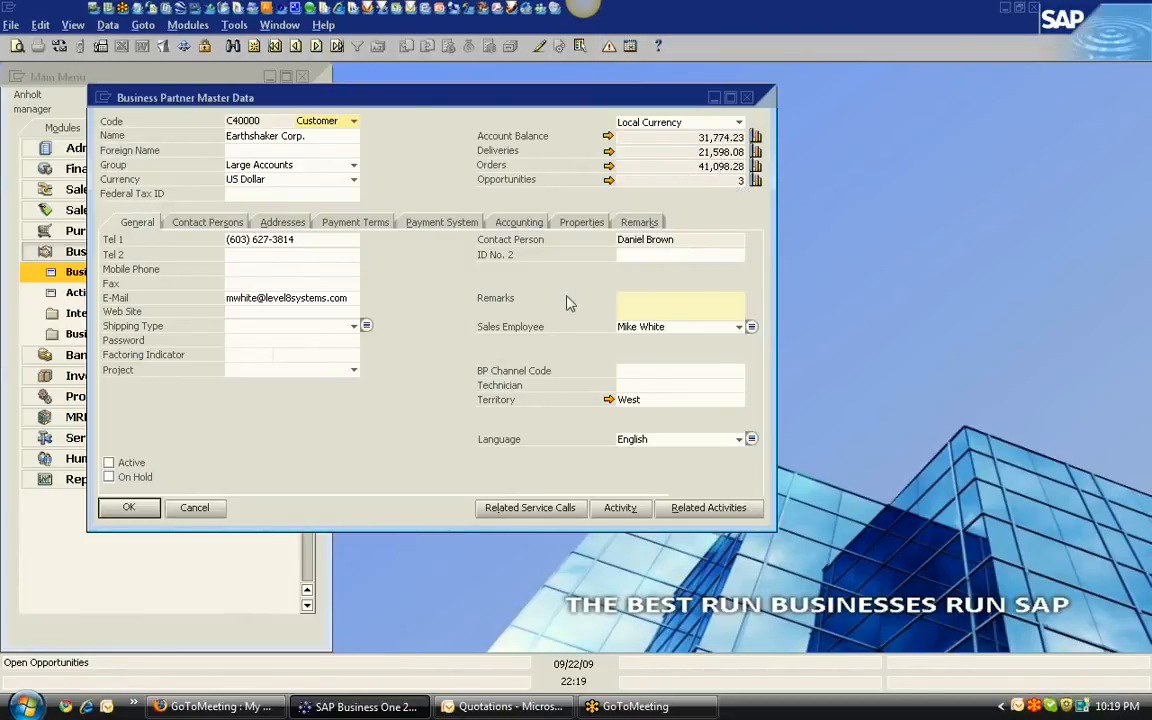
- View the Inventory Posting List by BP for Earthshaker Corp. and close it
right_click(417, 293)
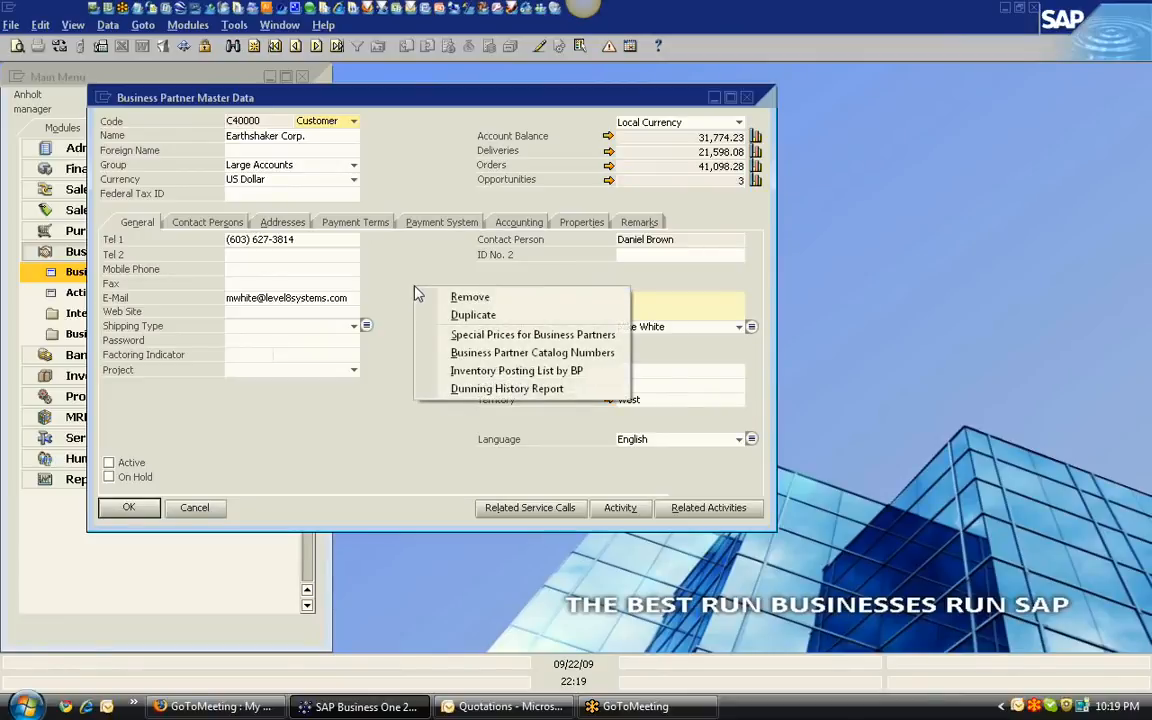
left_click(529, 377)
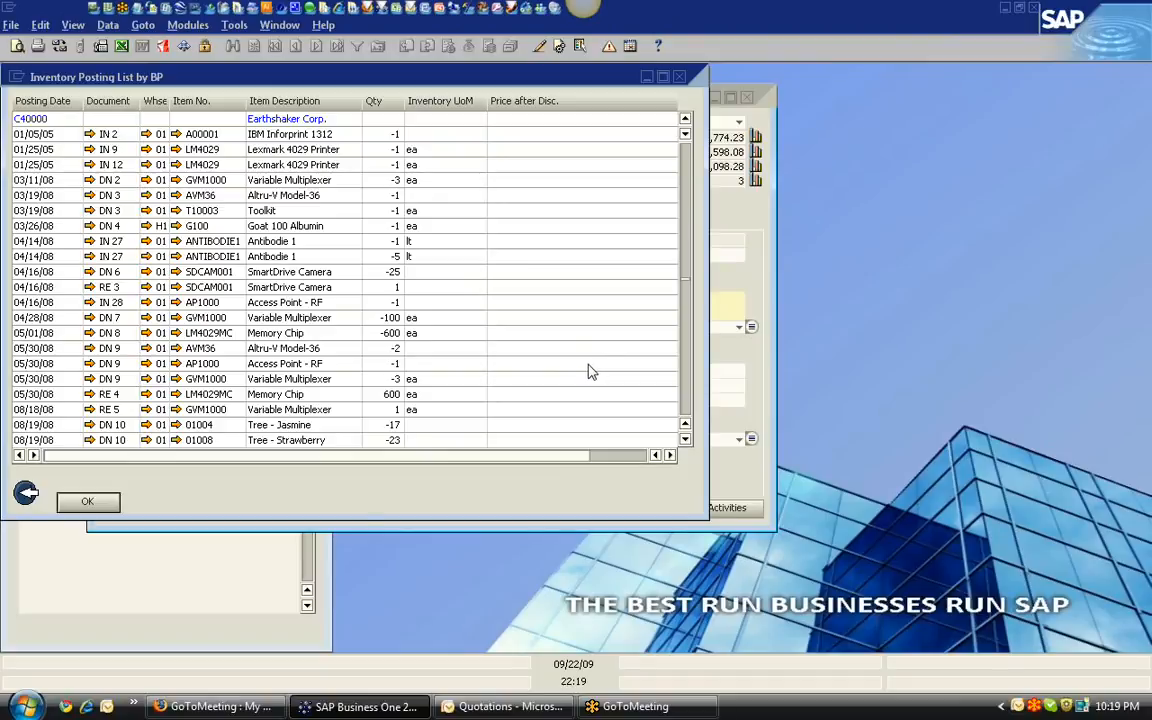
left_click(679, 78)
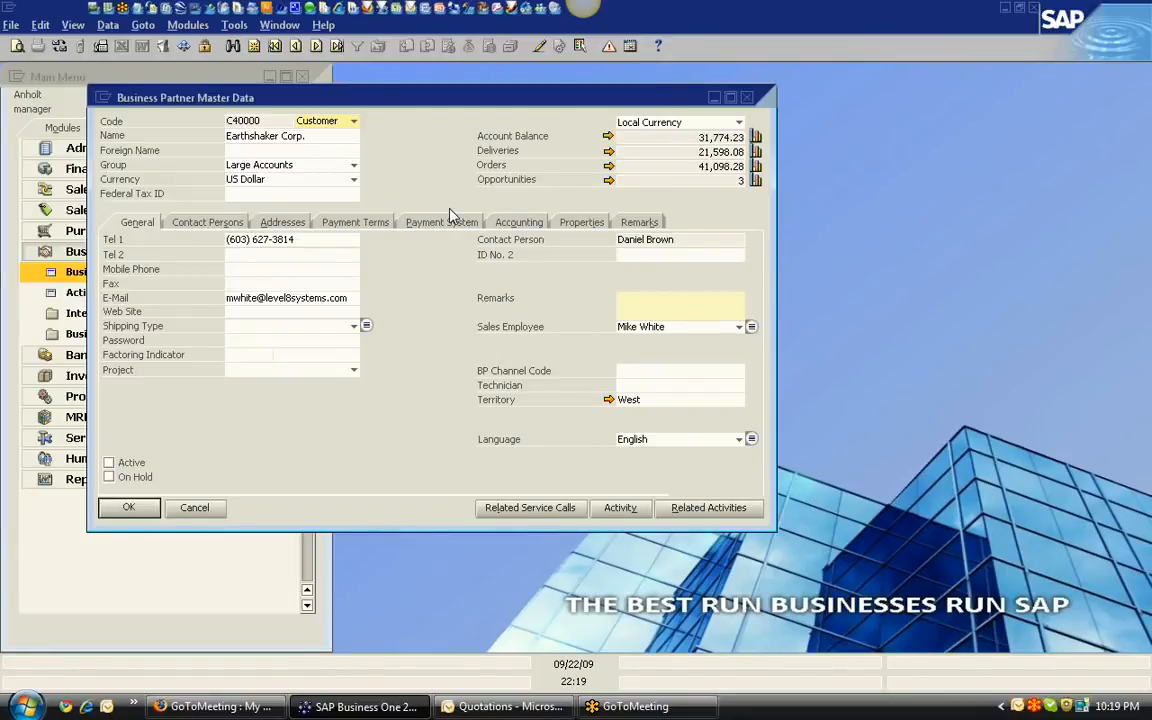
- Move the Business Partner Master Data window clear of the Main Menu and launch the Activities Explained presentation
left_click_drag(607, 132, 680, 95)
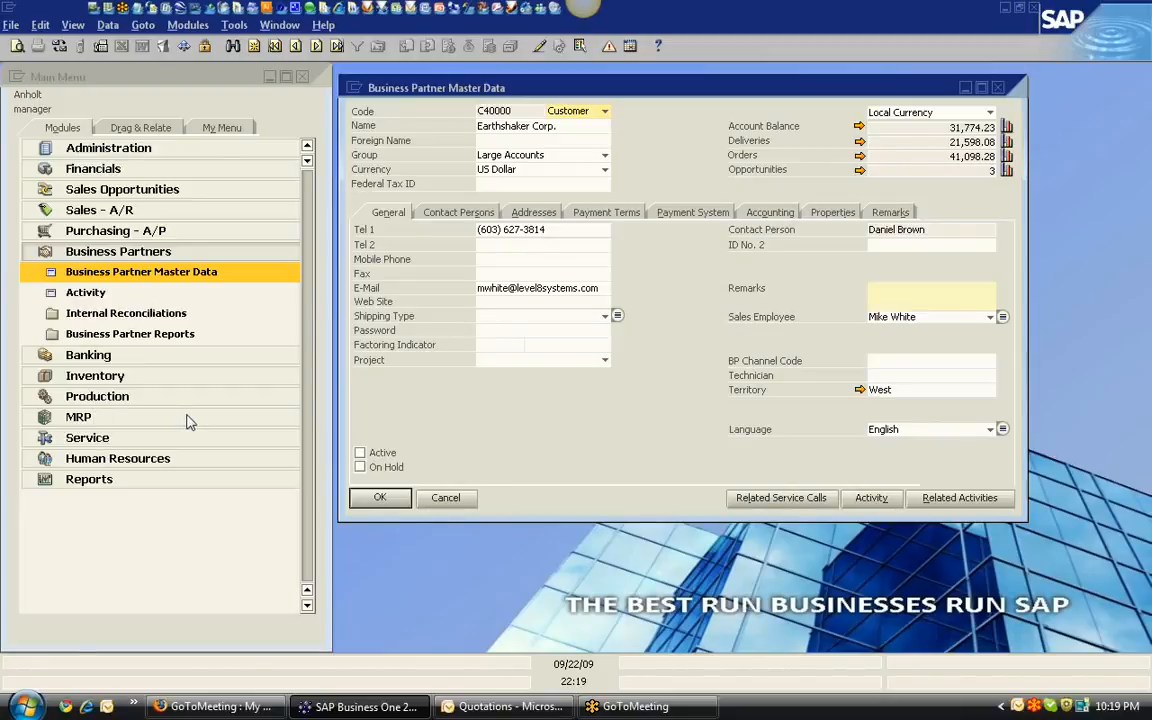
left_click(186, 47)
left_click(425, 262)
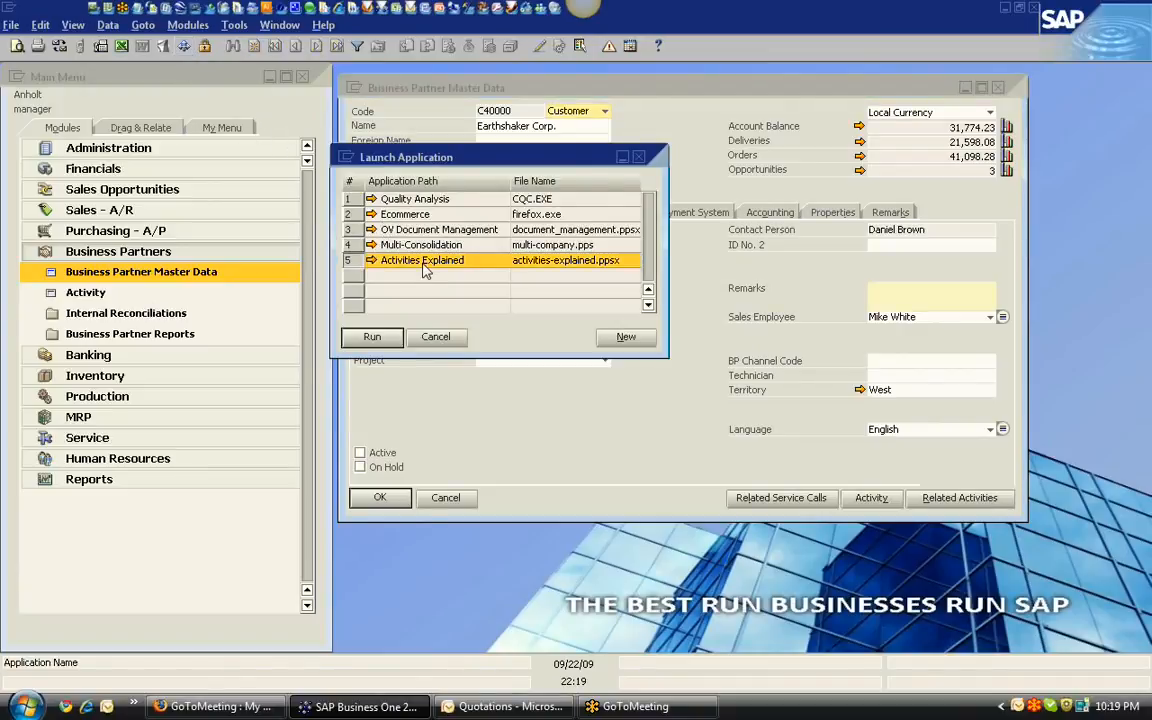
double_click(423, 264)
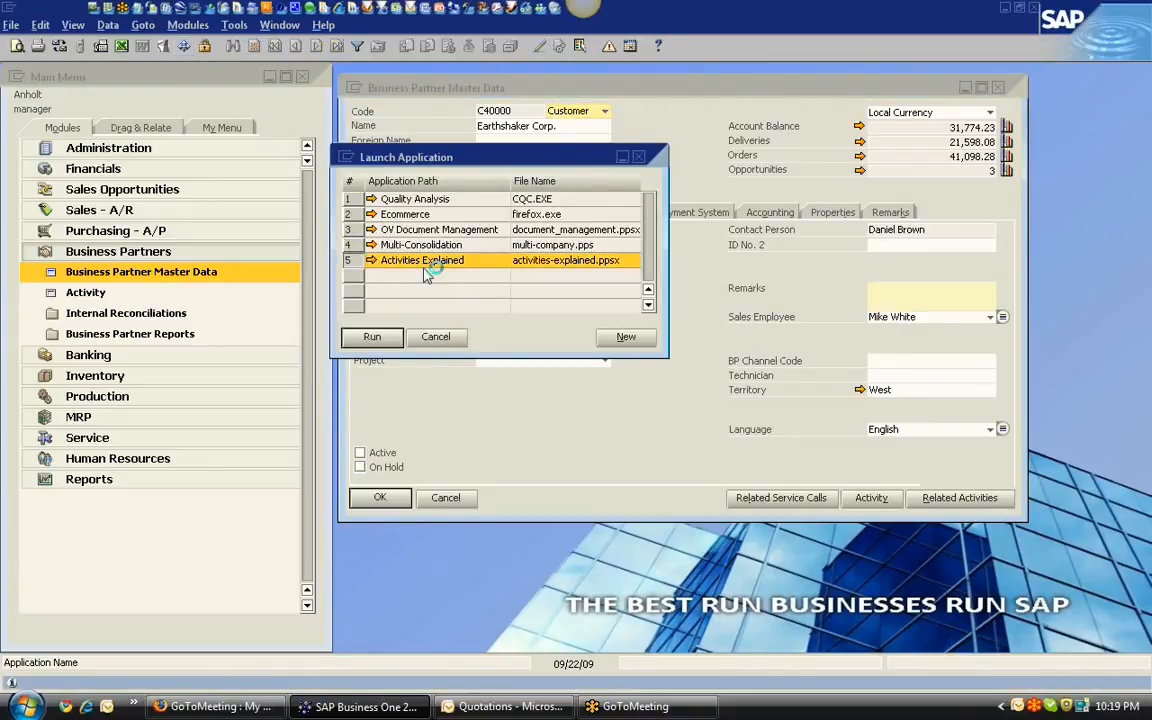
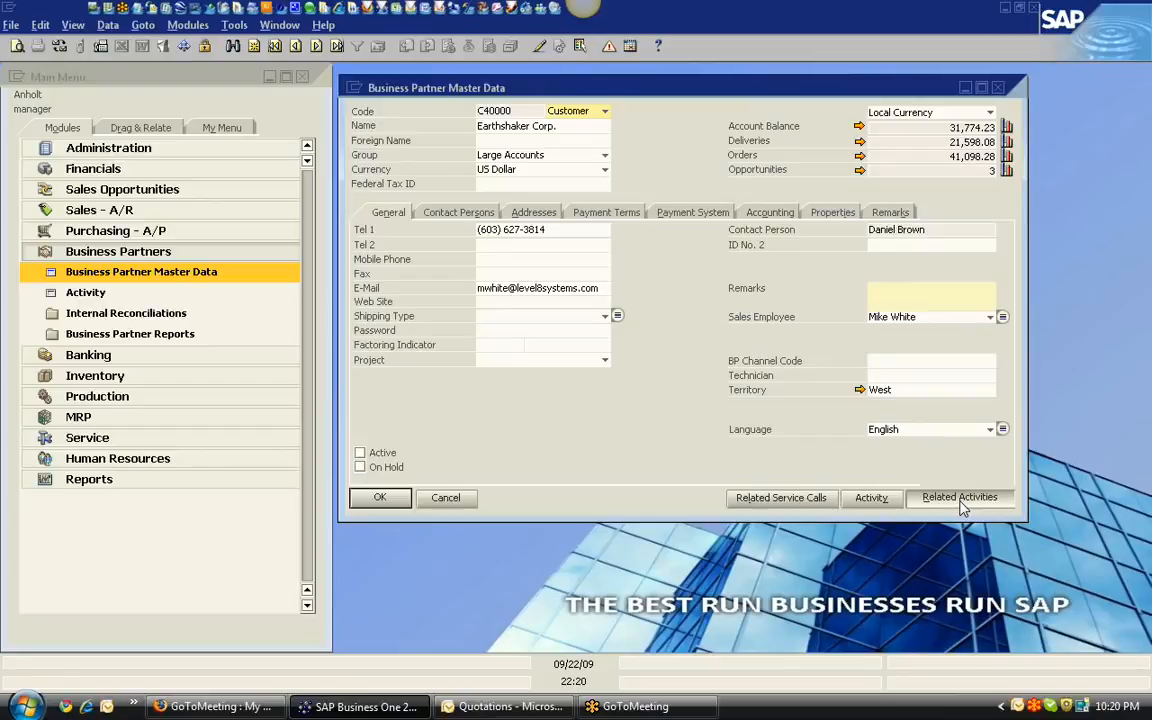
- Open the related activities of Earthshaker Corp. and look through the whole activities overview
left_click(960, 498)
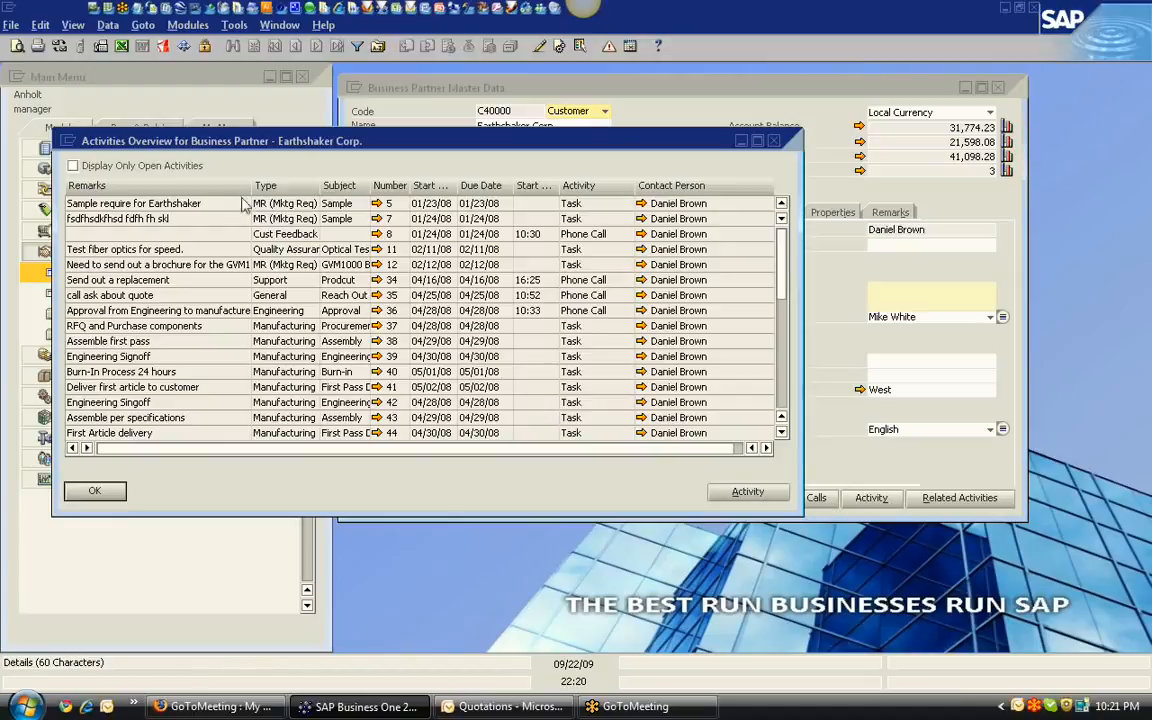
left_click(231, 206)
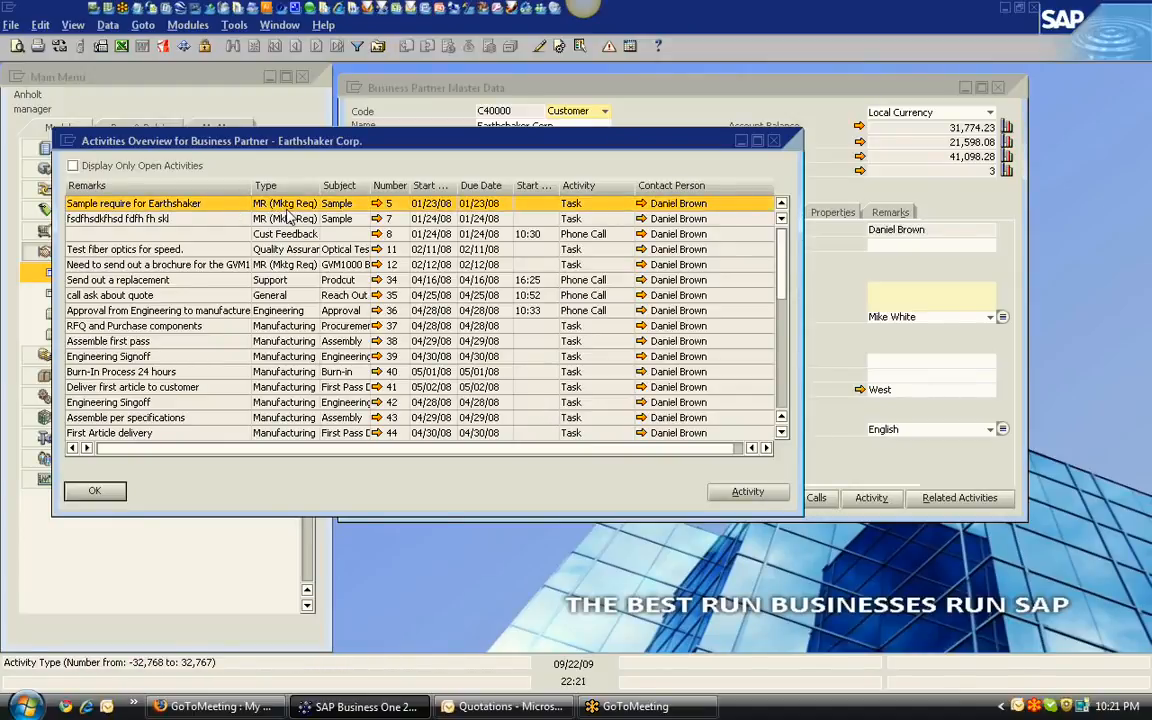
left_click(208, 282)
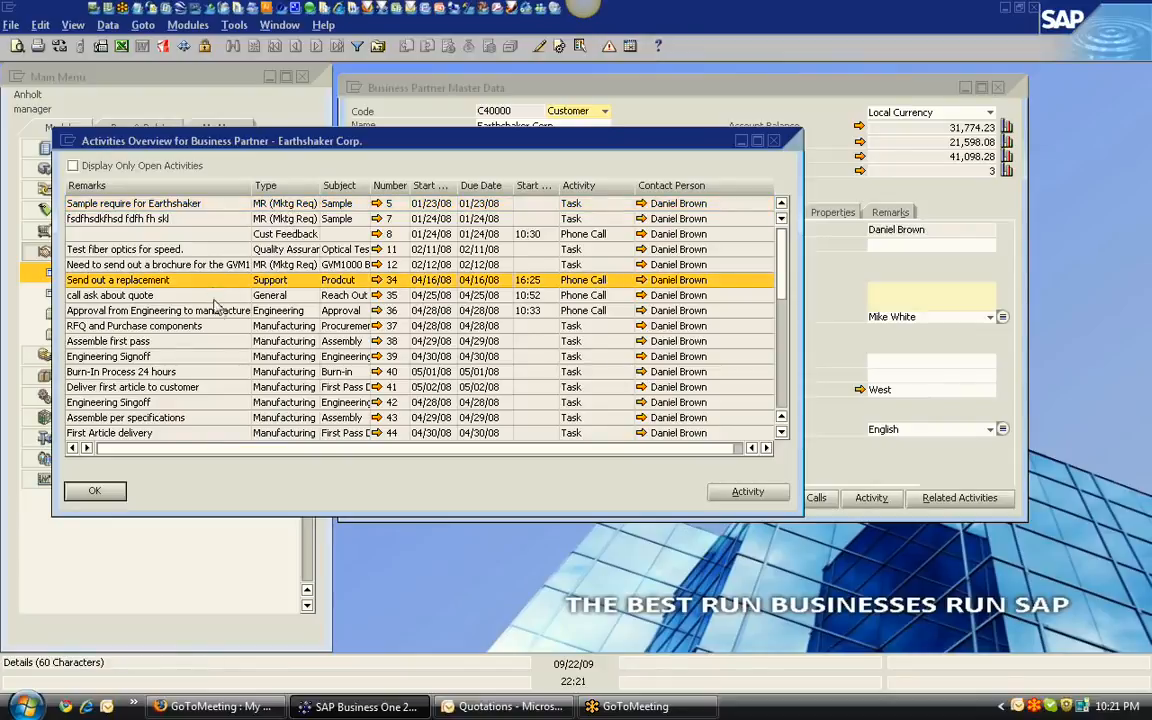
left_click(214, 311)
left_click(281, 372)
scroll(283, 374, "down", 10)
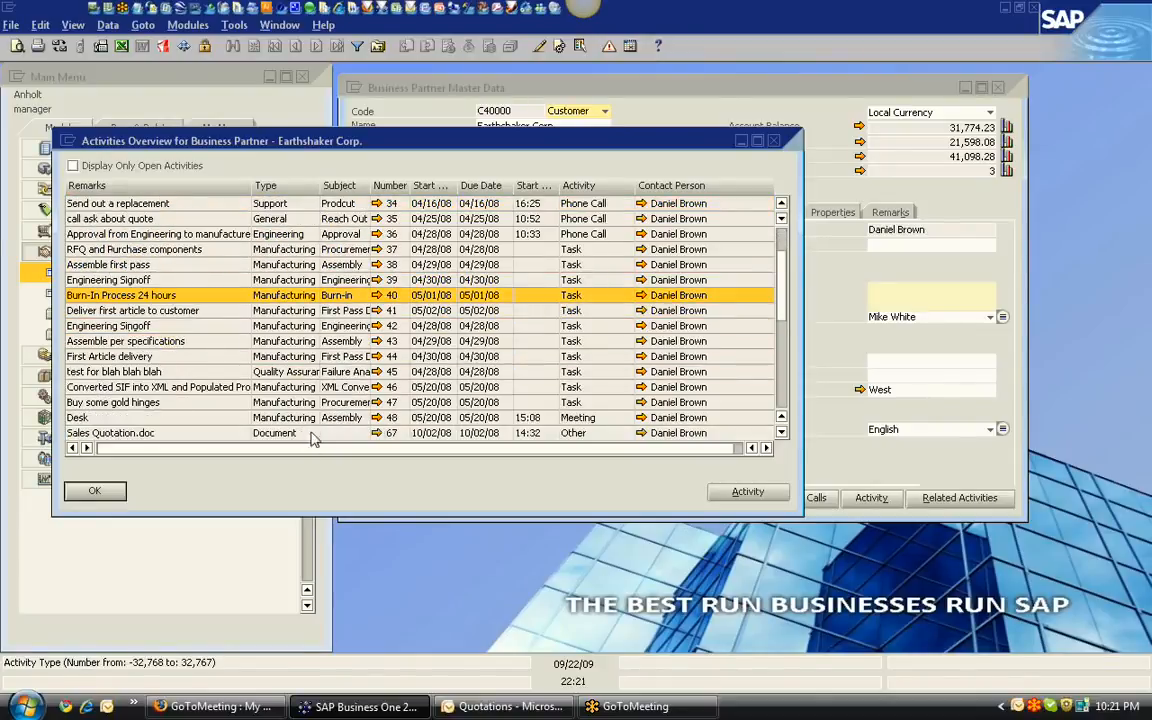
scroll(325, 428, "down", 1)
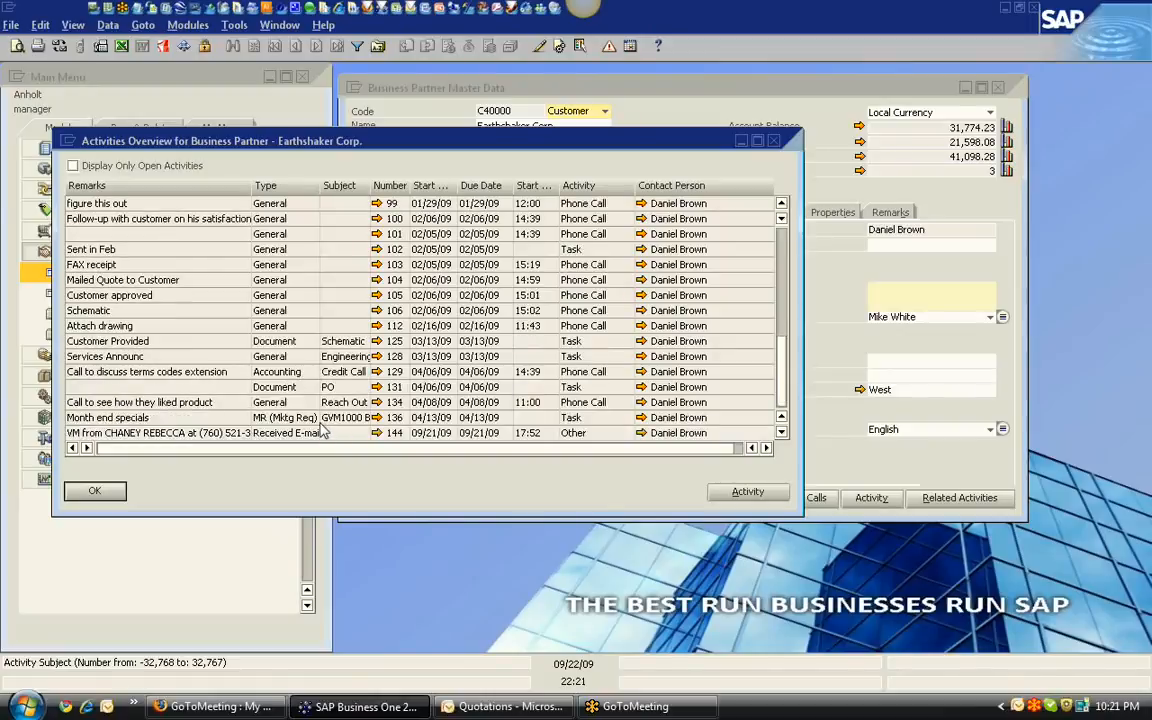
- Highlight the received e-mail activity of Earthshaker Corp., close the activities overview and master data windows, and collapse the Business Partners module
left_click(155, 433)
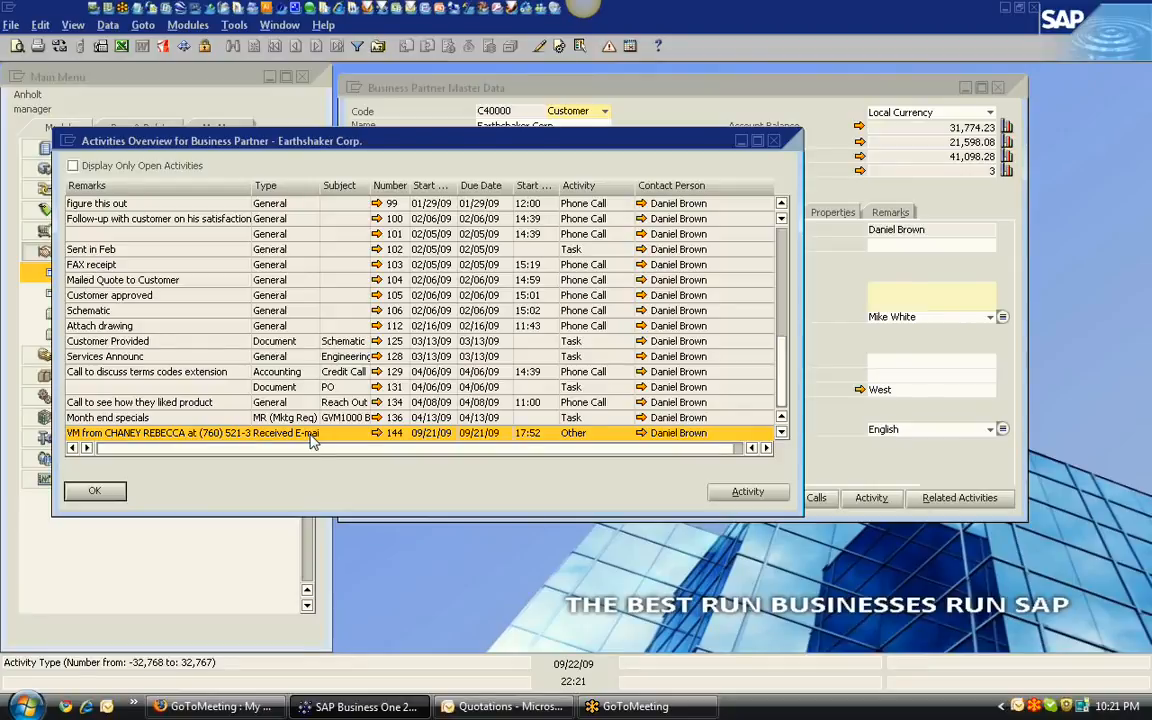
left_click(774, 142)
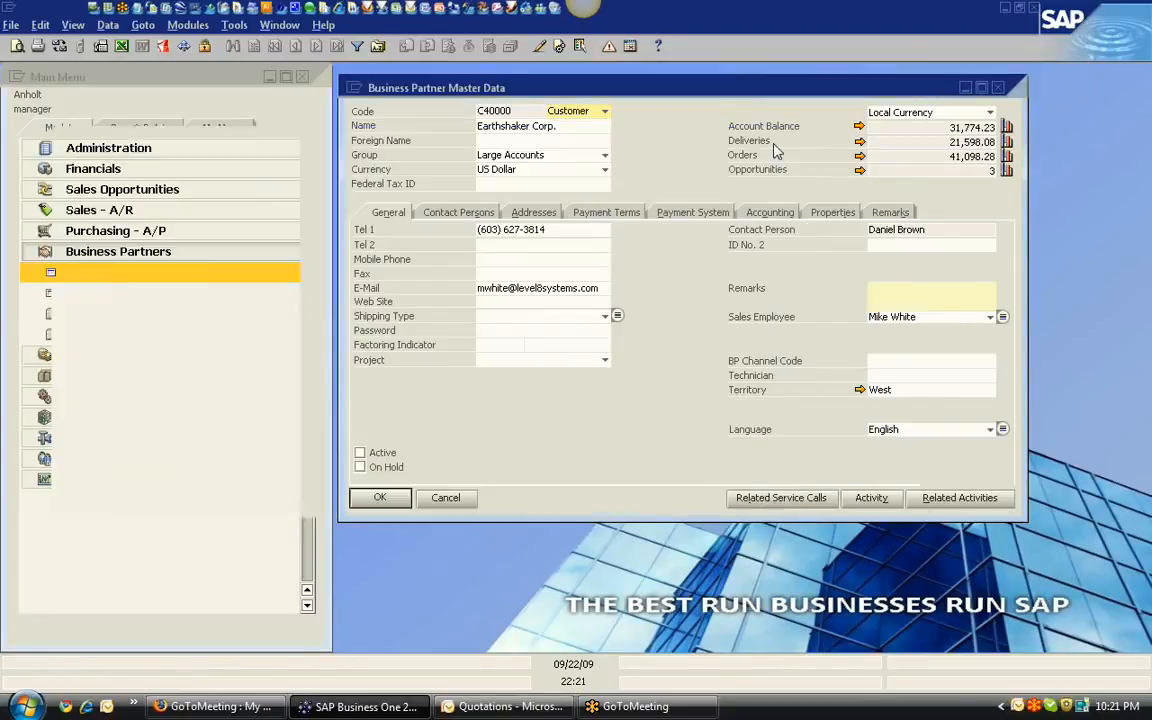
left_click(998, 90)
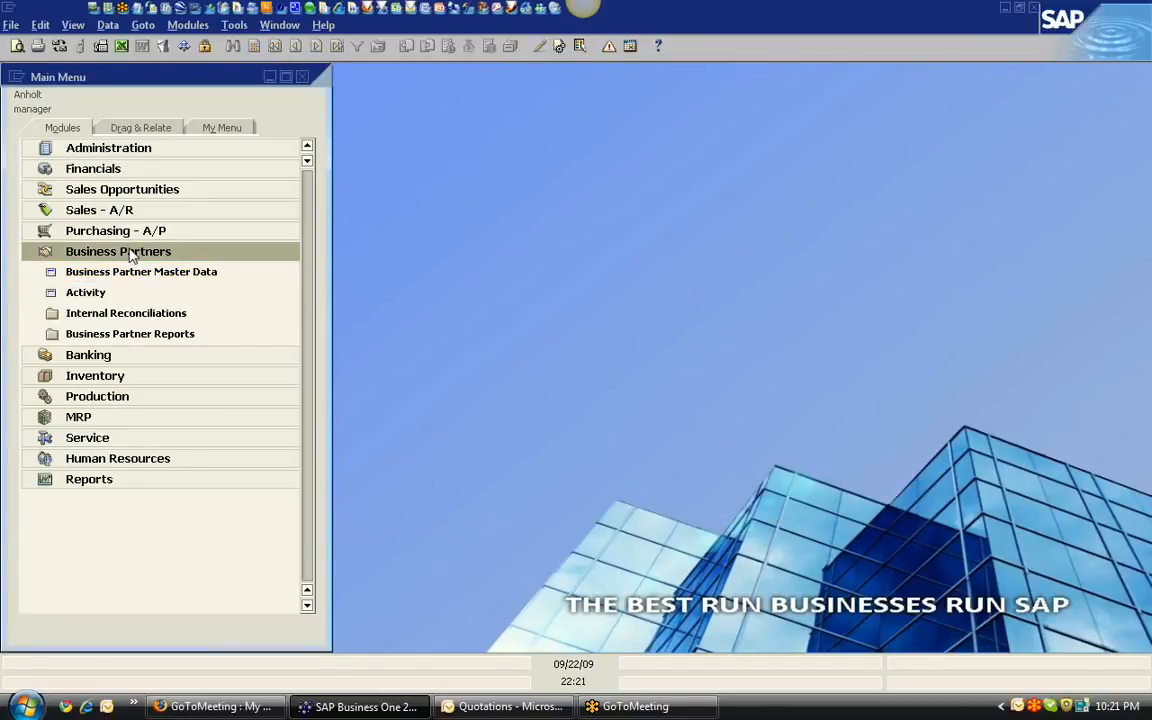
left_click(129, 256)
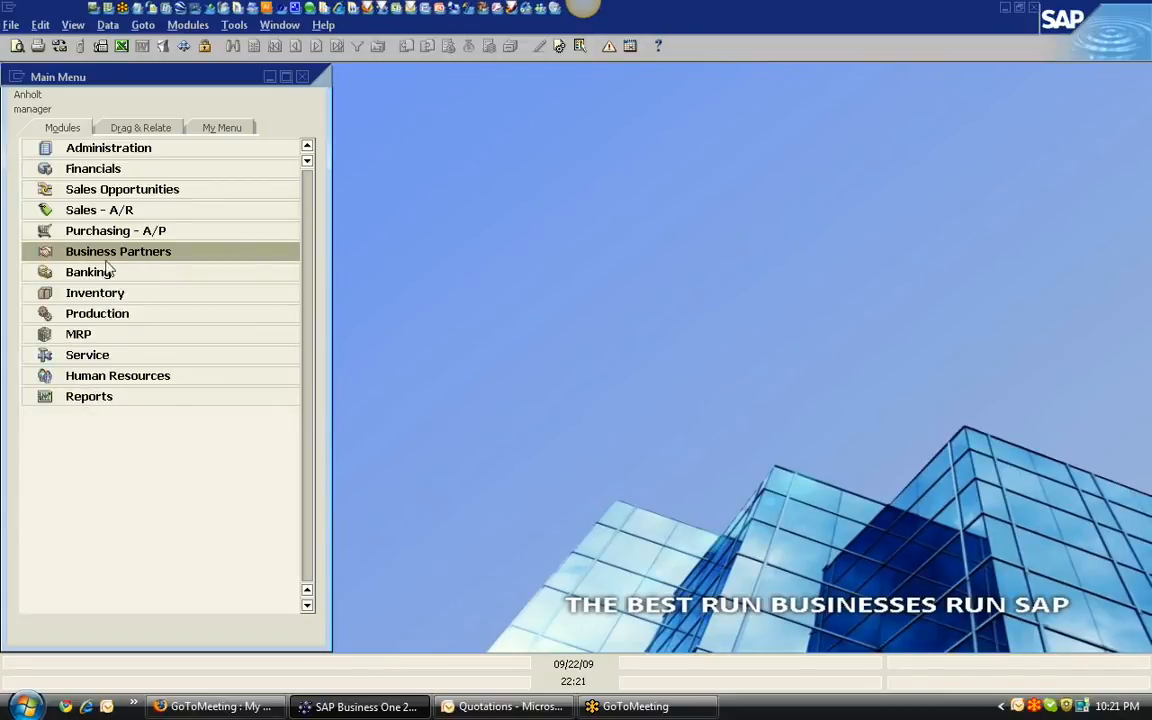
- Look through the Banking module's functions and the Inventory module's price list and special price options
left_click(100, 271)
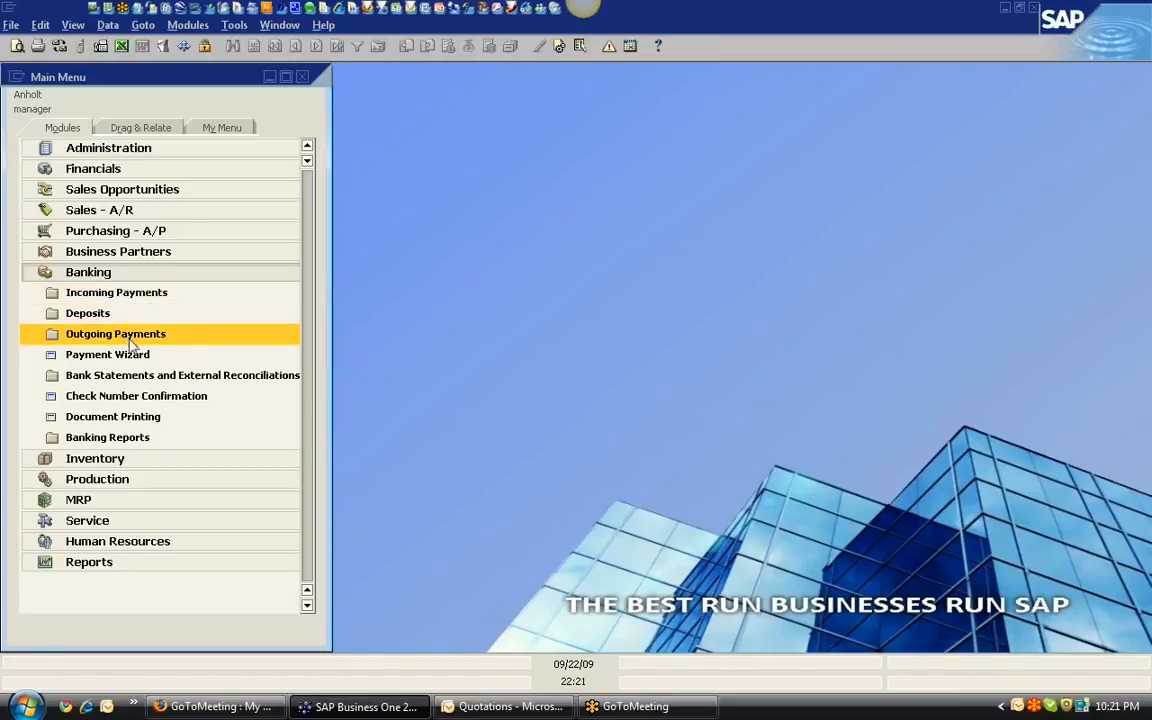
left_click(116, 280)
left_click(116, 295)
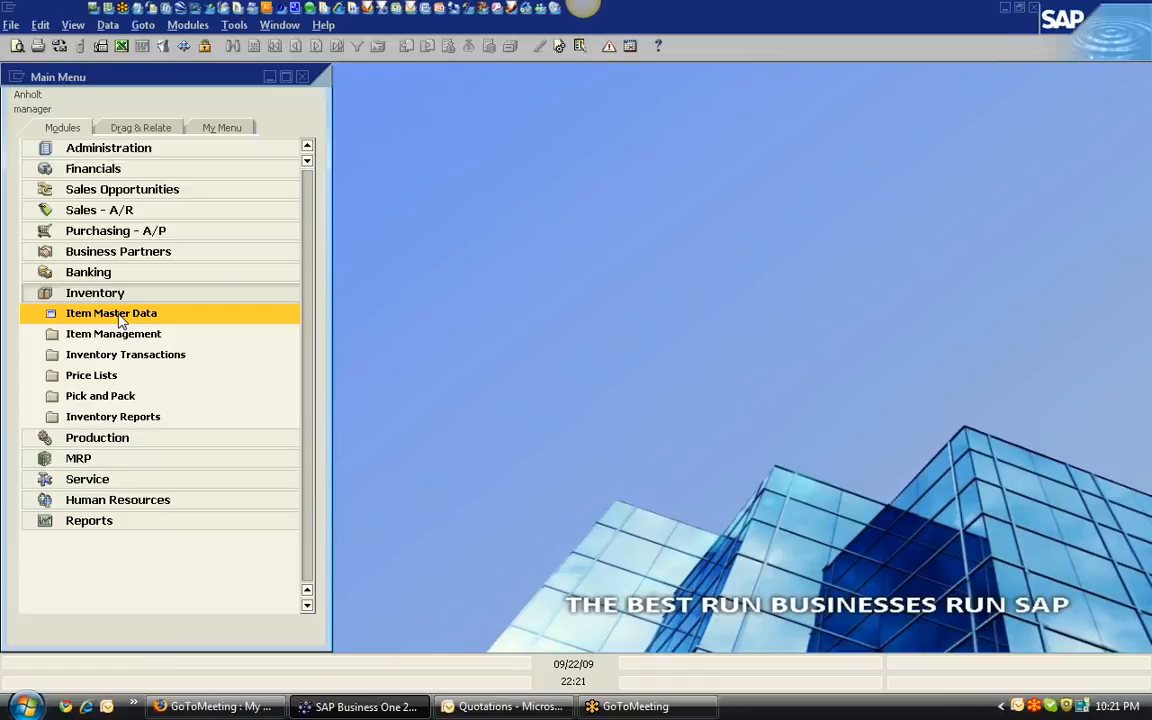
left_click(107, 378)
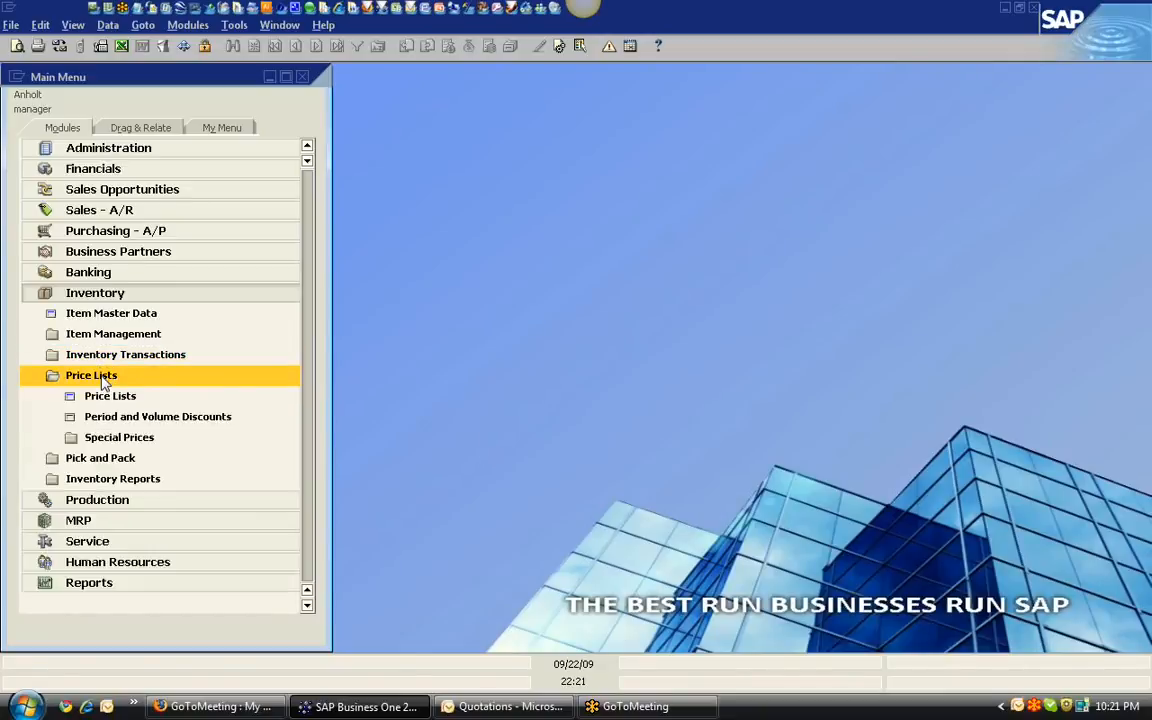
left_click(120, 437)
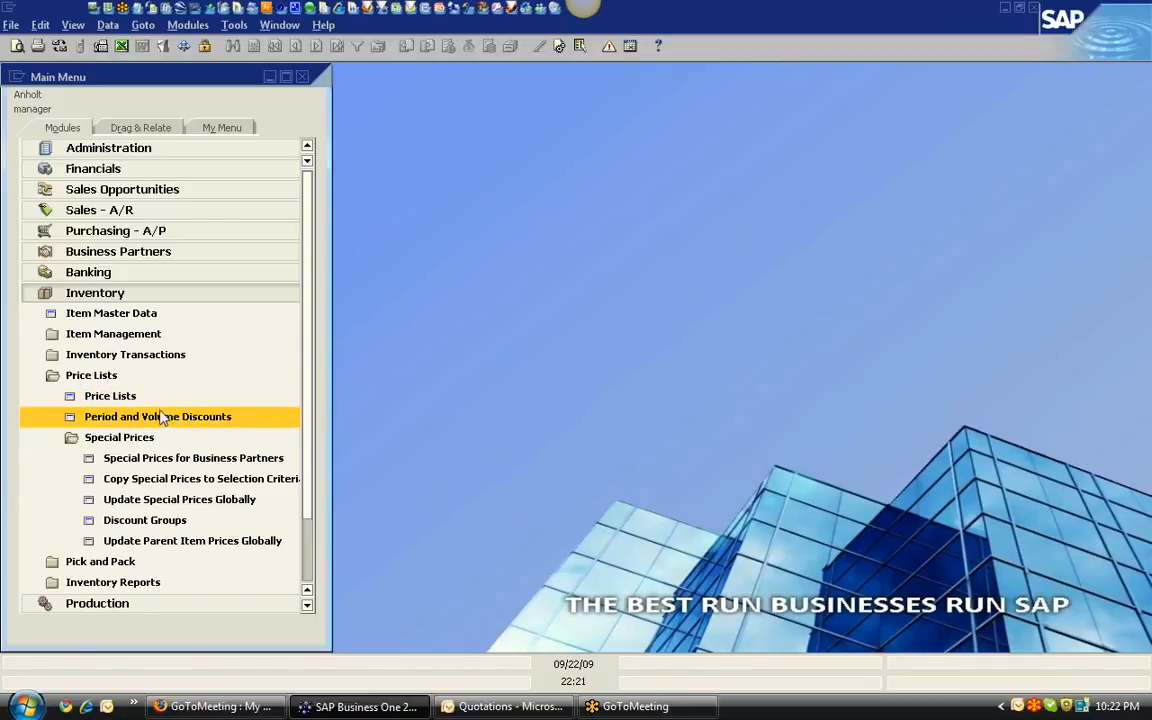
- Open the Pick and Pack Manager, review the open, released and picked orders, and close it along with the Inventory module
left_click(136, 563)
left_click(140, 583)
left_click(213, 544)
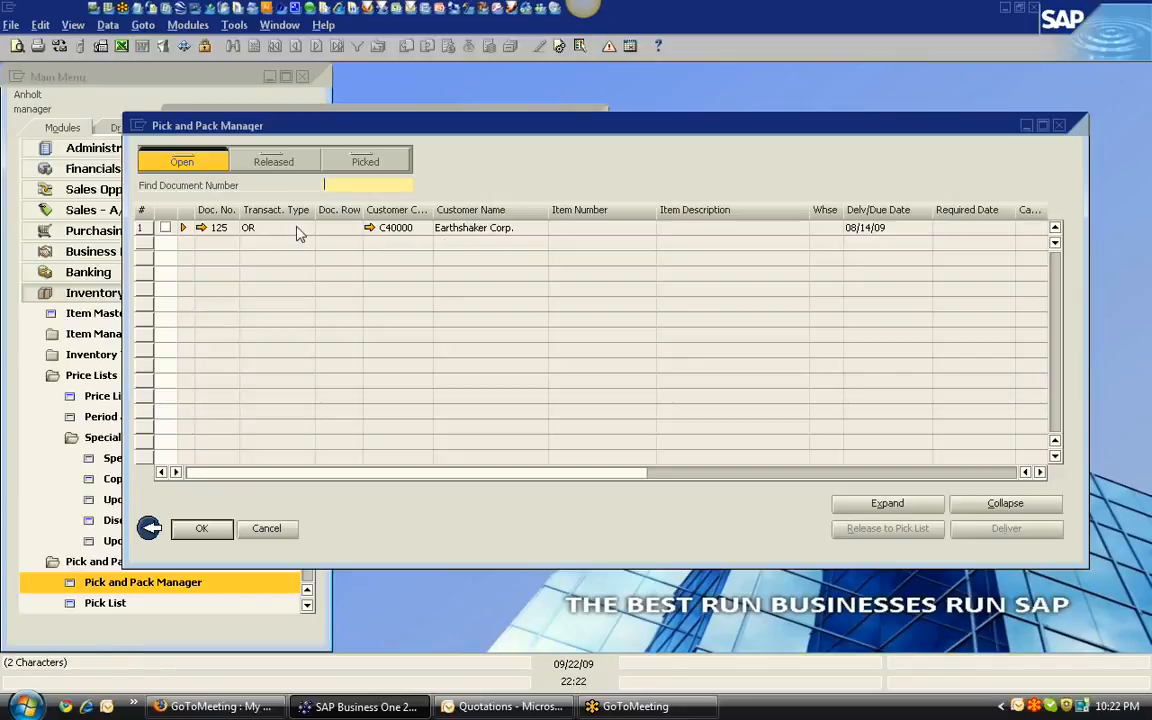
left_click(279, 170)
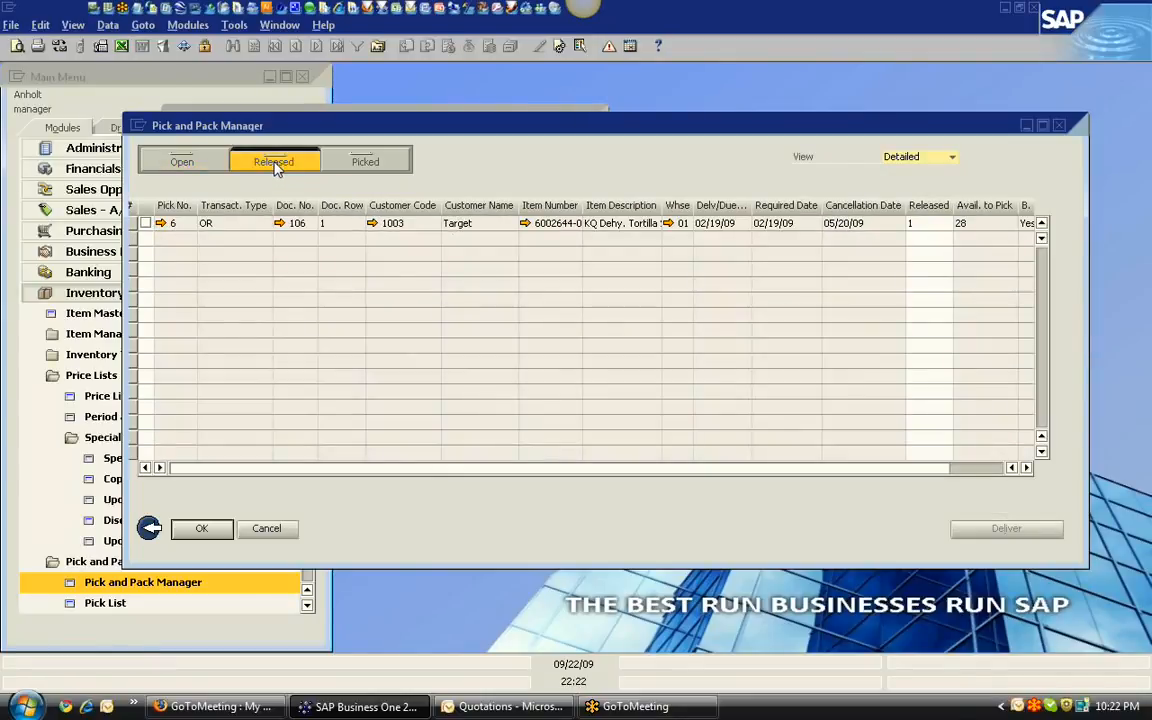
left_click(386, 162)
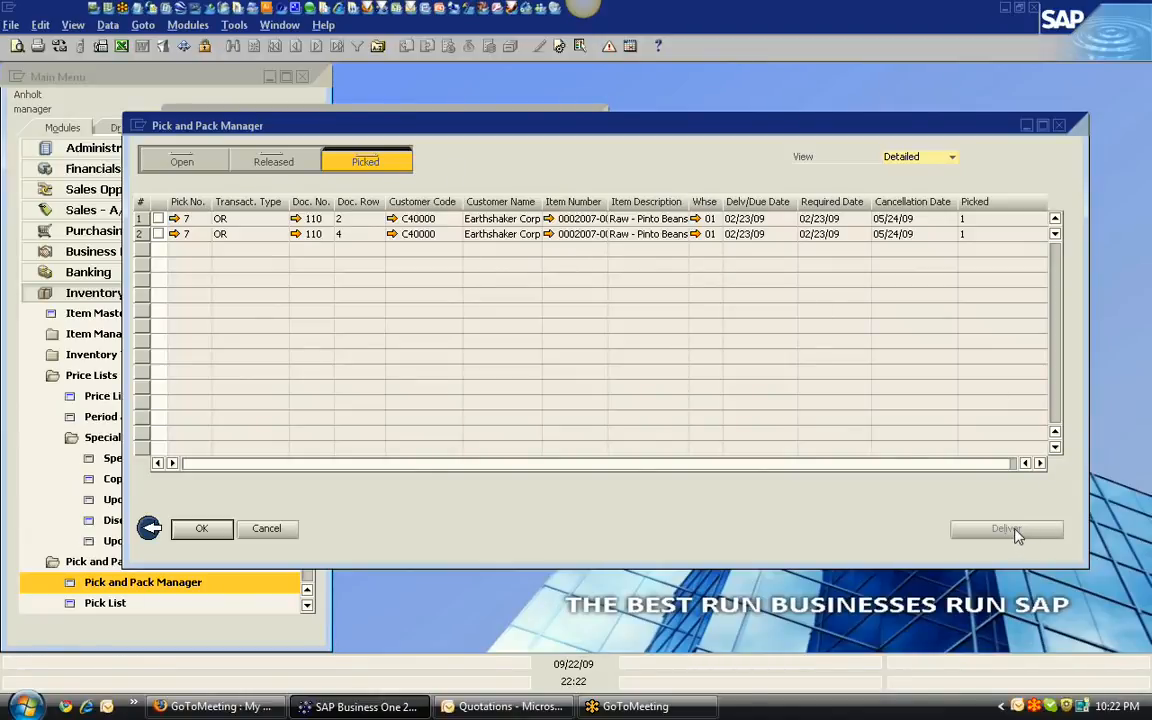
key("Escape")
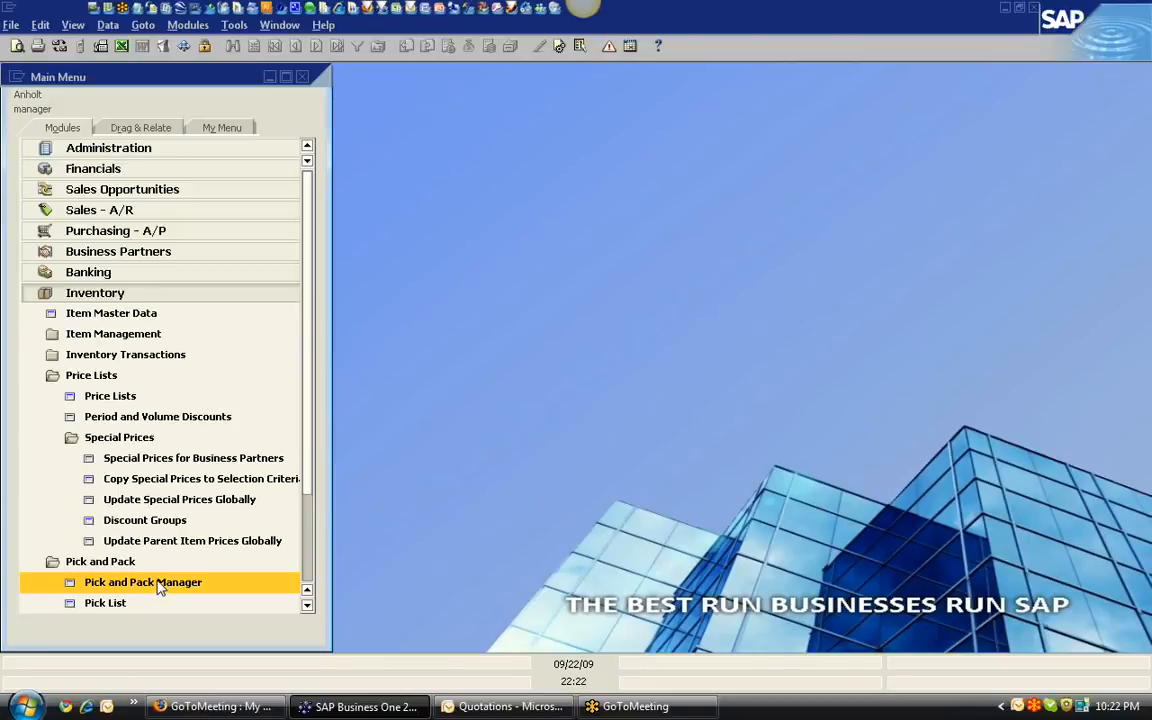
left_click(132, 293)
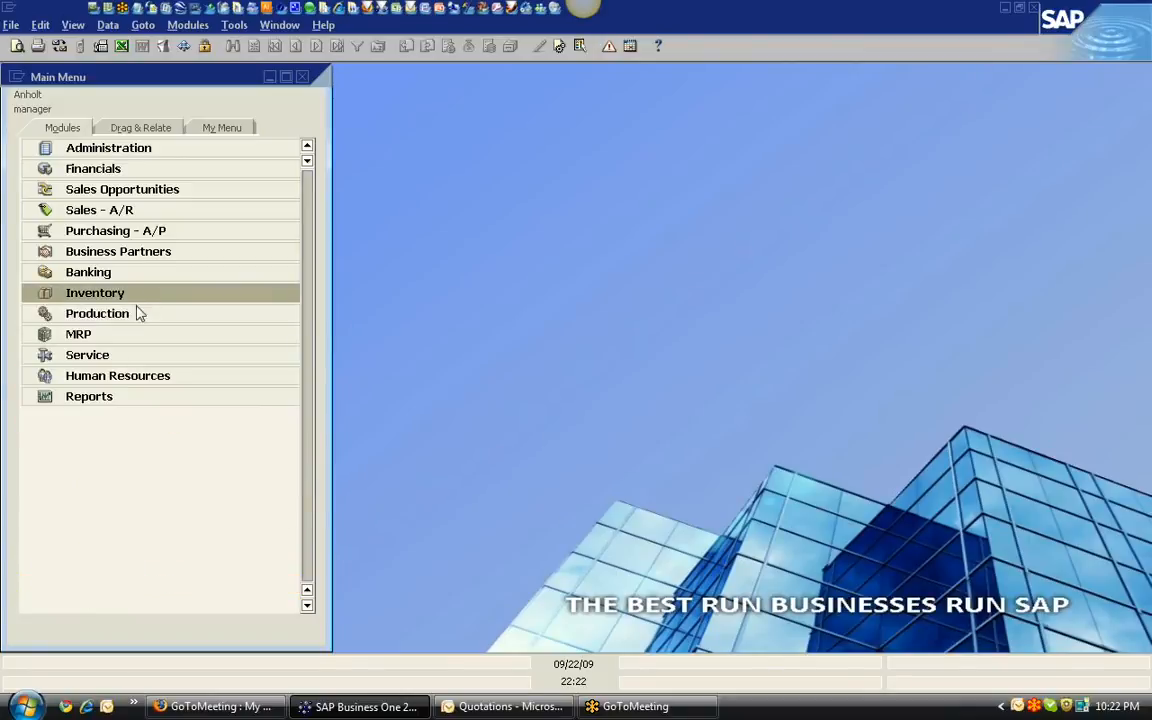
- Look over the Production functions and bring up the MRP Order Recommendation list
left_click(137, 314)
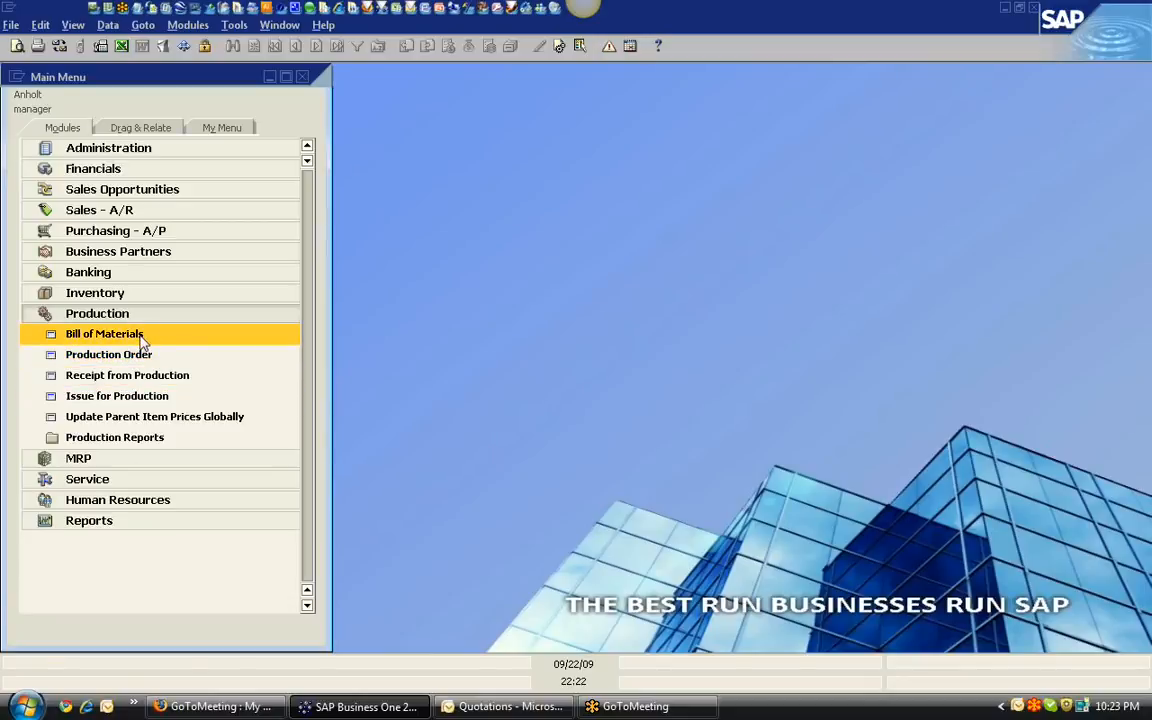
left_click(130, 316)
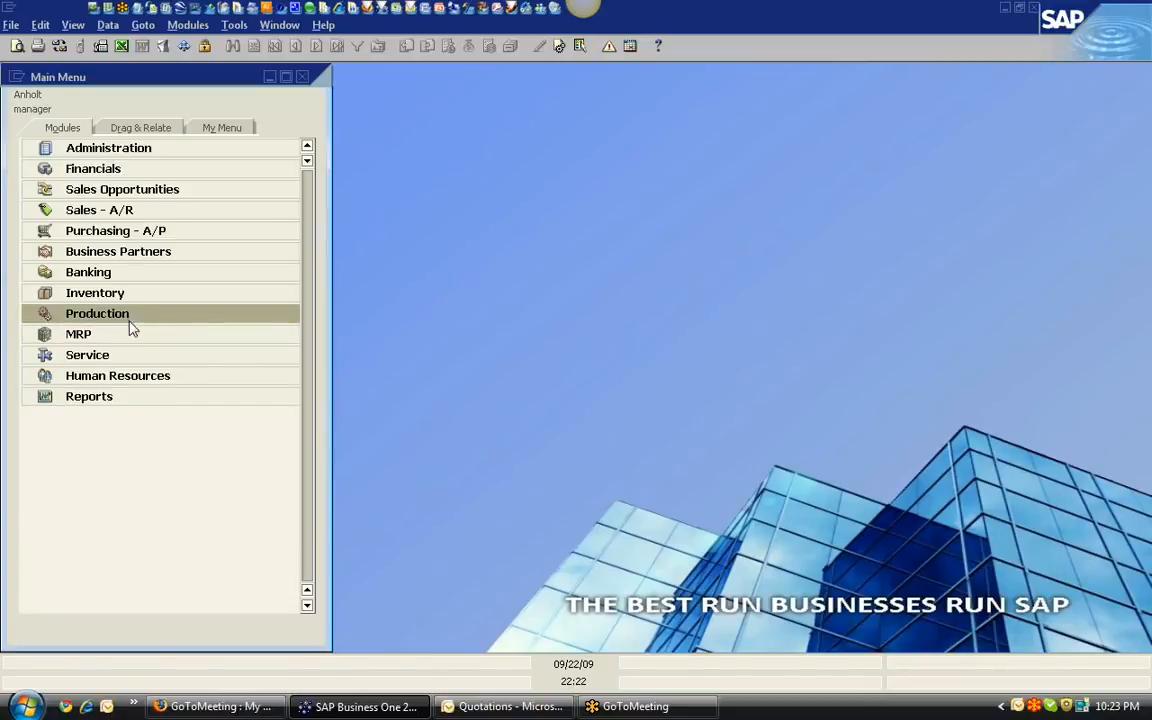
left_click(128, 335)
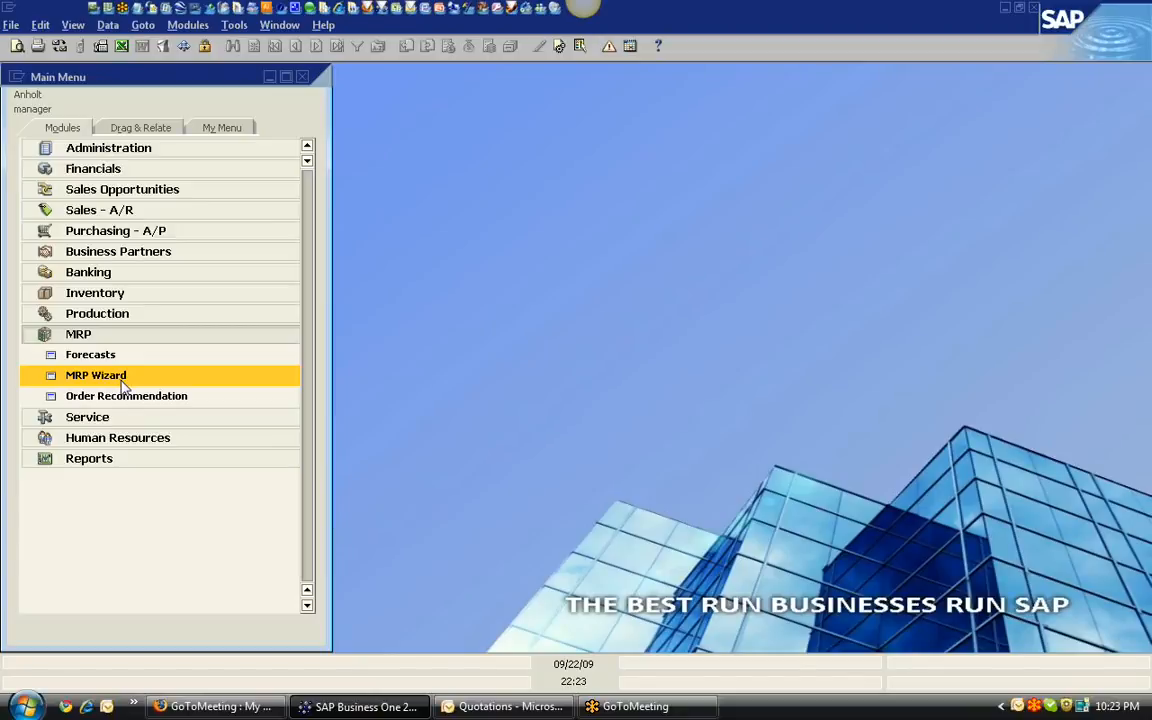
left_click(130, 397)
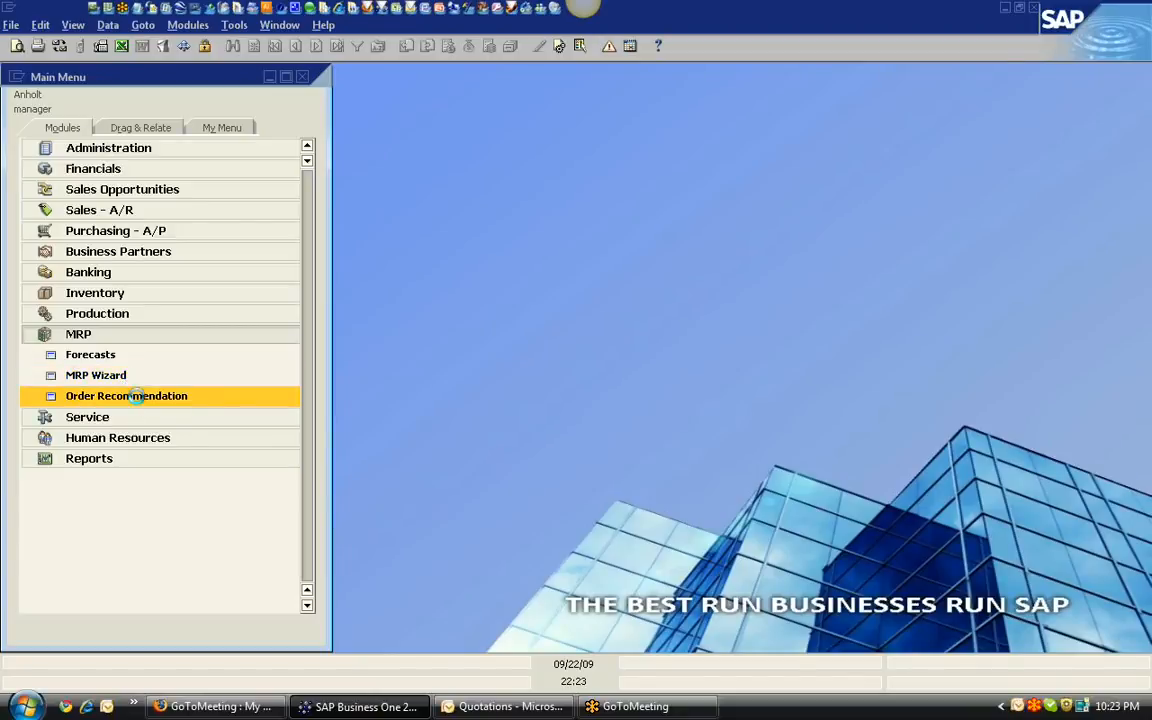
left_click(222, 497)
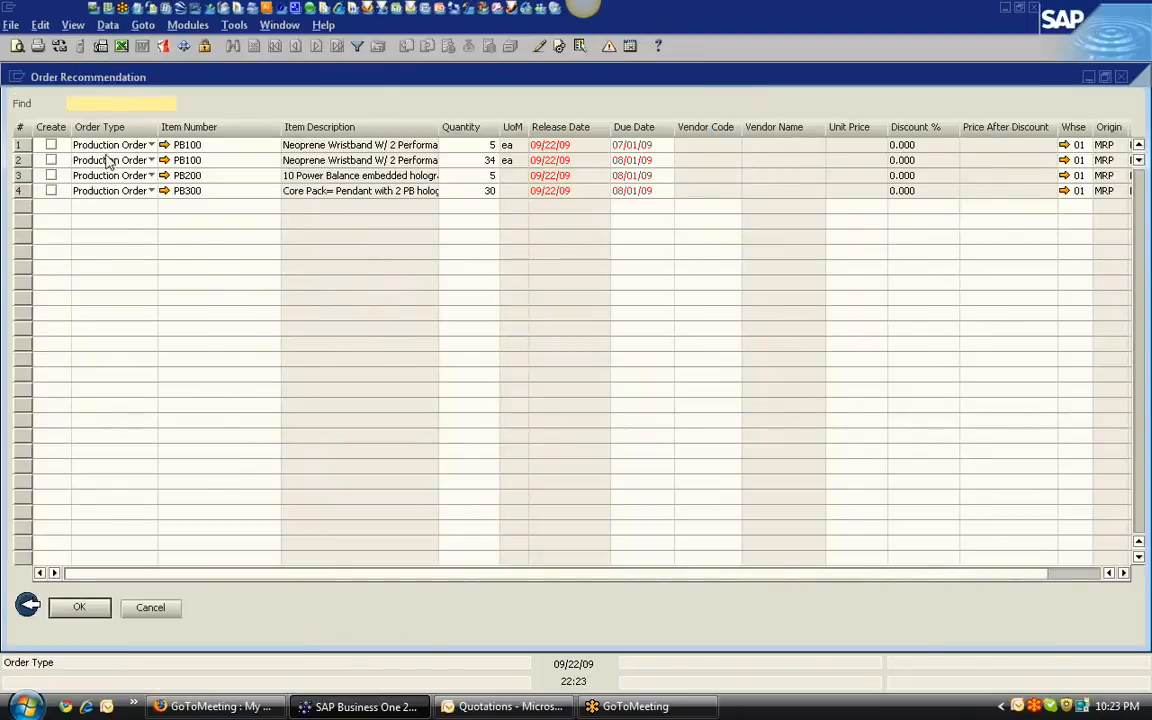
- Mark all four order recommendations for creation and set the order type of item PB300 to Purchase Order
left_click(51, 145)
left_click(51, 160)
left_click(51, 175)
left_click(151, 190)
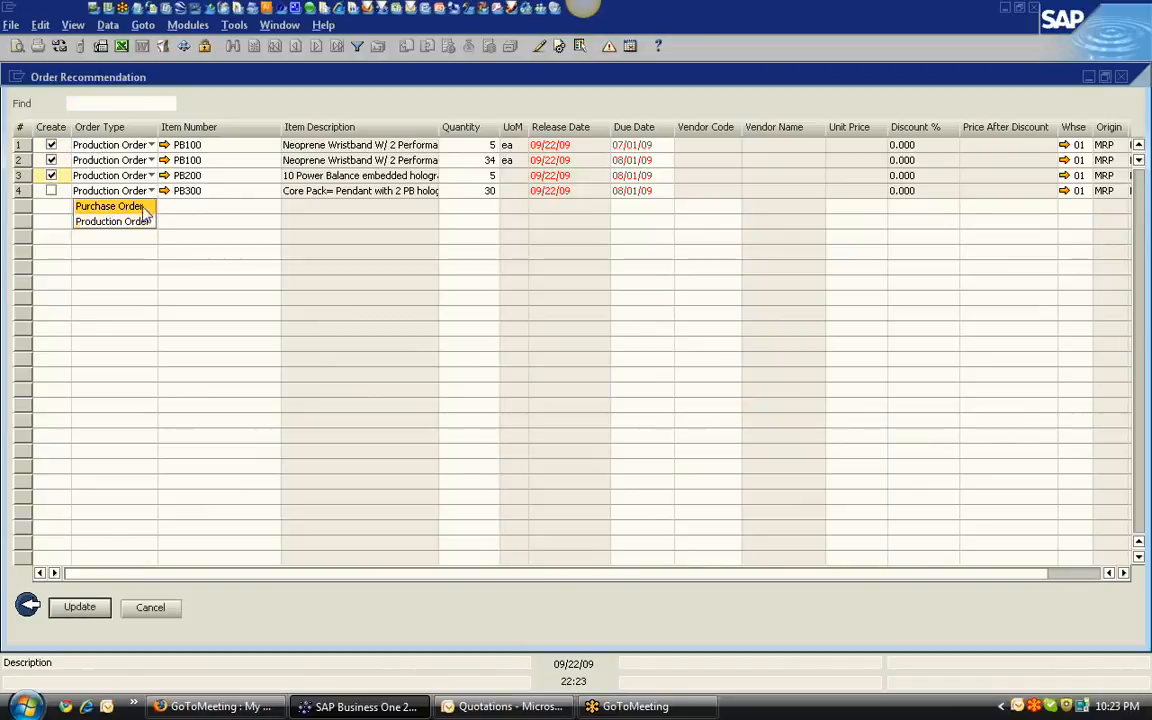
left_click(140, 206)
left_click(51, 190)
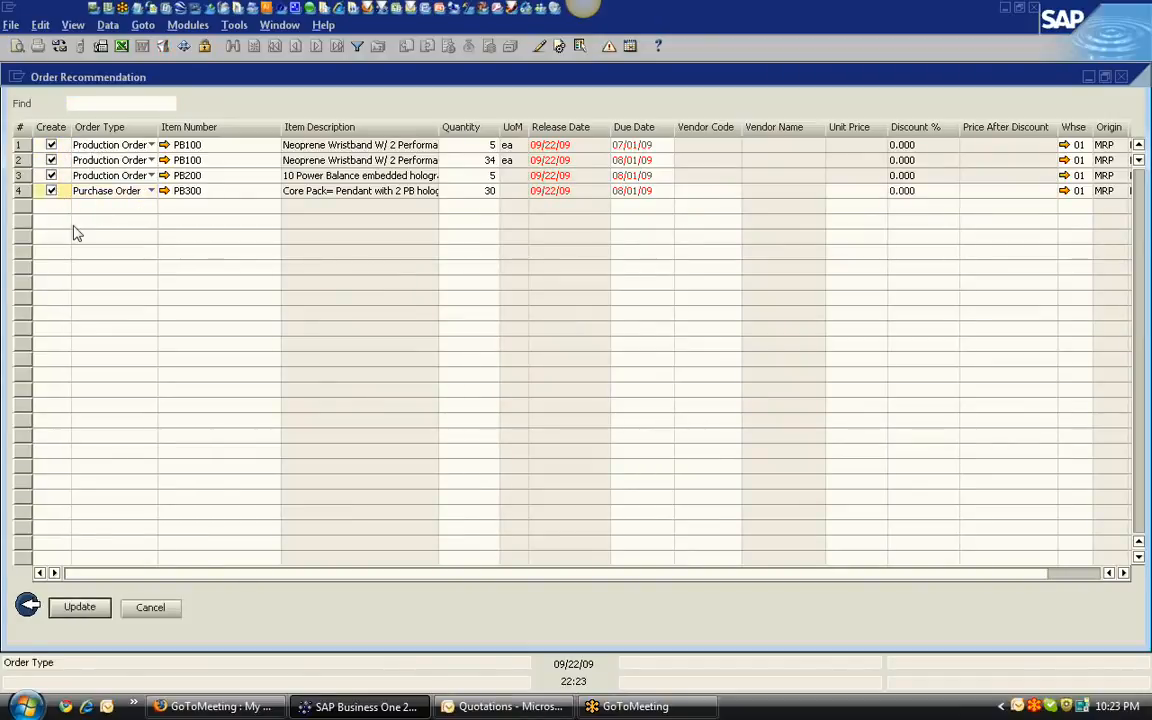
- Check the quantity and due date fields of the order recommendations, update the list and close it
left_click(466, 176)
left_click(466, 196)
left_click(645, 145)
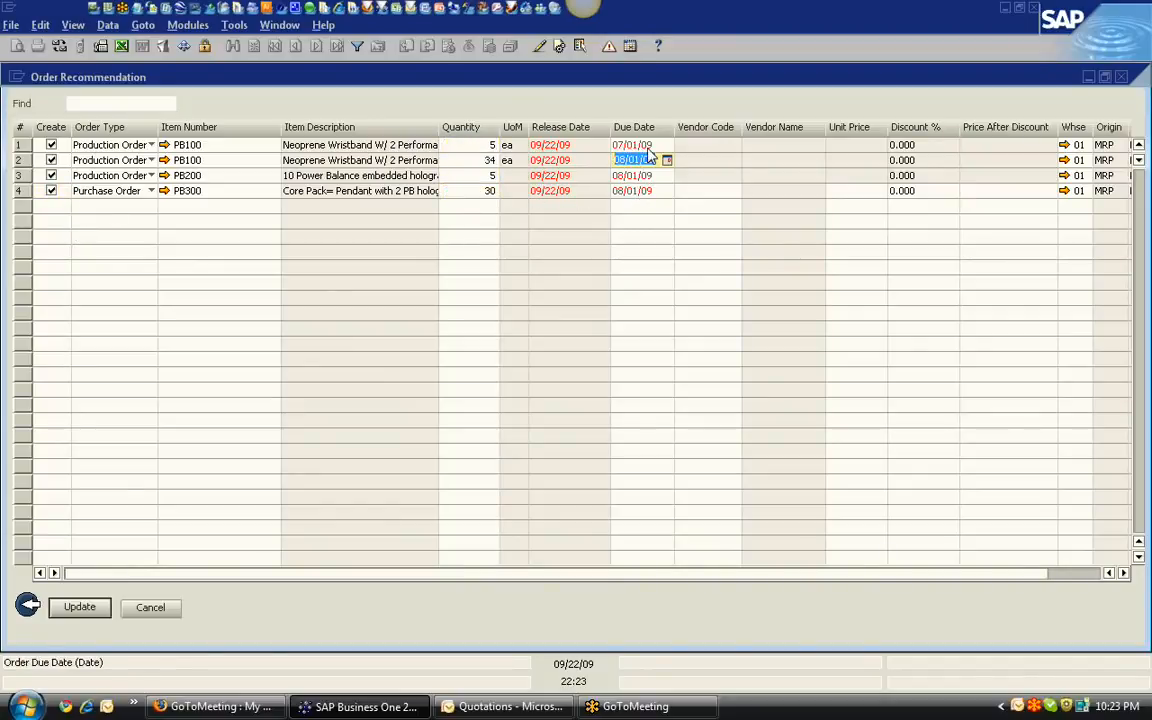
left_click(80, 609)
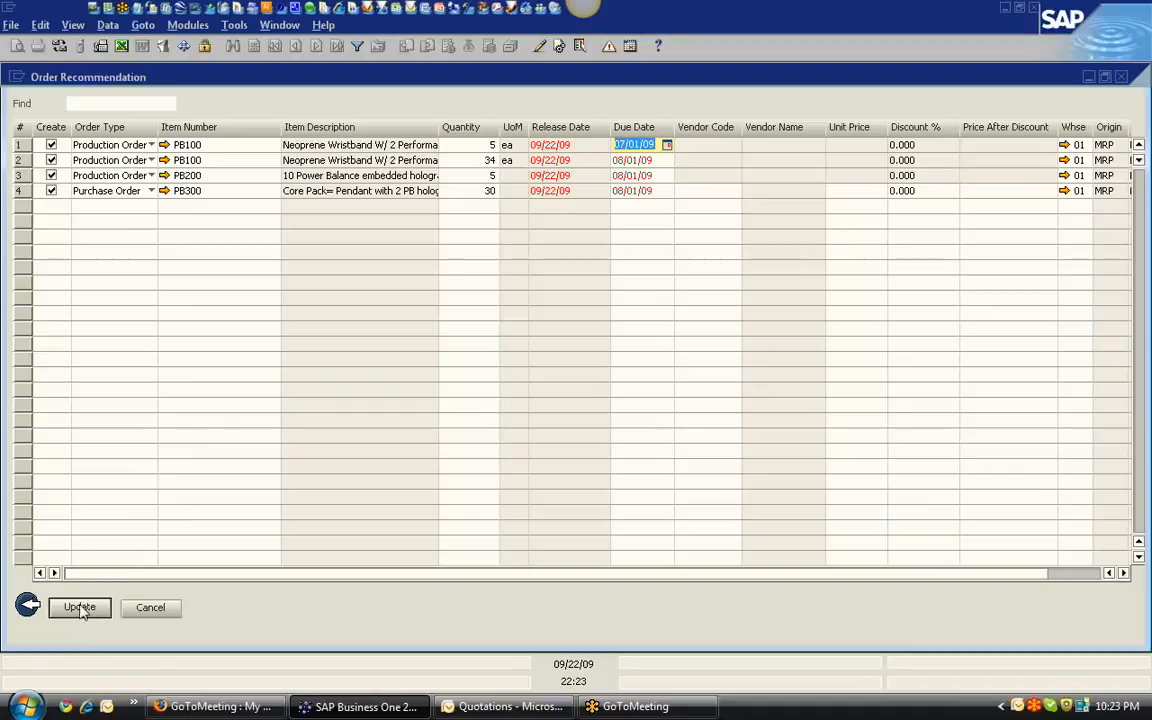
left_click(29, 607)
left_click(300, 500)
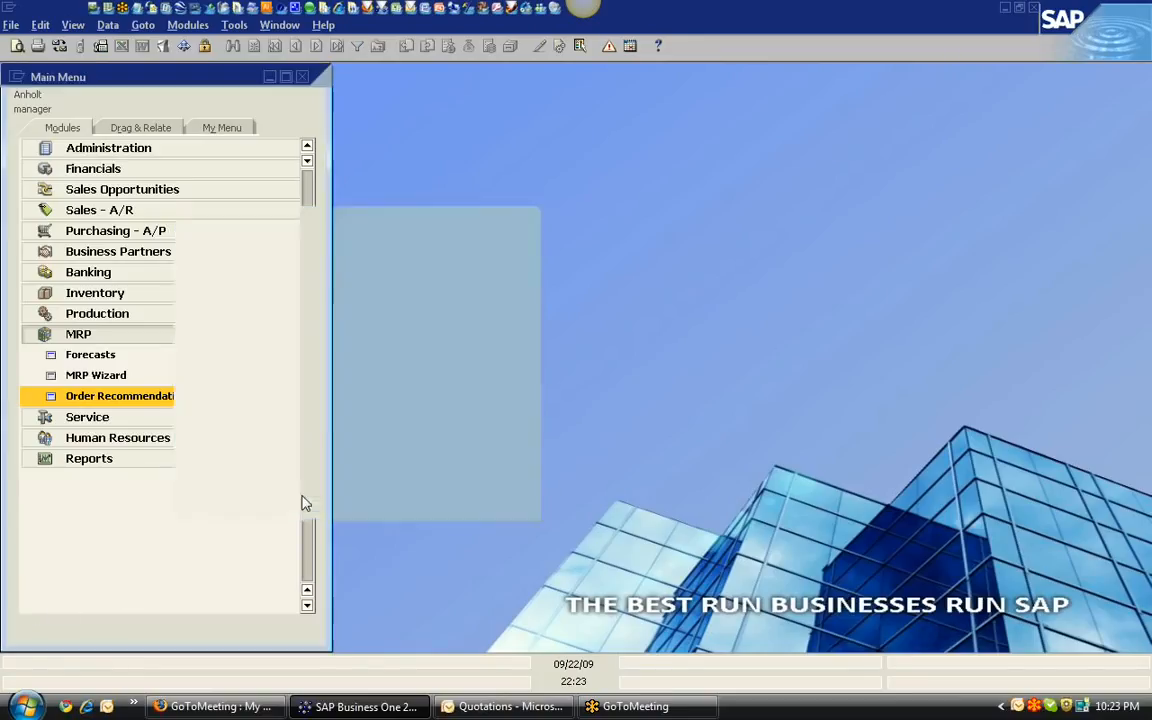
- Open the Service Monitor among the service reports, view the open and overdue service call graphs, and close it
left_click(92, 317)
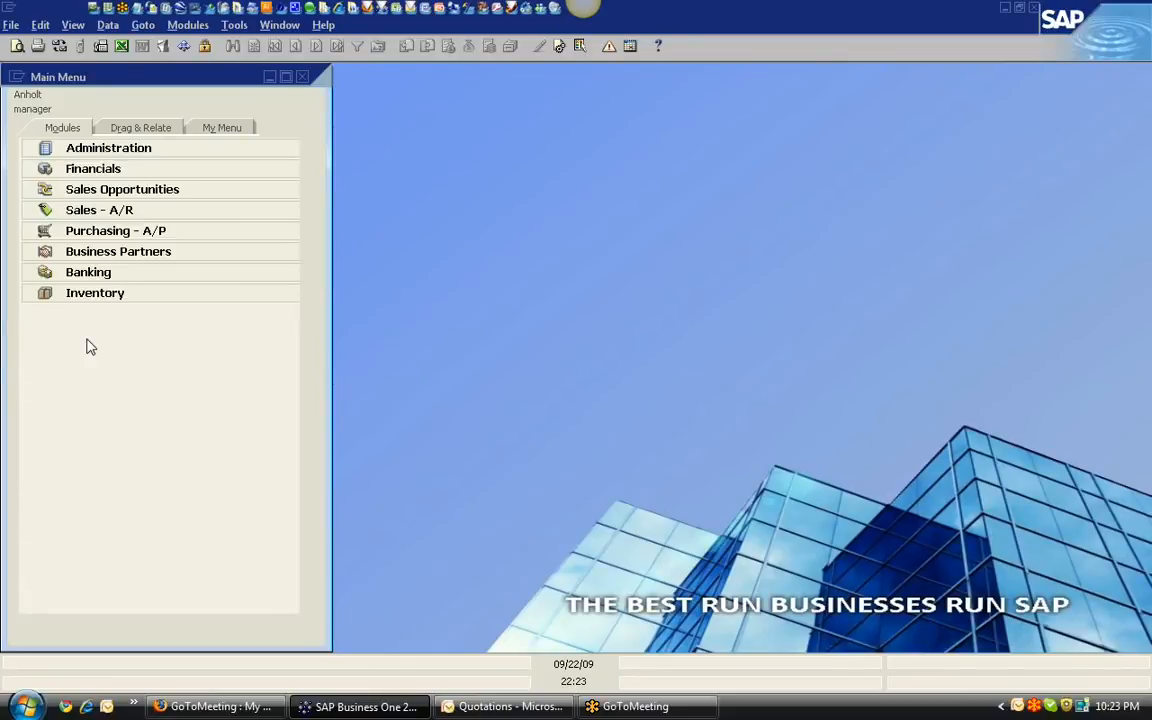
left_click(96, 358)
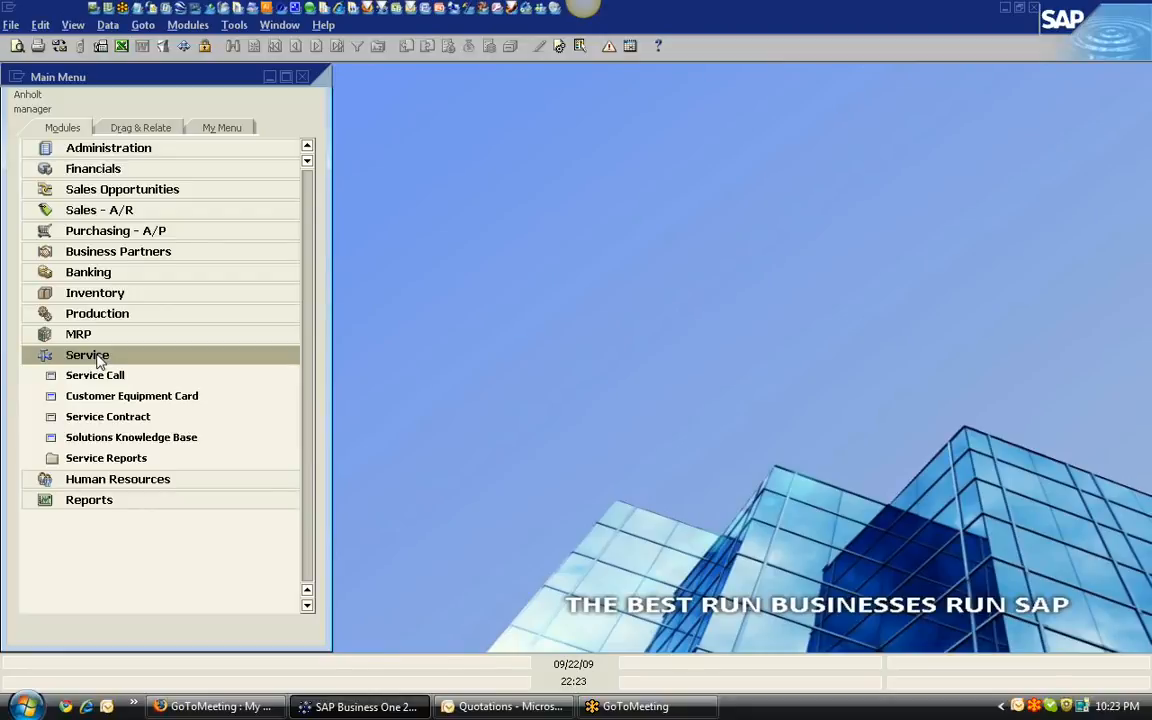
left_click(100, 377)
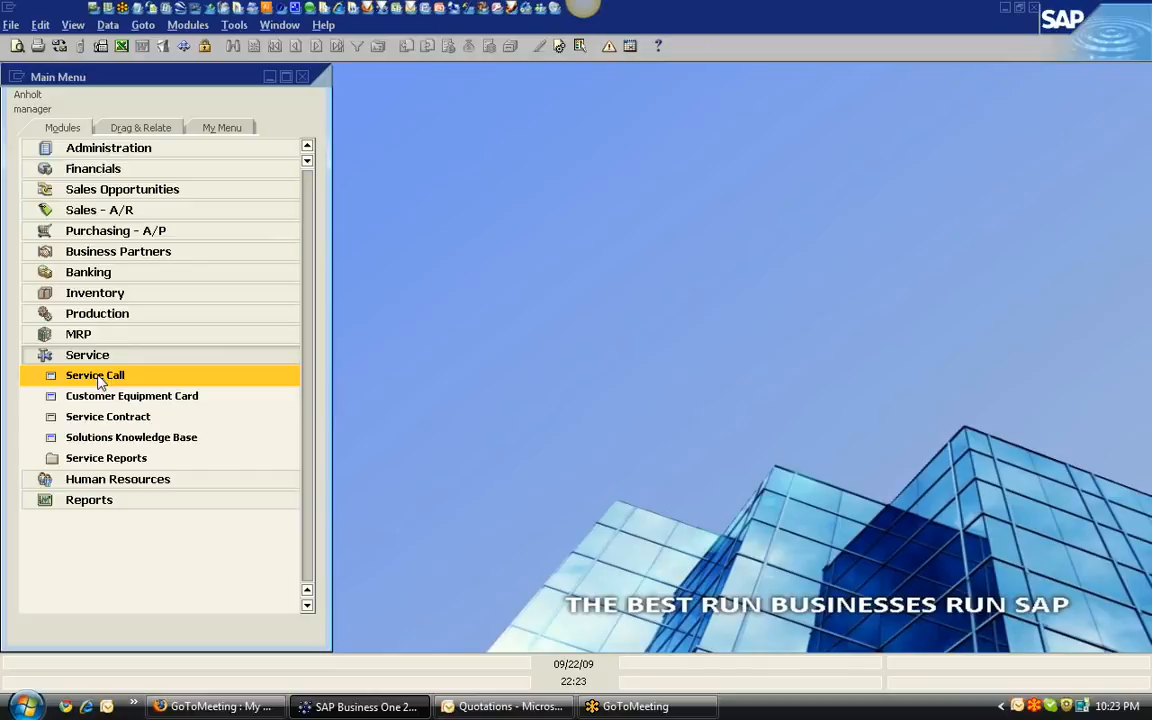
left_click(131, 458)
left_click(143, 541)
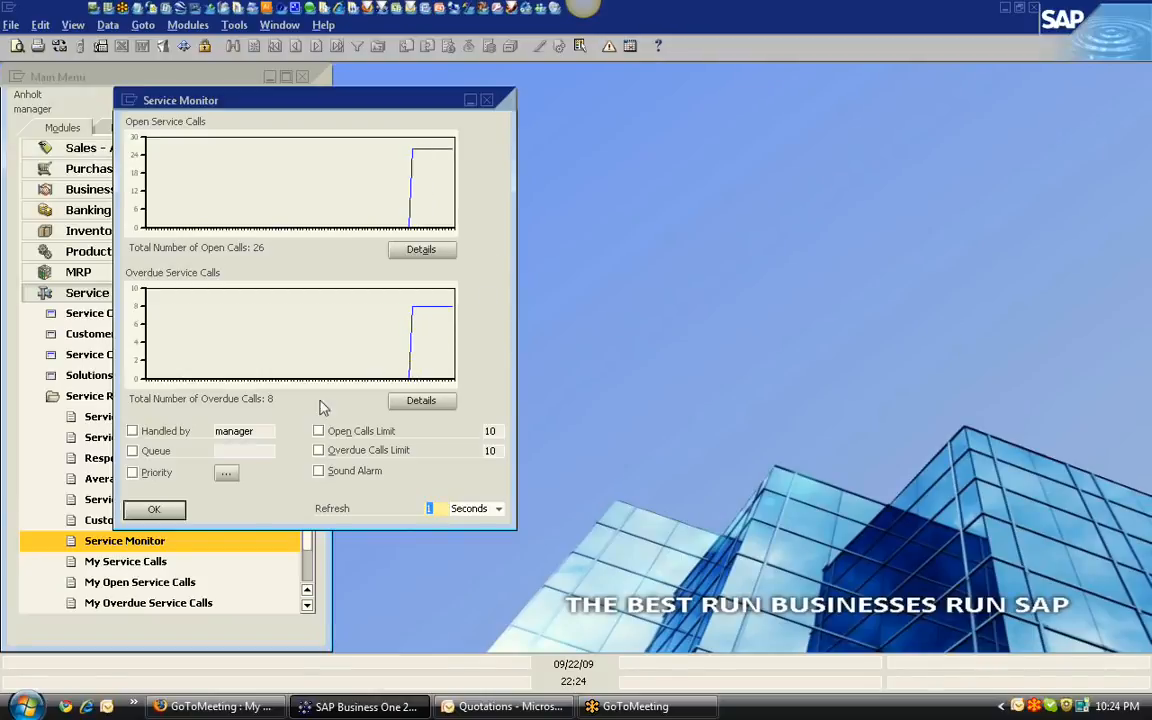
left_click(155, 511)
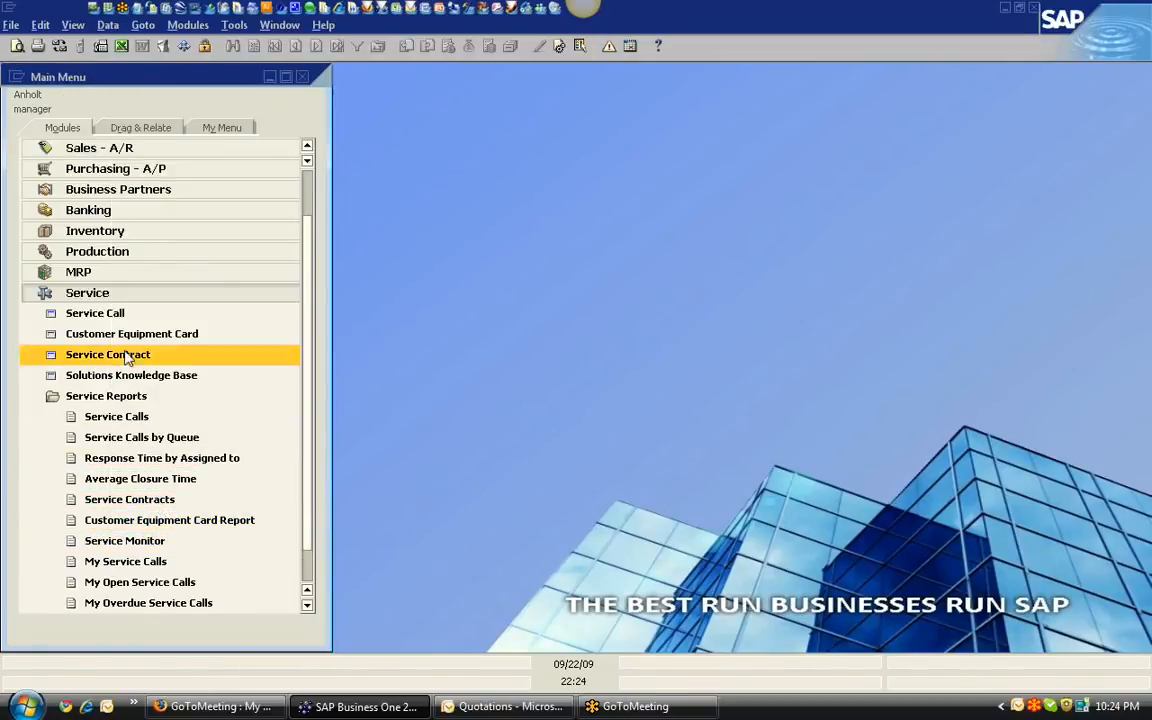
- Open the Earthshaker Corp. service call about dim LED lights and review its remarks, activities, history and general details
left_click(100, 313)
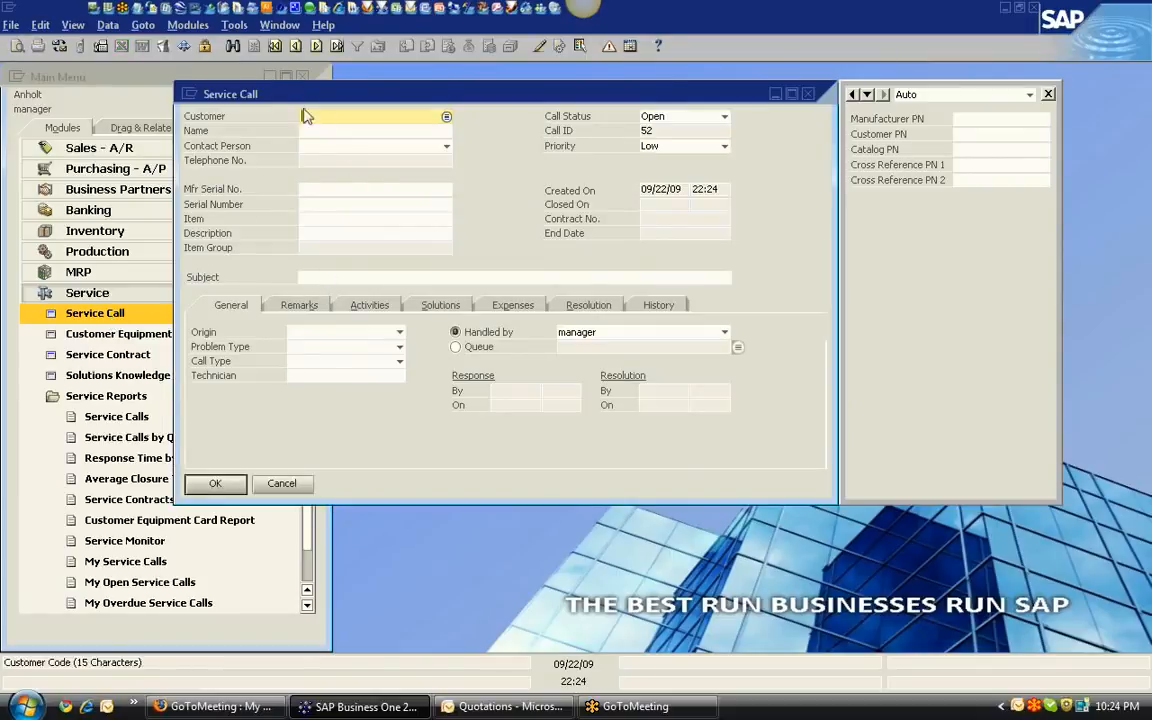
left_click_drag(401, 93, 343, 130)
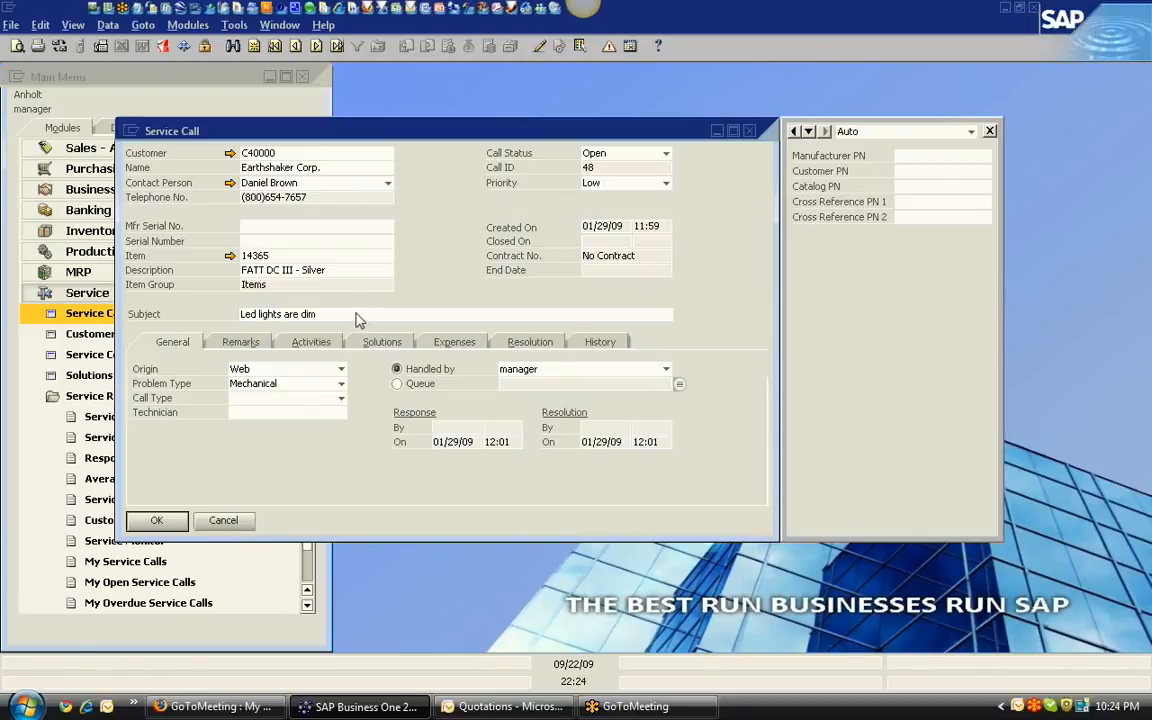
left_click(240, 345)
left_click(305, 343)
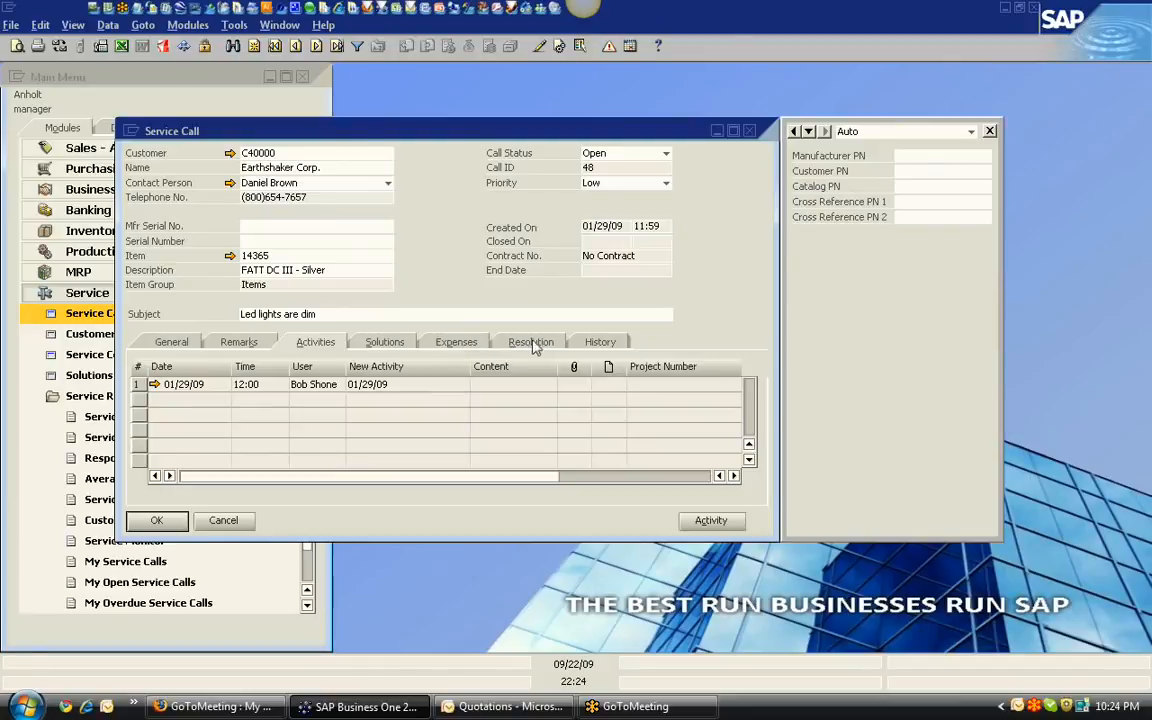
left_click(582, 345)
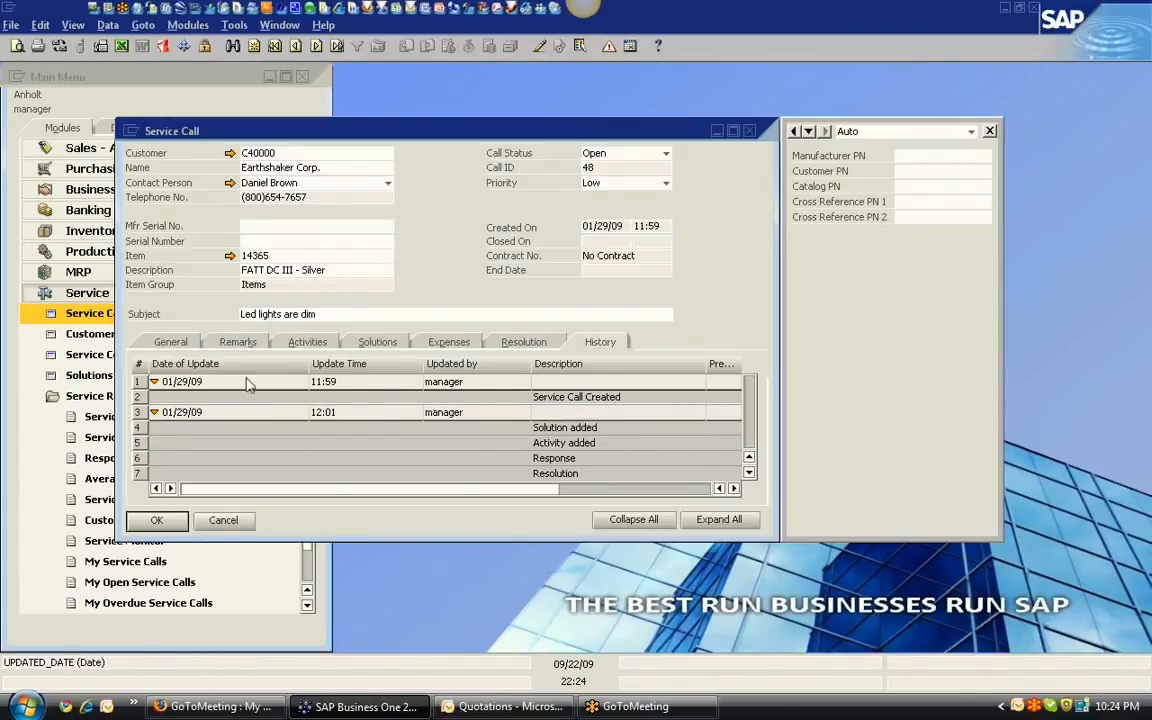
left_click(172, 343)
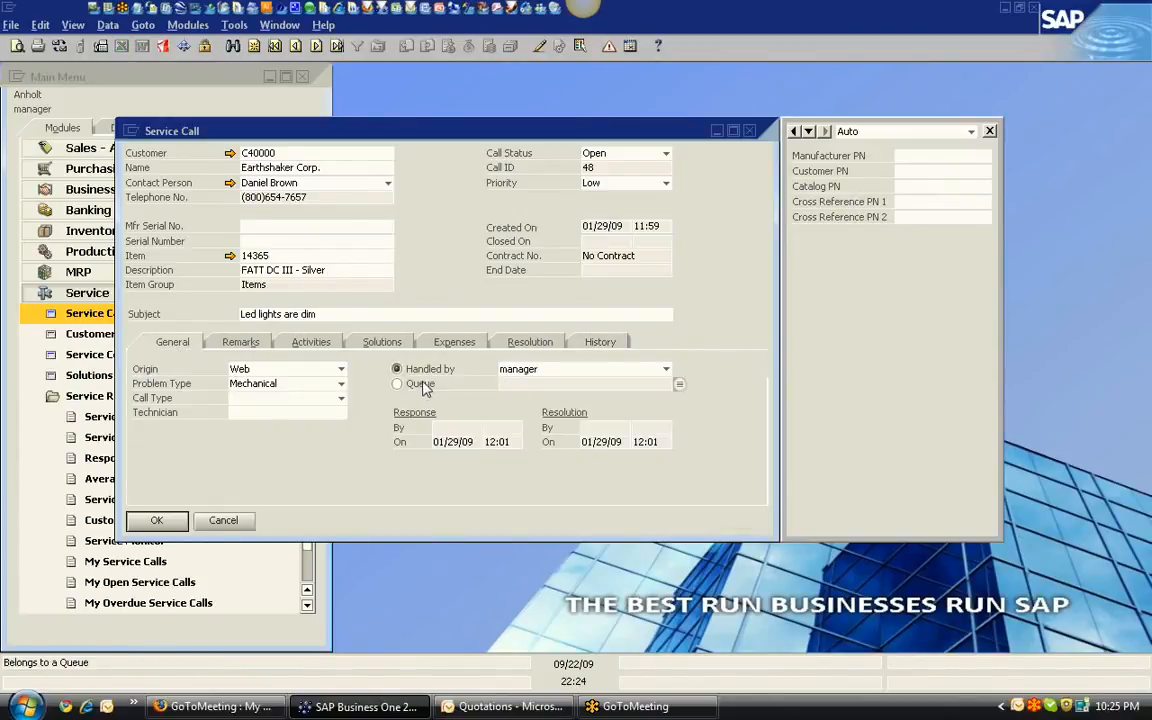
- Switch the service call's assignment to Queue, view the list of support queues without choosing one, and close the call without saving
left_click(661, 374)
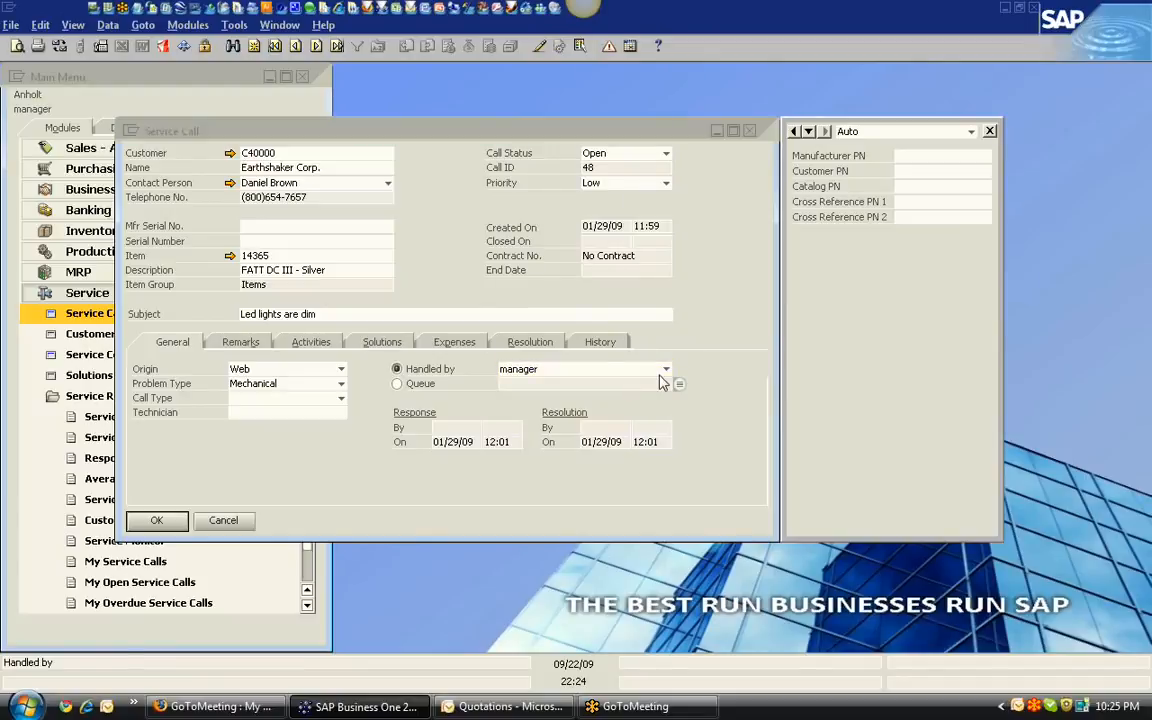
left_click(397, 384)
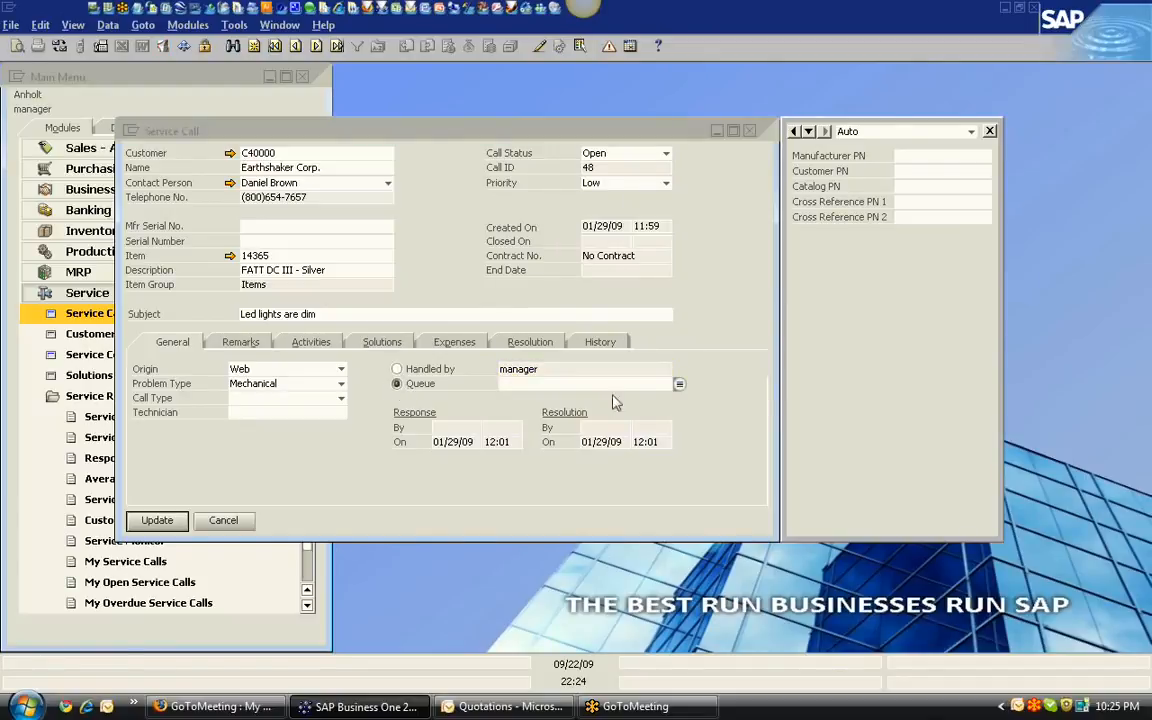
left_click(679, 384)
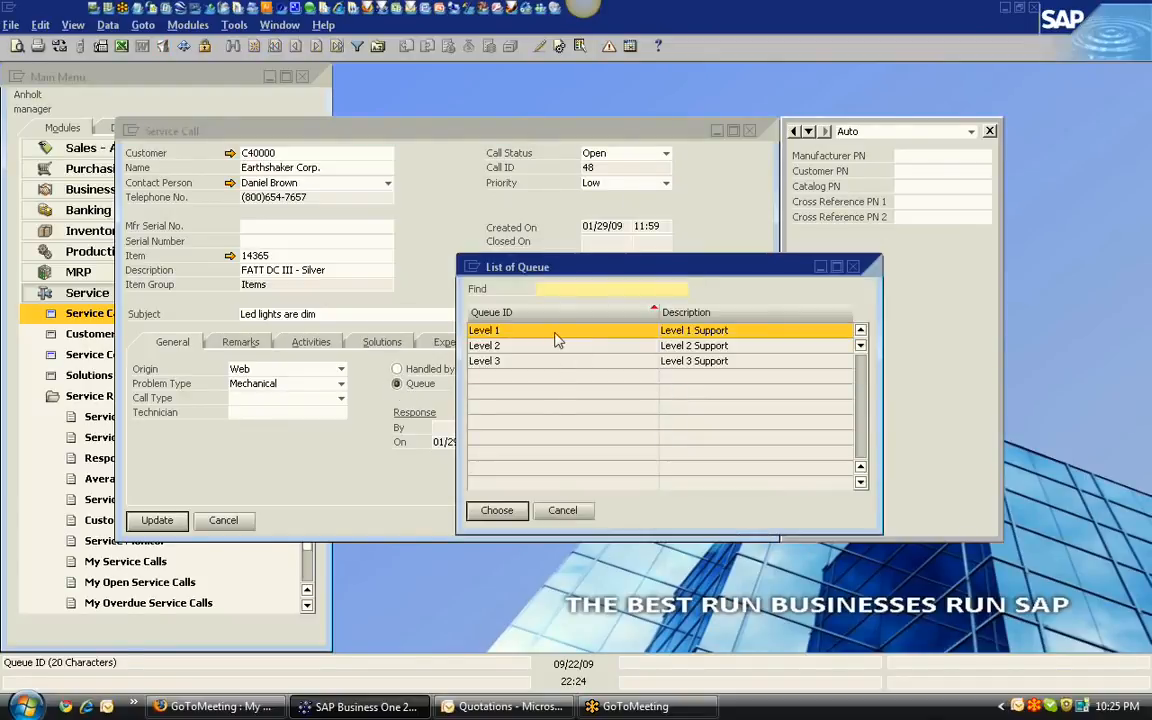
left_click(562, 510)
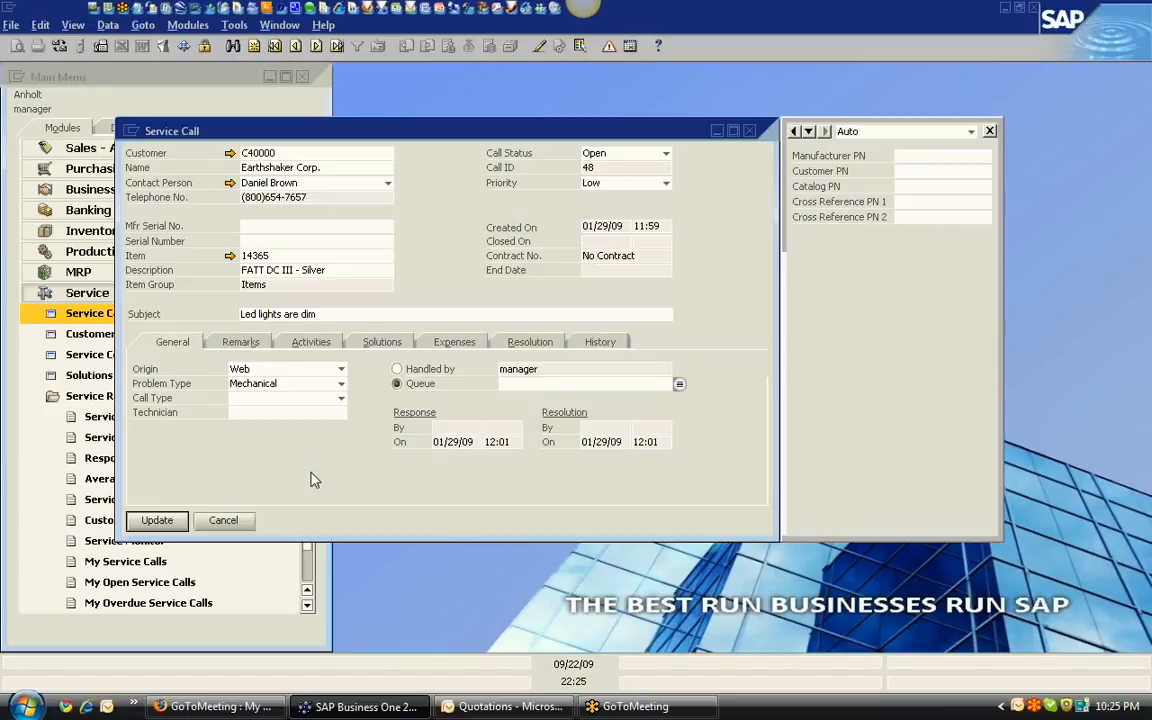
left_click(223, 521)
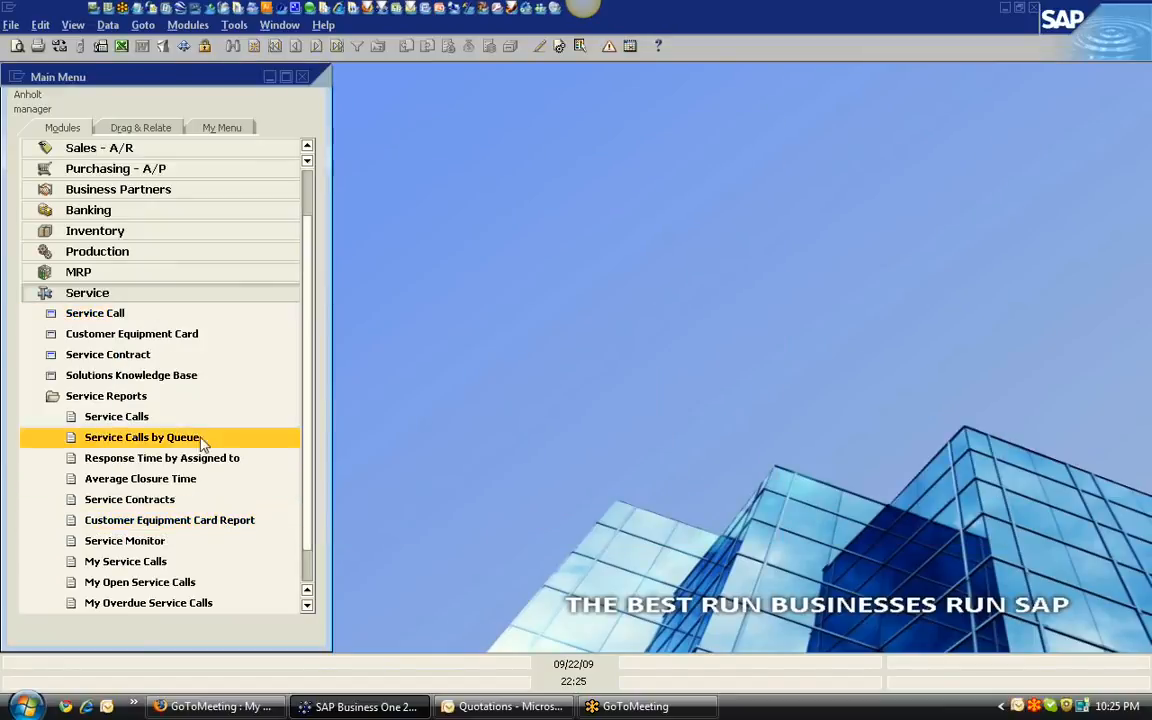
left_click(141, 294)
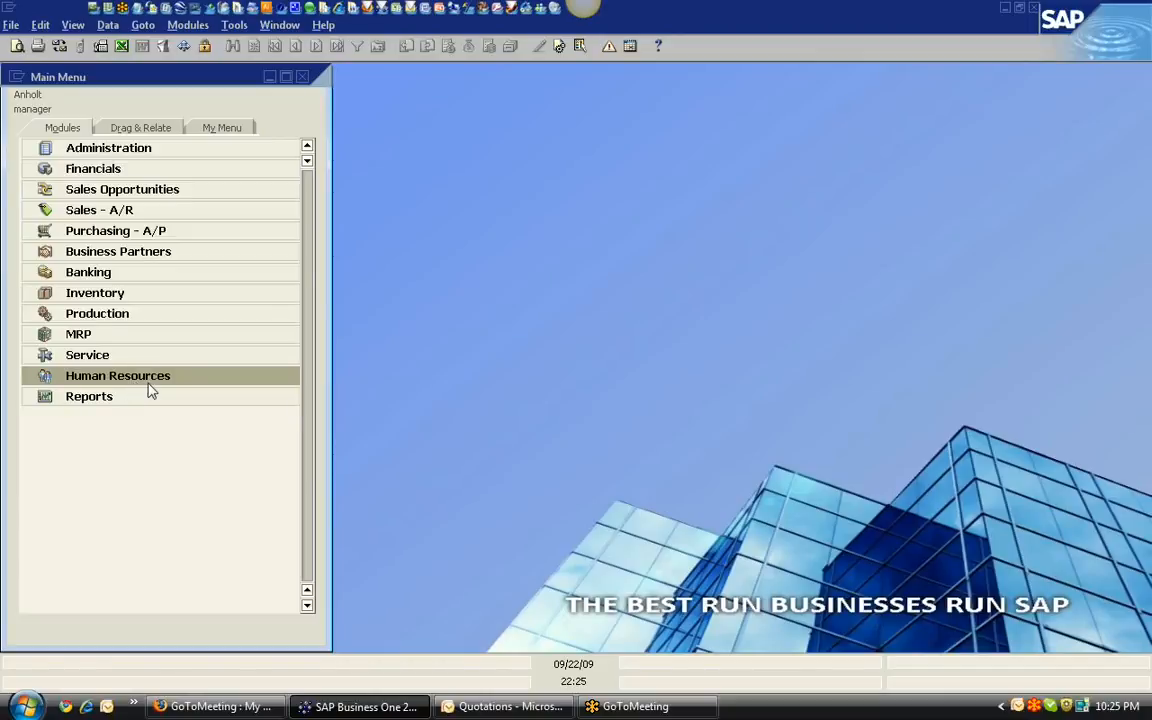
- Search the business partner master data by the name "ear*" and open the customer record of Earthshaker Corp
left_click(90, 397)
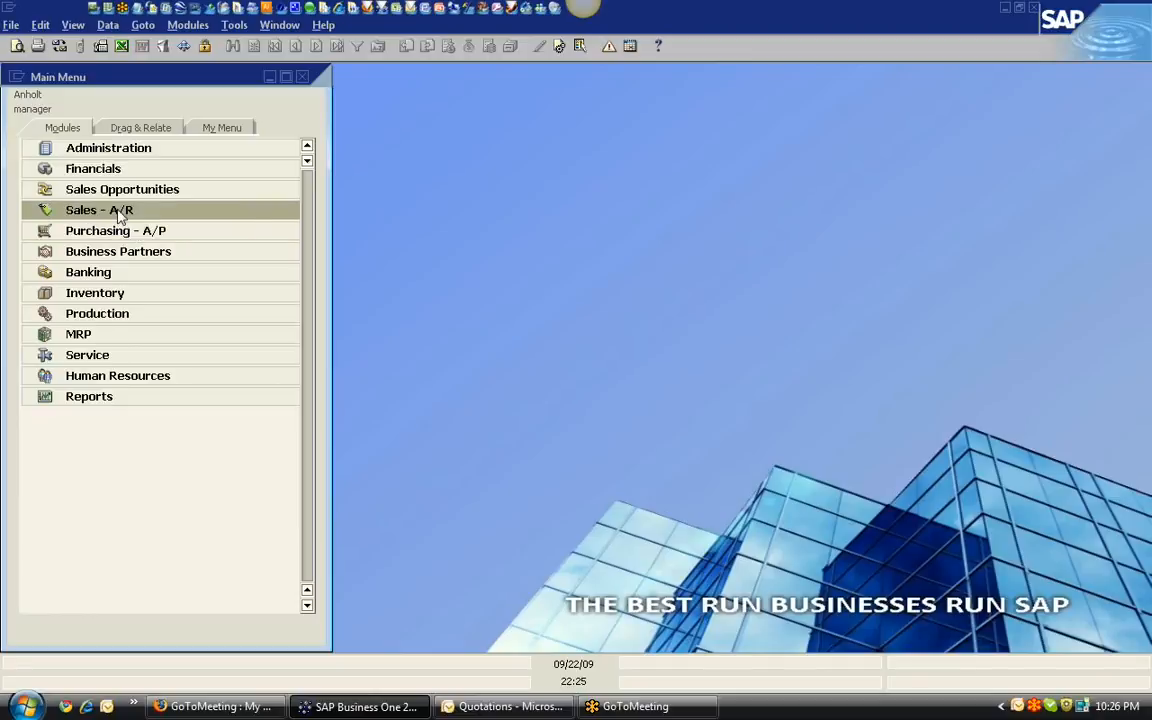
left_click(128, 253)
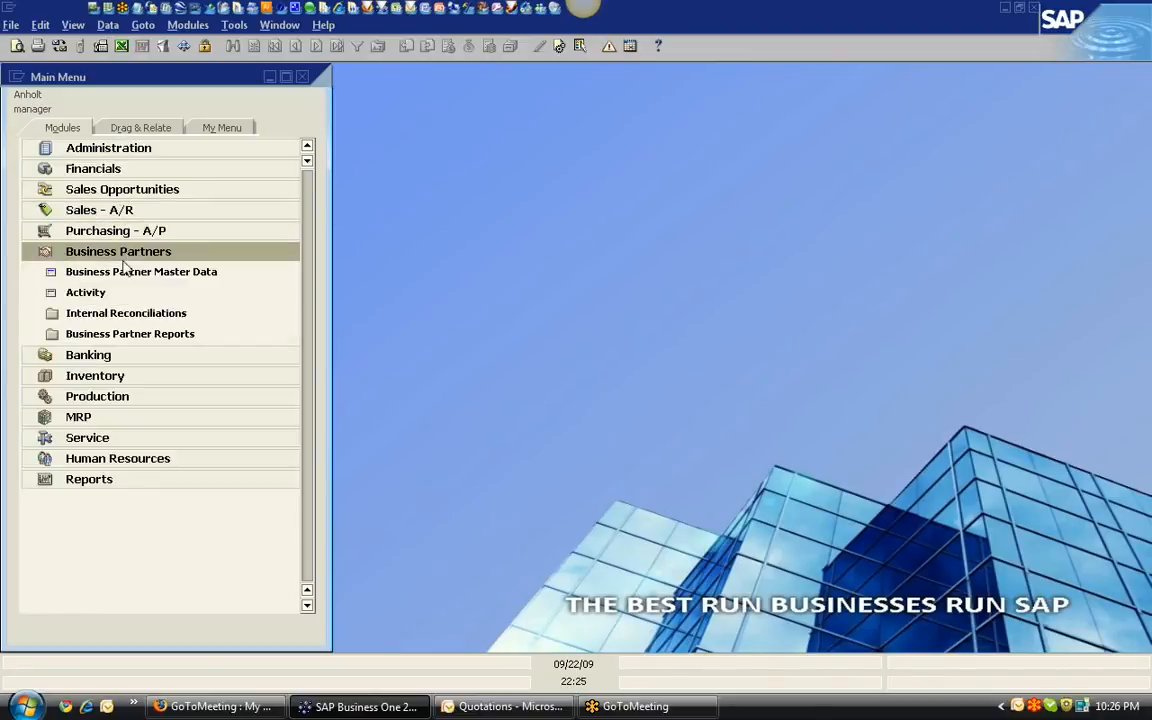
left_click(128, 275)
left_click(517, 140)
left_click(515, 128)
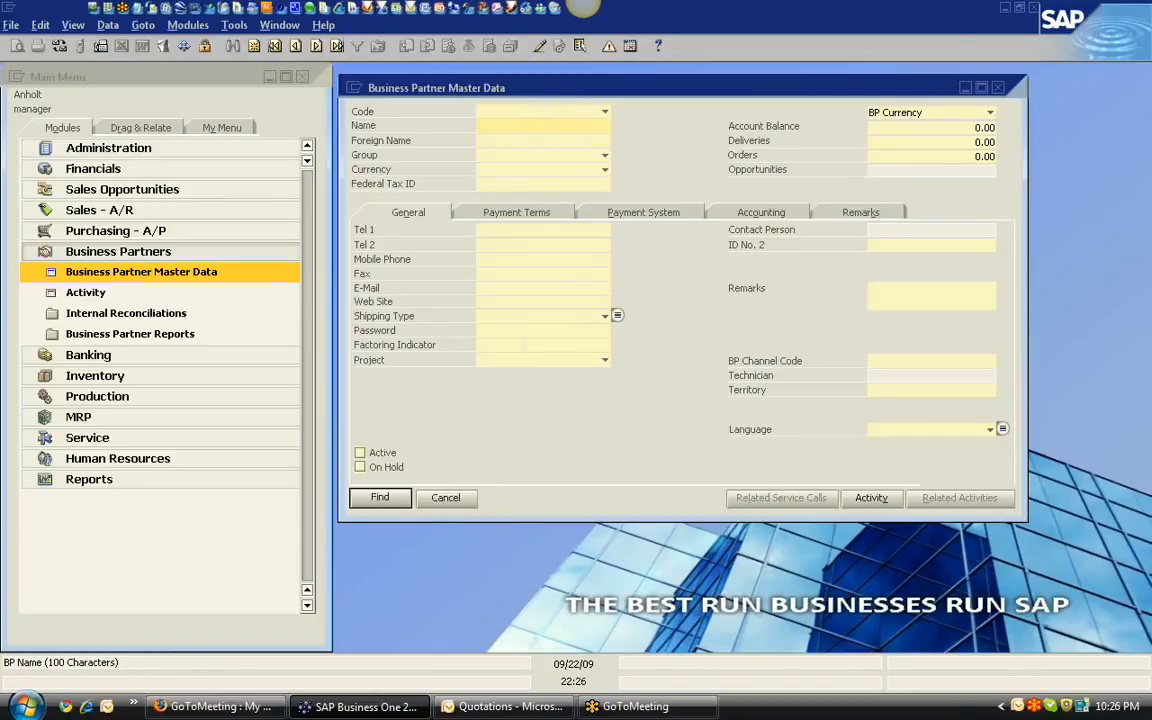
type("ear*")
key("Tab")
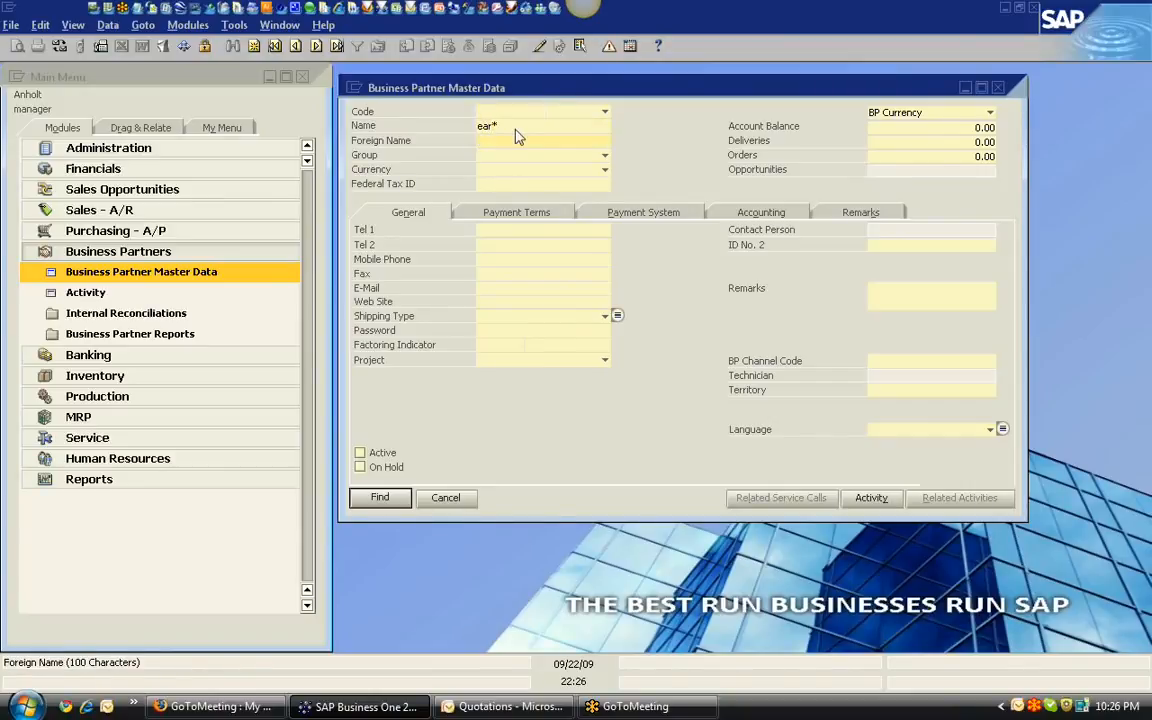
left_click(380, 497)
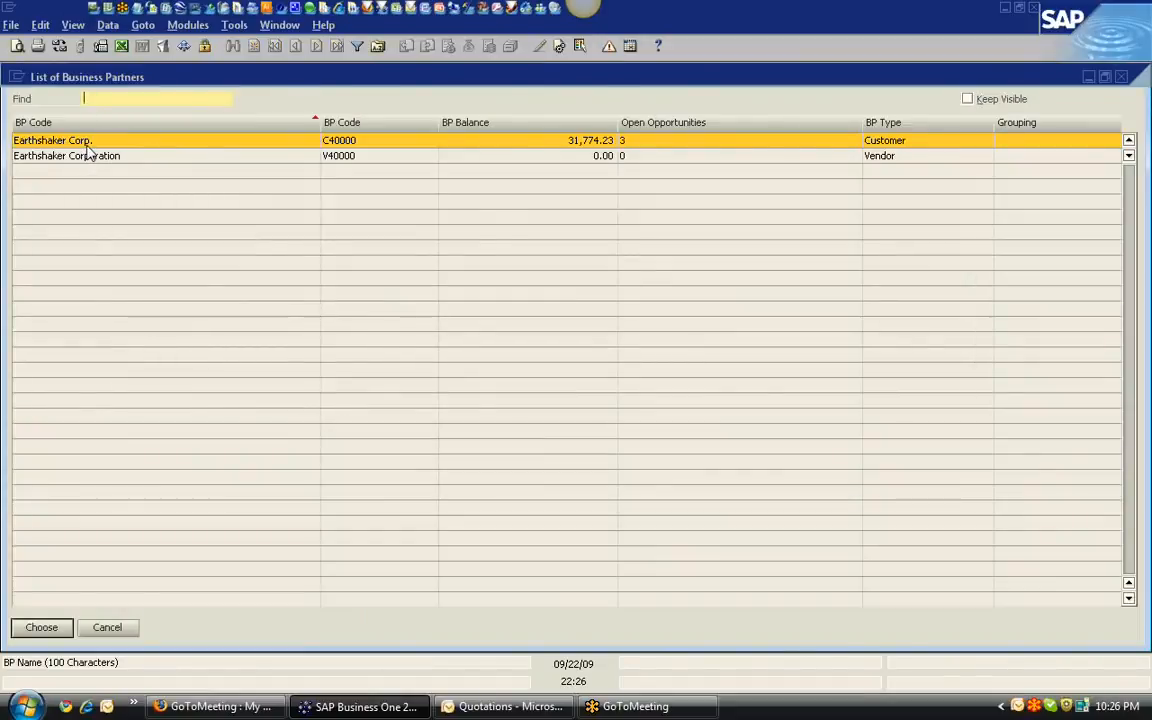
double_click(87, 143)
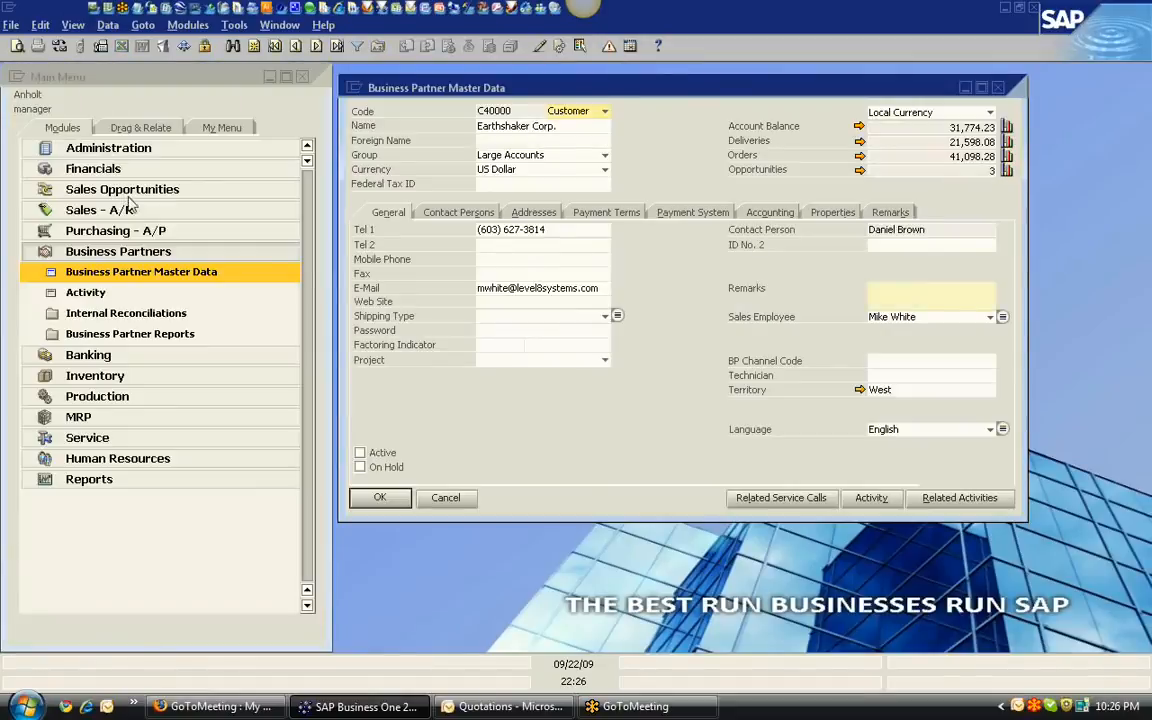
- Use Drag & Relate to list the sales orders related to the Earthshaker Corp. customer name
left_click(155, 128)
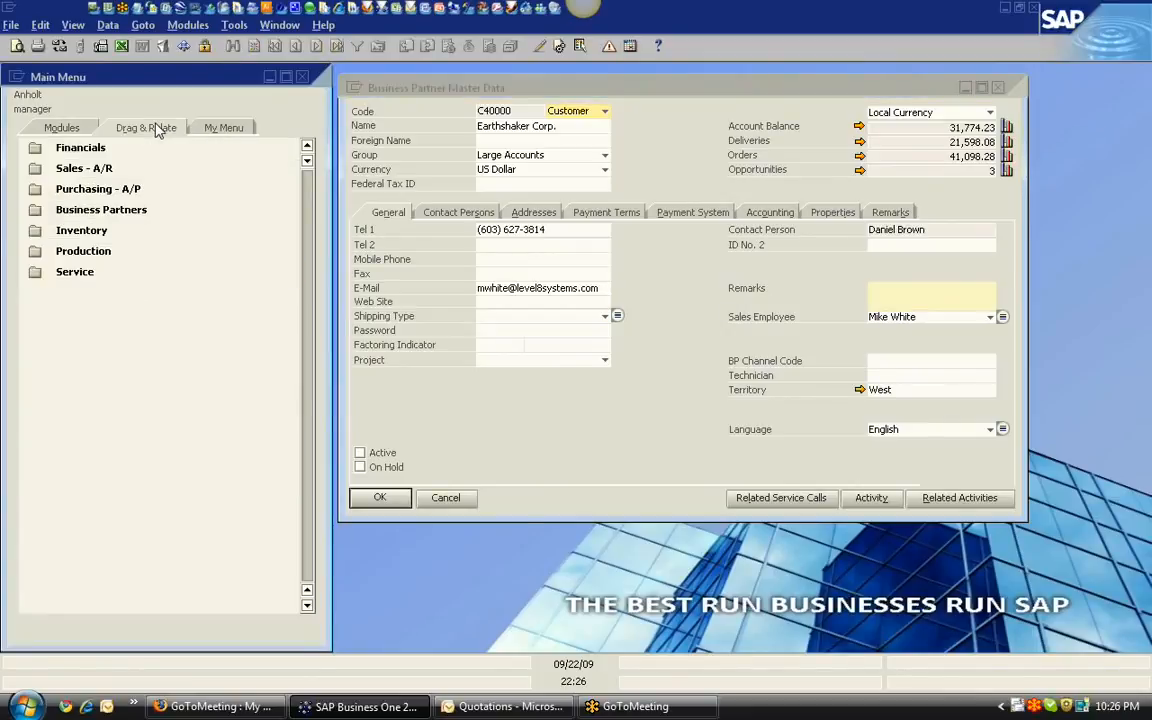
left_click(148, 152)
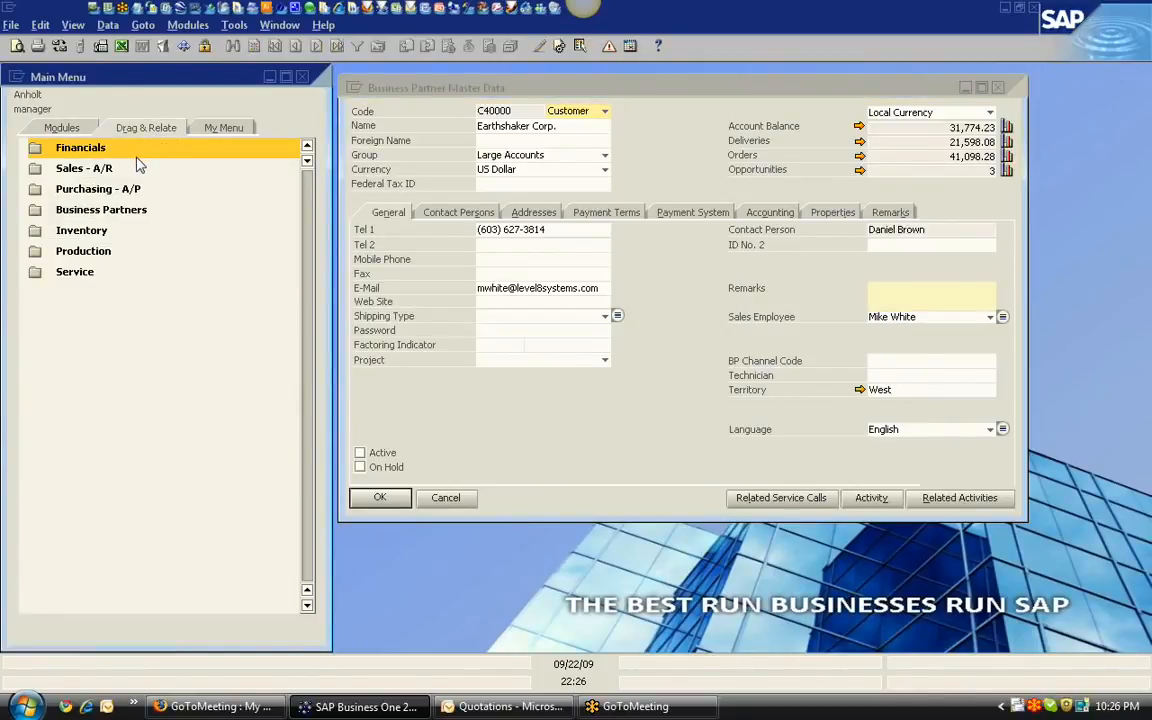
left_click(118, 170)
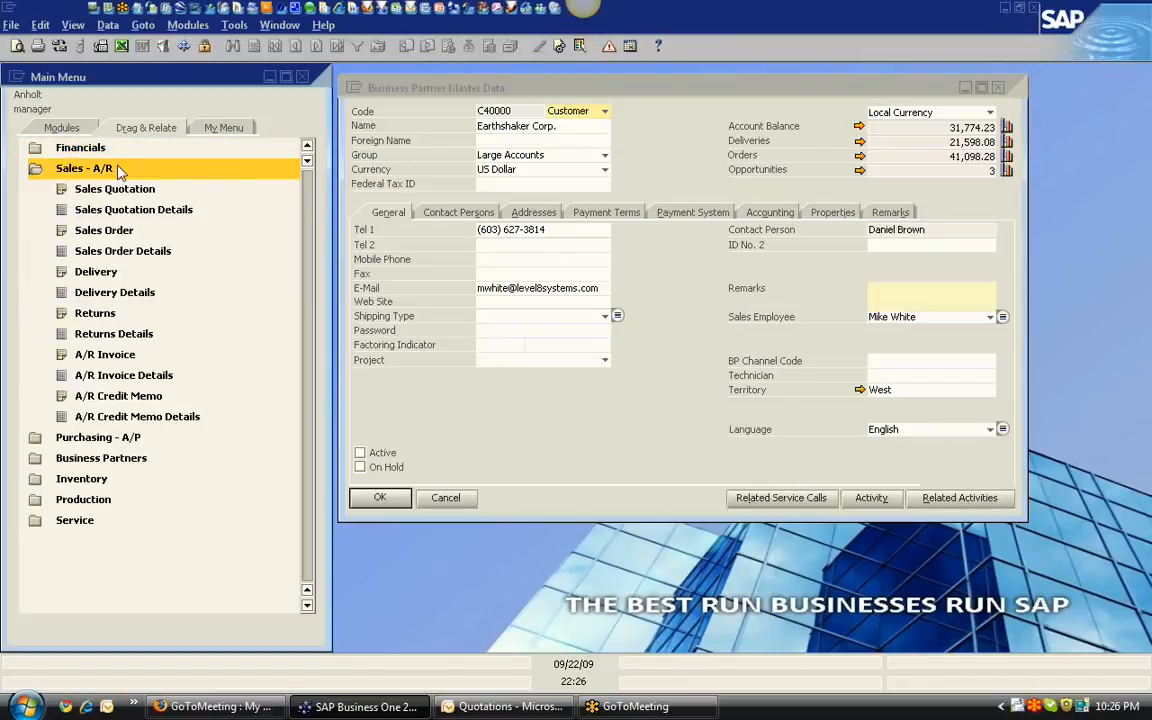
left_click(513, 133)
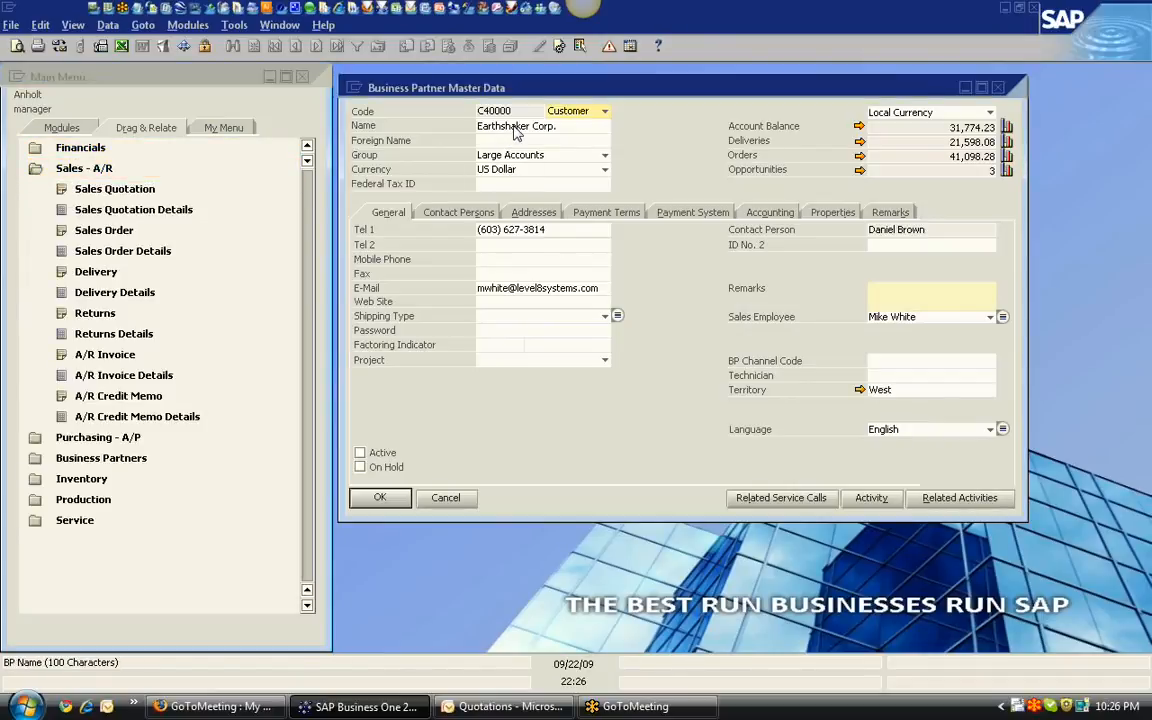
left_click(513, 130)
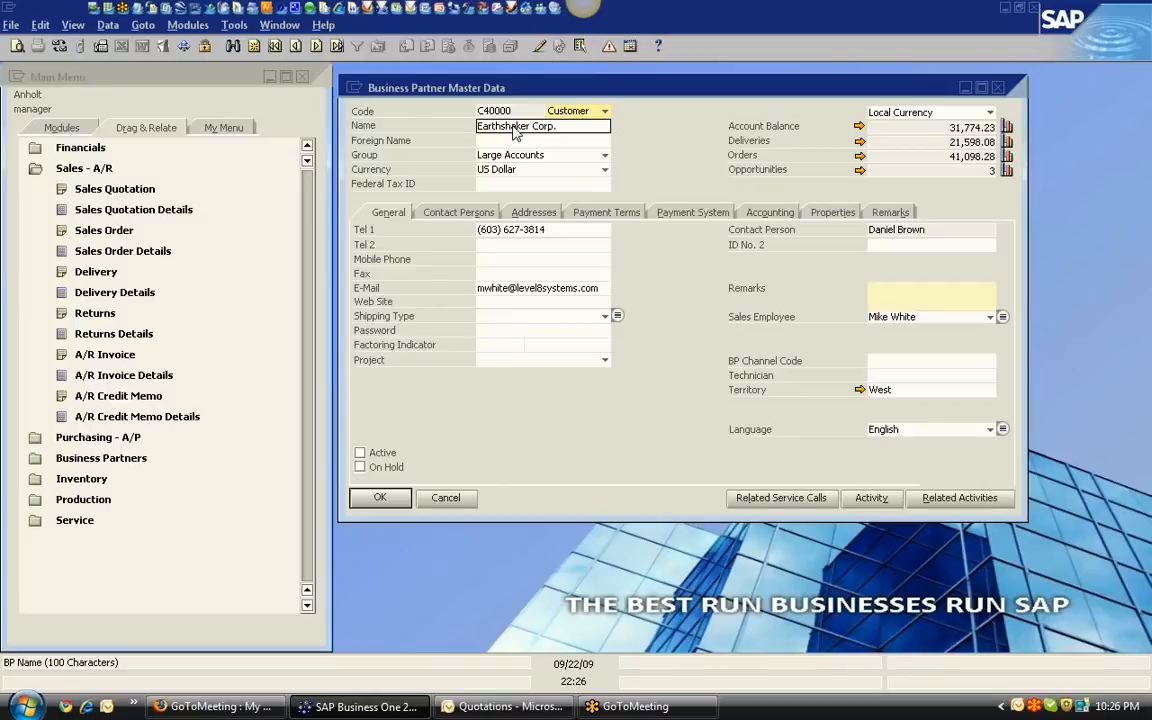
left_click_drag(511, 133, 107, 233)
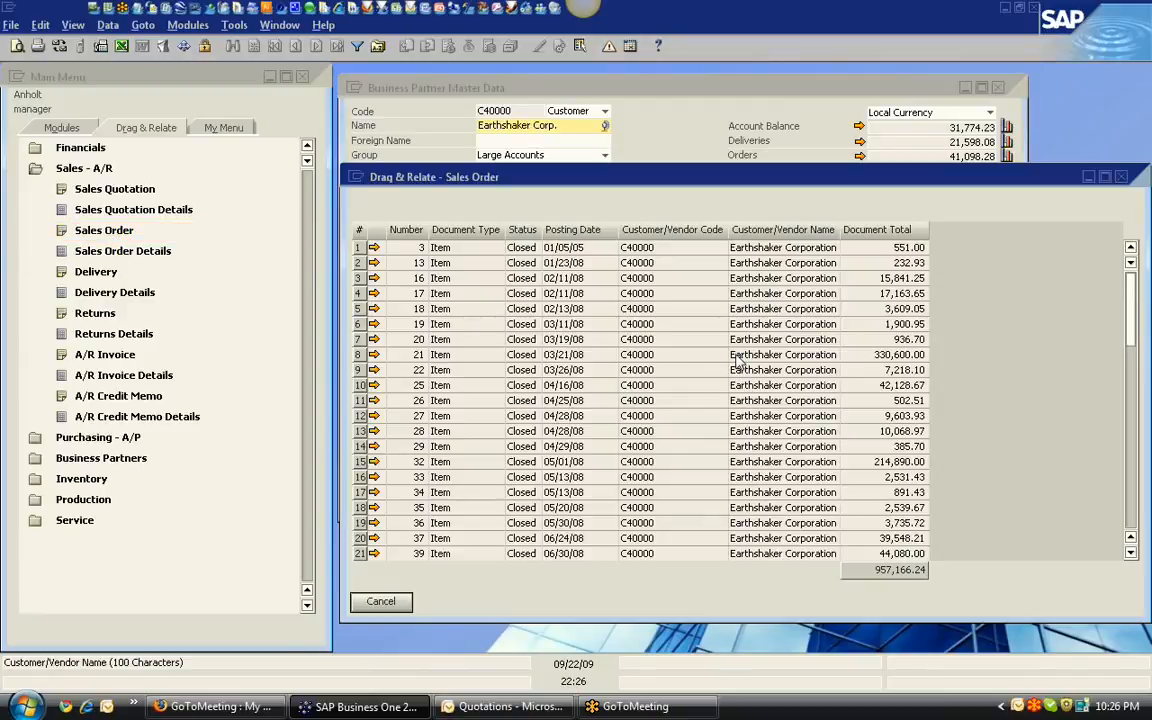
- Relate Earthshaker's customer code to Sales Order Details, and relate item A00001 from that list to Sales Order
left_click(643, 299)
left_click_drag(645, 303, 104, 260)
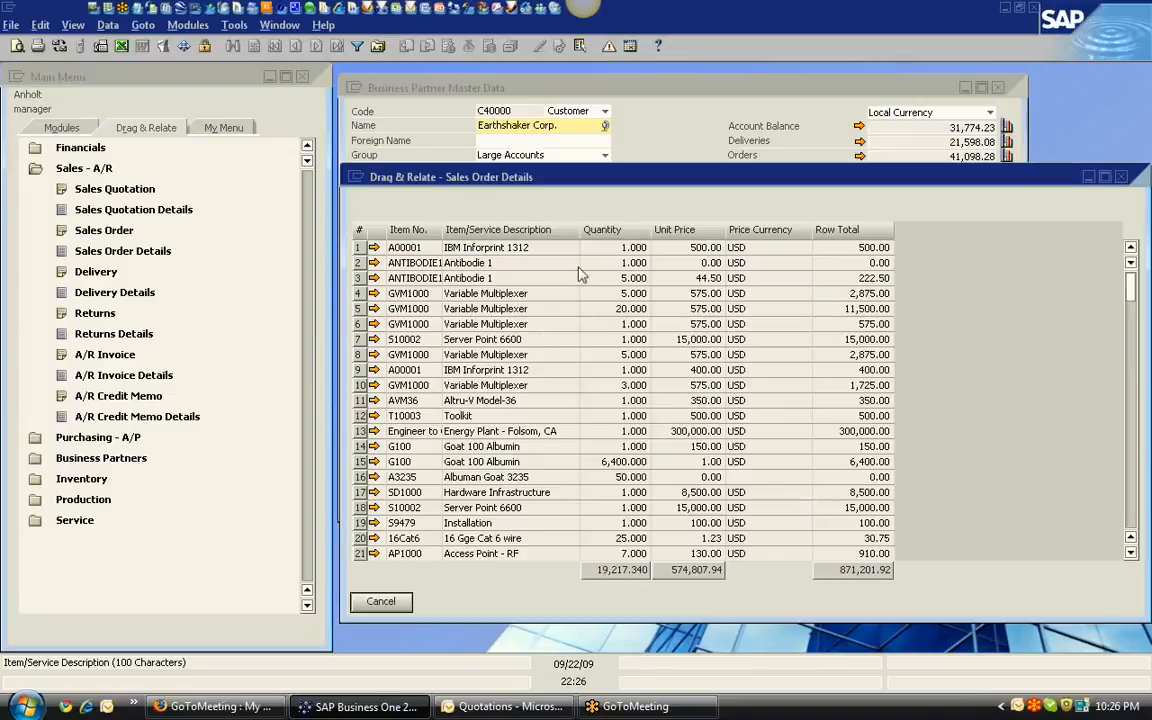
left_click(412, 250)
left_click_drag(413, 253, 126, 235)
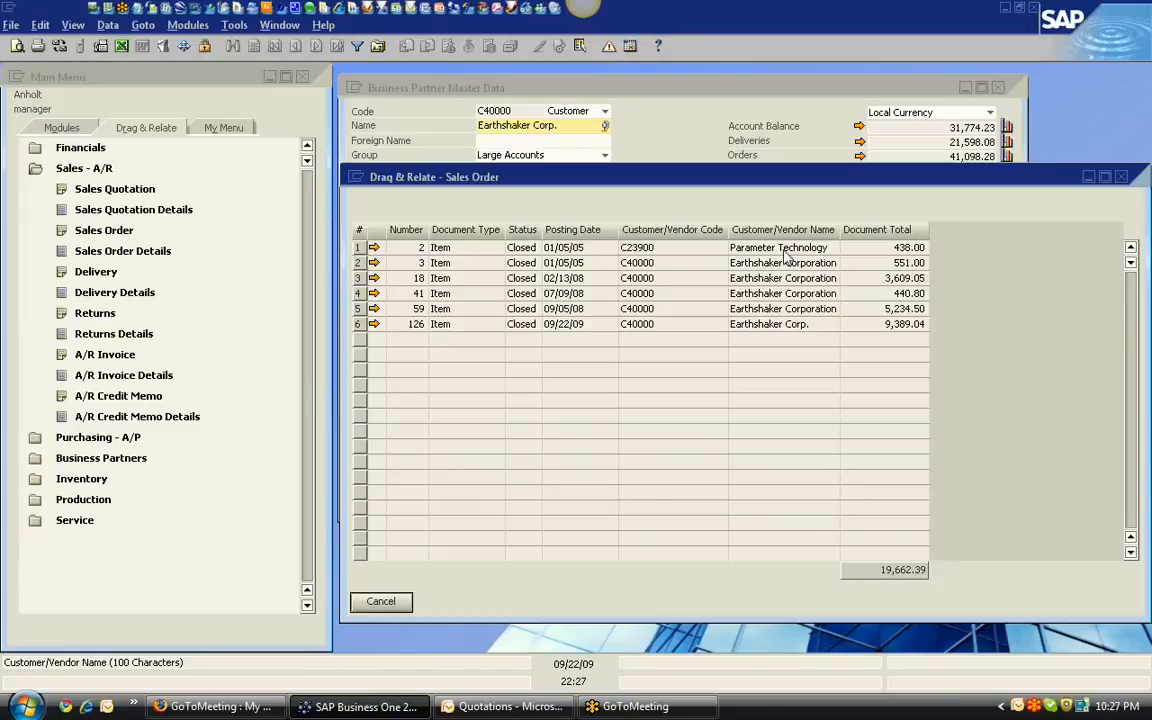
- Relate Parameter Technology's customer code from the sales order list to Sales Order Details
left_click_drag(698, 177, 768, 241)
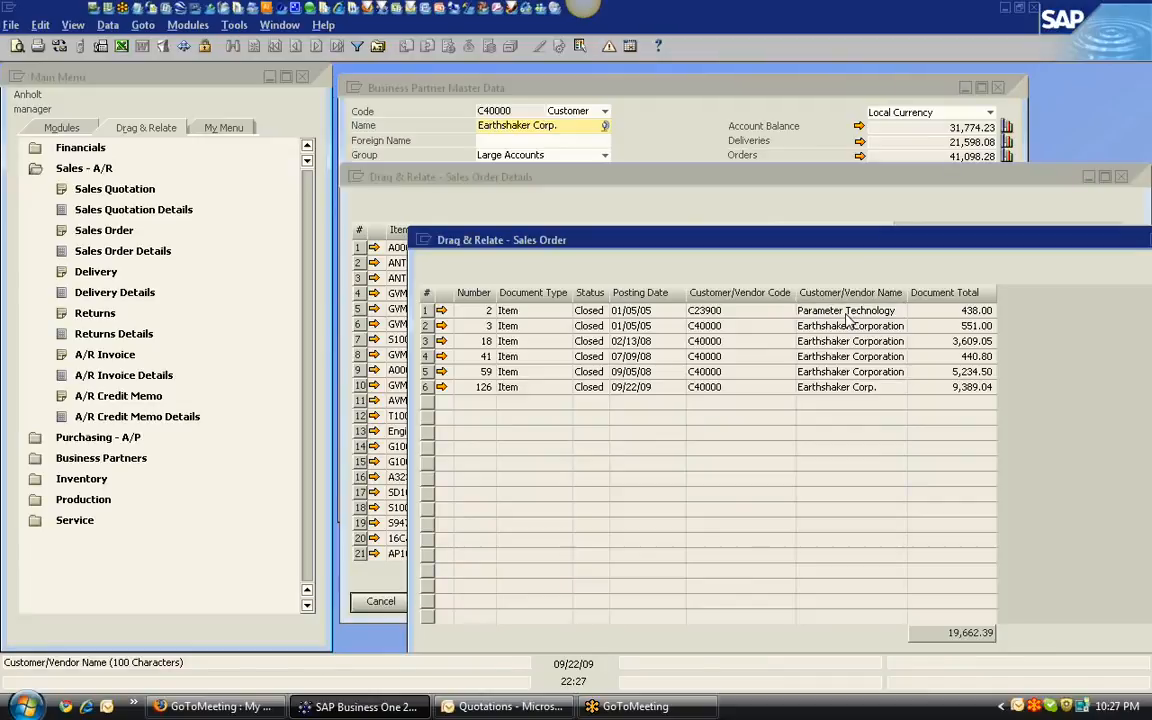
left_click(729, 316)
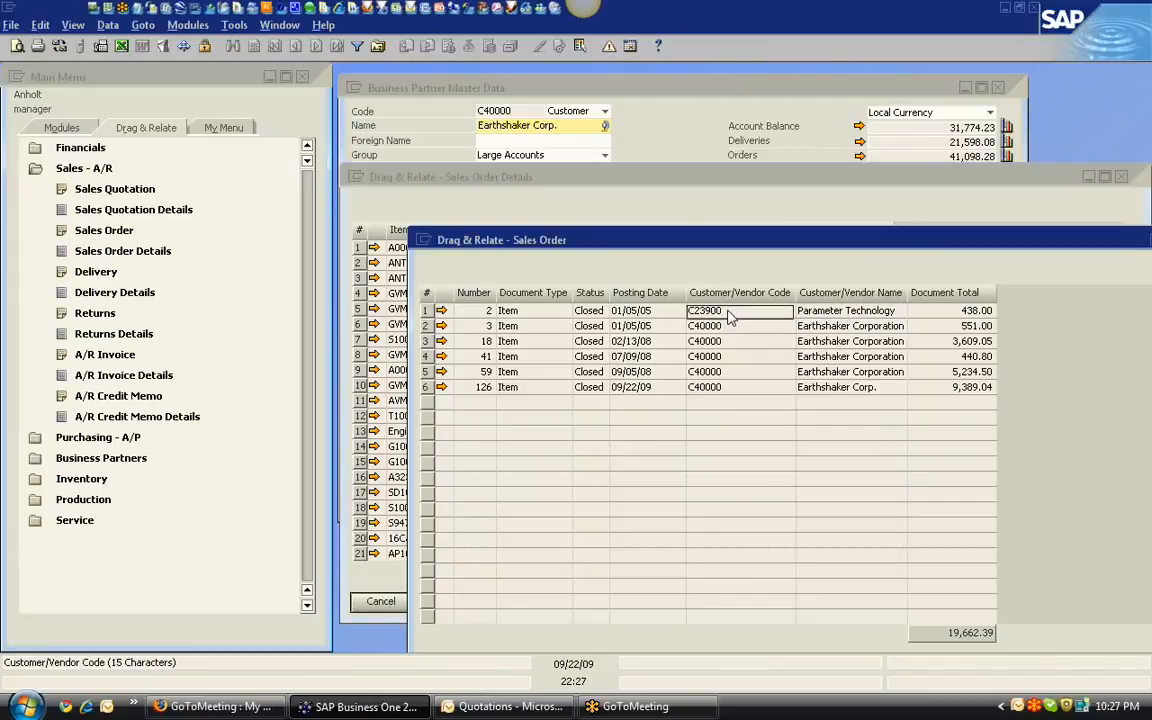
left_click_drag(729, 316, 138, 258)
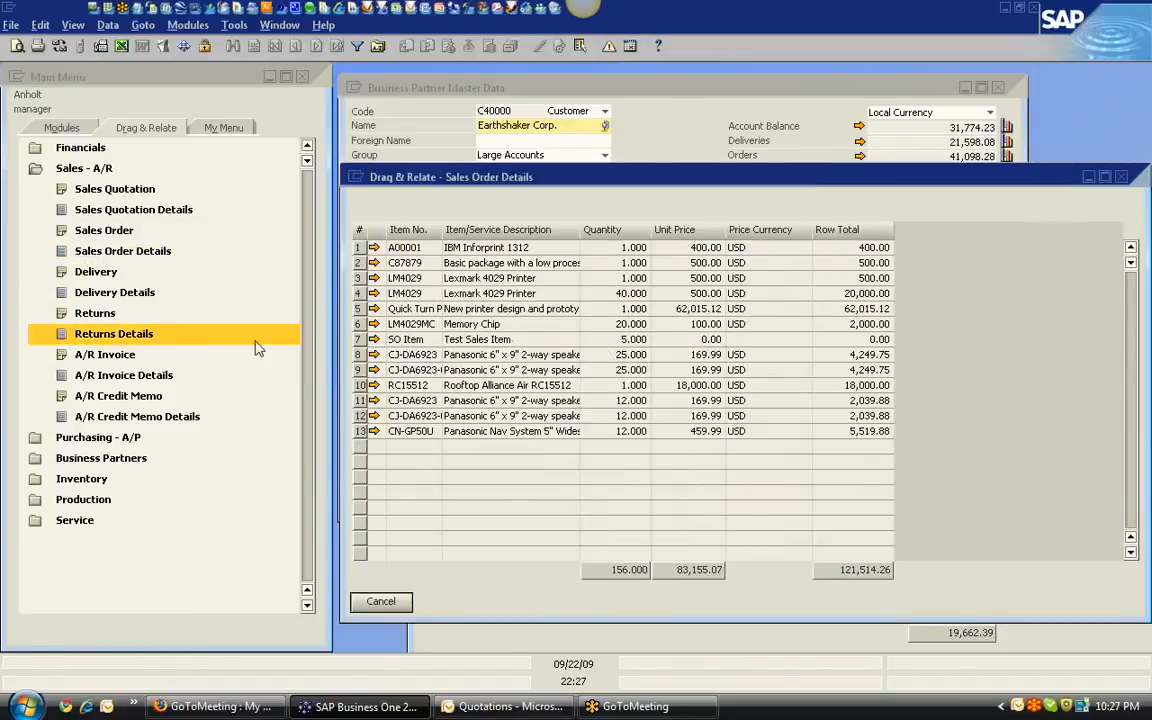
- Relate item A00001 to Purchase Order, and relate the Acme Associates vendor code from that list to Purchase Order Details
left_click(60, 437)
left_click(414, 250)
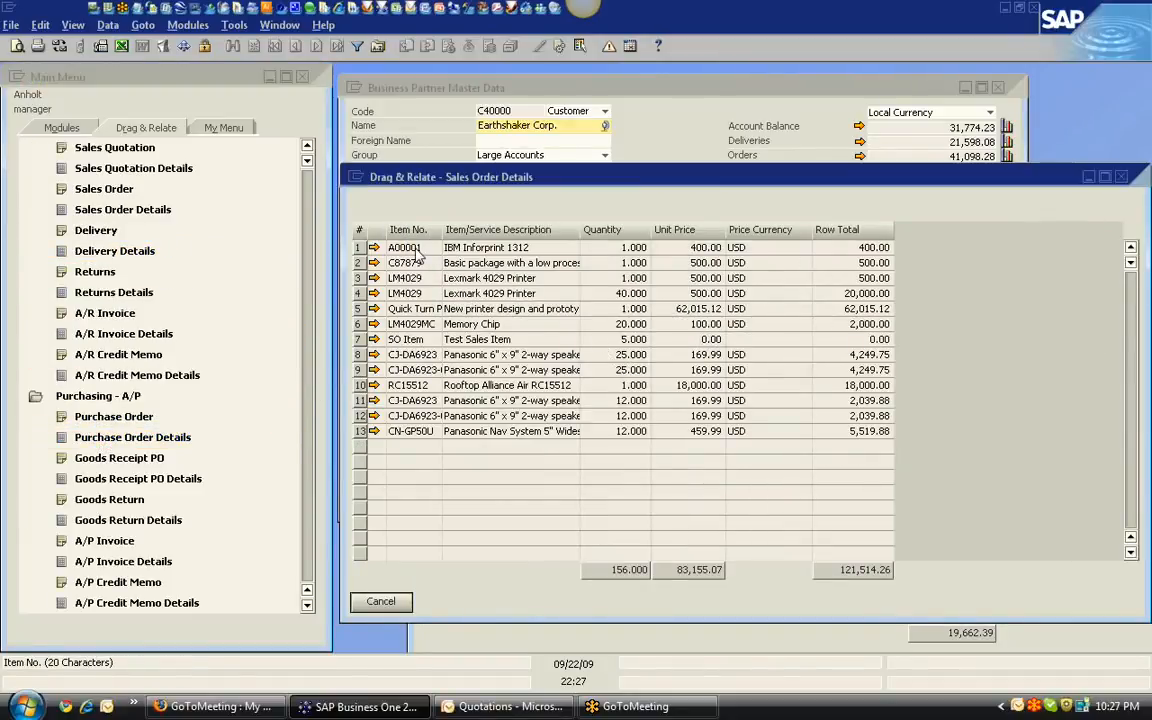
left_click_drag(414, 255, 129, 424)
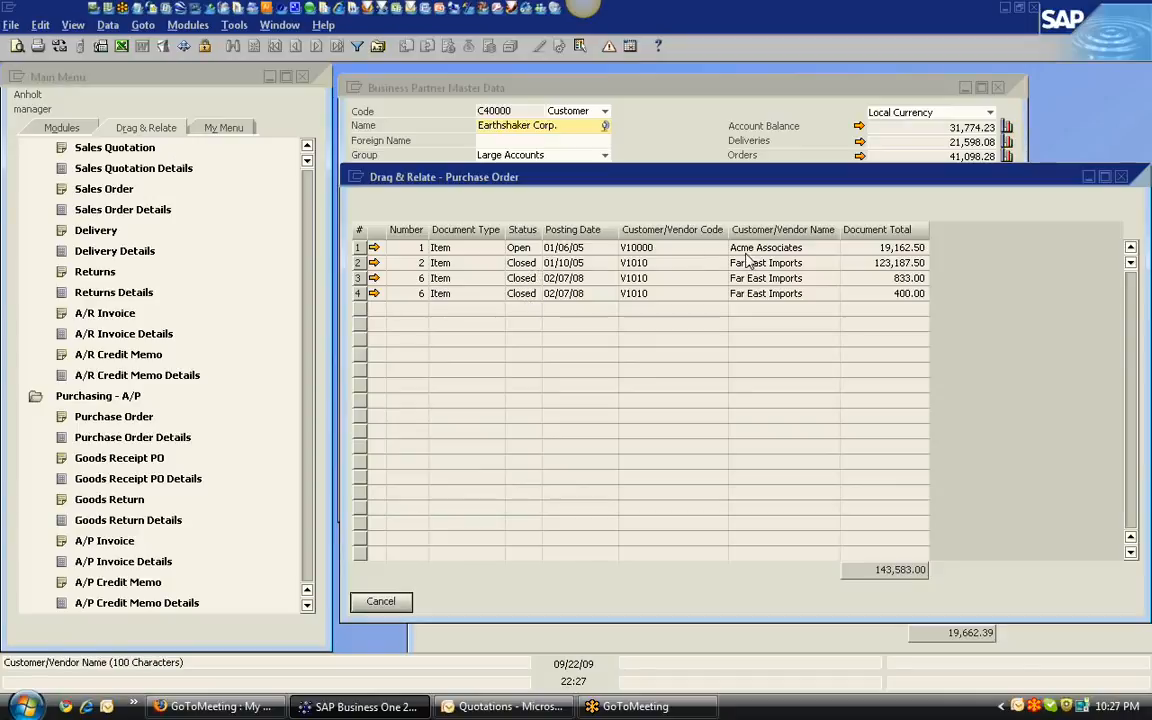
left_click(672, 254)
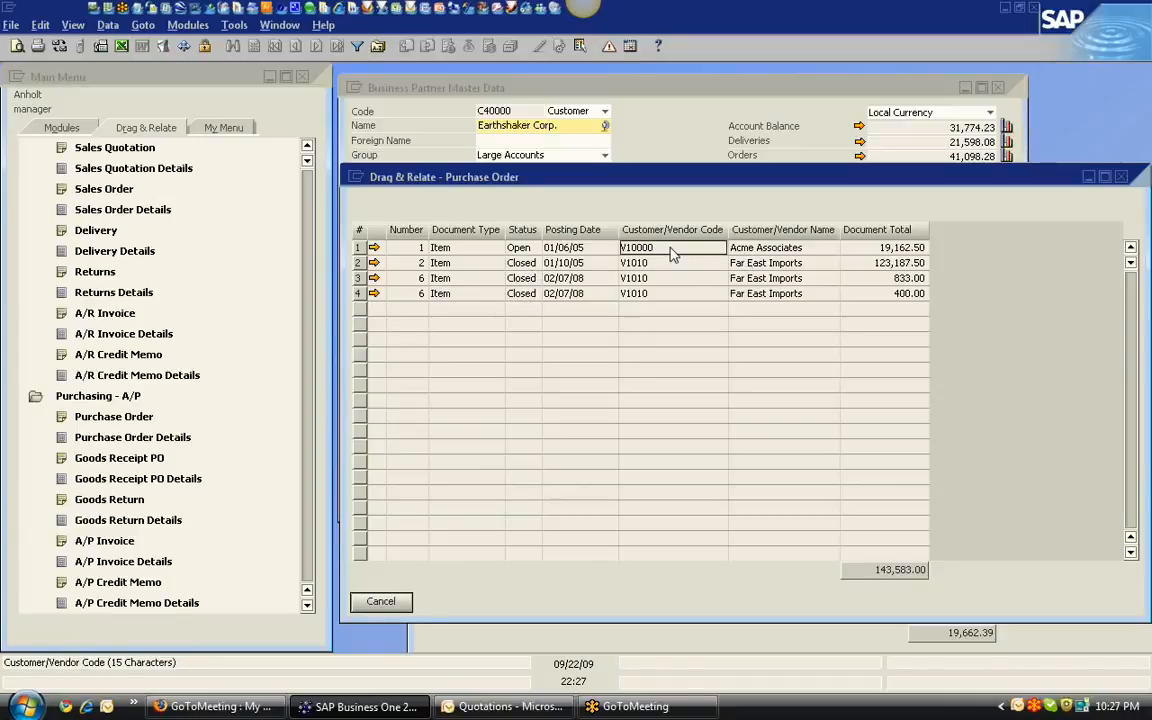
left_click_drag(672, 254, 363, 322)
left_click_drag(189, 403, 155, 440)
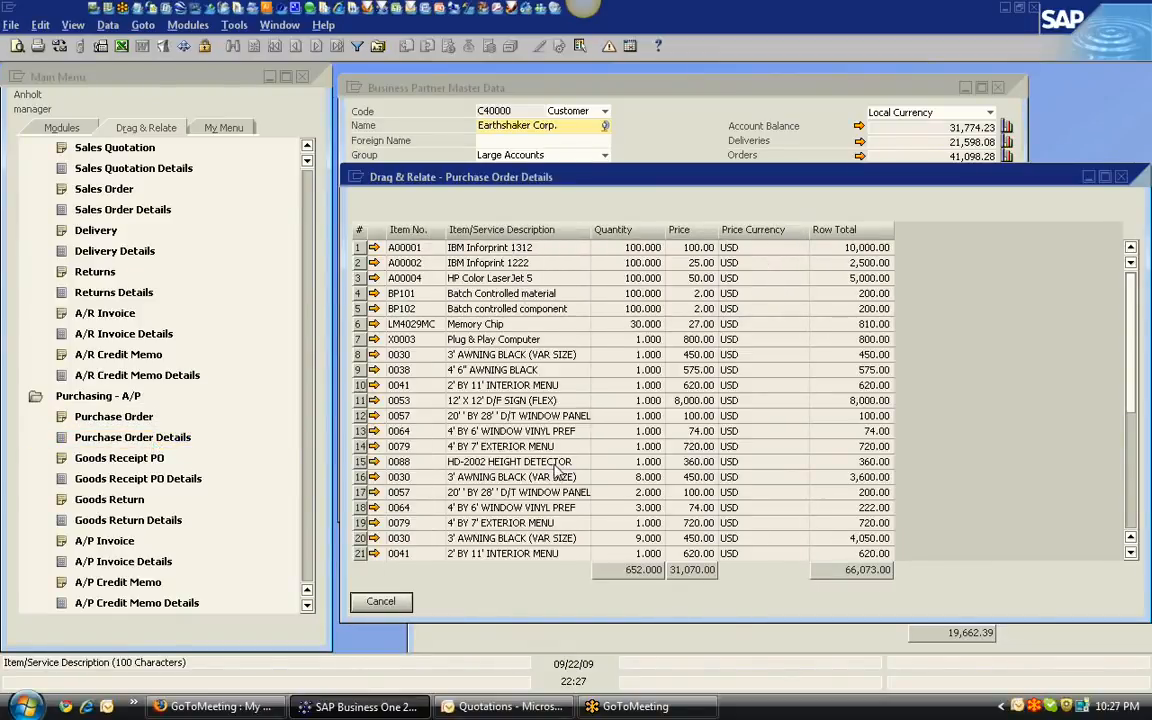
- Close all the Drag & Relate purchase order and sales order lists, leaving only the Earthshaker Corp. master data open
left_click_drag(927, 182, 757, 234)
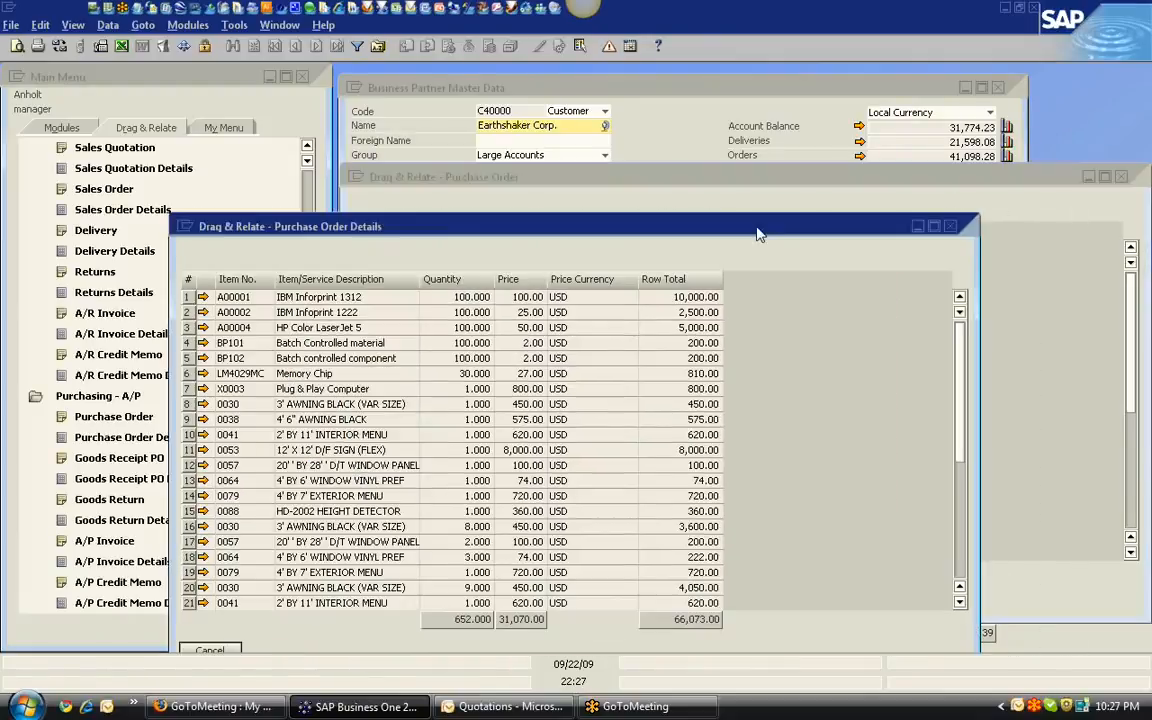
left_click(952, 225)
left_click_drag(958, 182, 730, 194)
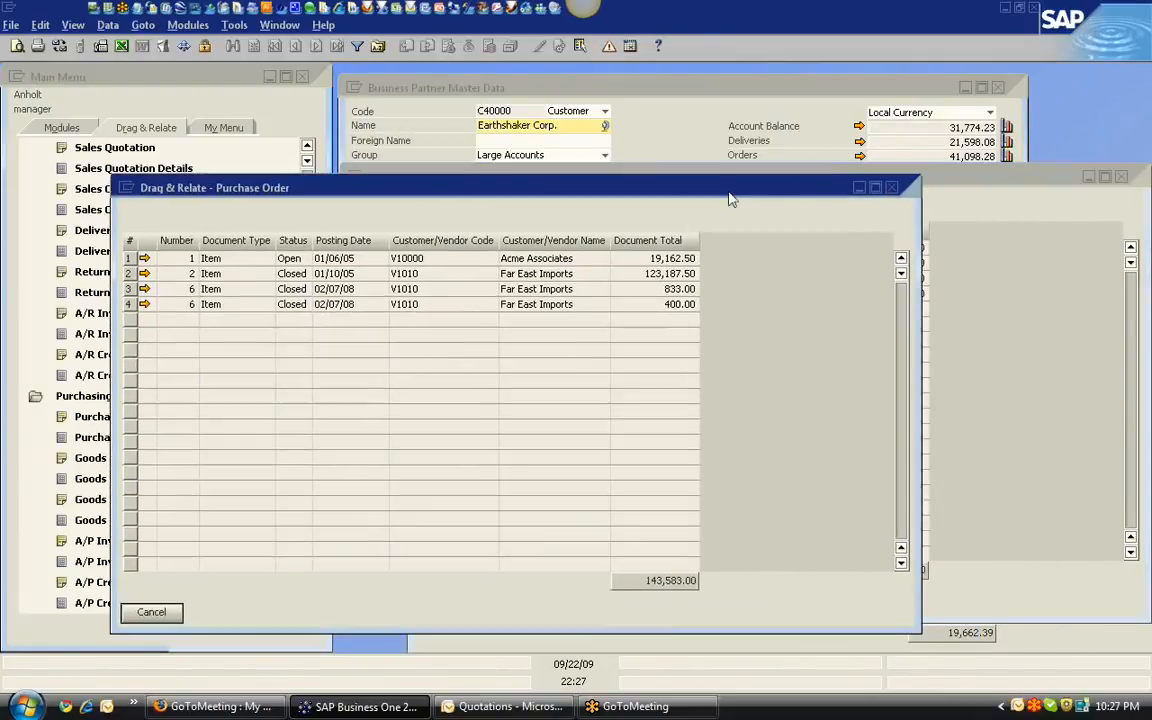
left_click(891, 188)
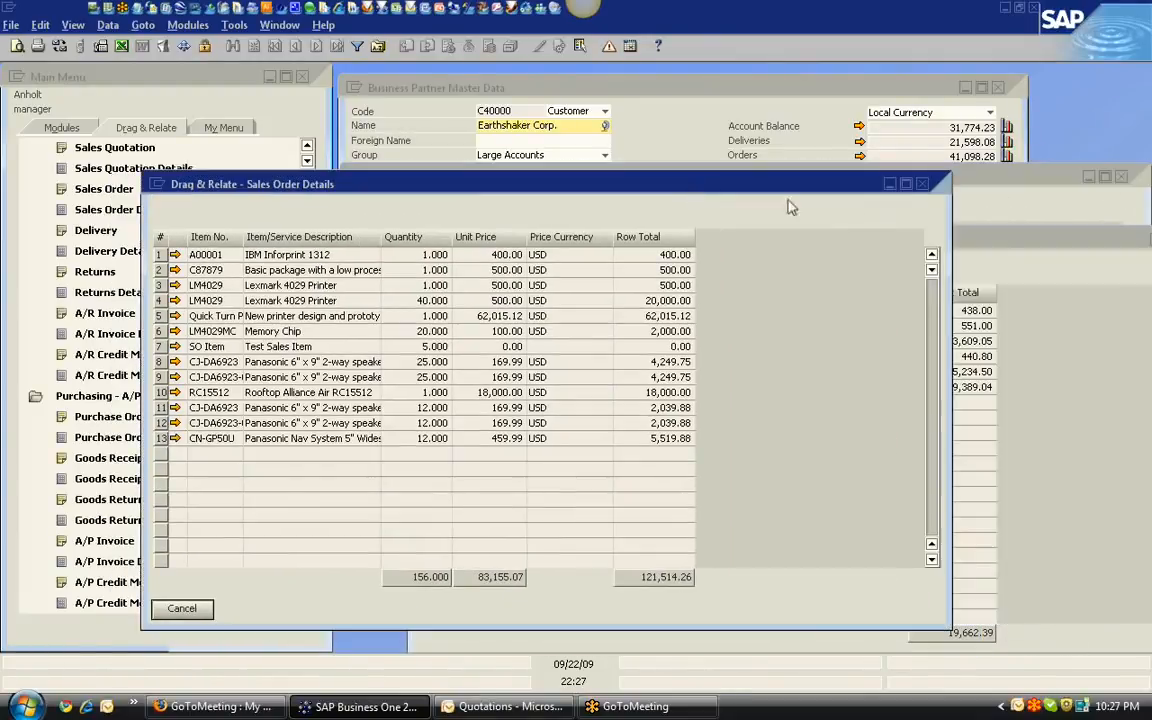
left_click(922, 186)
left_click(909, 240)
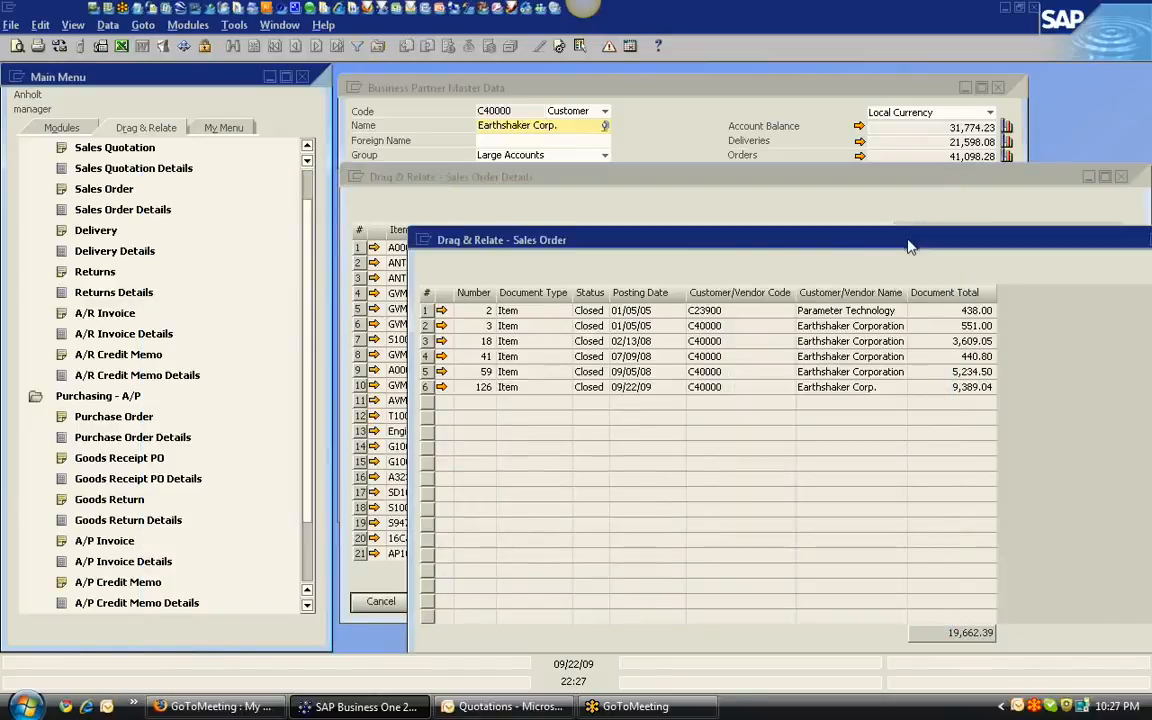
left_click_drag(909, 245, 717, 218)
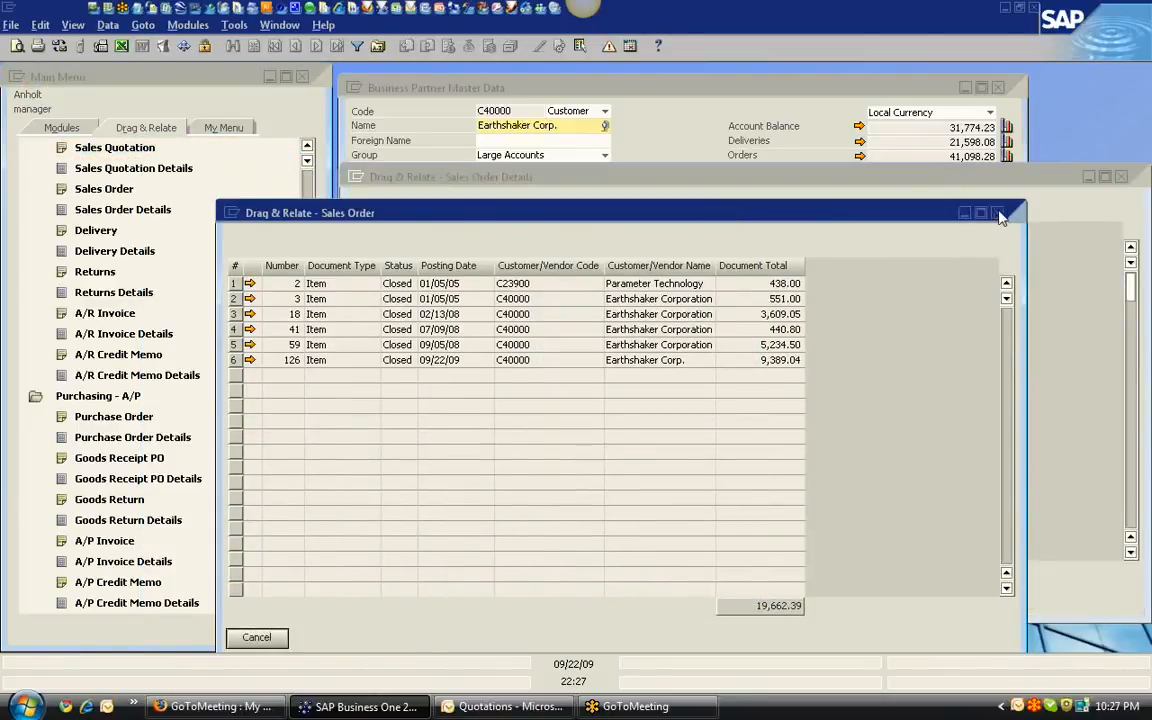
left_click(997, 213)
left_click(1005, 178)
left_click_drag(1005, 178, 835, 178)
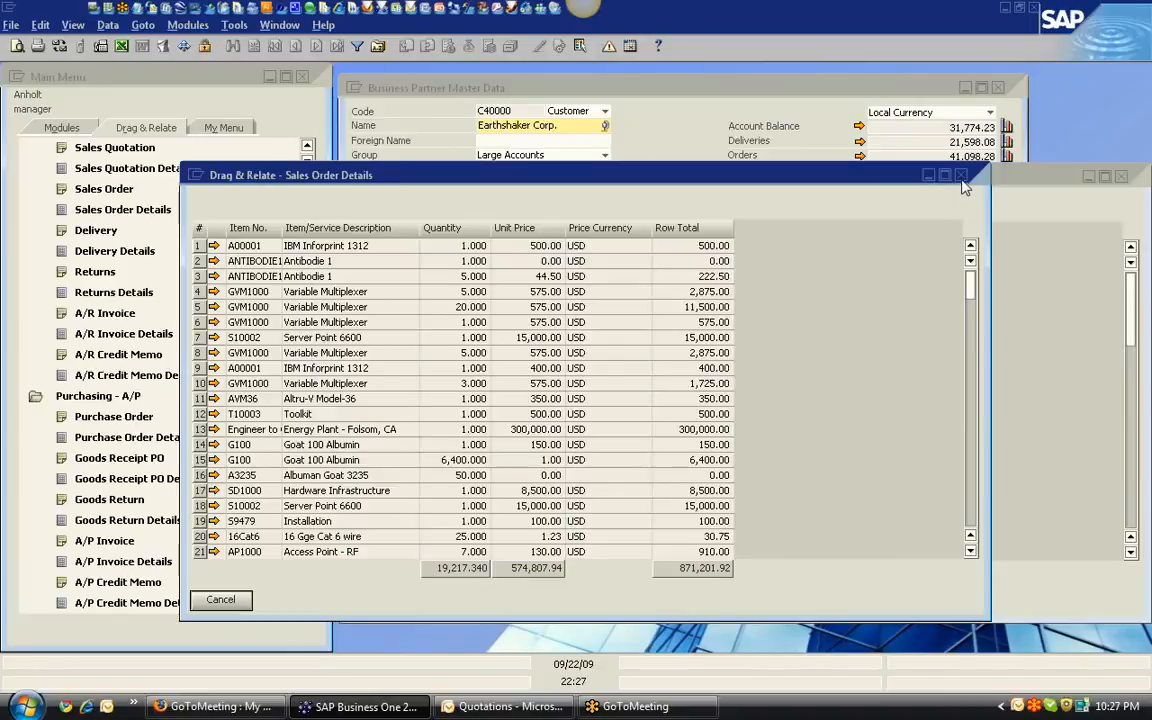
left_click(961, 177)
left_click_drag(1126, 178, 997, 178)
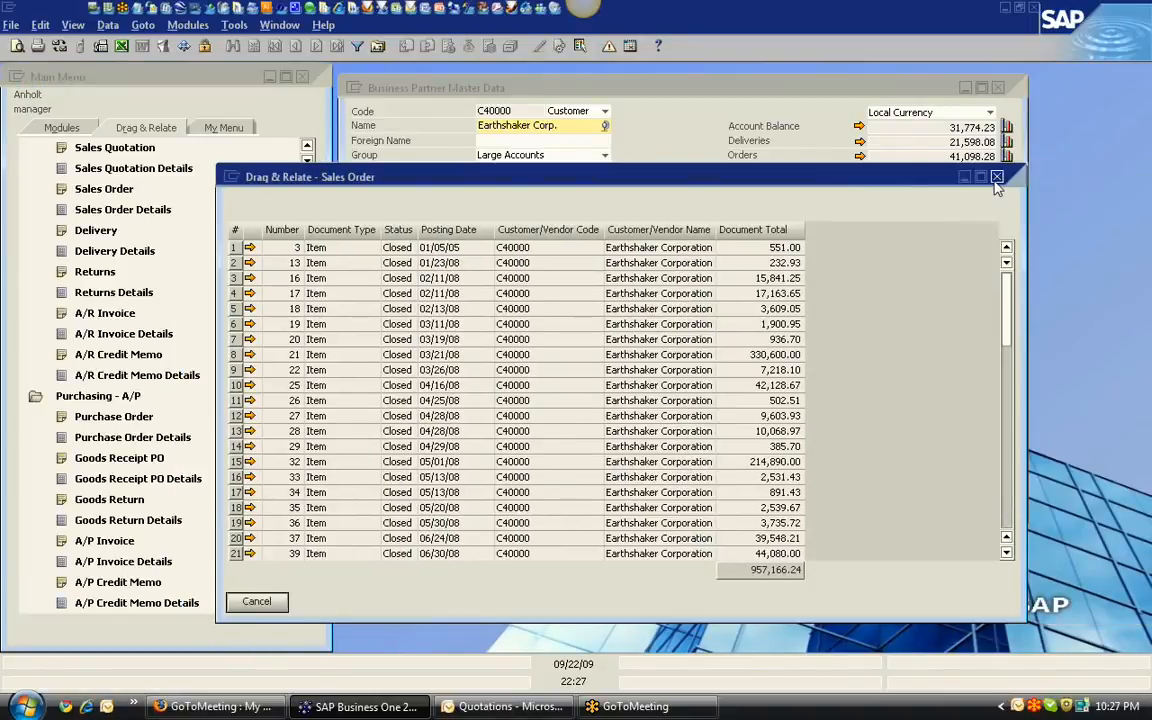
left_click(997, 177)
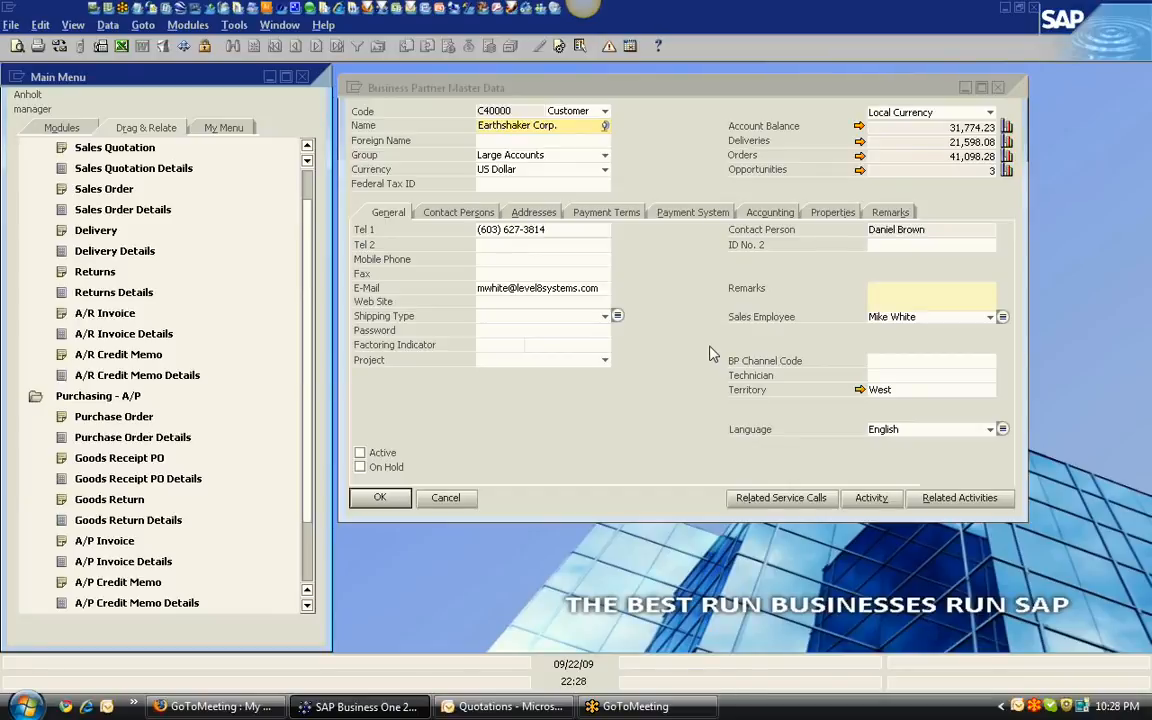
- Close the Earthshaker Corp. master data and return to the module list with Business Partners collapsed
left_click(440, 499)
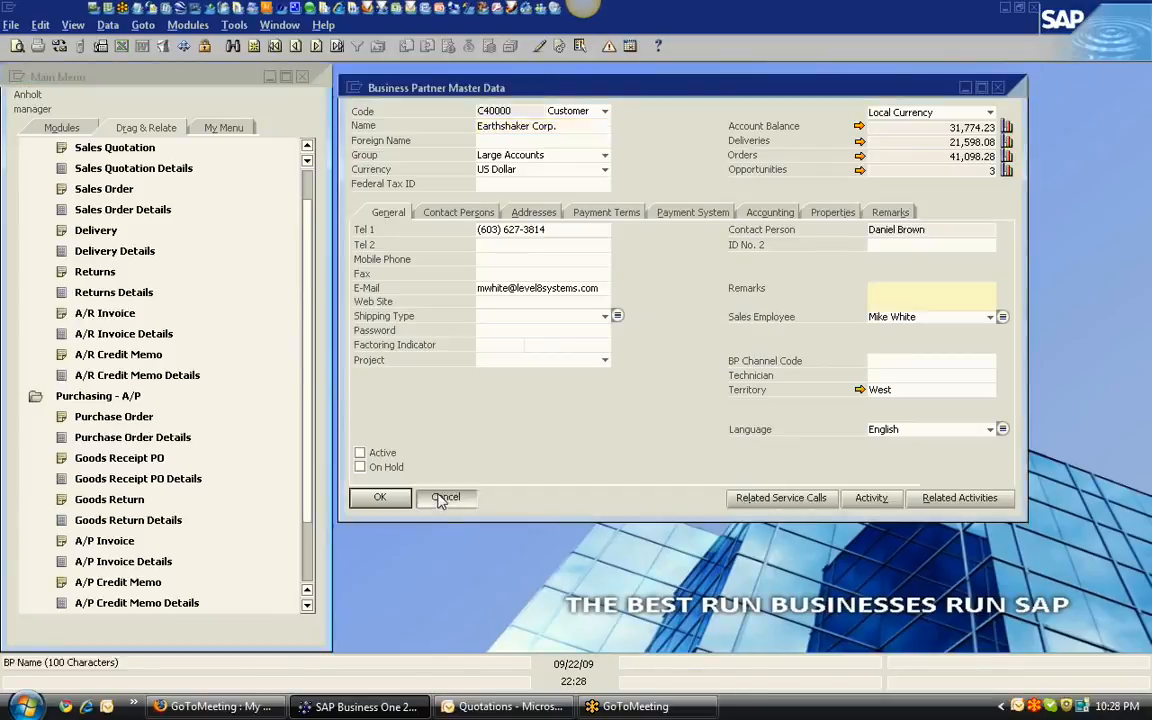
left_click(62, 130)
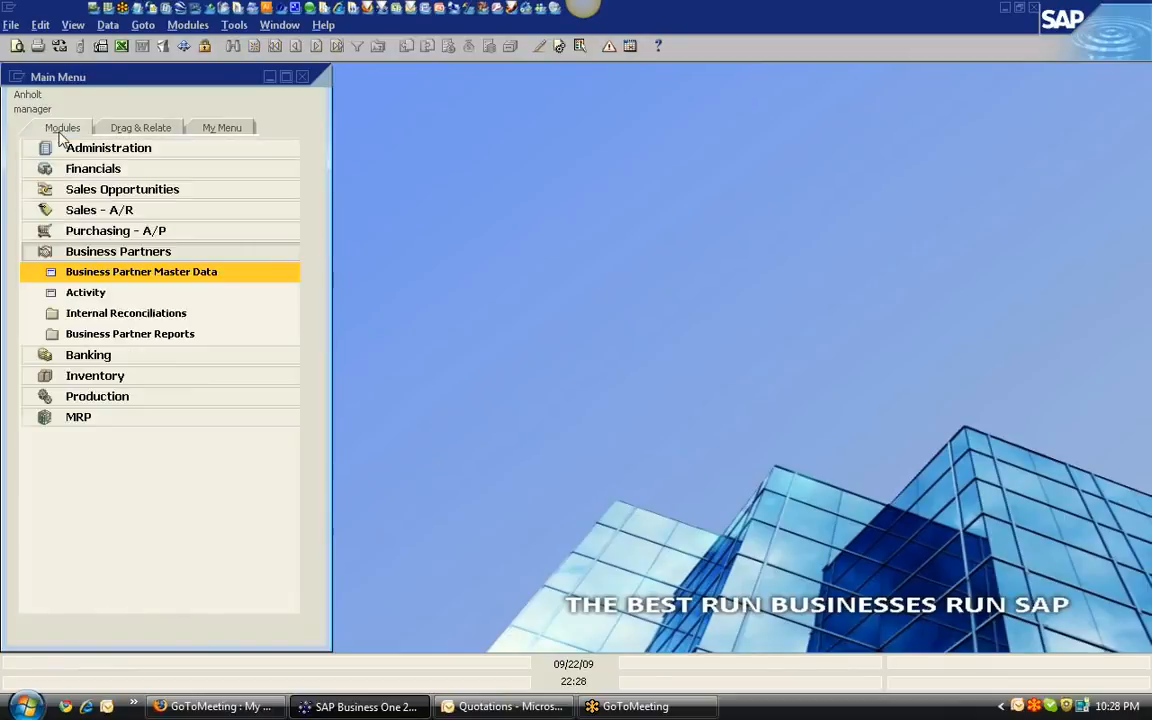
left_click(112, 254)
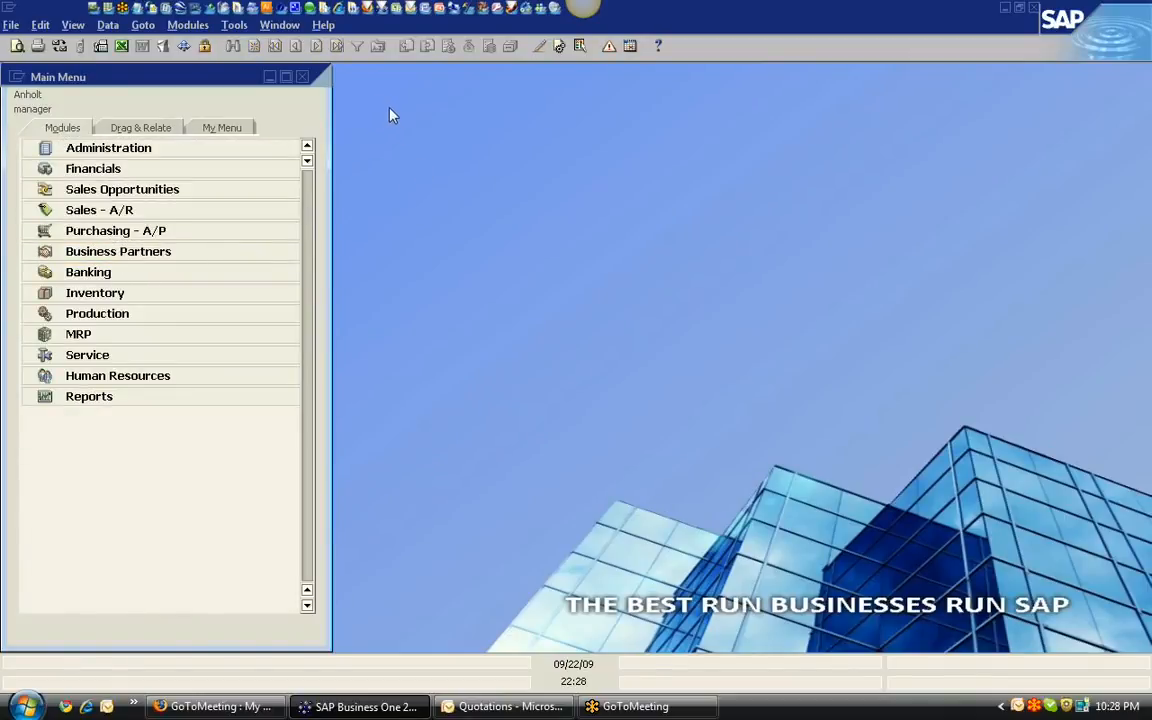
- Open the Query Generator and add the Sales Order (ORDR) and Sales Order - Rows (RDR1) tables to a new query
left_click(234, 25)
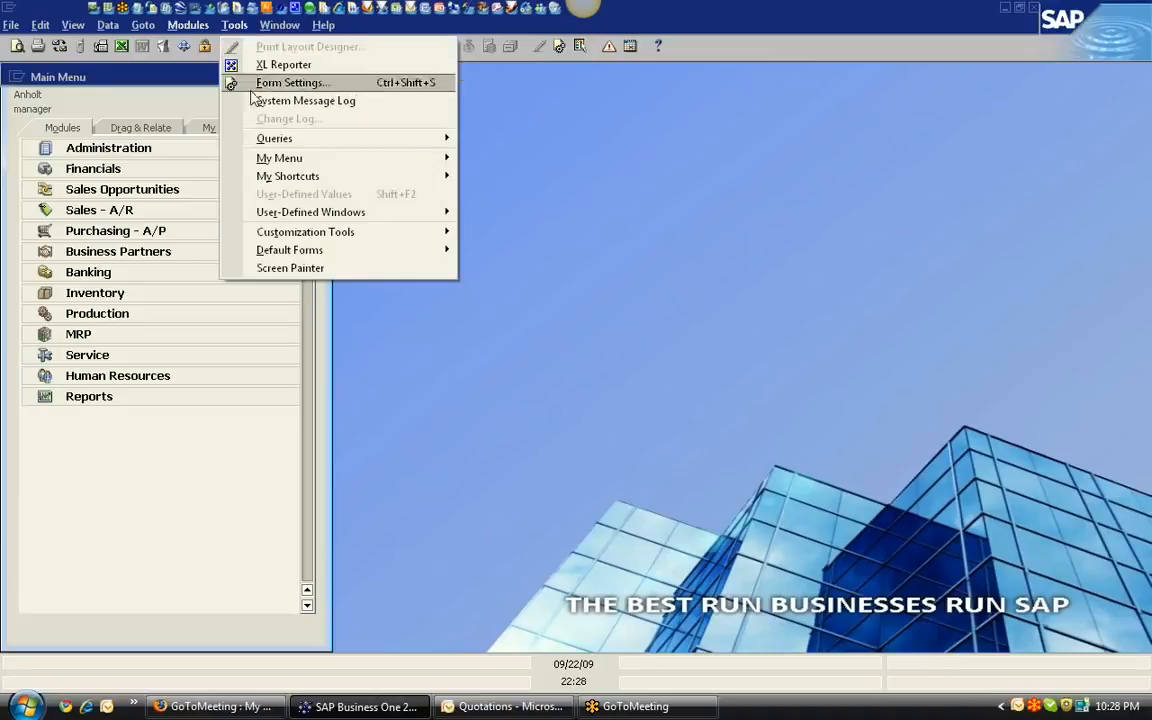
mouse_move(395, 138)
left_click(555, 159)
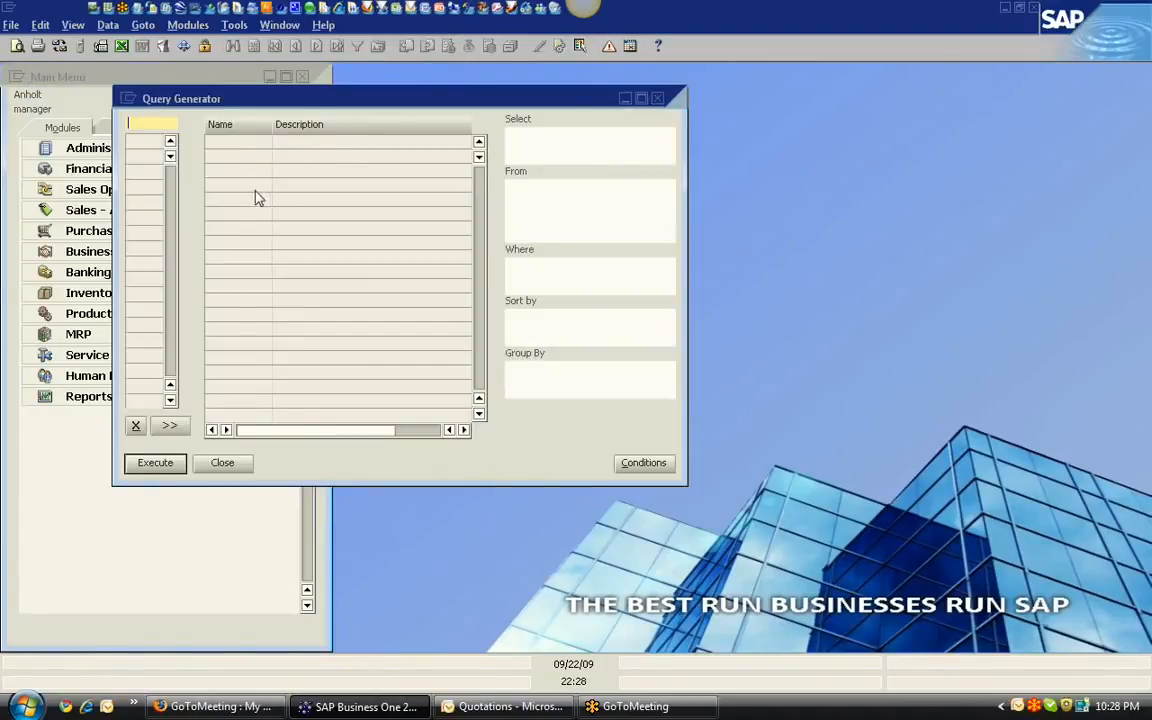
key("Tab")
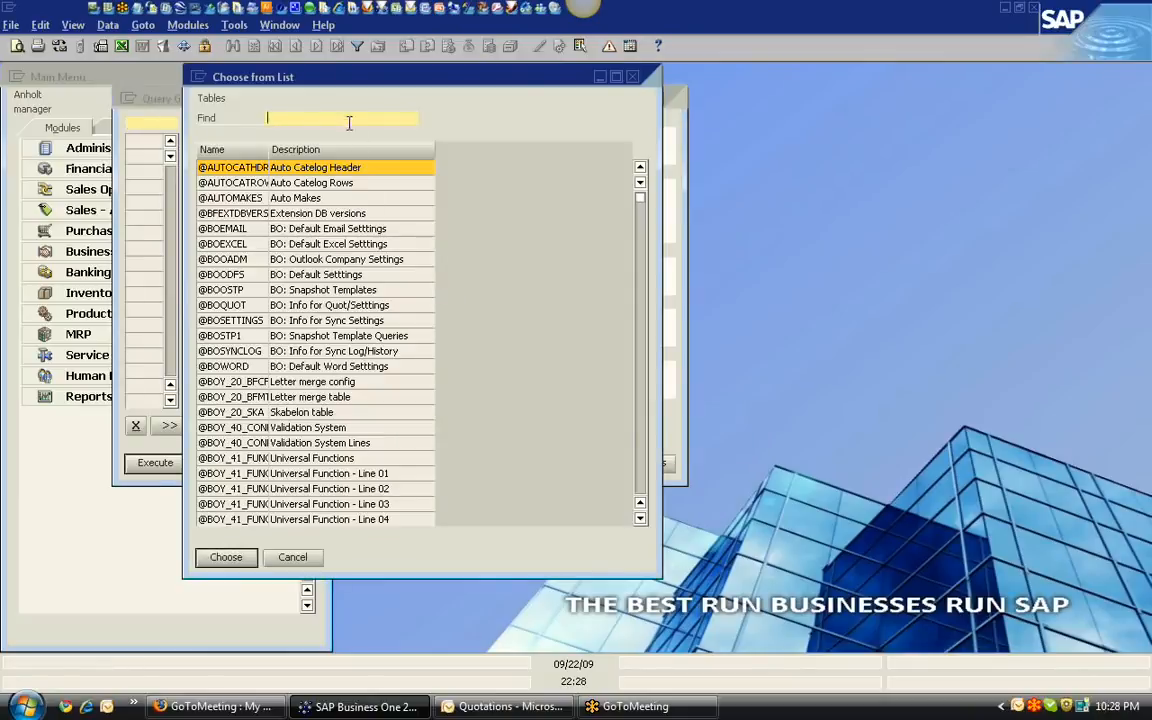
left_click(310, 147)
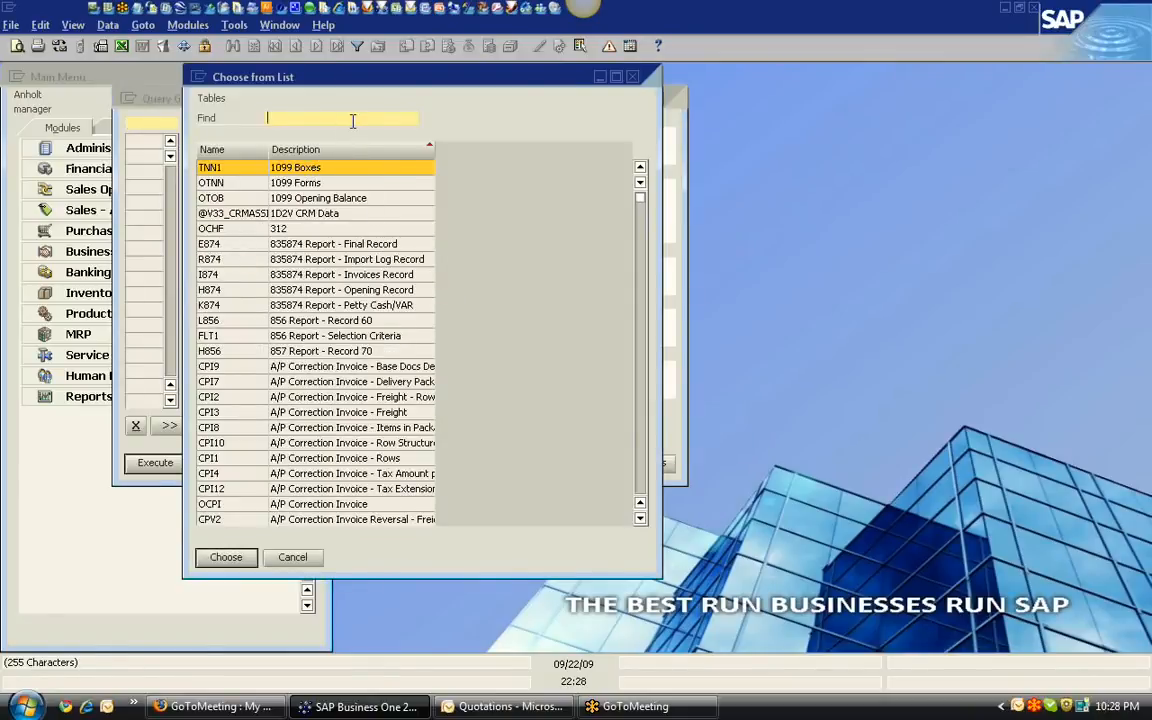
type("sale")
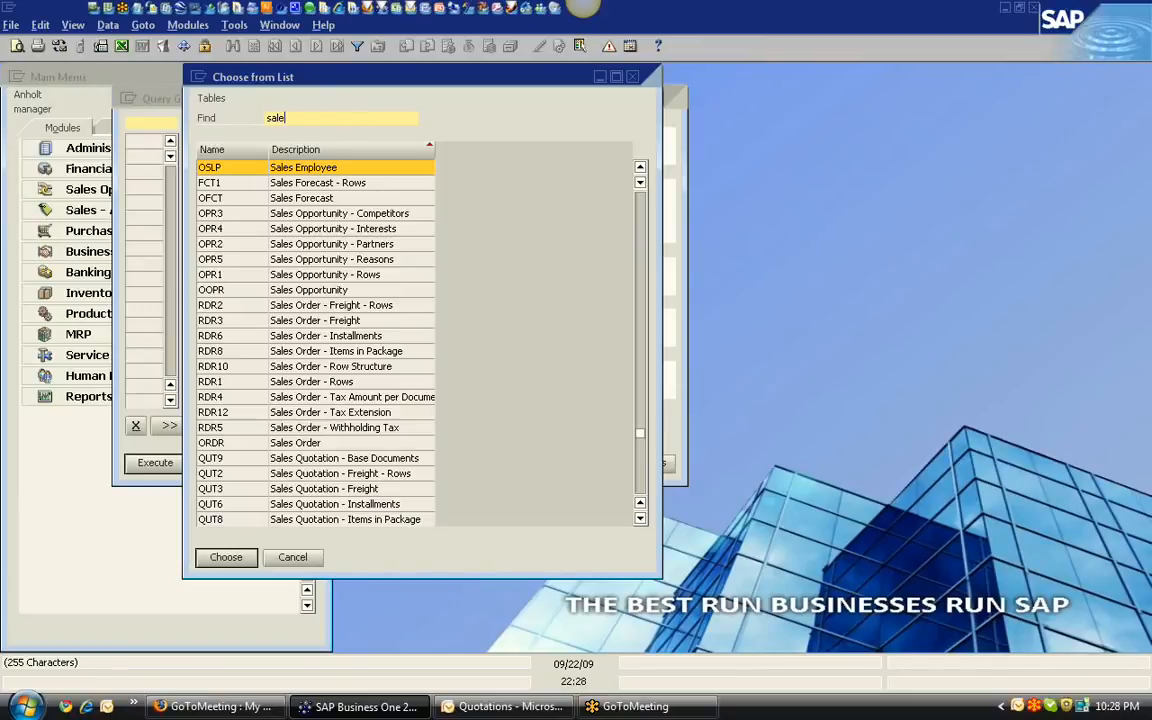
left_click(348, 444)
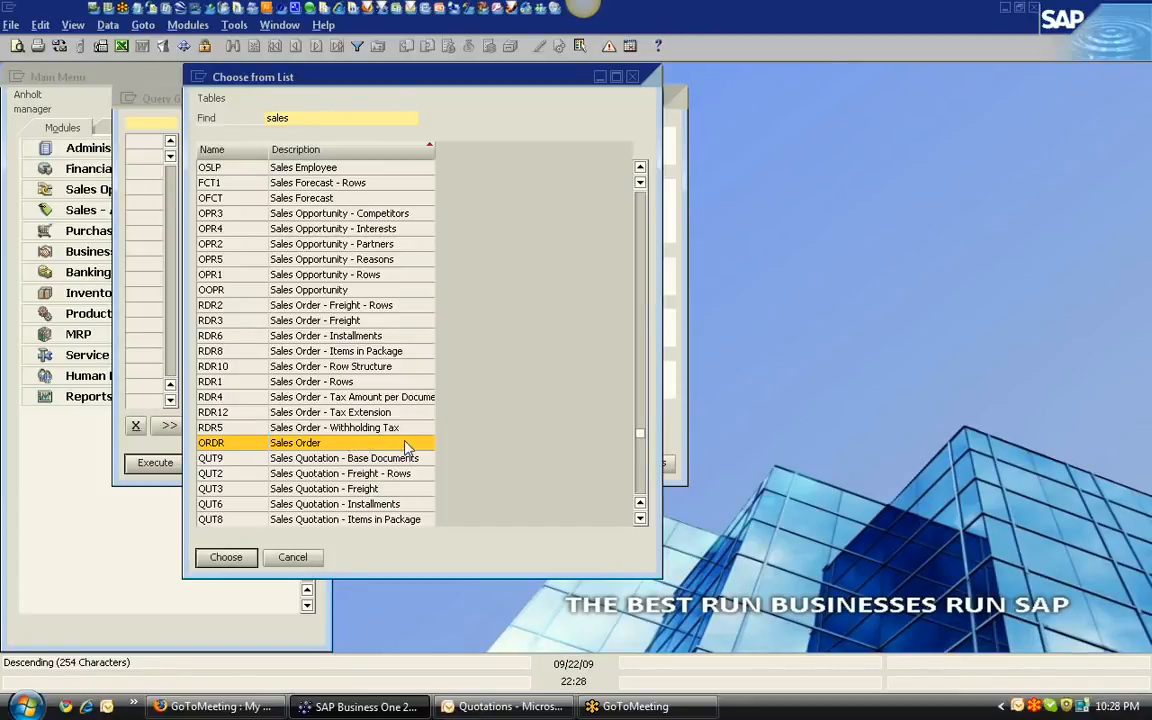
left_click(361, 383, "ctrl")
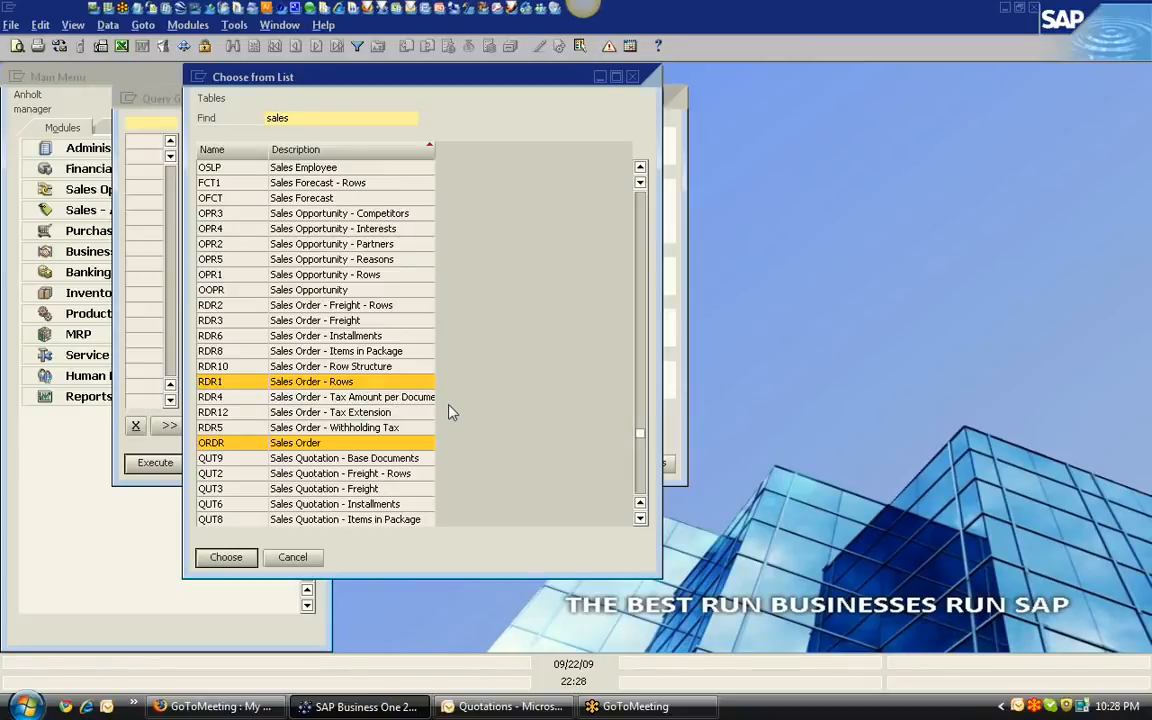
left_click(226, 558)
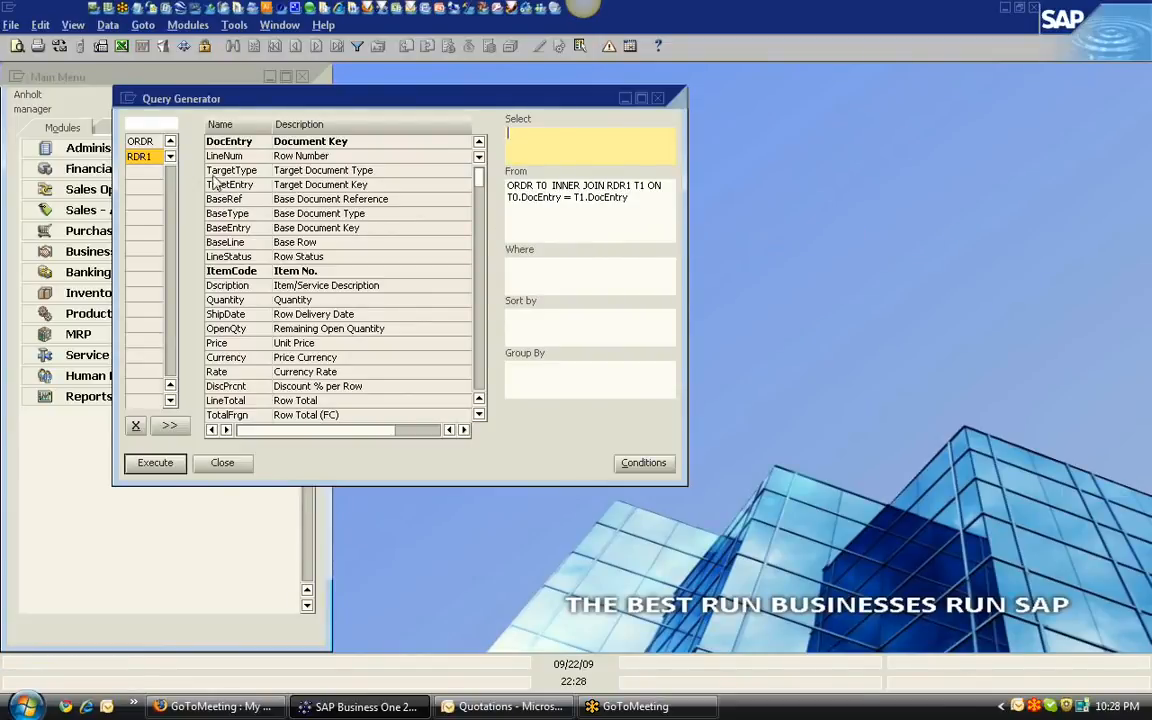
- Add the ORDR fields DocNum, CardCode, CardName and PaidToDate to the query's selection
left_click(141, 143)
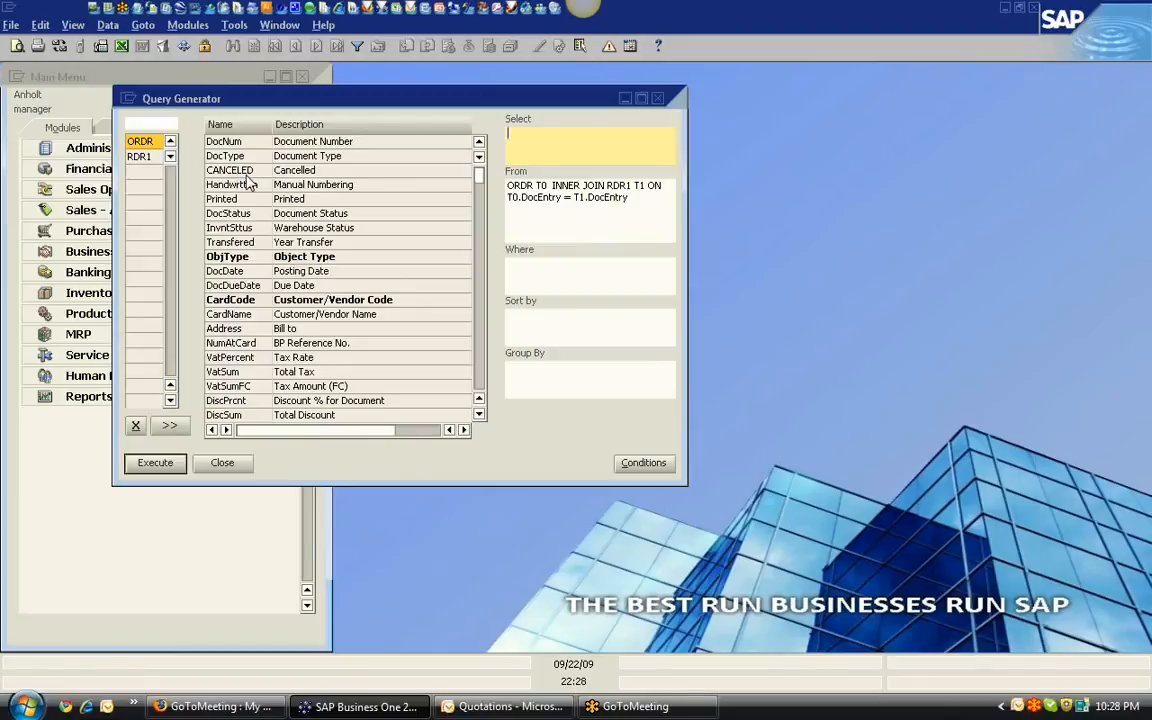
left_click(318, 144)
double_click(320, 146)
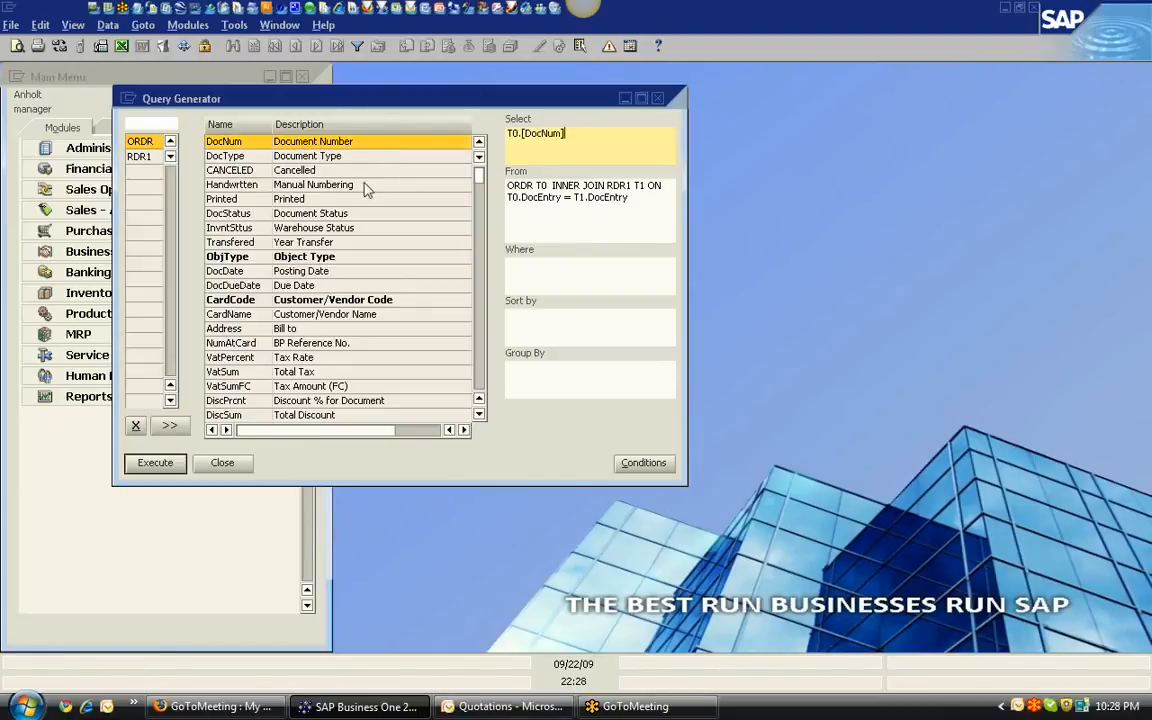
double_click(326, 300)
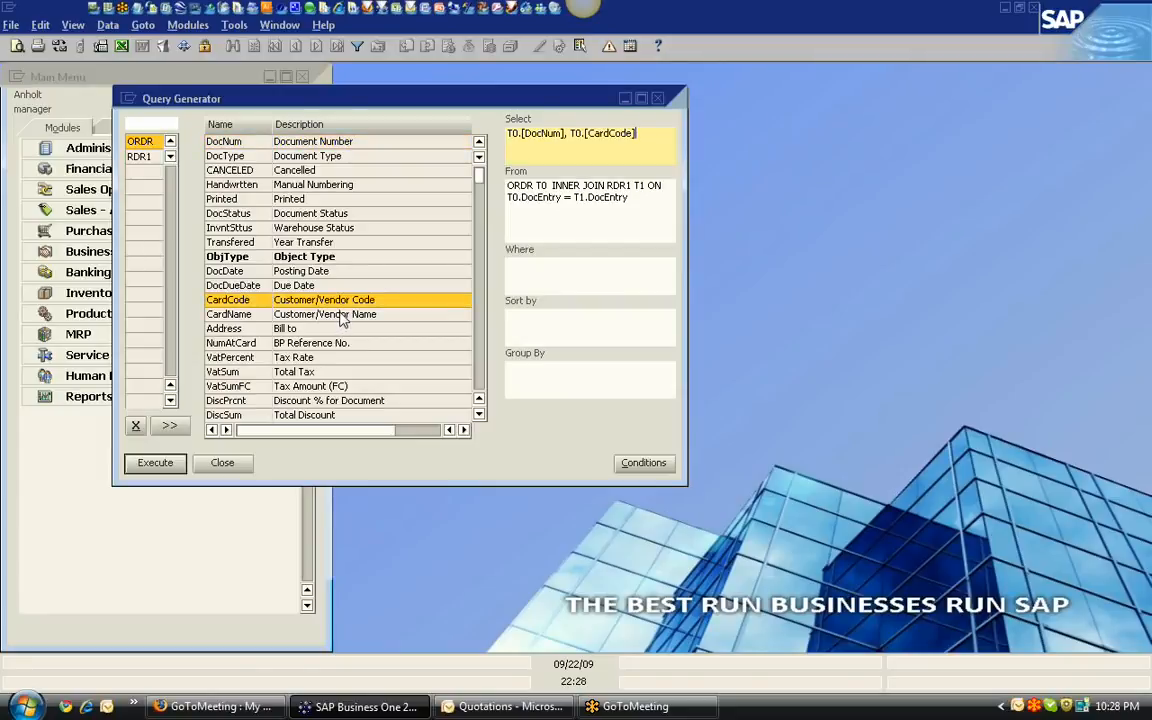
double_click(343, 315)
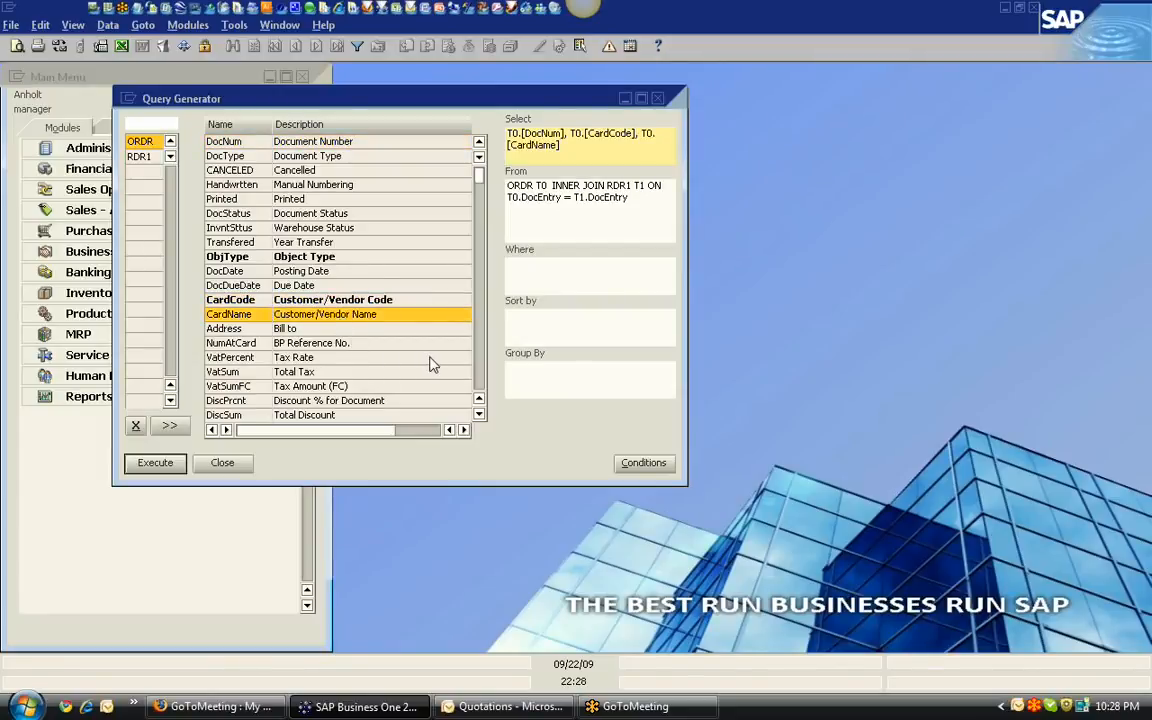
left_click(478, 352)
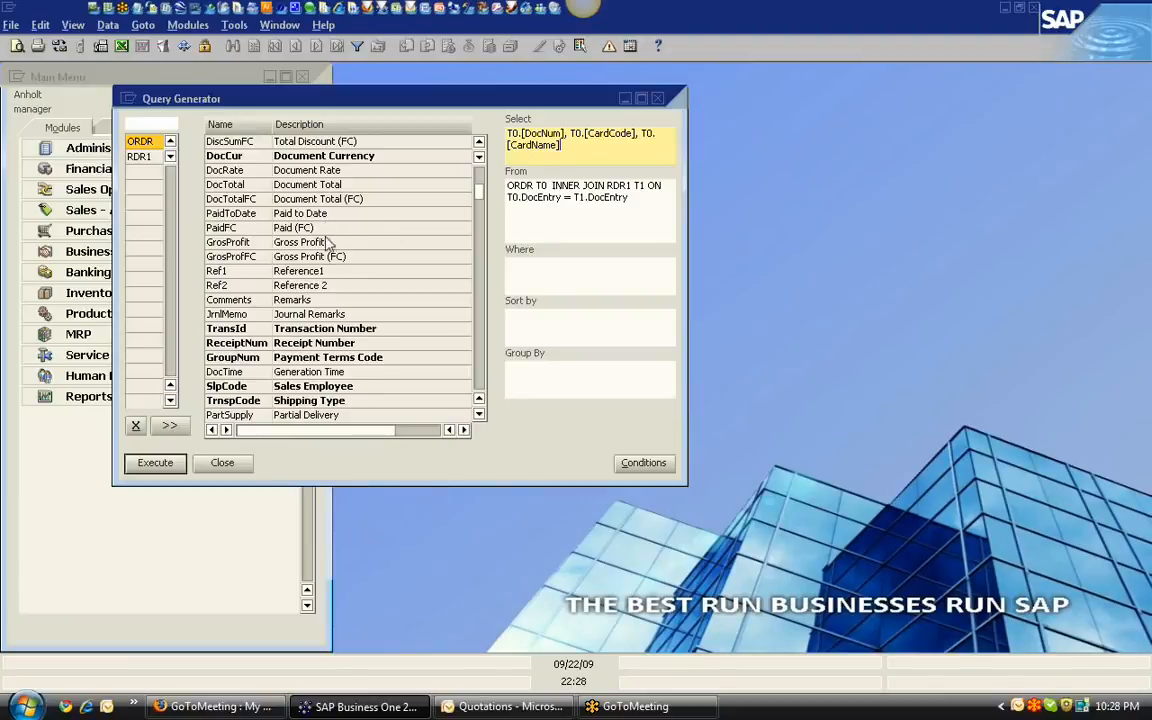
double_click(295, 213)
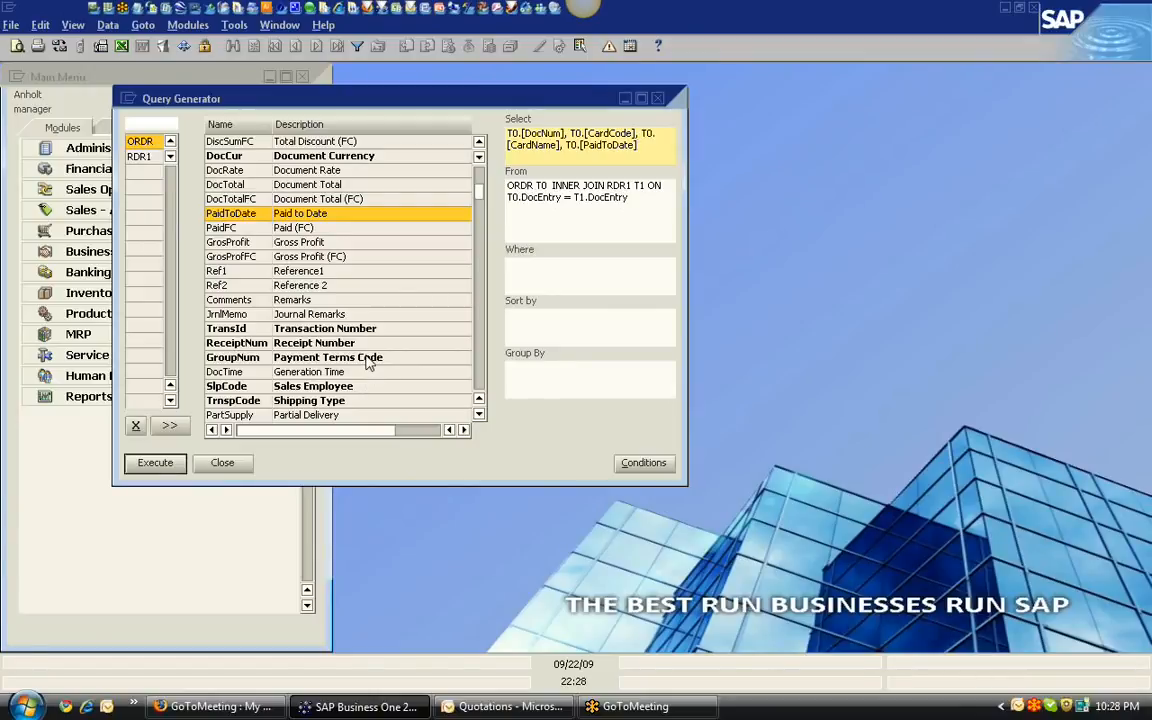
- Add the RDR1 fields ItemCode, Dscription, Quantity, ShipDate and LineTotal to the query's selection
left_click(140, 157)
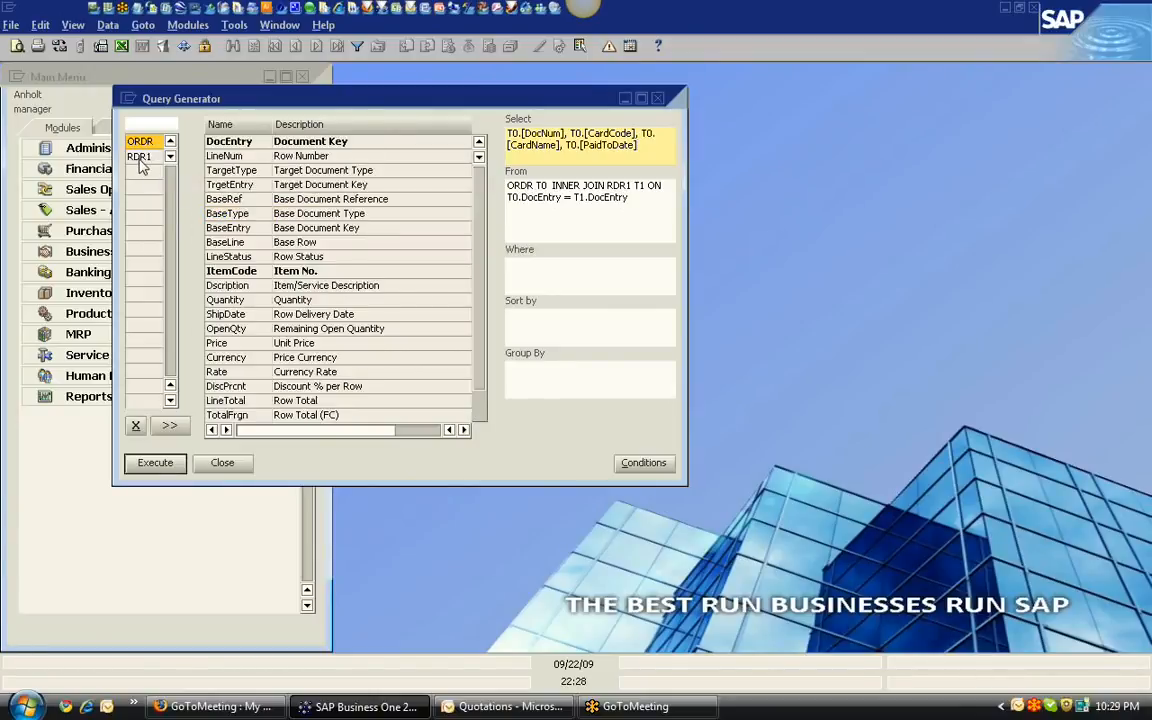
double_click(310, 271)
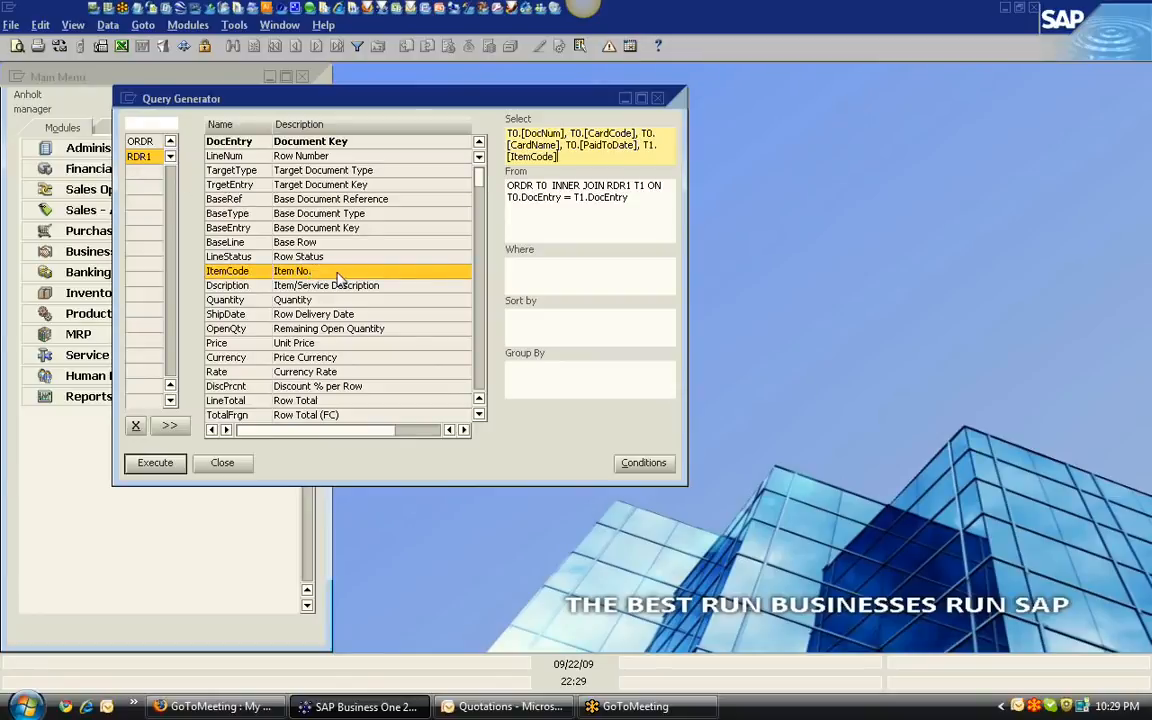
double_click(303, 285)
left_click(316, 300)
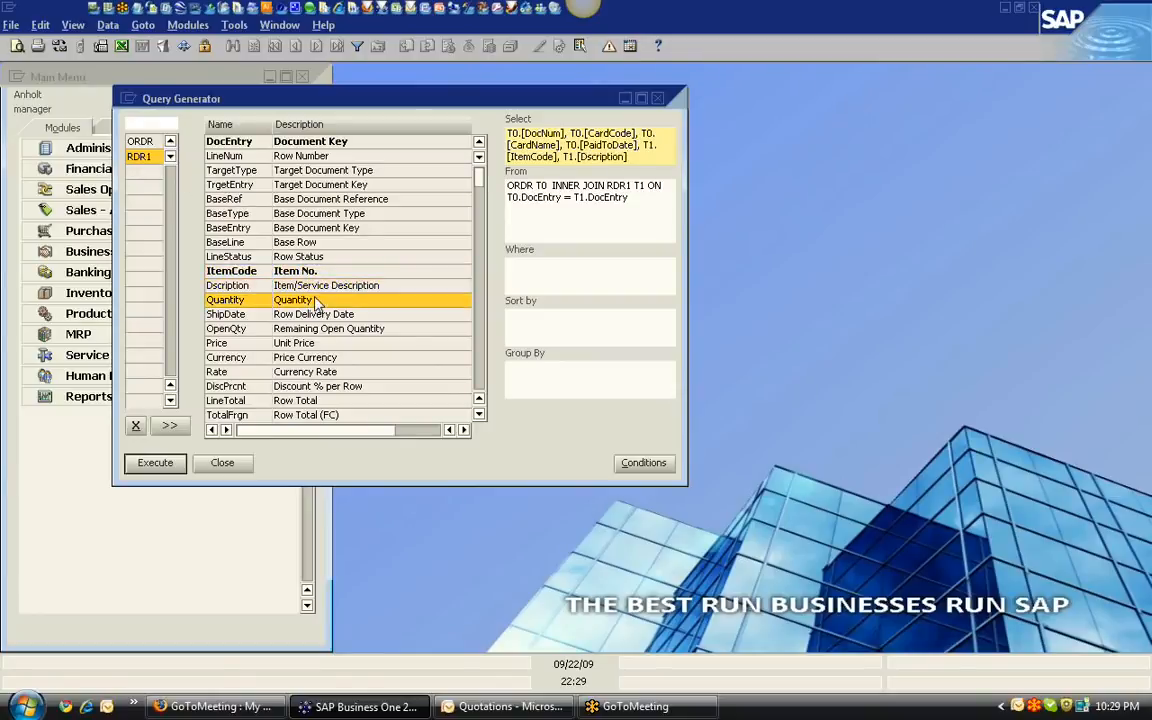
left_click(343, 315)
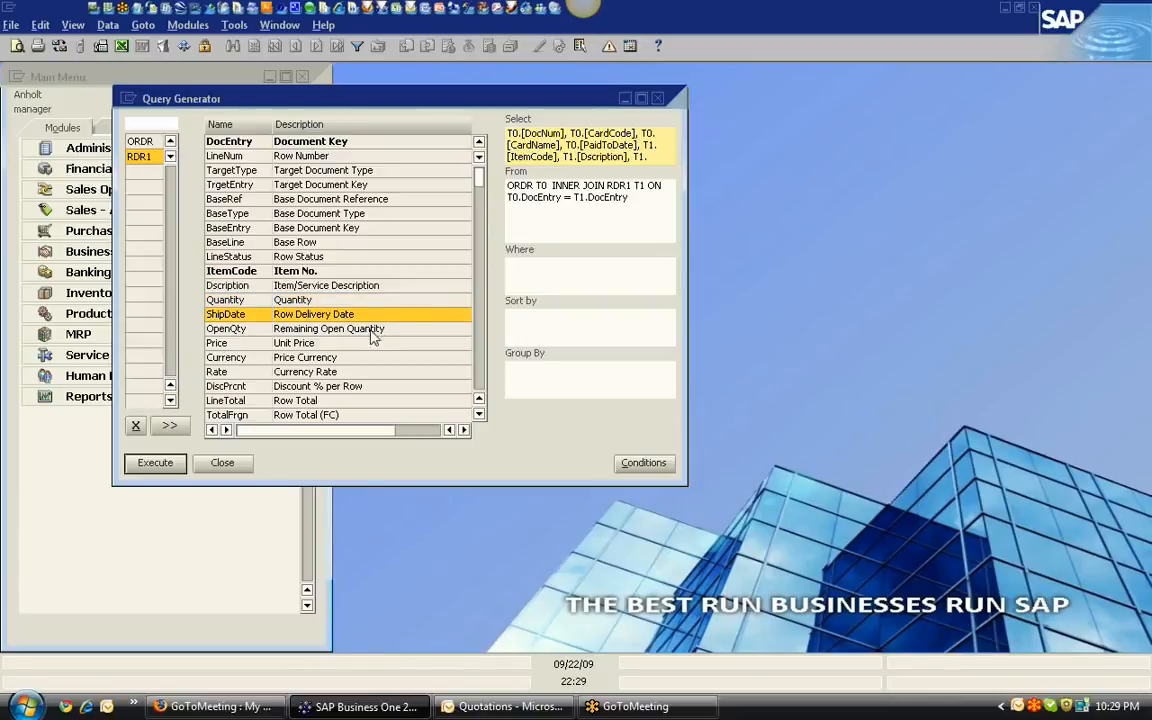
left_click(340, 401)
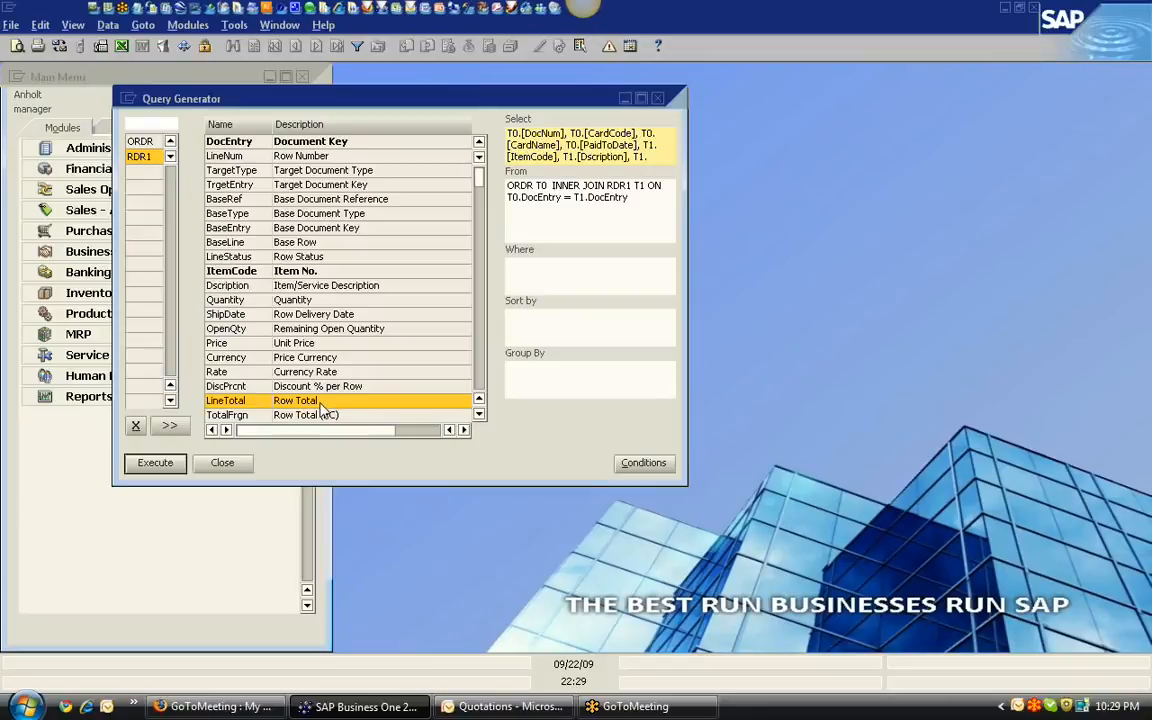
- Execute the sales order query, view its results as a chart, and close the chart
left_click(160, 464)
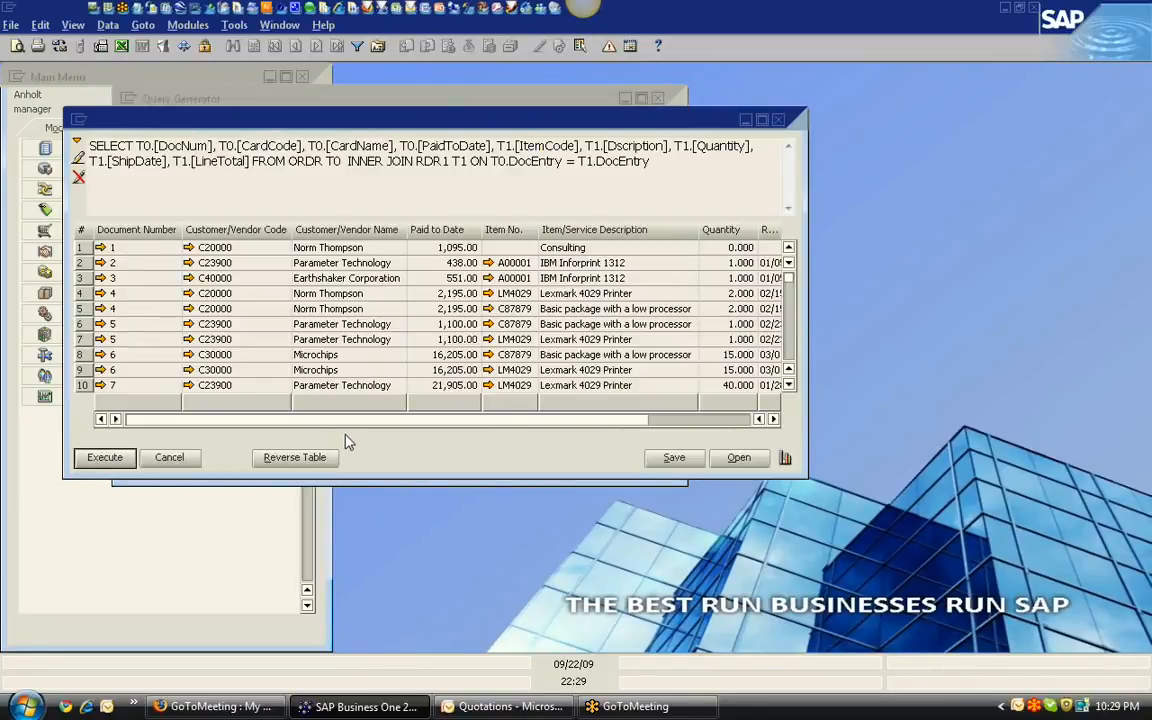
left_click(785, 457)
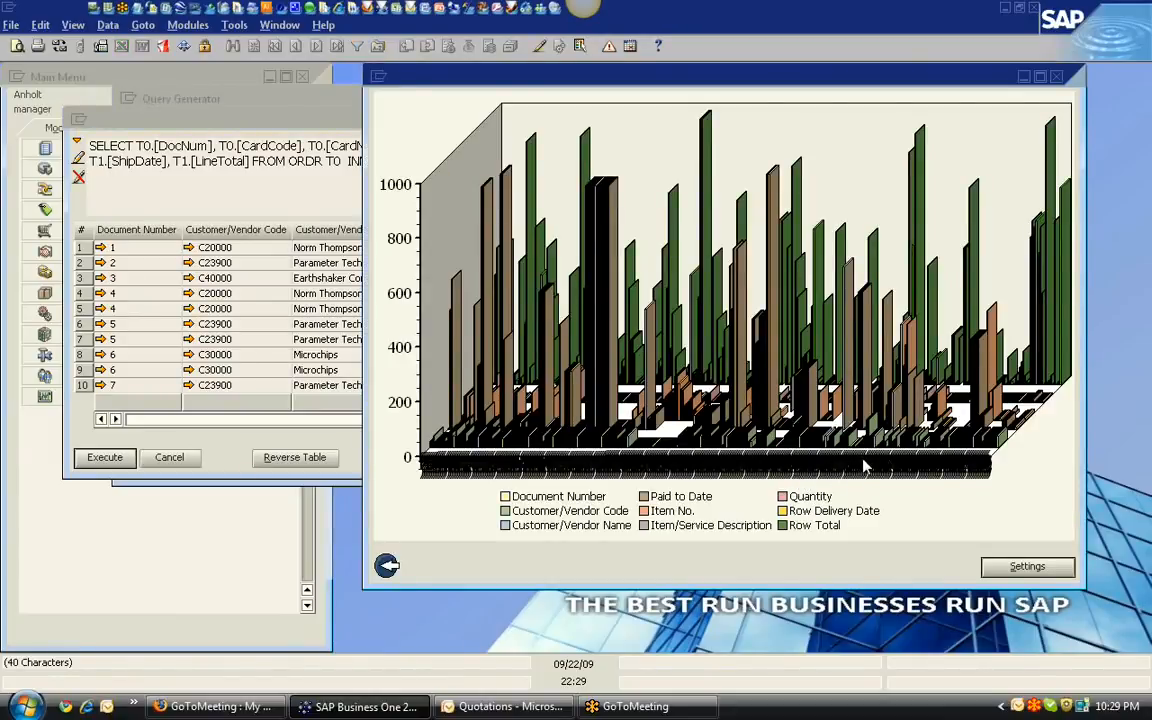
left_click(1056, 76)
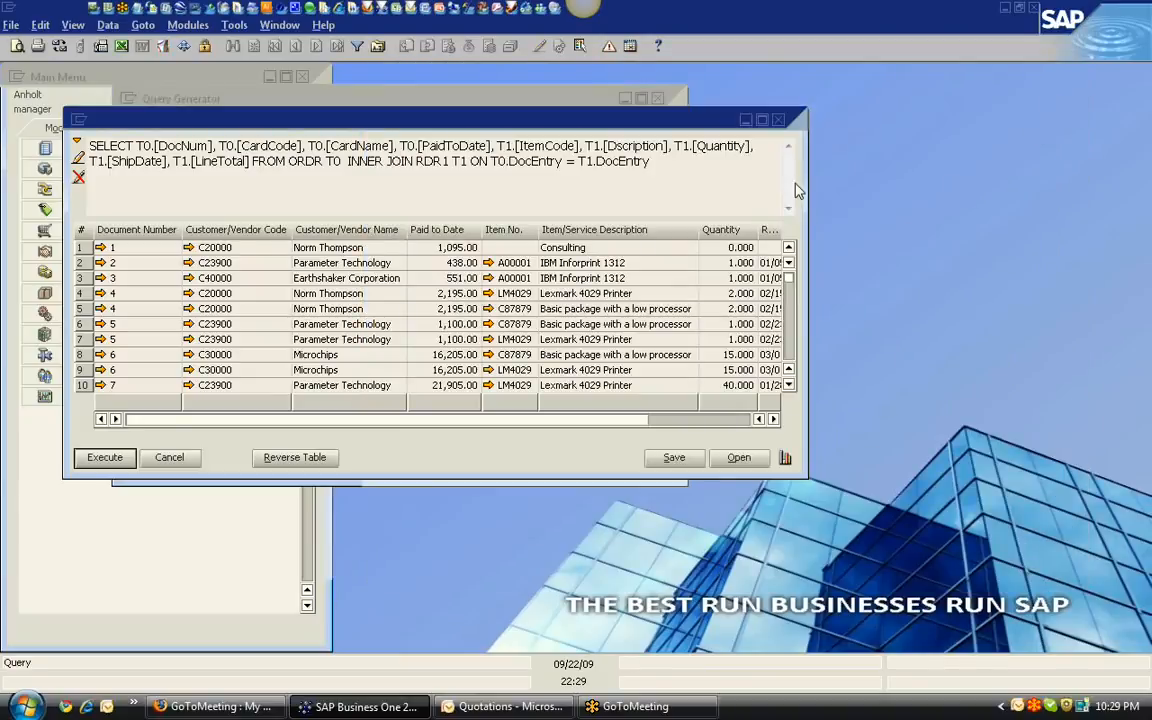
- Save the query in the Sales category as a personal sales report, and close the query results and Query Generator
left_click(676, 460)
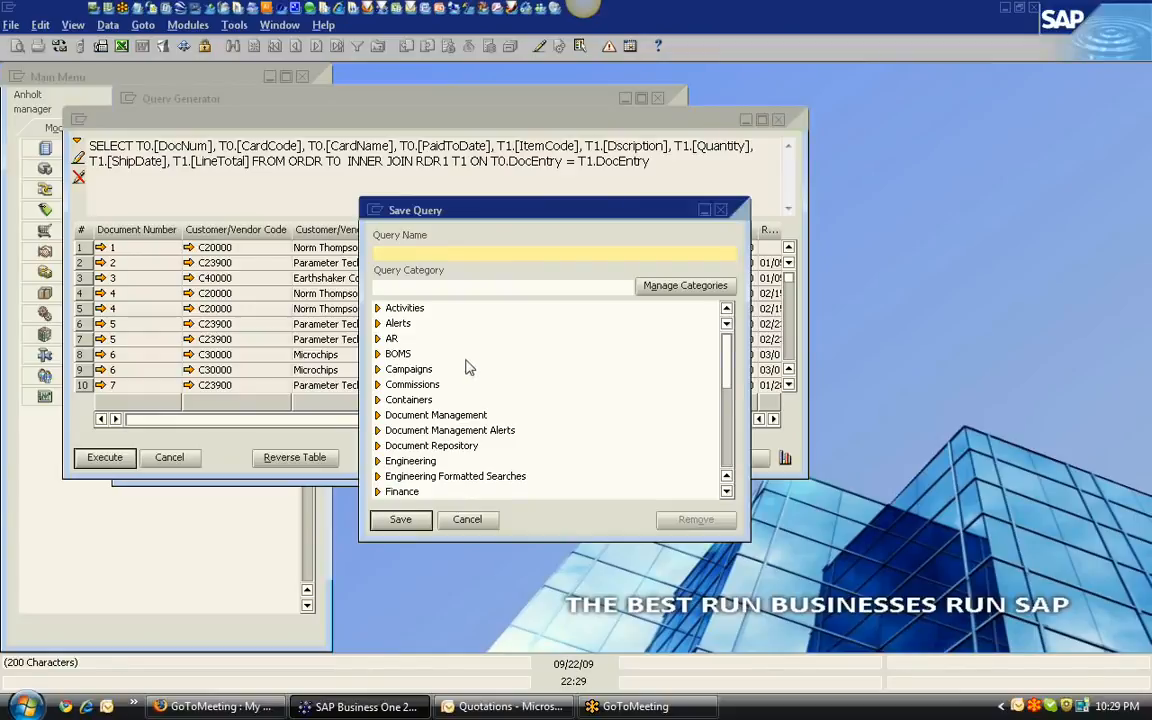
scroll(445, 470, "down", 3)
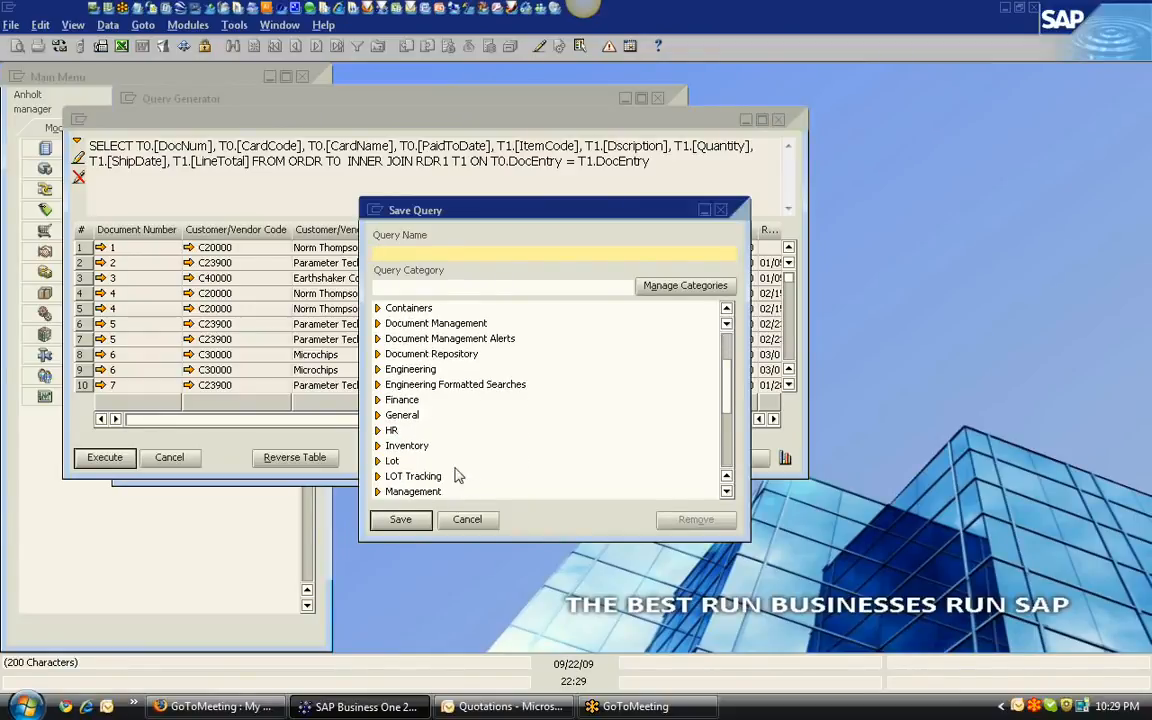
scroll(440, 460, "down", 9)
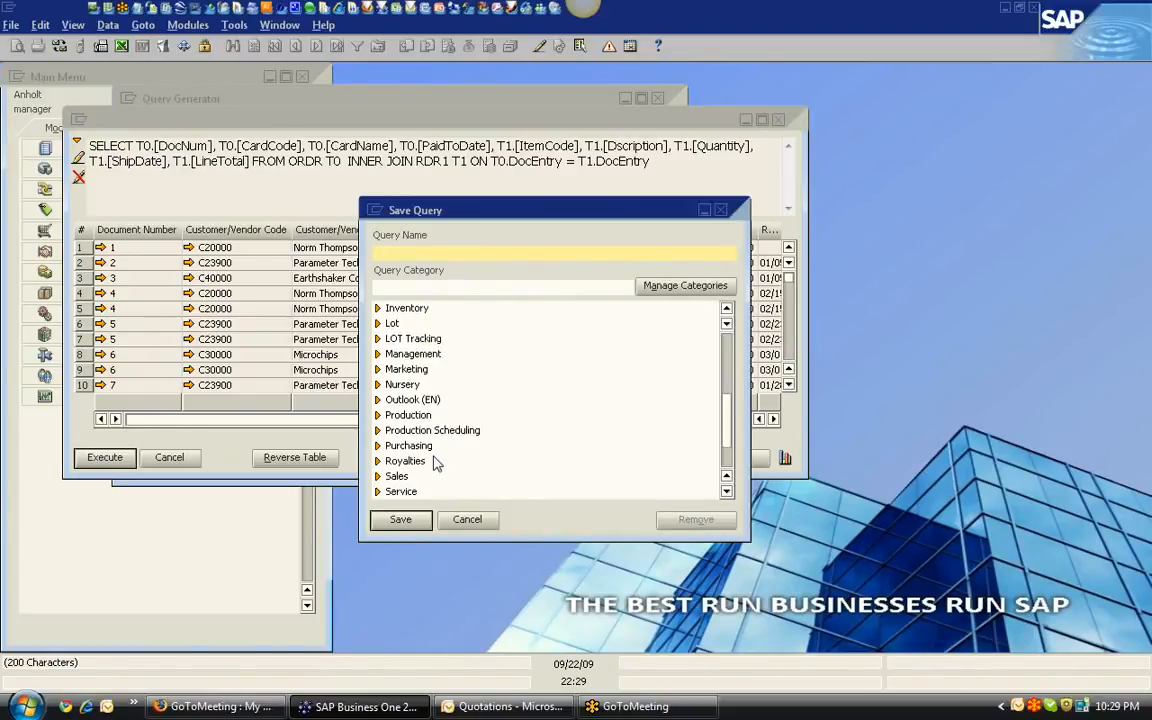
left_click(410, 462)
left_click(459, 258)
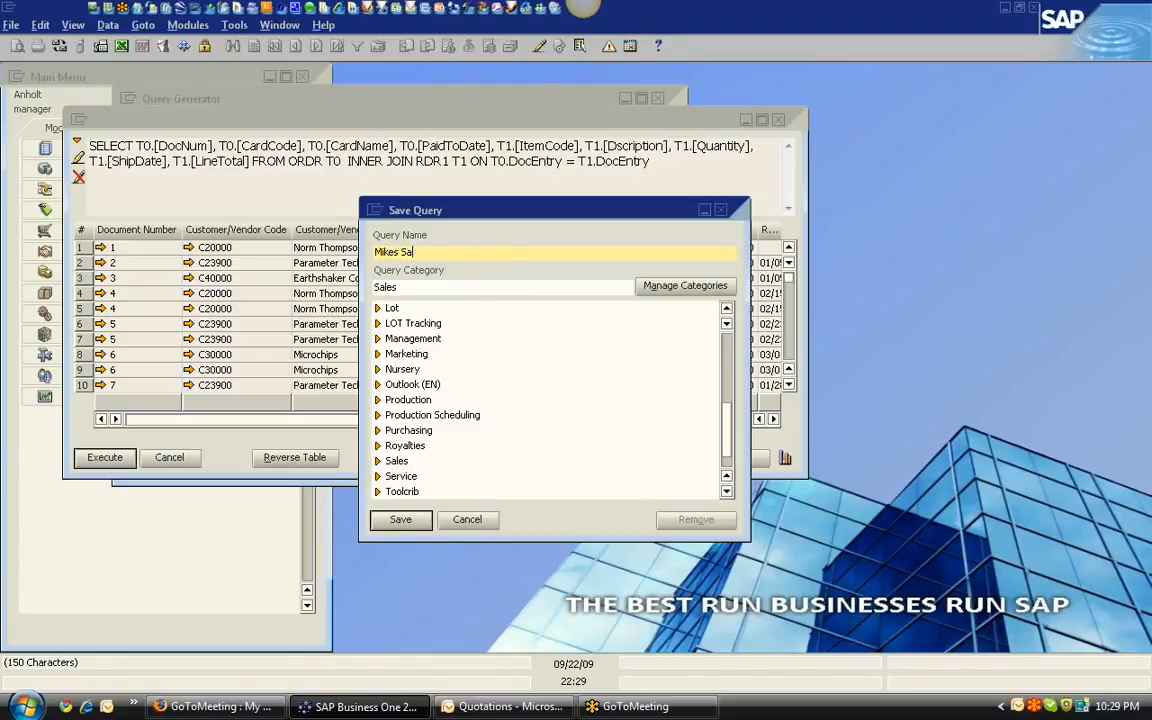
type("Mikes Saes report")
left_click(401, 520)
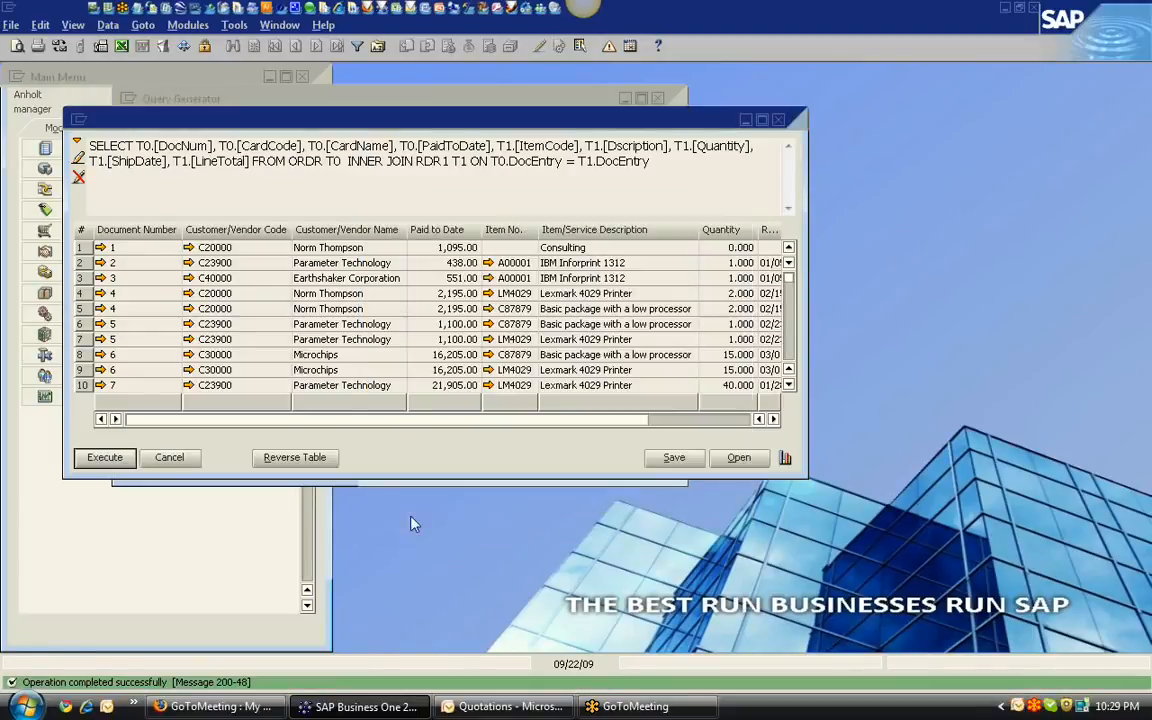
left_click(170, 457)
left_click(224, 461)
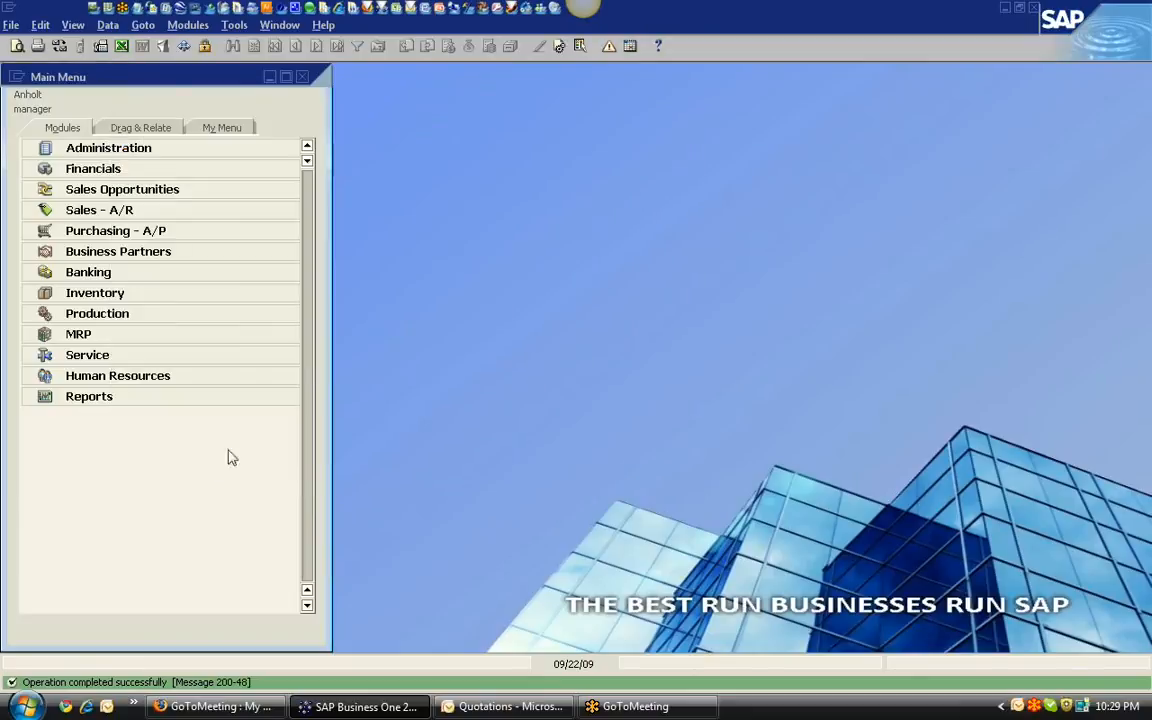
- Browse the saved query categories in the Query Manager and close it
left_click(580, 46)
scroll(420, 270, "down", 2)
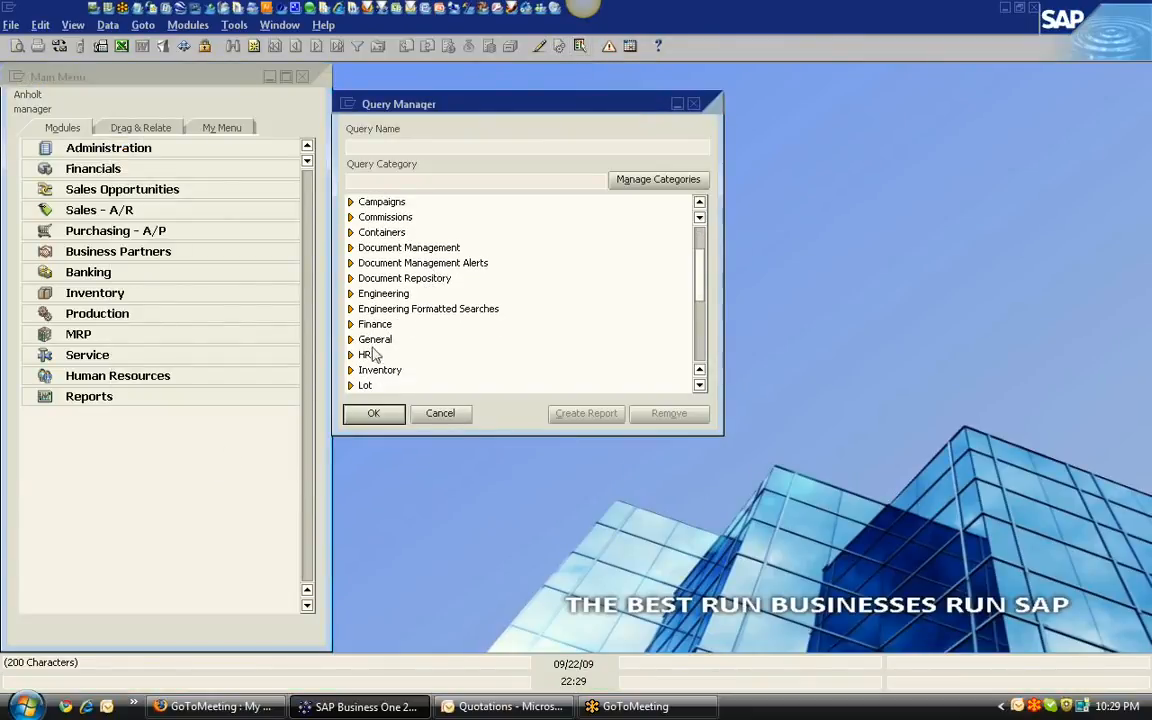
left_click(446, 413)
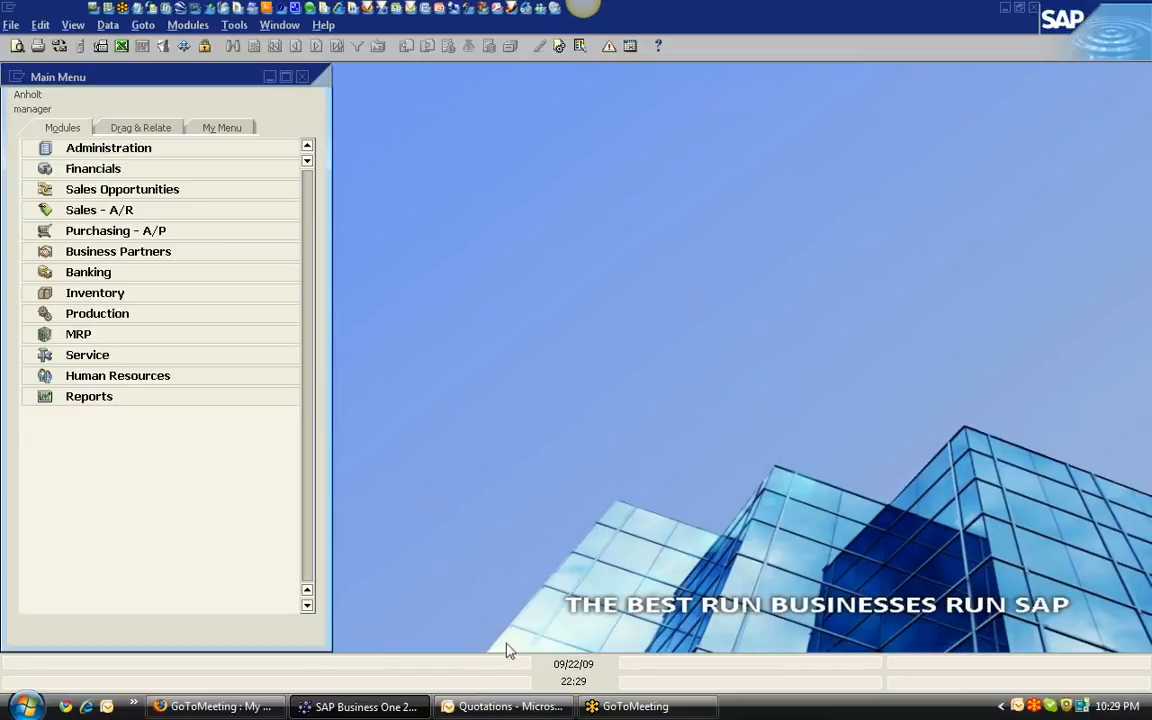
- Switch to Outlook, start a new quotation for a customer chosen from the business partner list, and discard it without saving
left_click(505, 706)
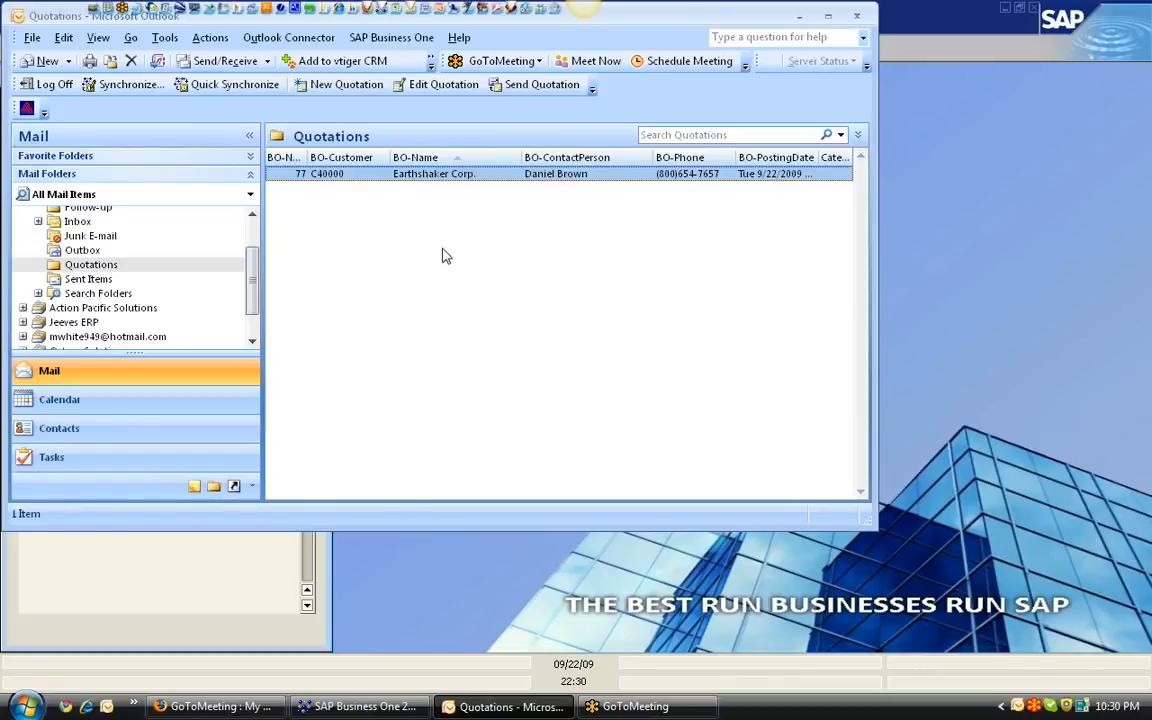
left_click(338, 84)
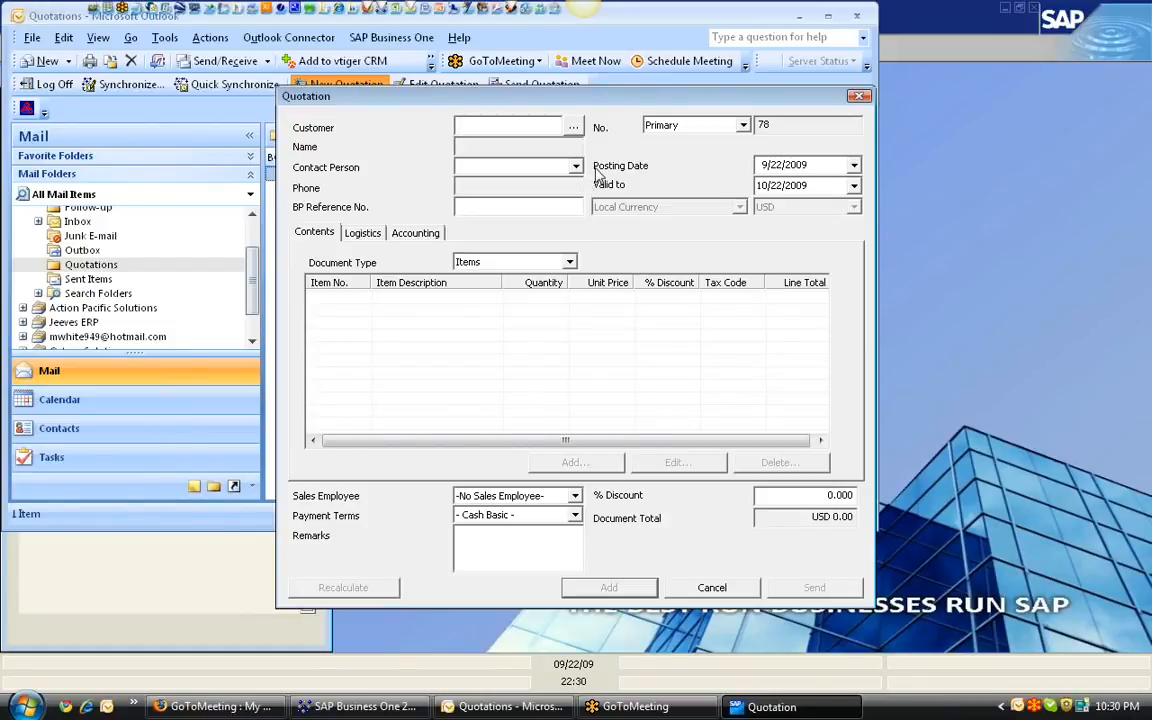
left_click(574, 127)
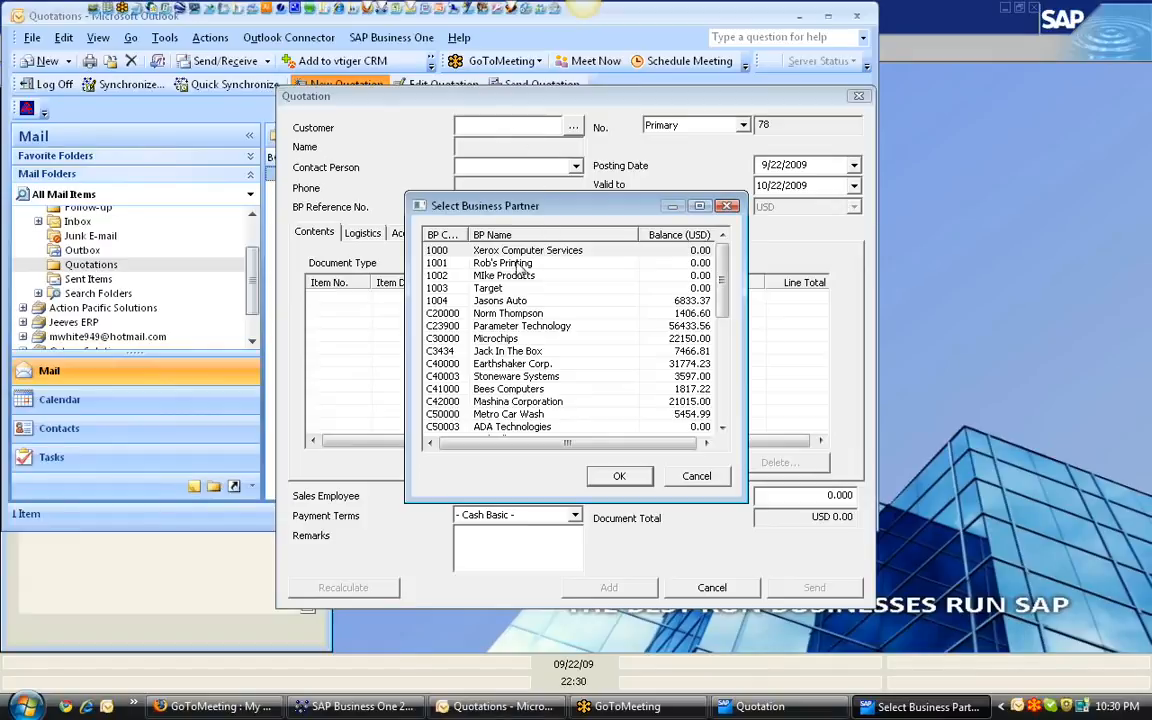
double_click(465, 313)
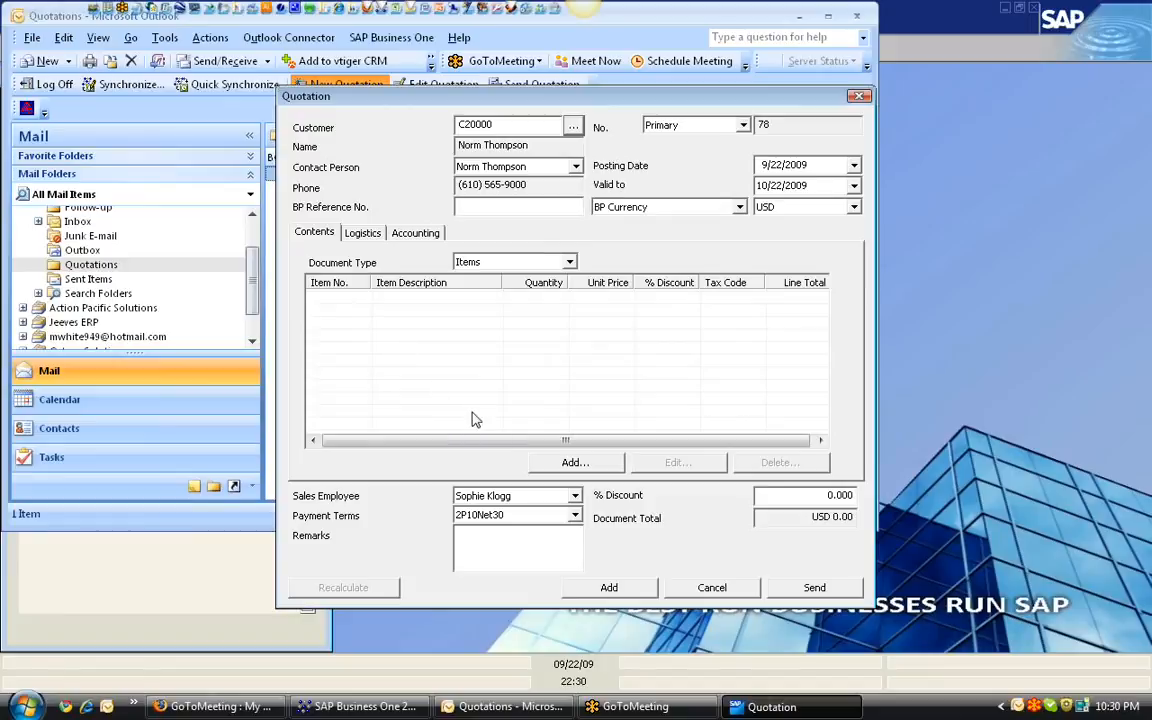
left_click(711, 587)
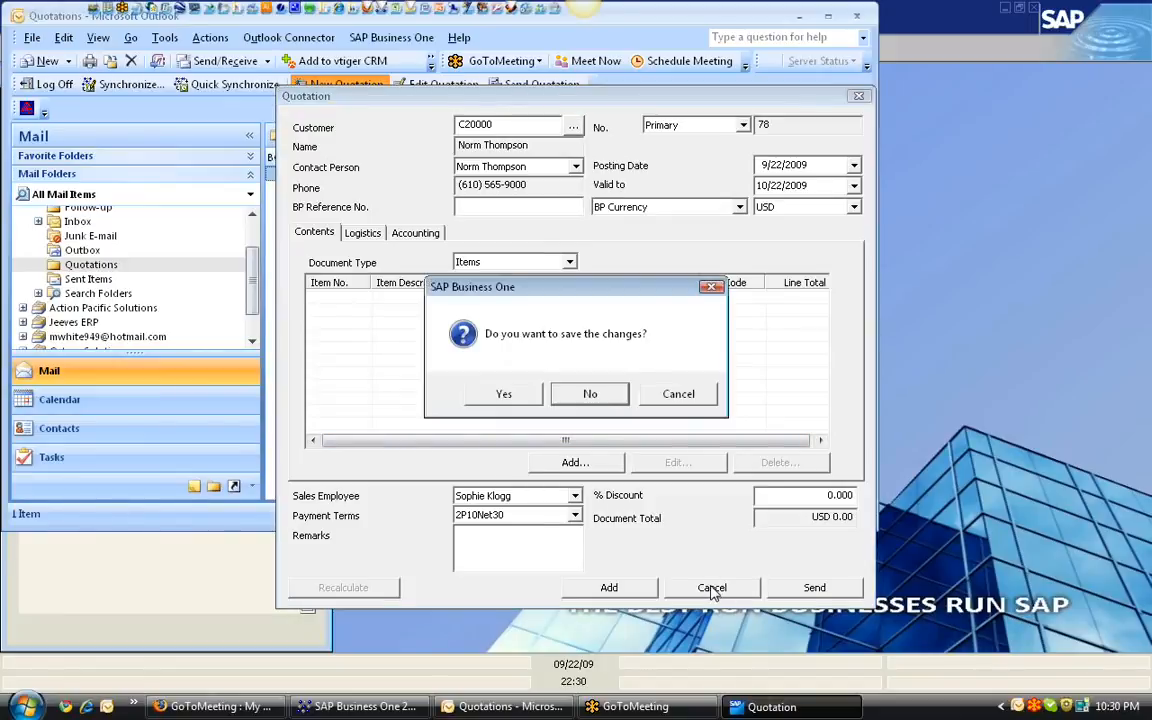
left_click(590, 393)
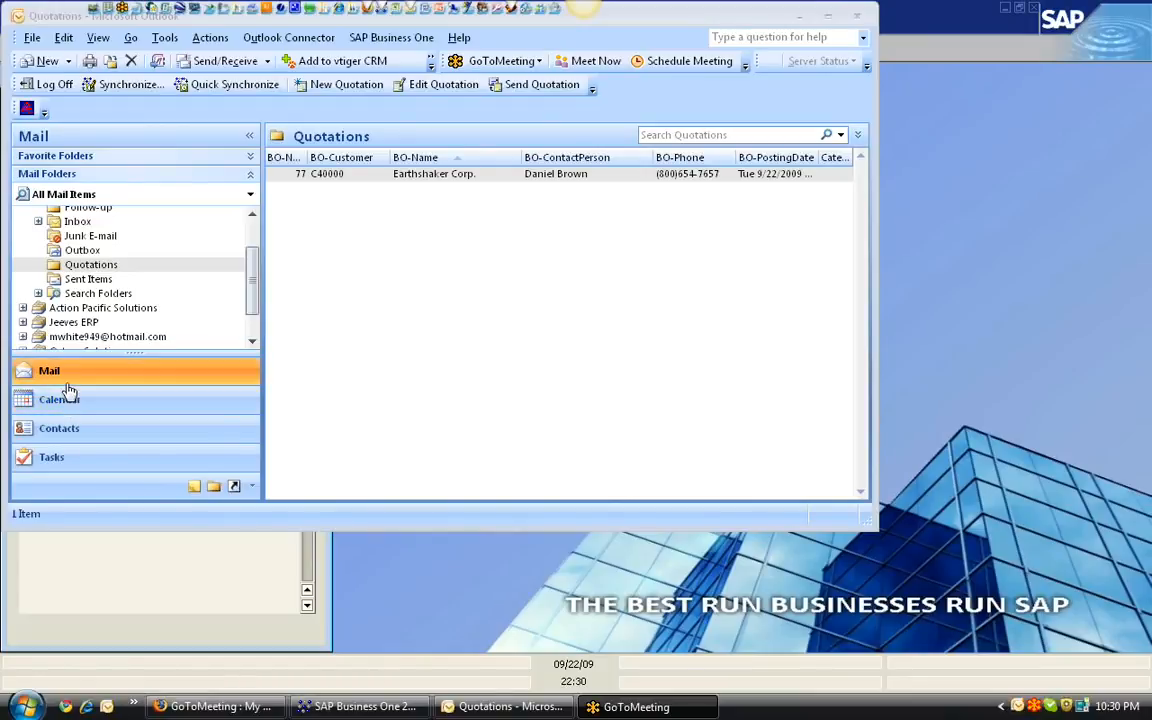
- Open the Earthshaker Corp. contact and delete the Excel snapshot attachment from its notes
left_click(80, 430)
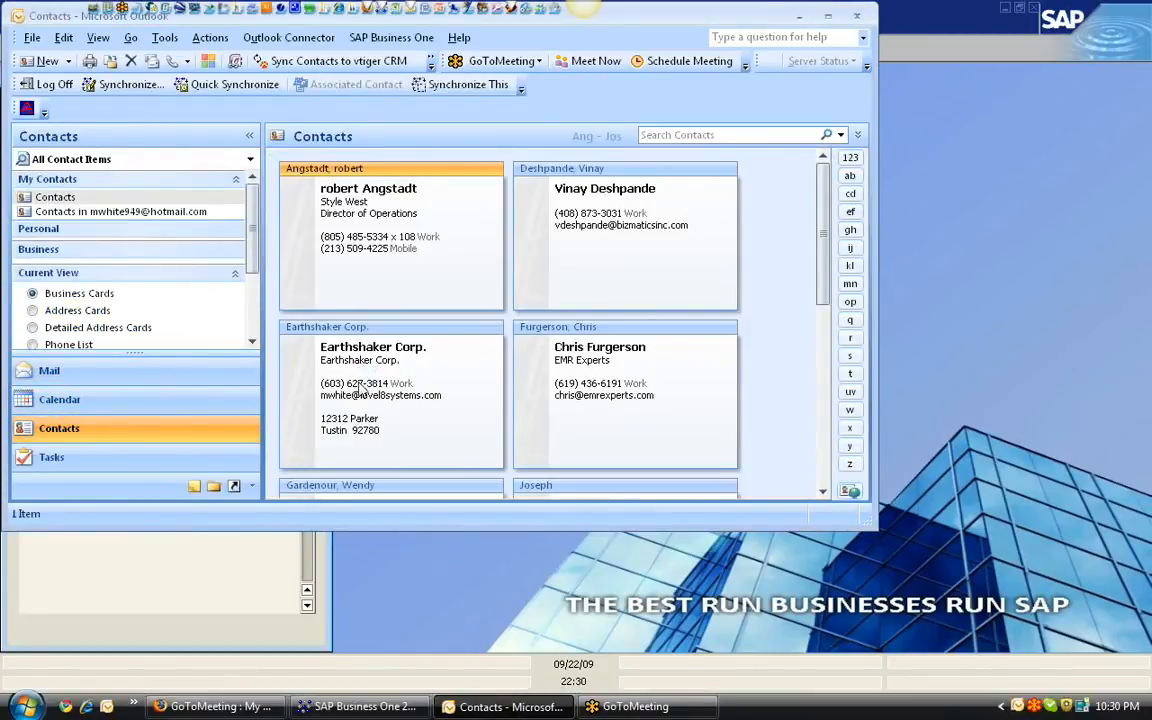
left_click(362, 388)
double_click(362, 388)
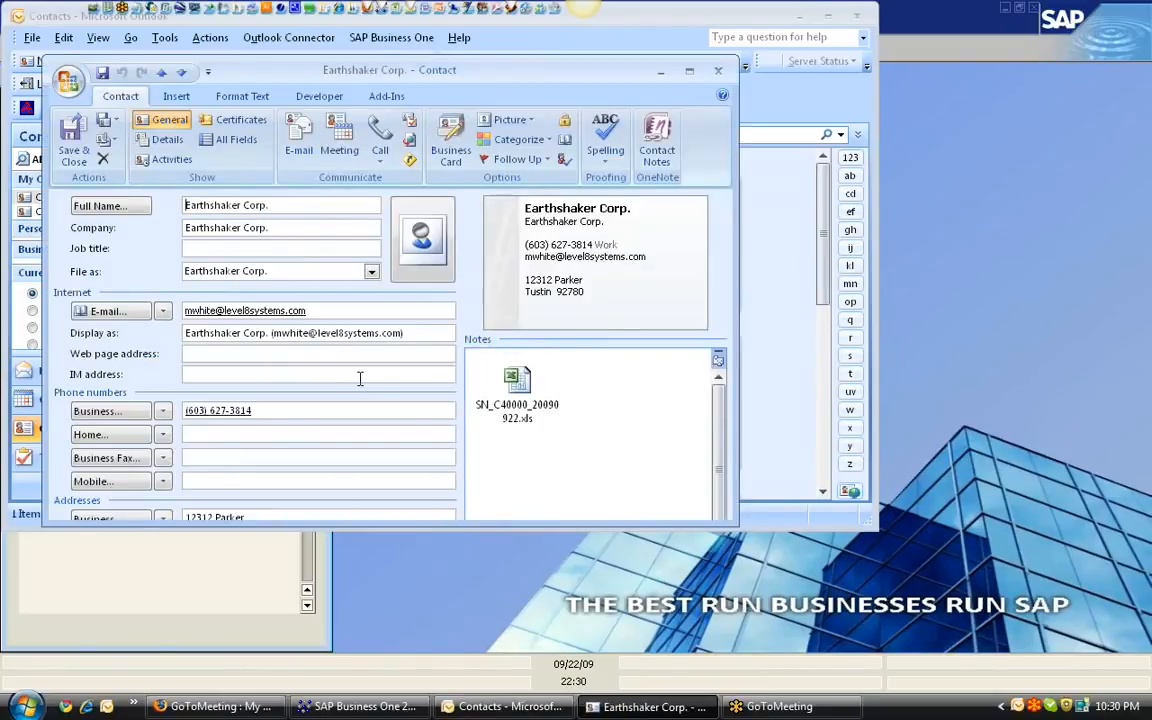
left_click(535, 401)
left_click(577, 413)
key("BackSpace")
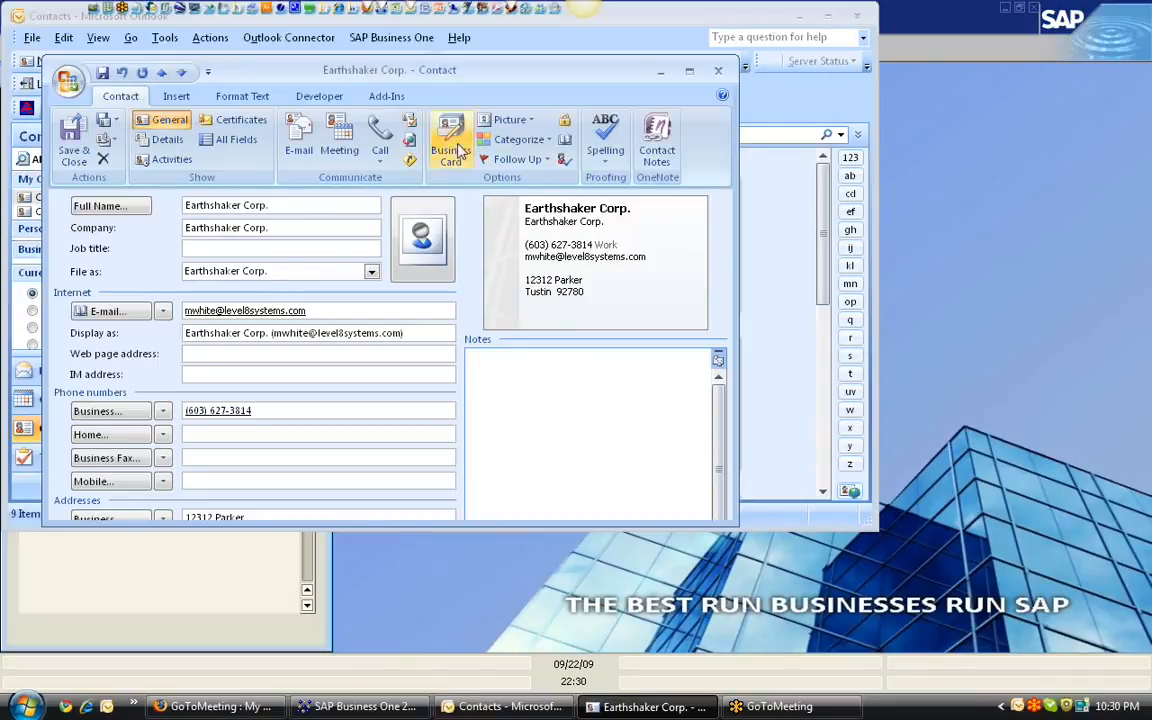
- Synchronize the Earthshaker Corp. contact with SAP Business One to generate a new business partner snapshot
left_click(384, 96)
left_click(352, 121)
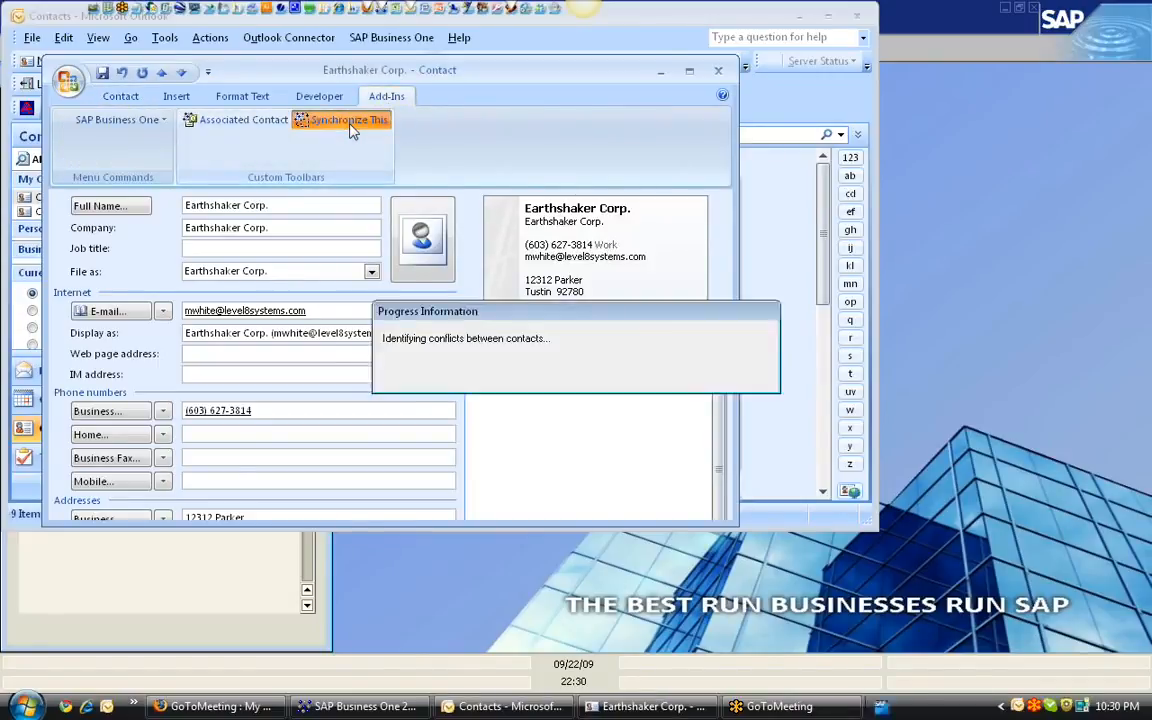
left_click(880, 510)
left_click(650, 396)
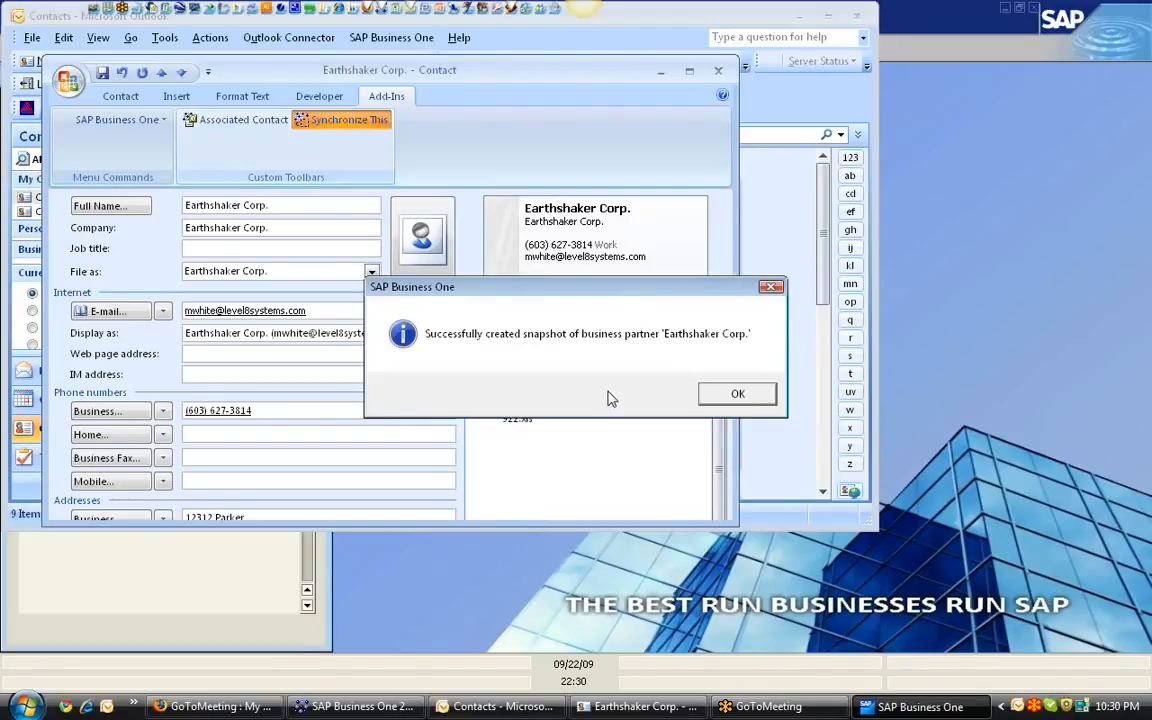
left_click(735, 393)
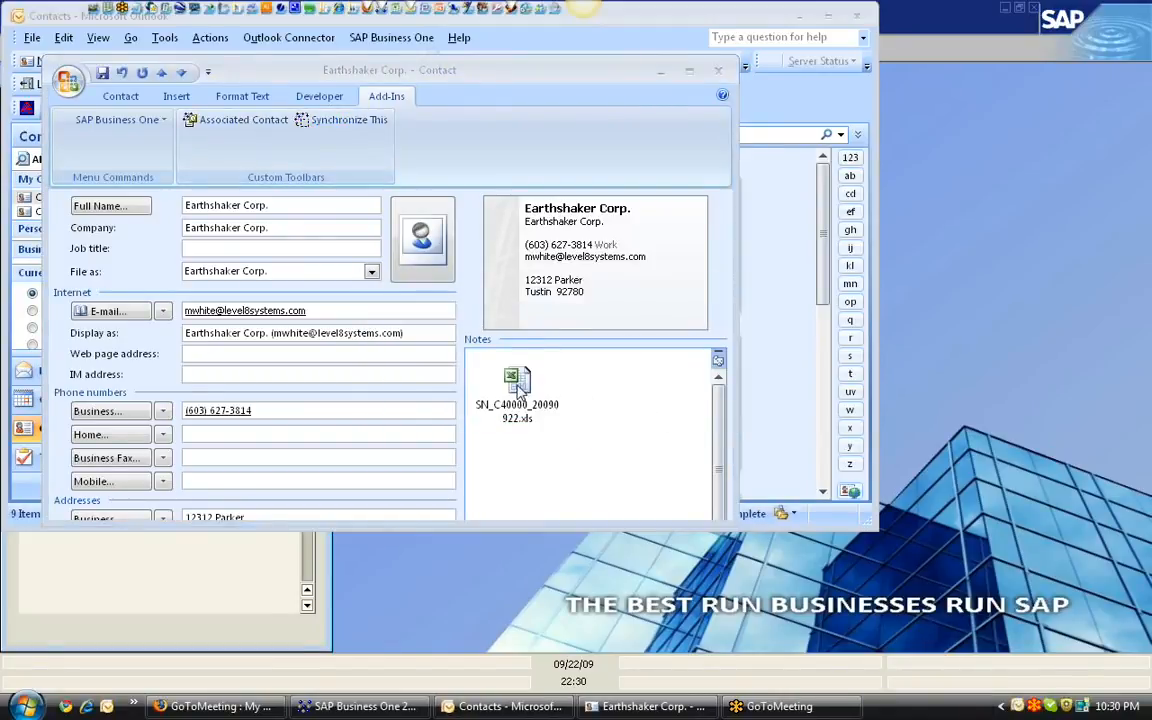
- Open the customer snapshot workbook attached to the Earthshaker Corp. contact in Excel
double_click(518, 388)
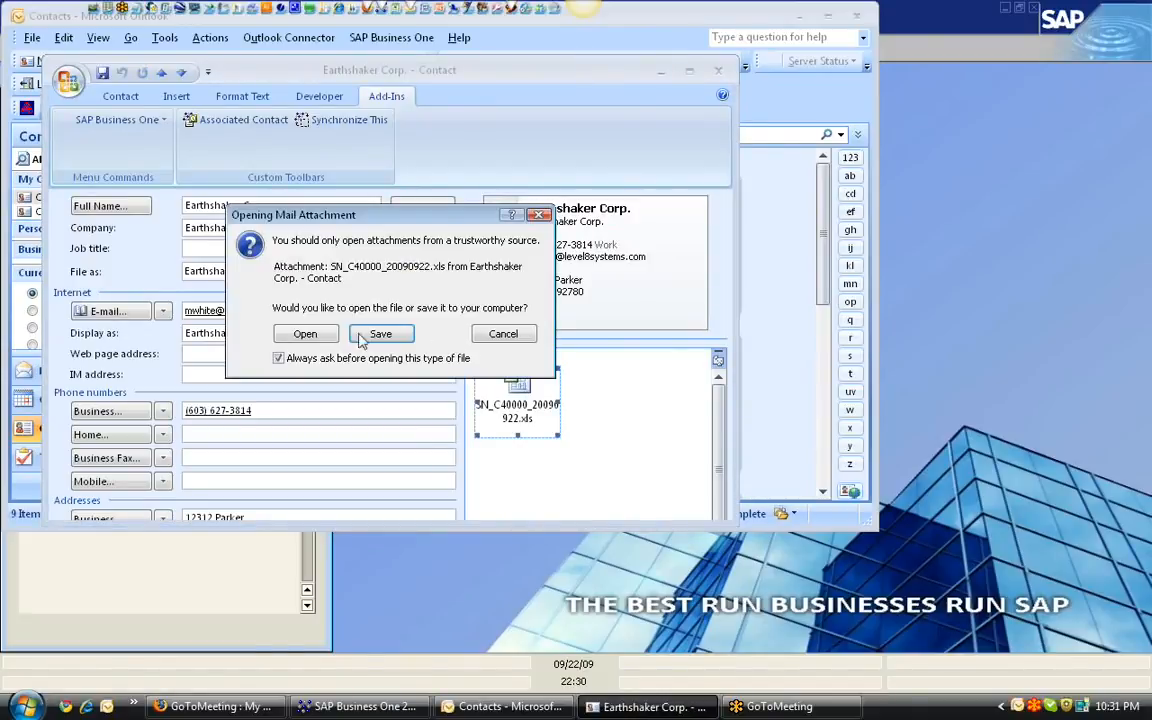
left_click(305, 334)
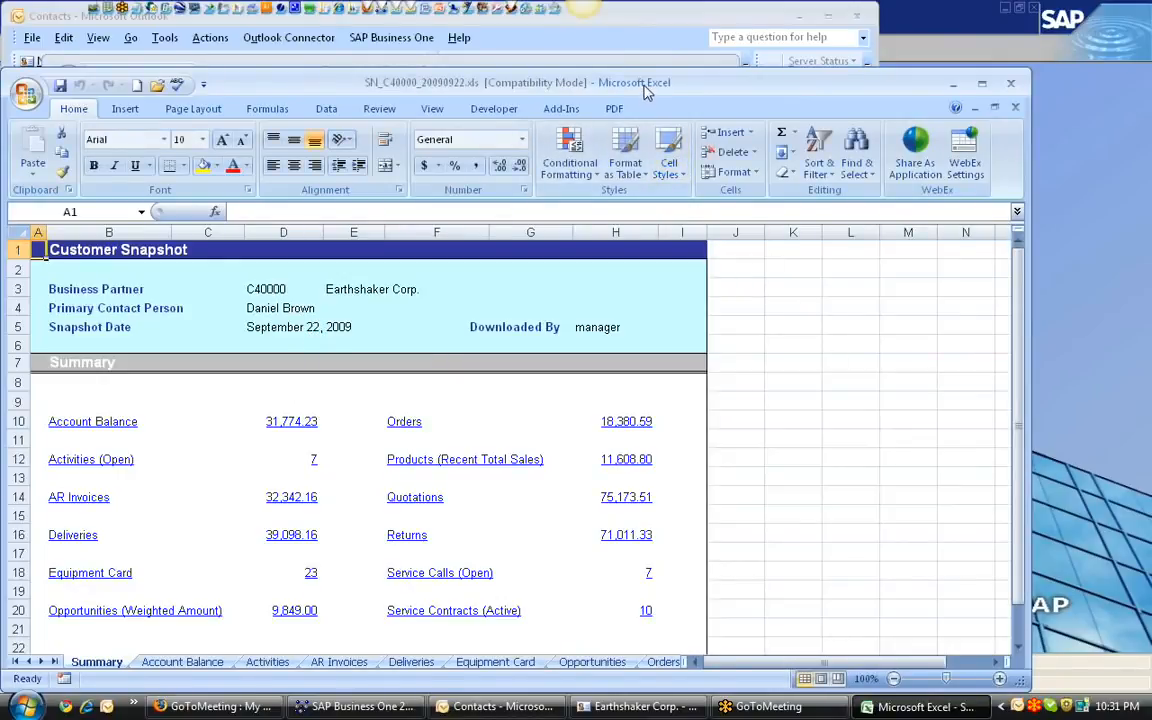
left_click_drag(583, 85, 585, 51)
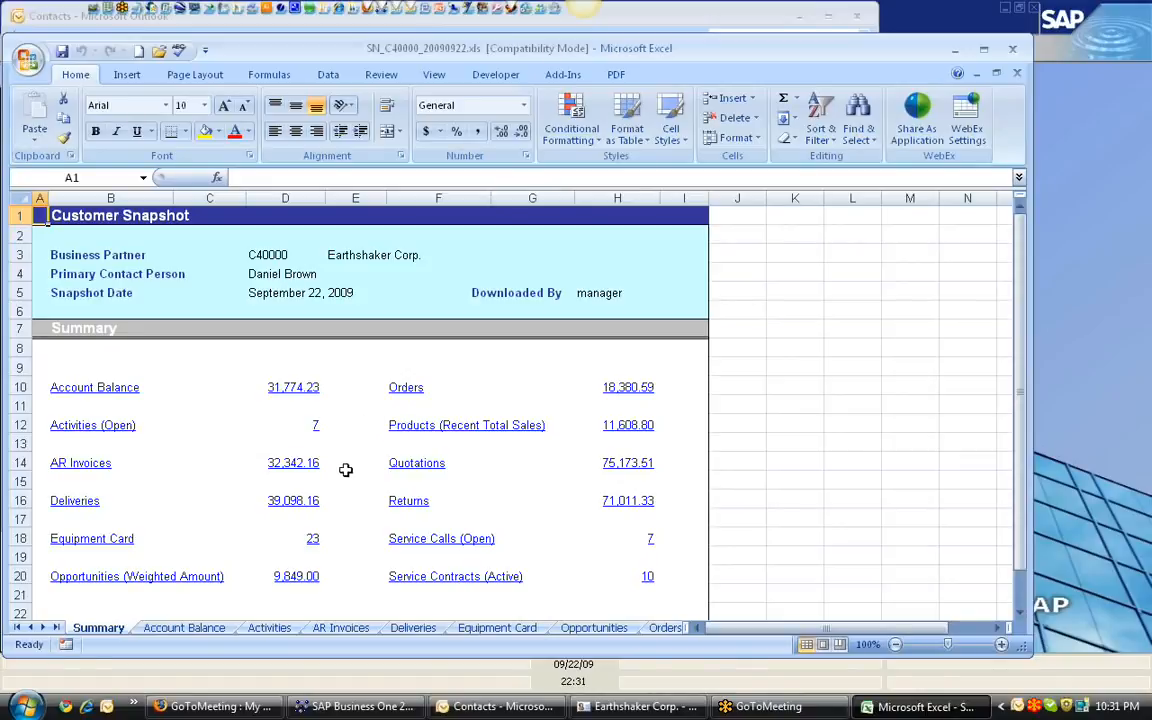
- Review the customer snapshot's sheets from Account Balance through Service Calls, and close the workbook and the contact
left_click(186, 630)
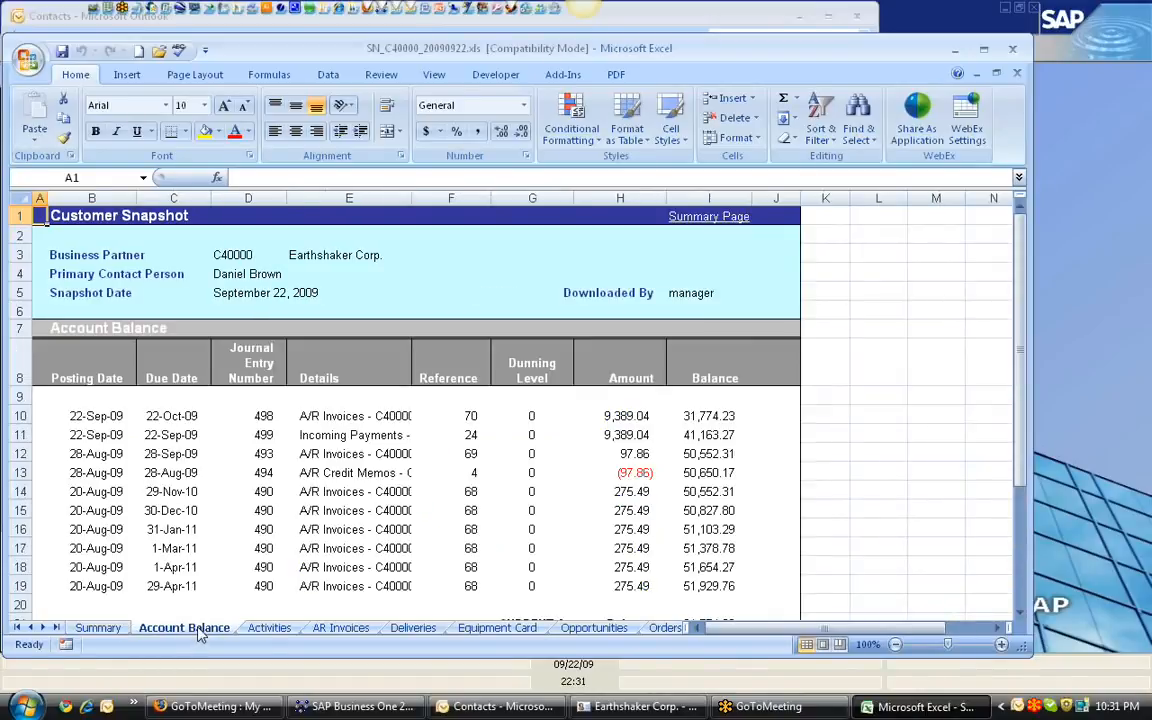
left_click(278, 630)
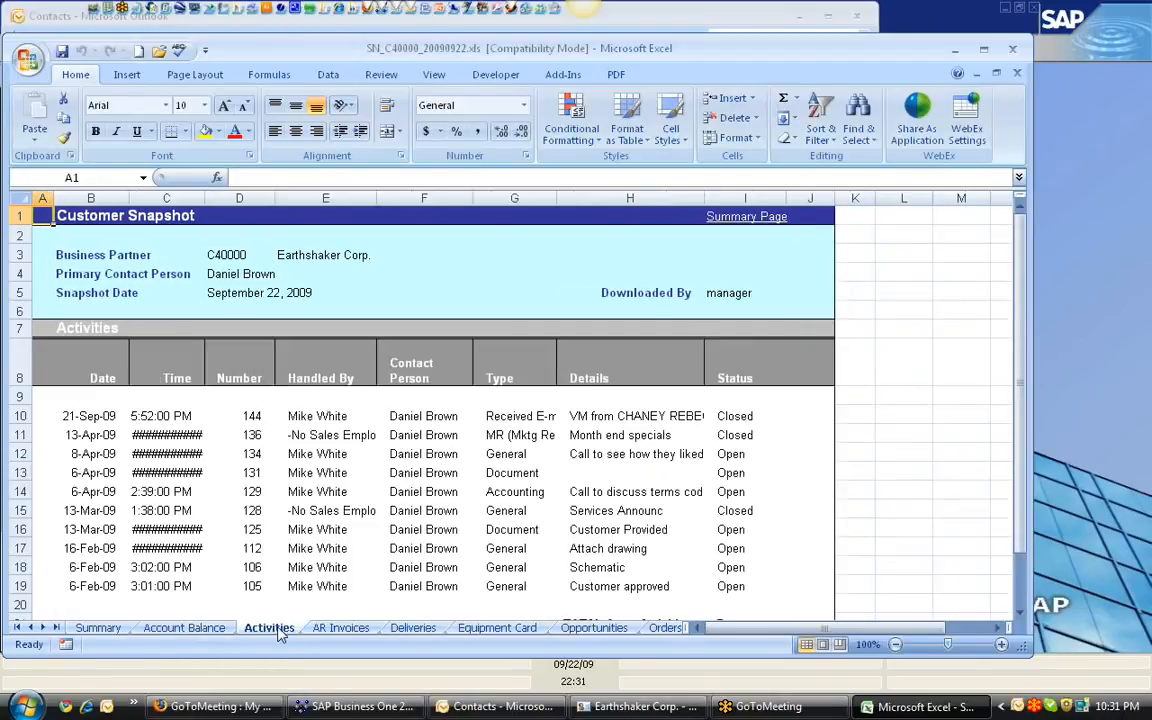
left_click(336, 630)
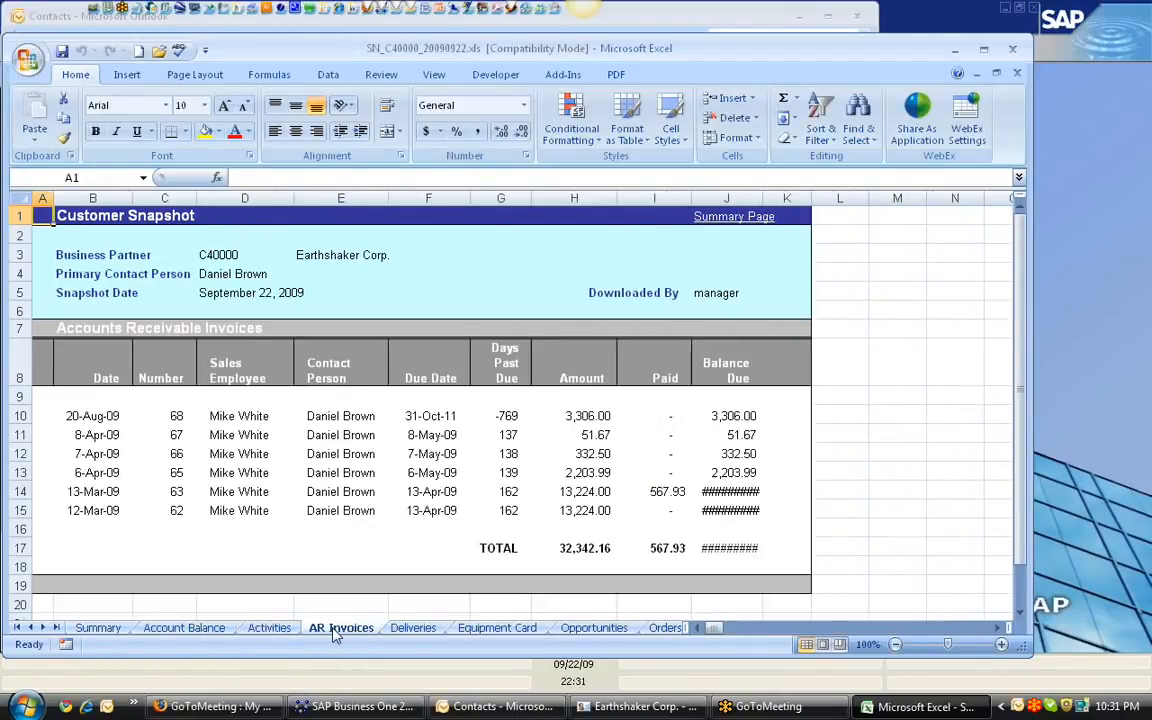
left_click(409, 630)
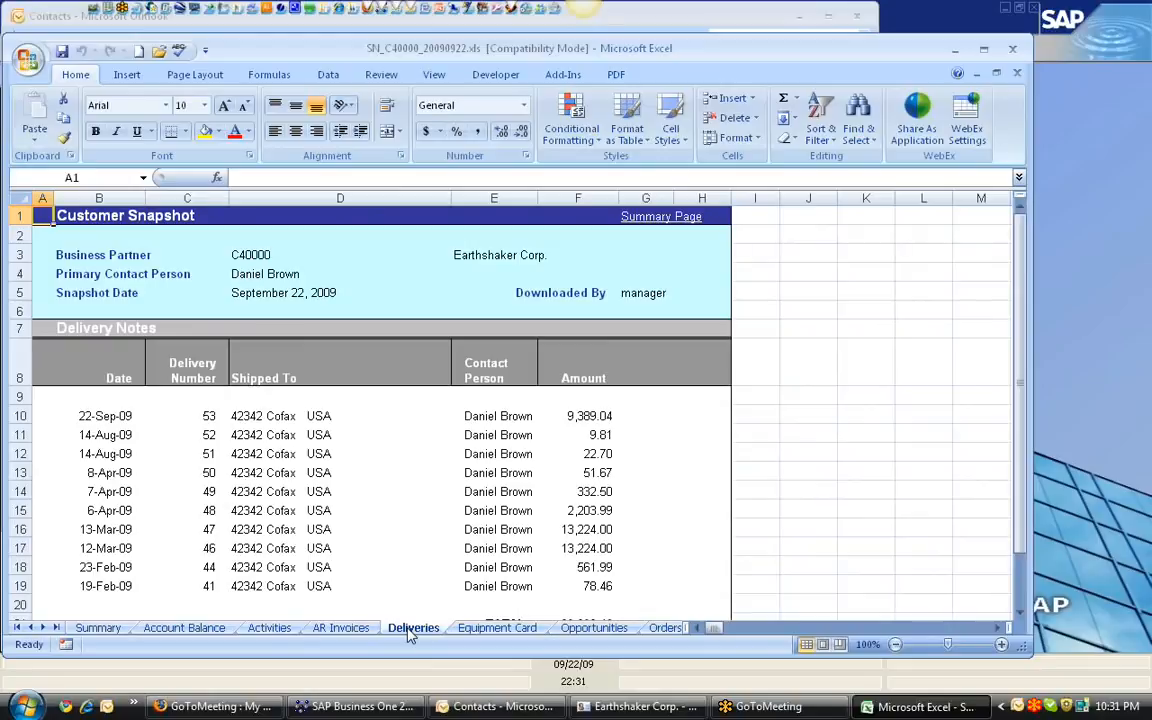
left_click(478, 630)
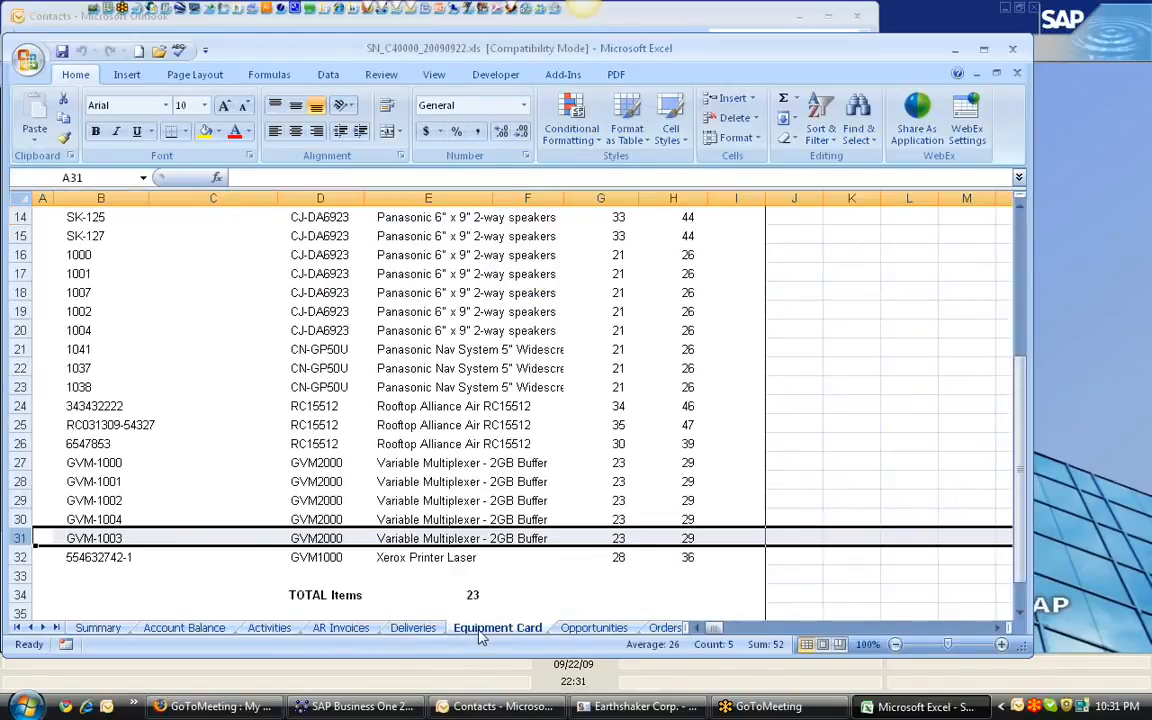
left_click(592, 630)
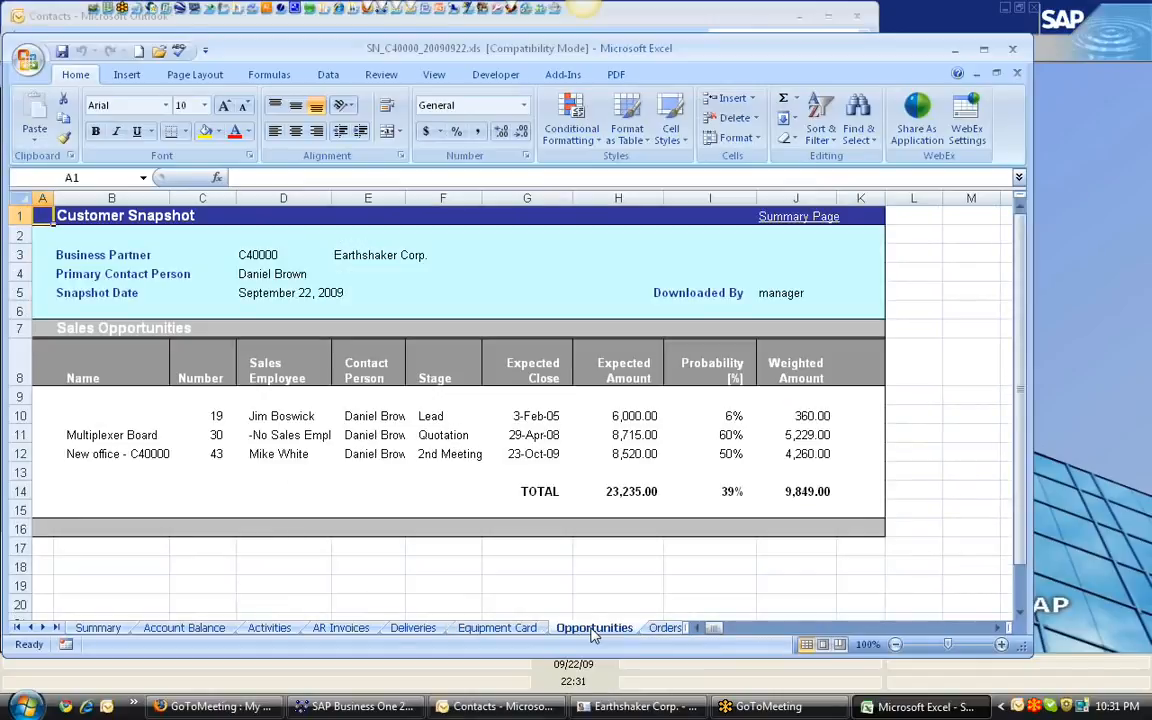
left_click(663, 630)
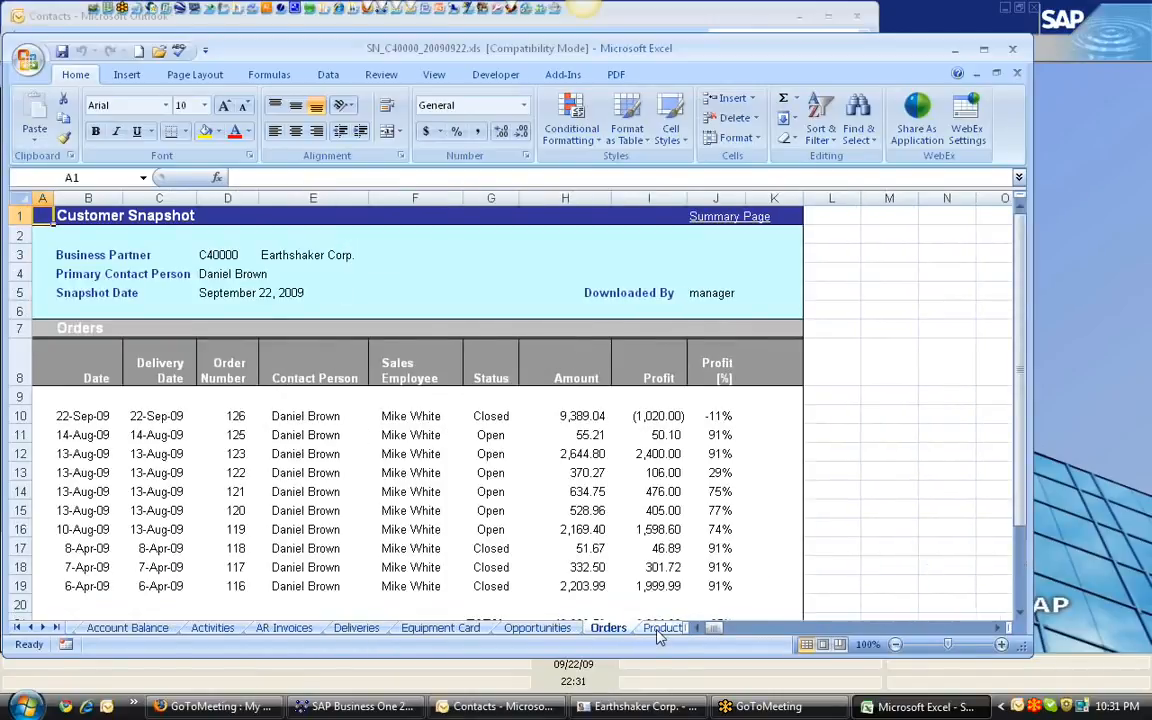
left_click(662, 632)
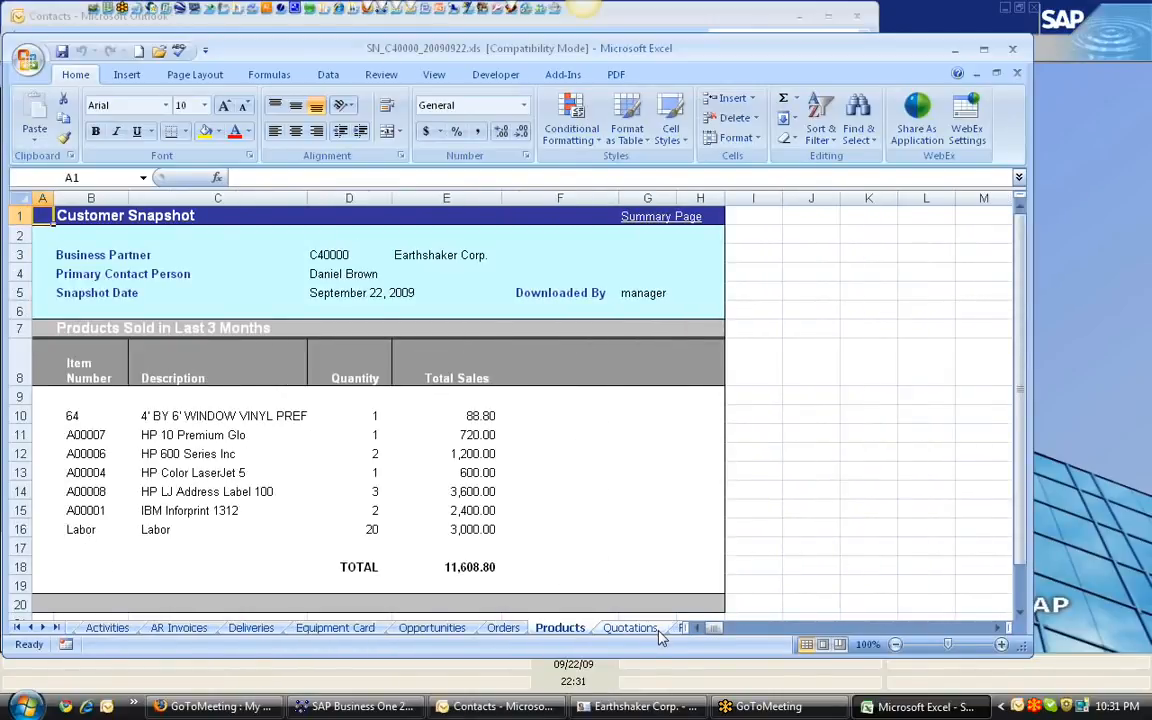
left_click(642, 632)
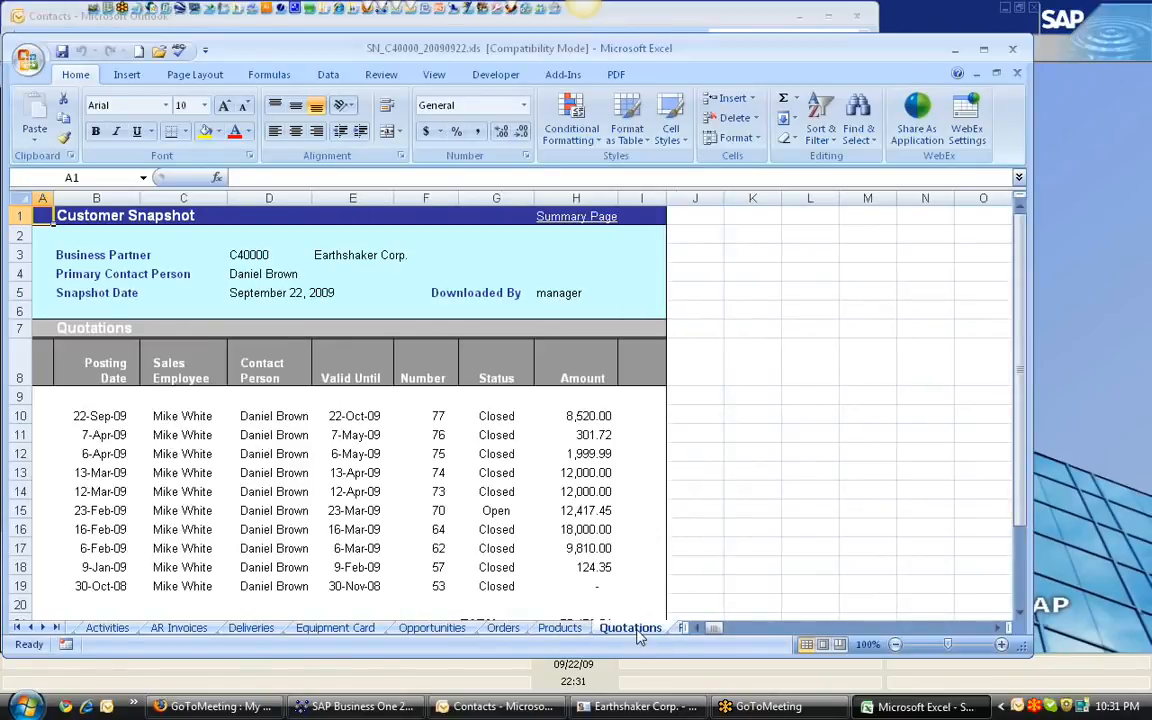
left_click(681, 631)
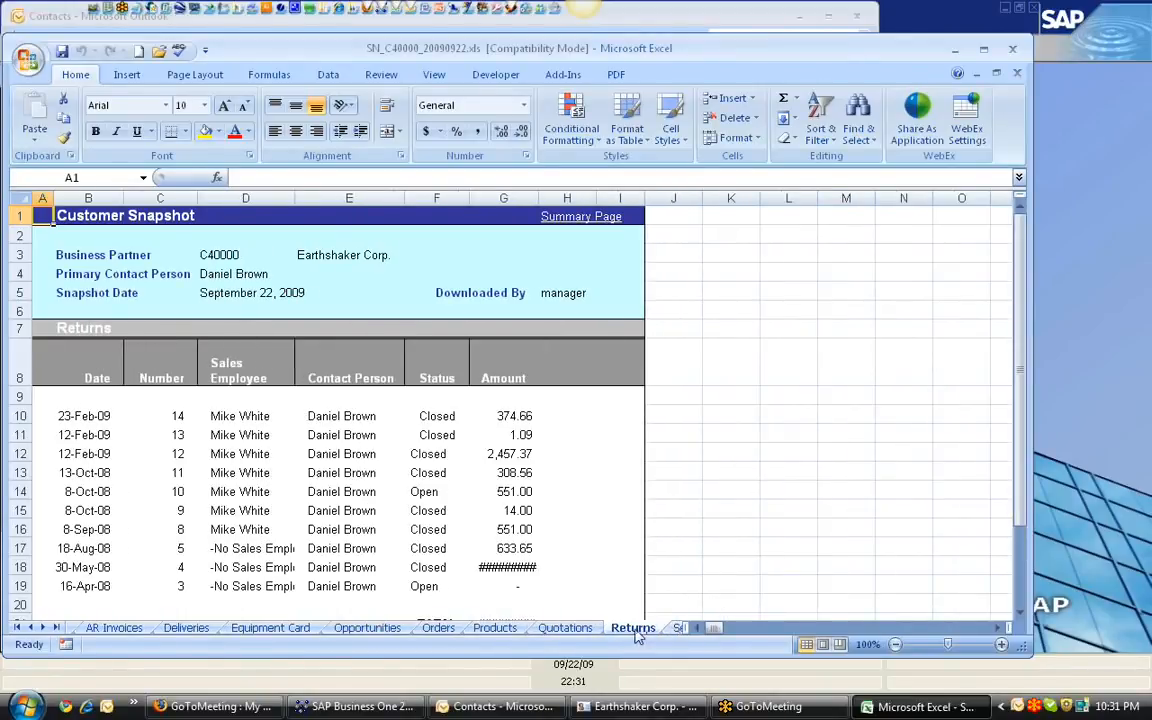
left_click(679, 630)
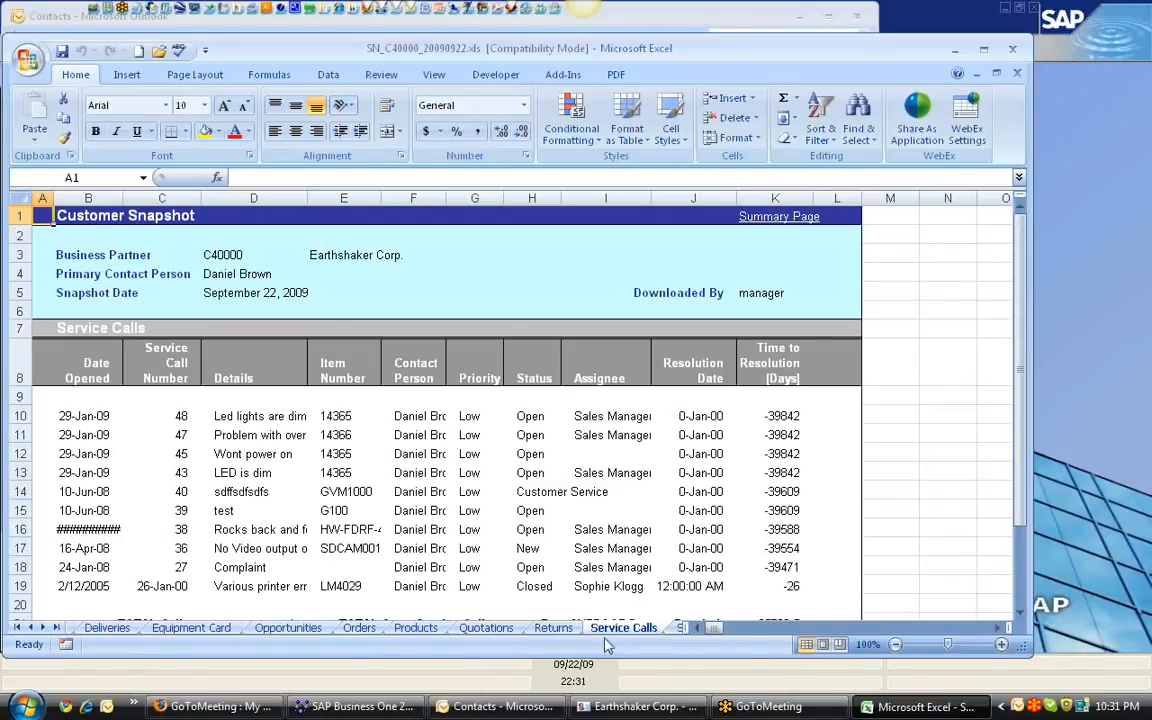
left_click(1012, 48)
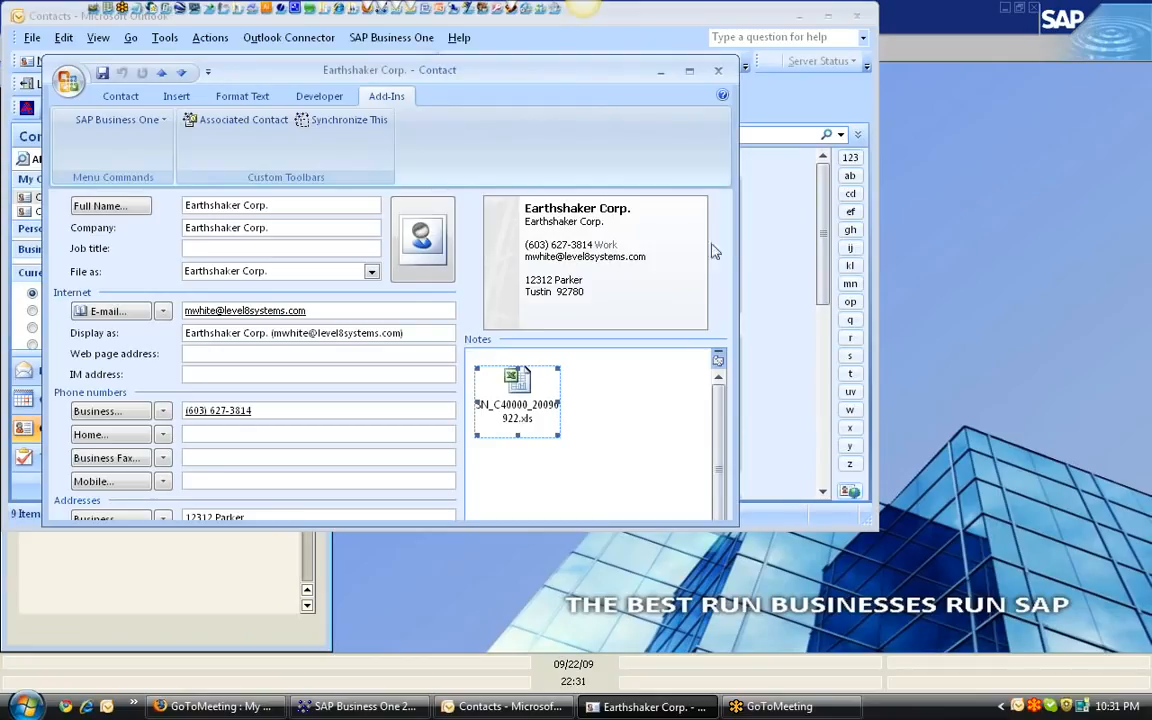
left_click(718, 70)
left_click(579, 397)
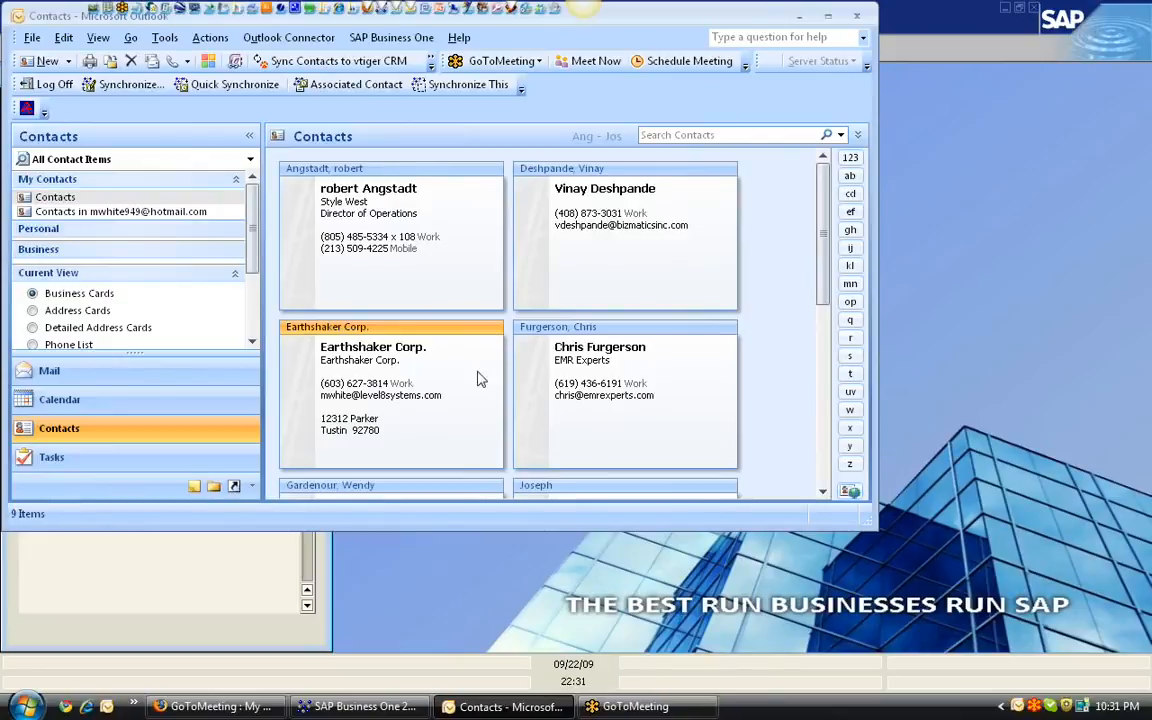
- Go to the mail Inbox and open the Click-N-Ship(R) Notification e-mail
left_click(90, 375)
left_click(92, 316)
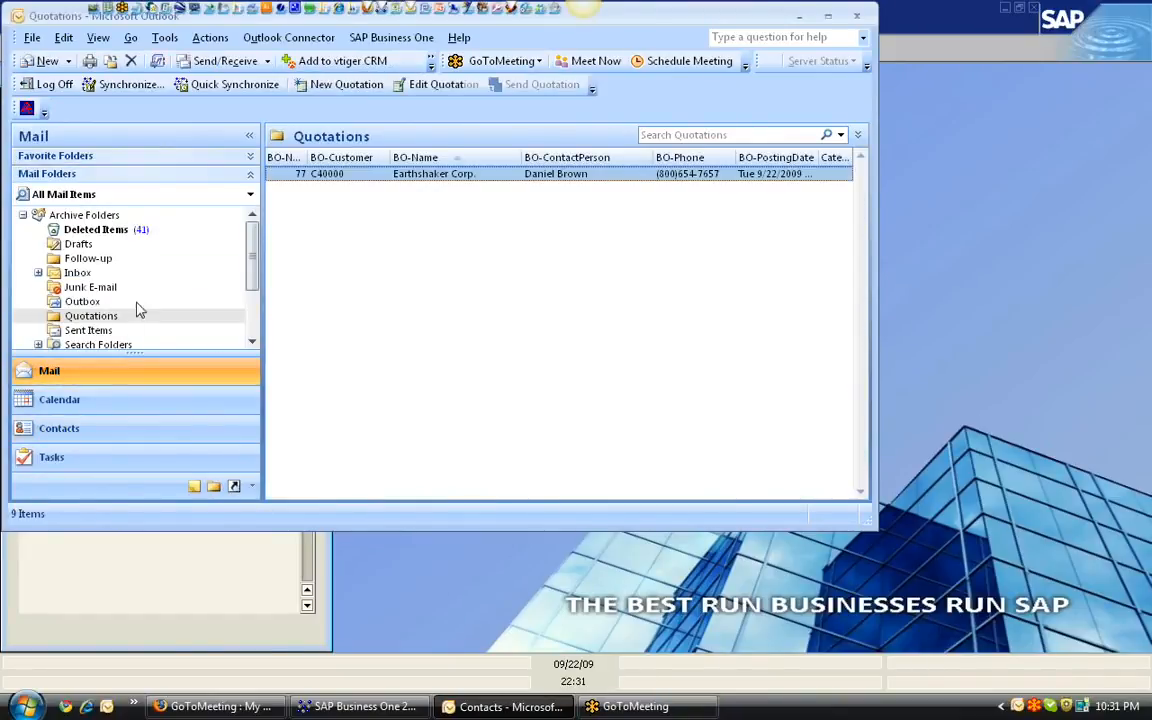
left_click(76, 272)
scroll(432, 290, "down", 4)
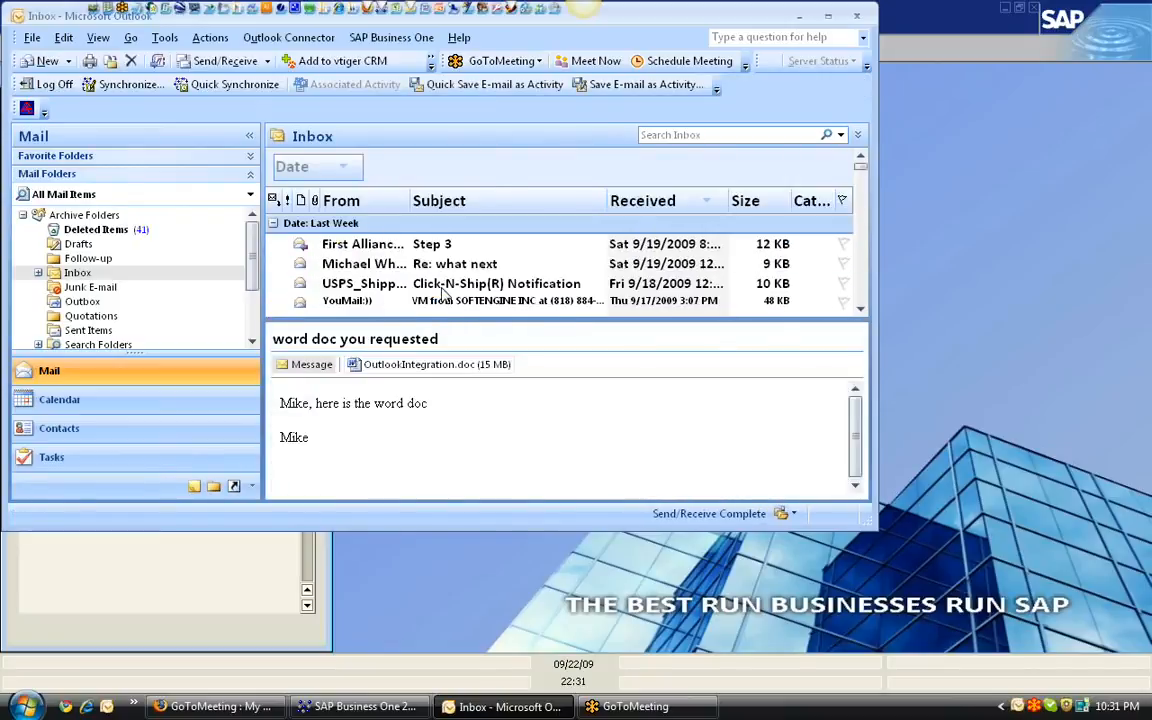
scroll(418, 262, "down", 1)
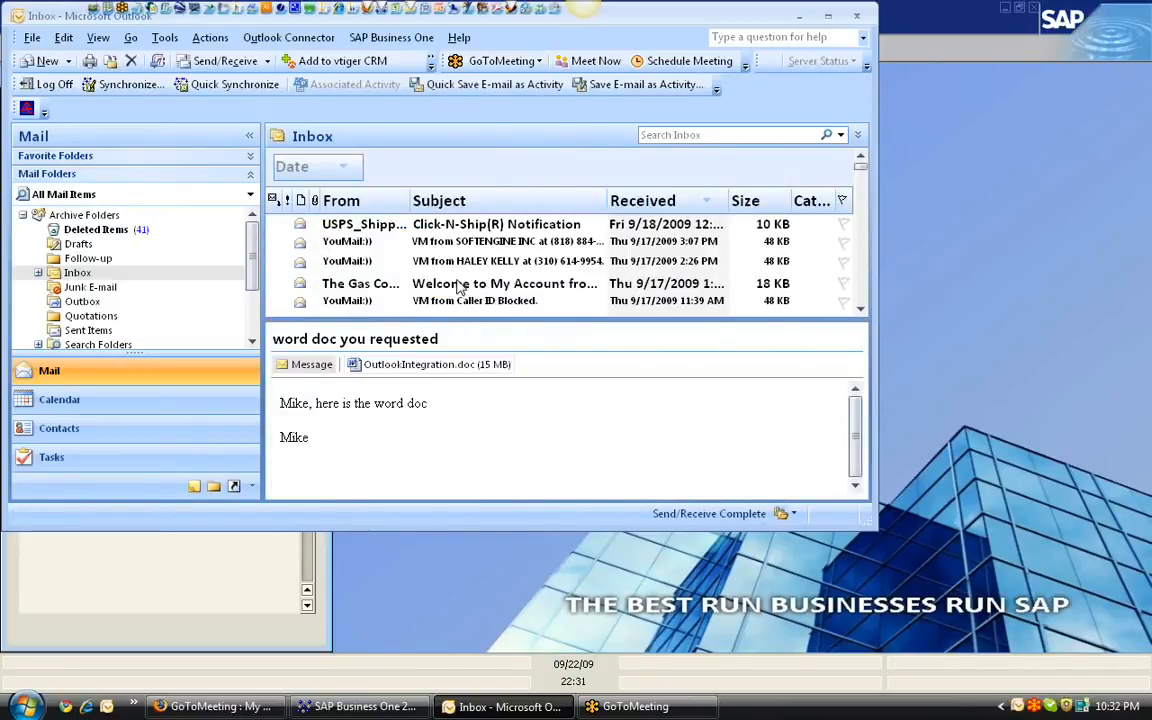
double_click(459, 225)
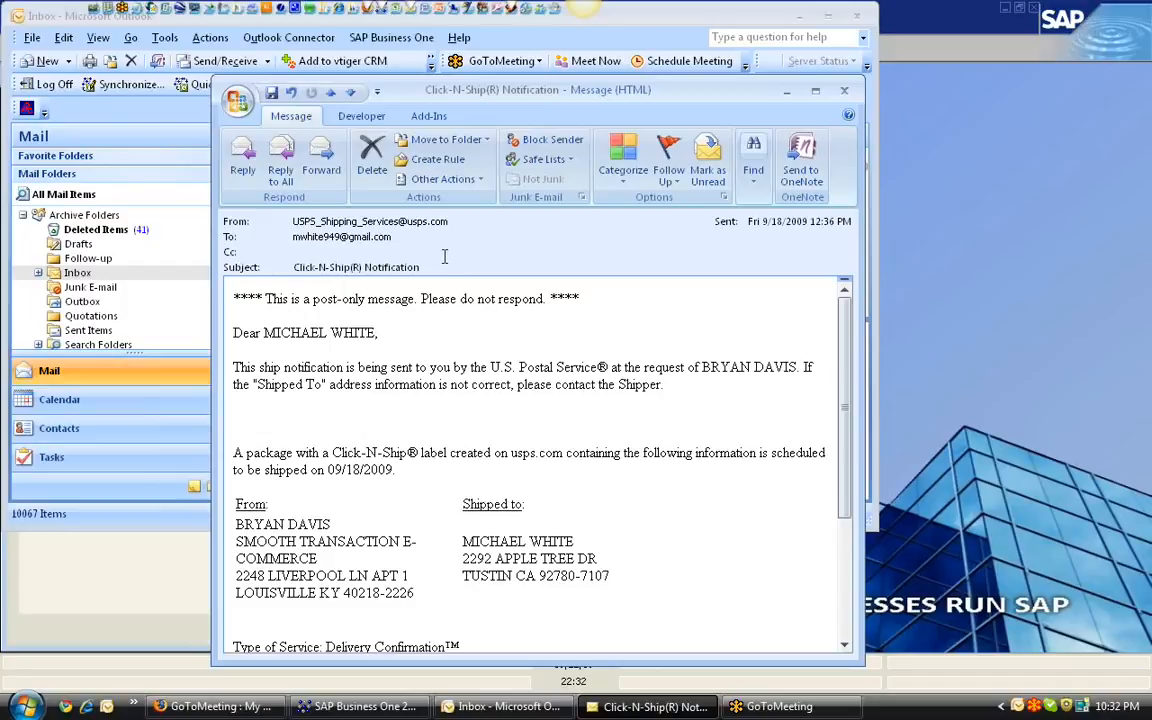
- Save the Click-N-Ship(R) Notification e-mail as an activity for business partner Earthshaker Corp. and close the message
left_click(425, 115)
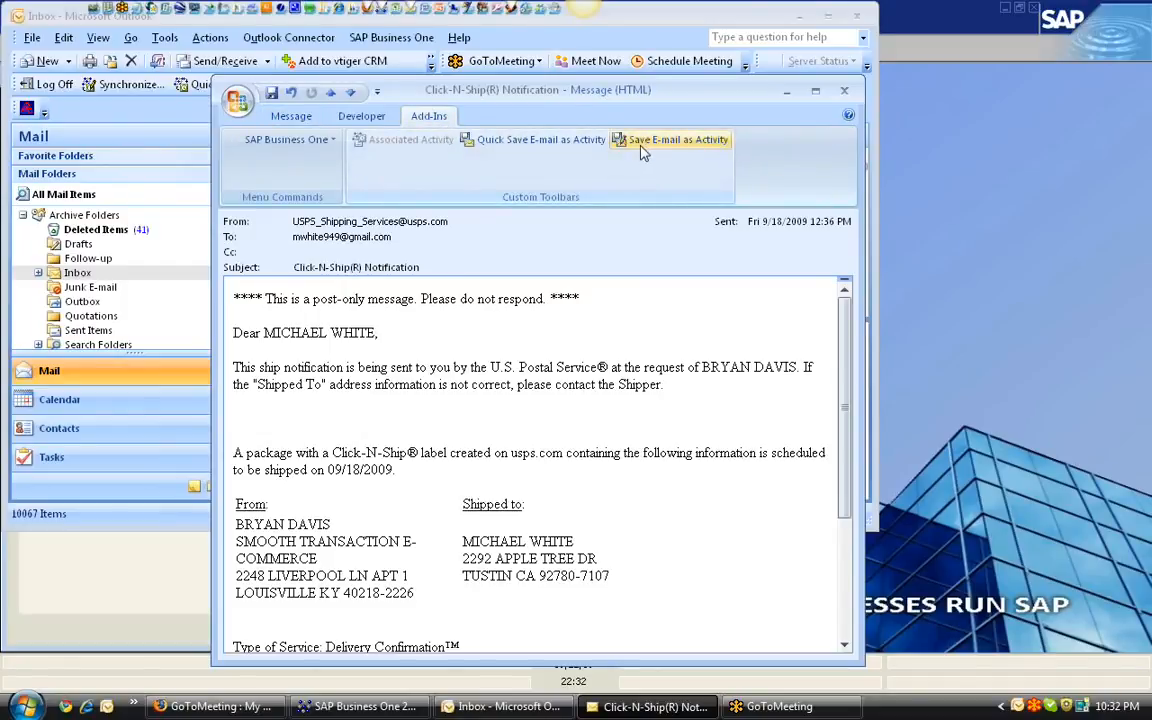
left_click(681, 142)
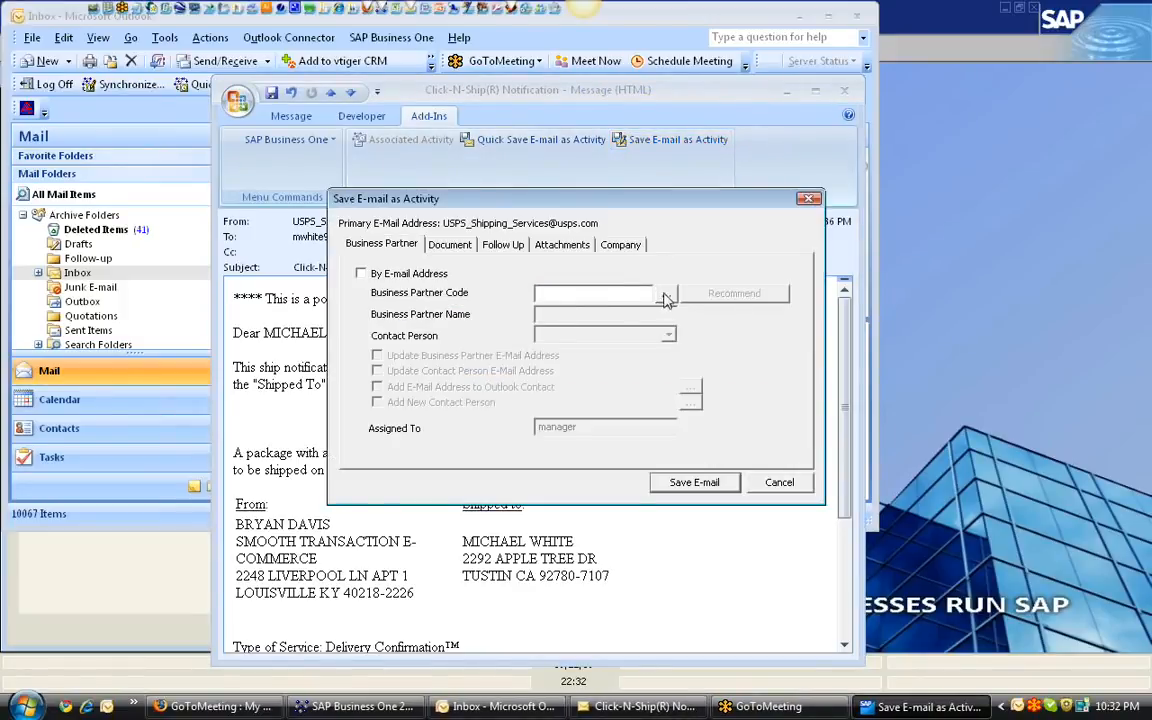
left_click(665, 298)
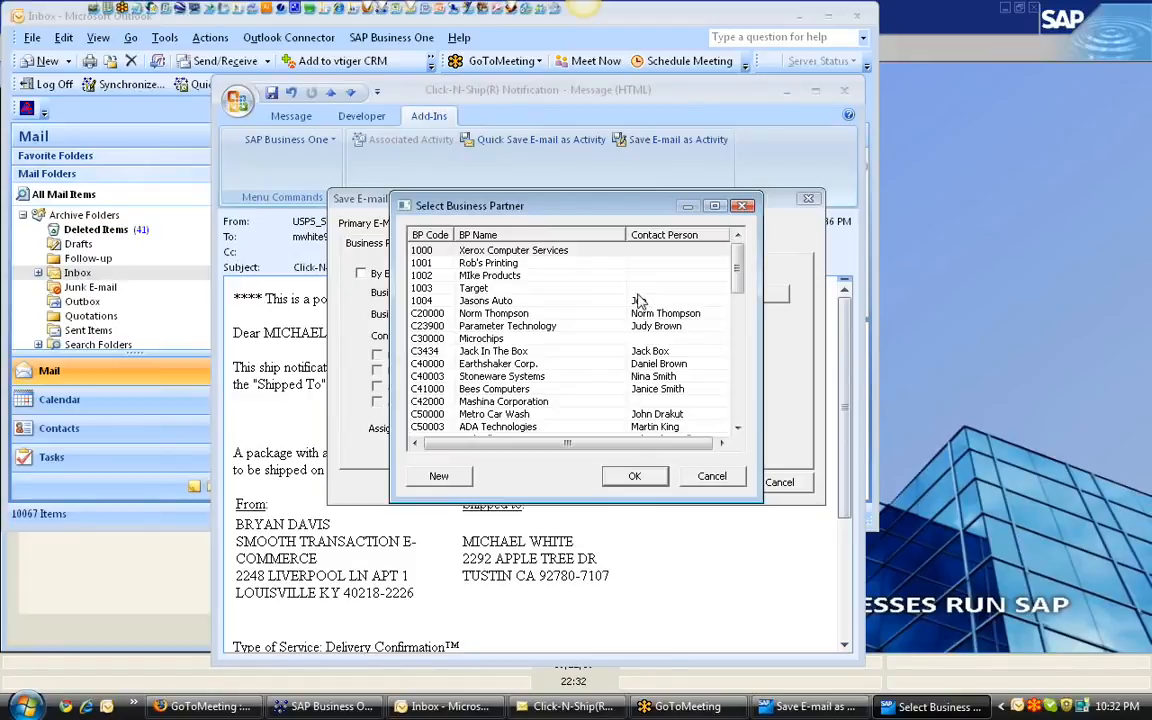
left_click(519, 364)
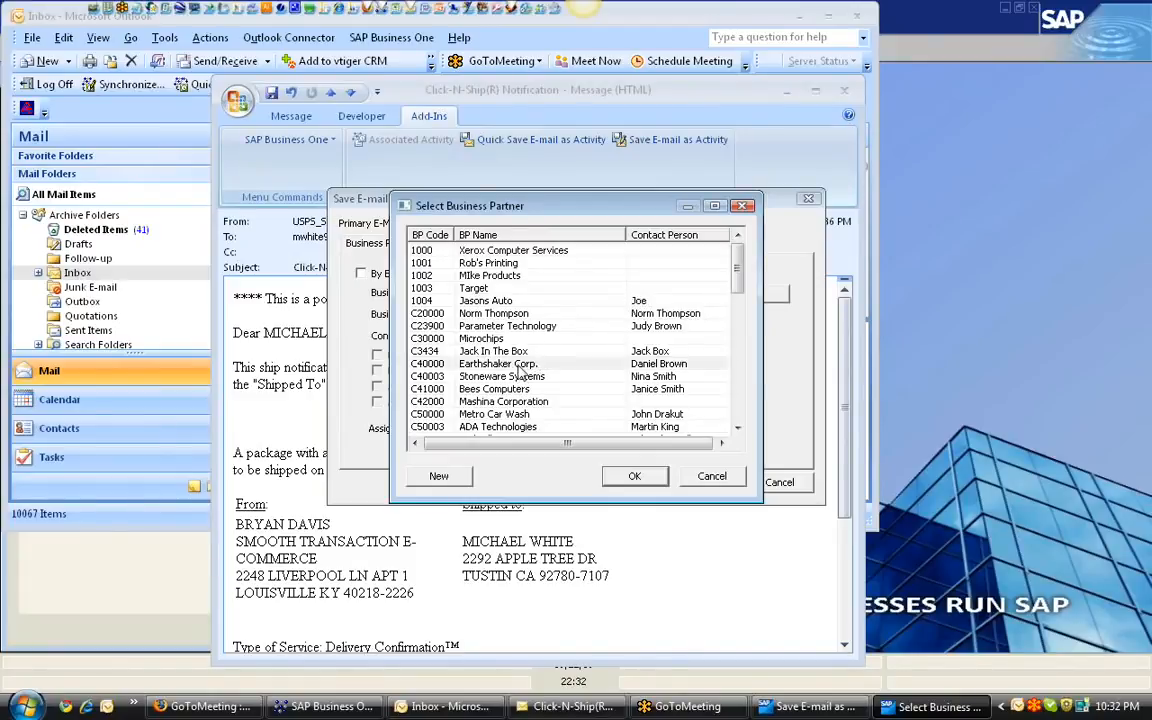
left_click(634, 476)
left_click(663, 480)
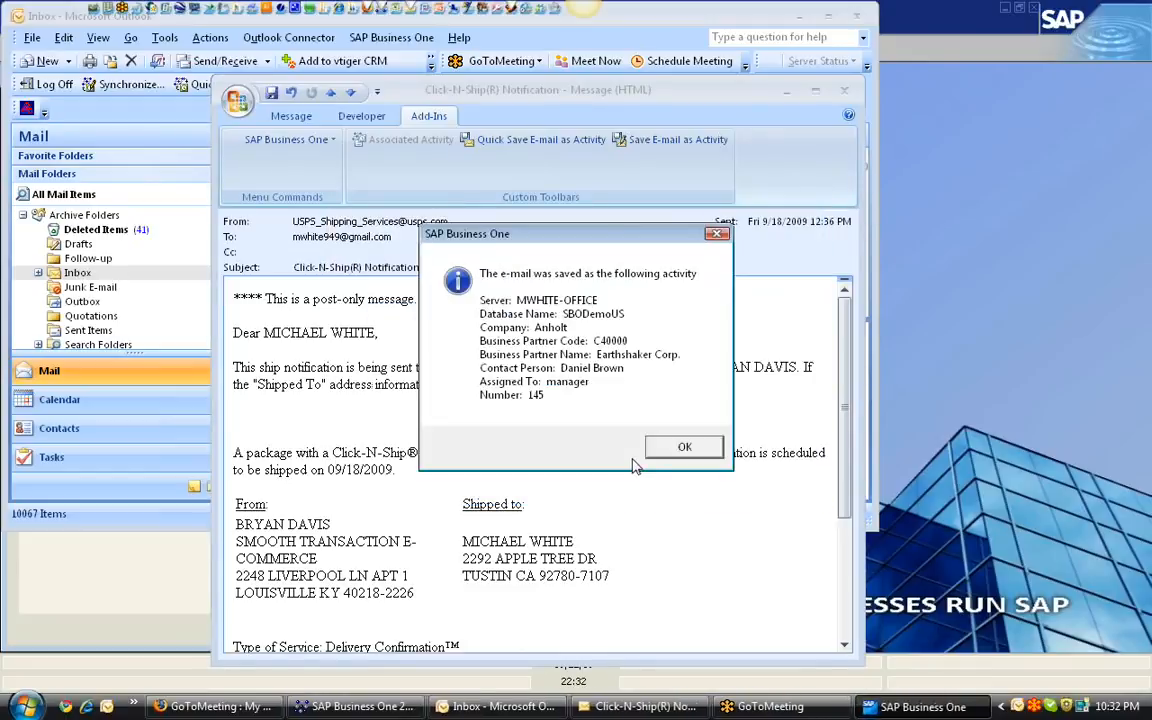
left_click(684, 446)
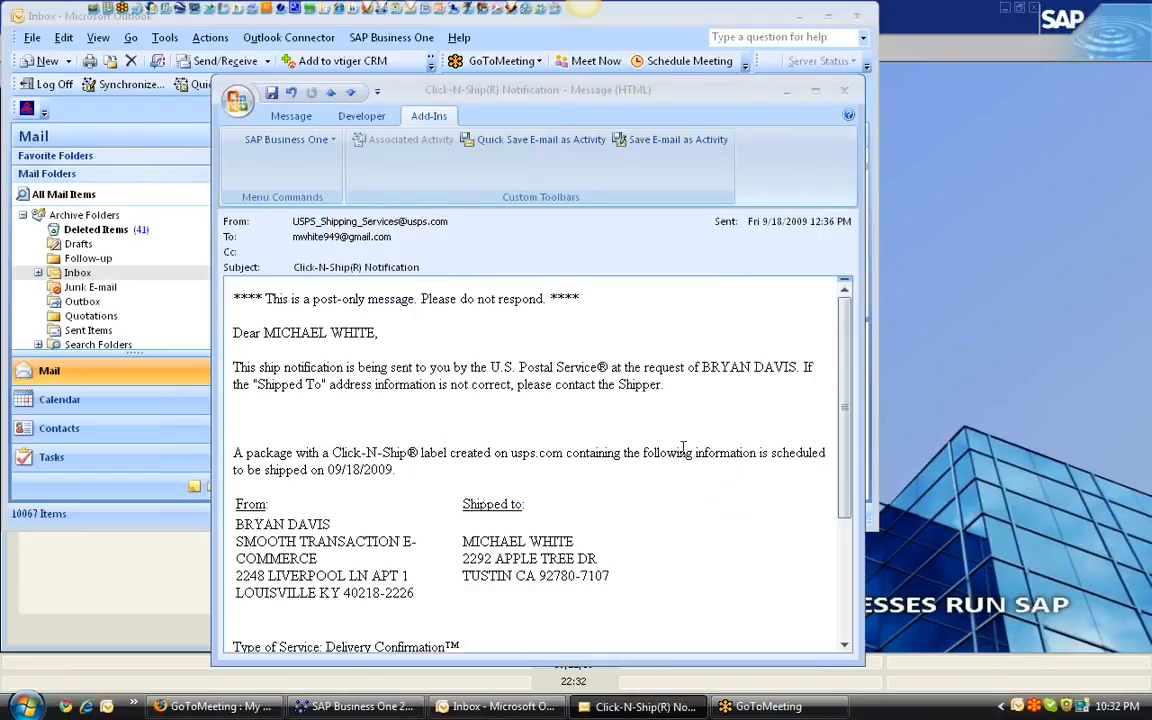
left_click(844, 90)
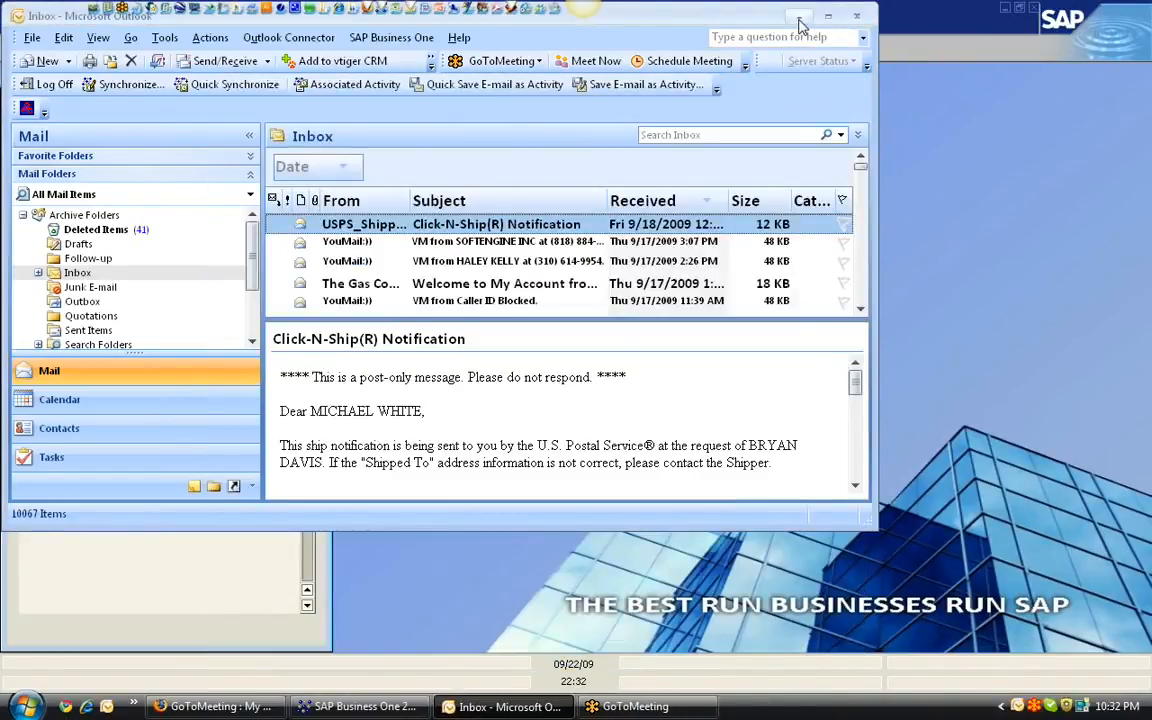
- Minimize Outlook to return to SAP Business One and open Business Partner Master Data from the Business Partners module
left_click(799, 15)
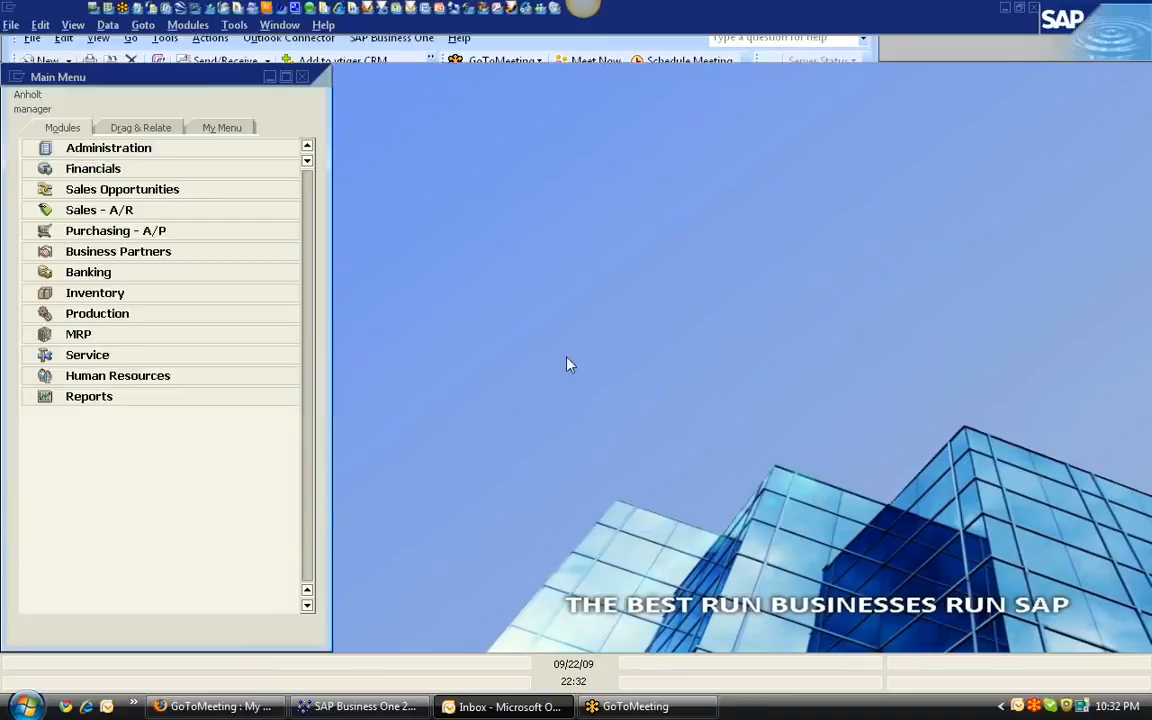
left_click(115, 251)
left_click(210, 271)
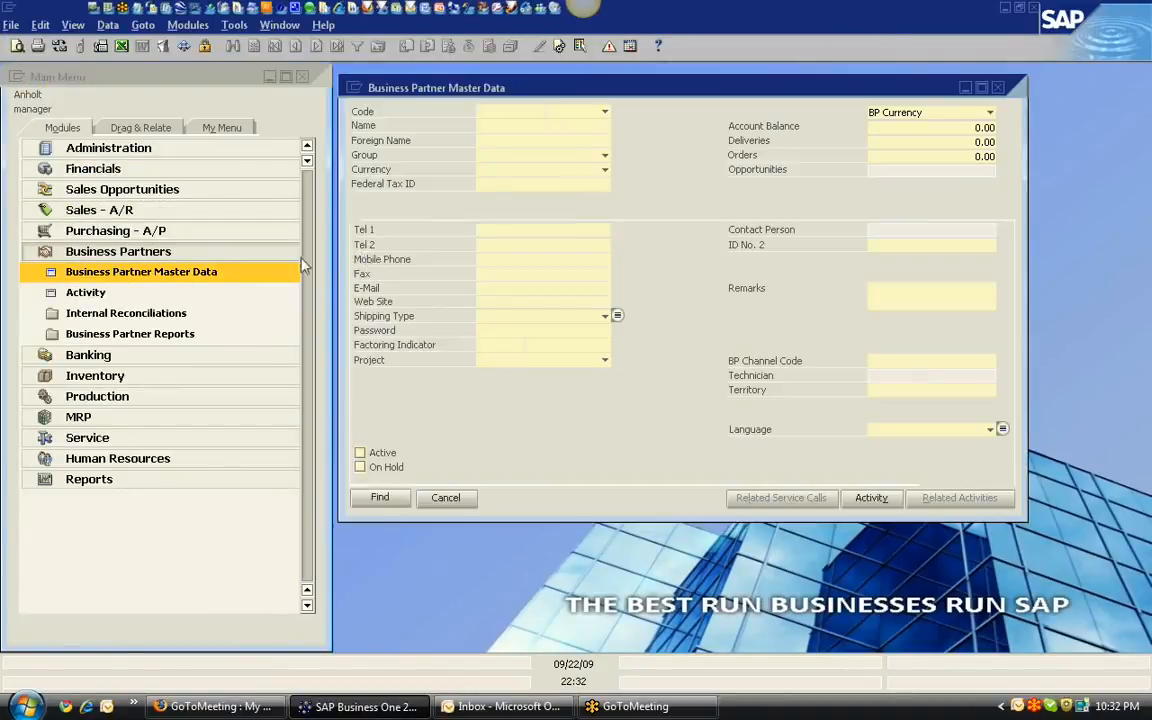
type("c4000")
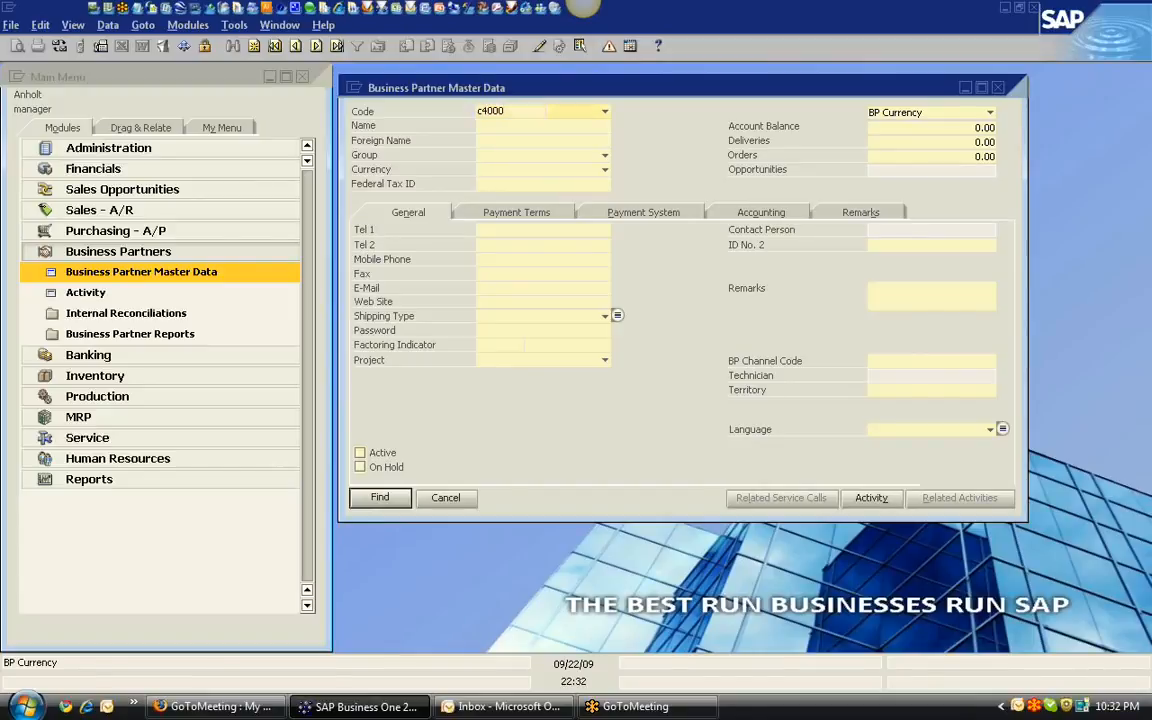
left_click(385, 499)
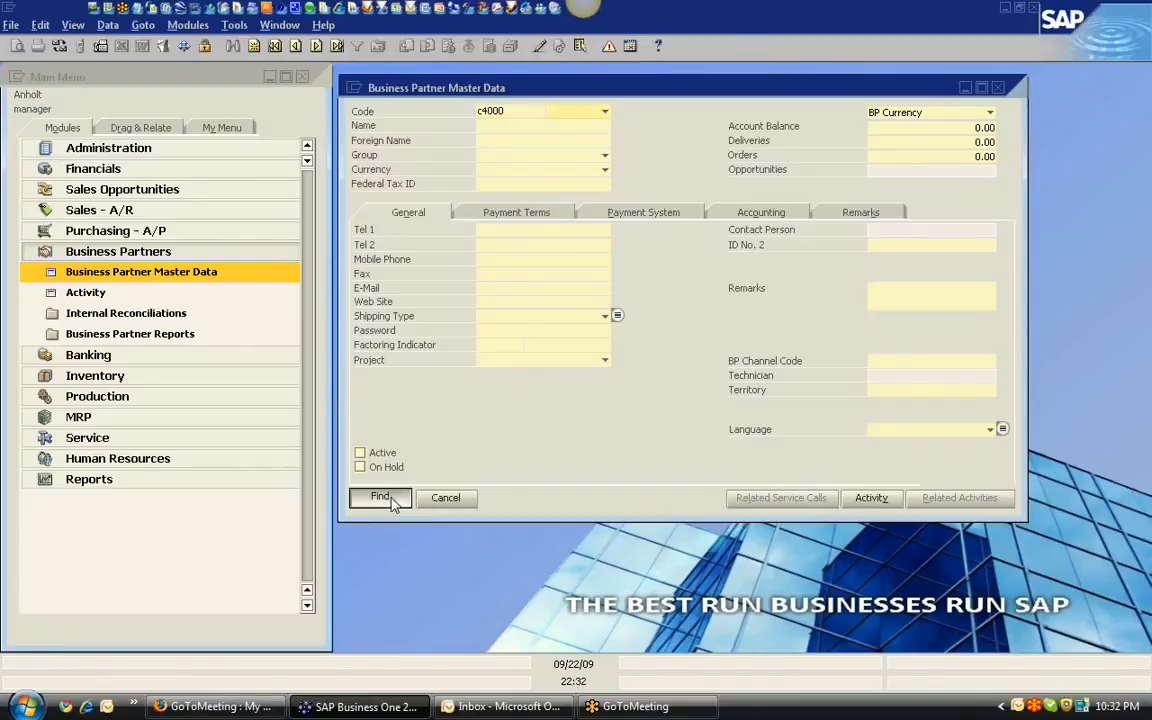
key("BackSpace")
- Find business partners by the name earth* and open the customer record of Earthshaker Corp
left_click(521, 124)
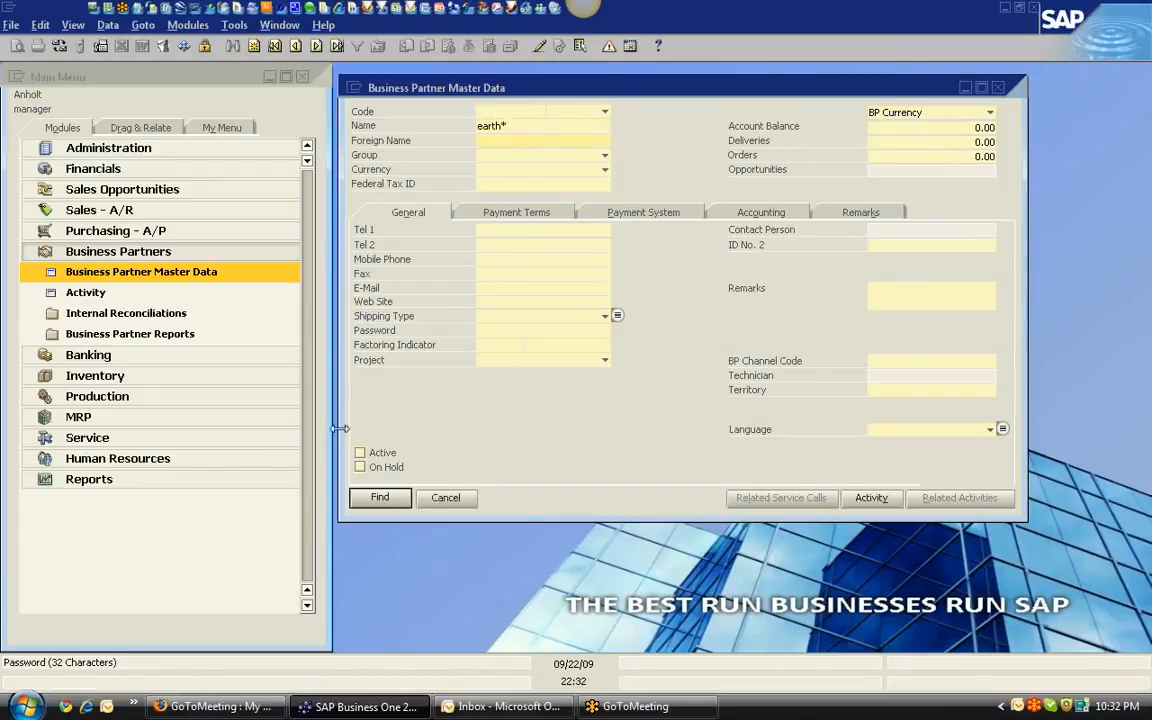
left_click(382, 499)
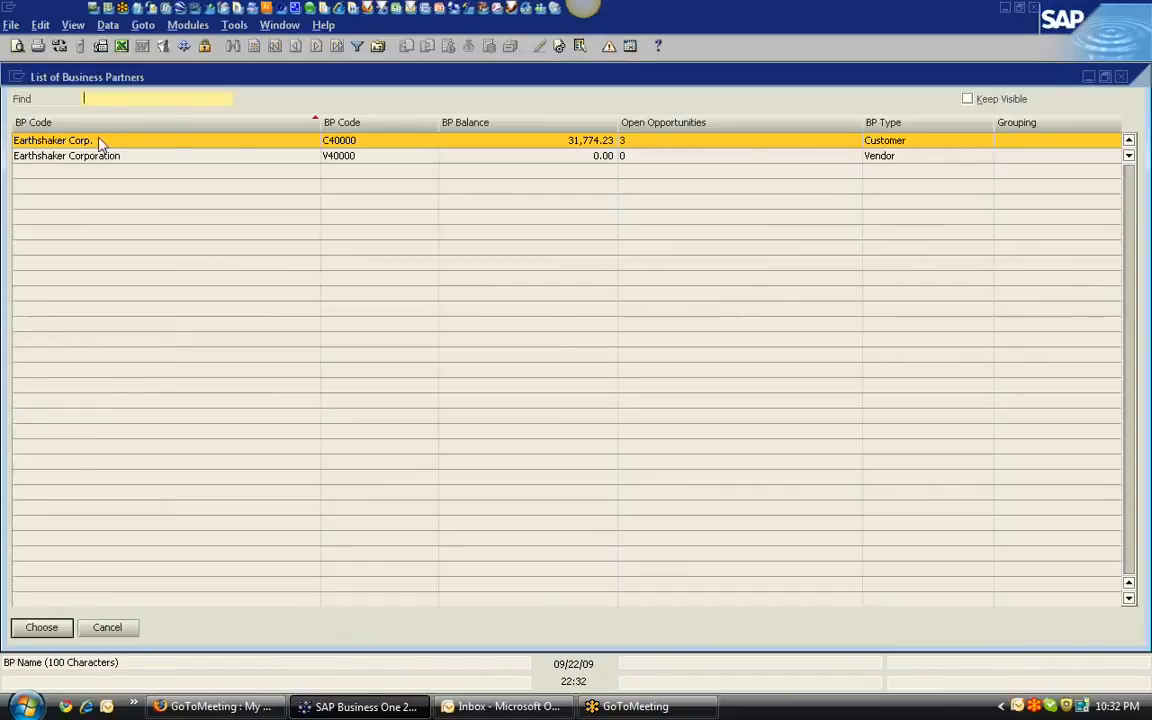
double_click(92, 144)
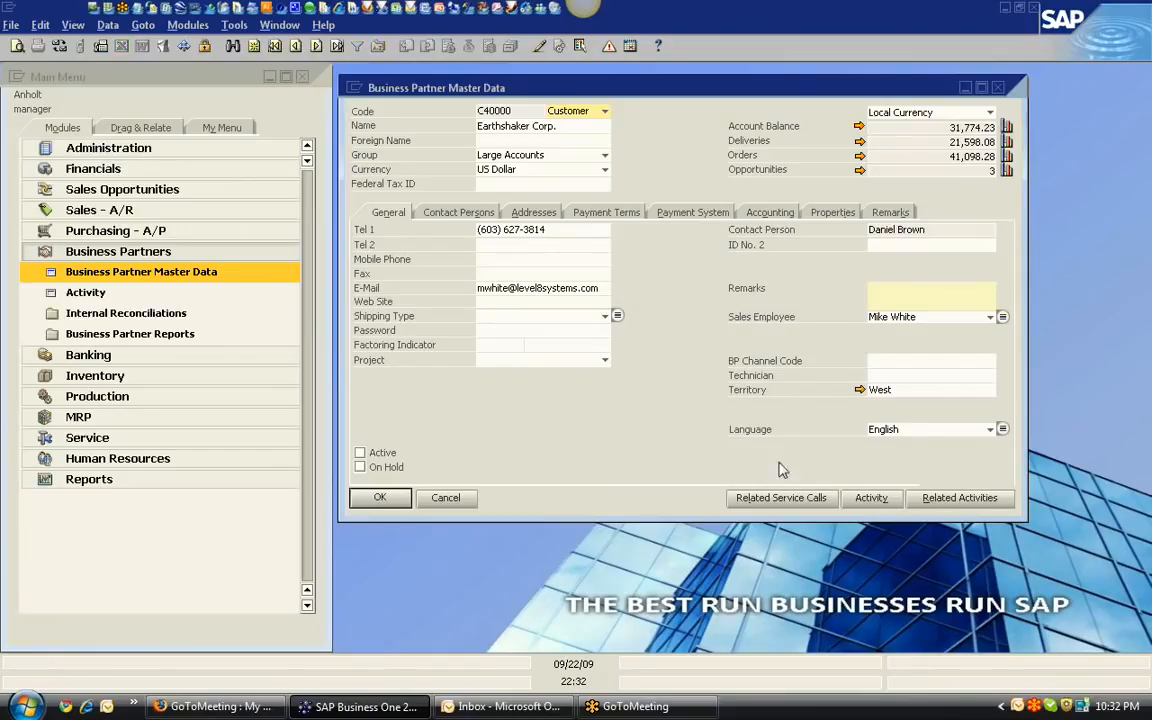
- Open the Click-N-Ship(R) Notification activity from Earthshaker Corp.'s related activities and view its message content
left_click(960, 499)
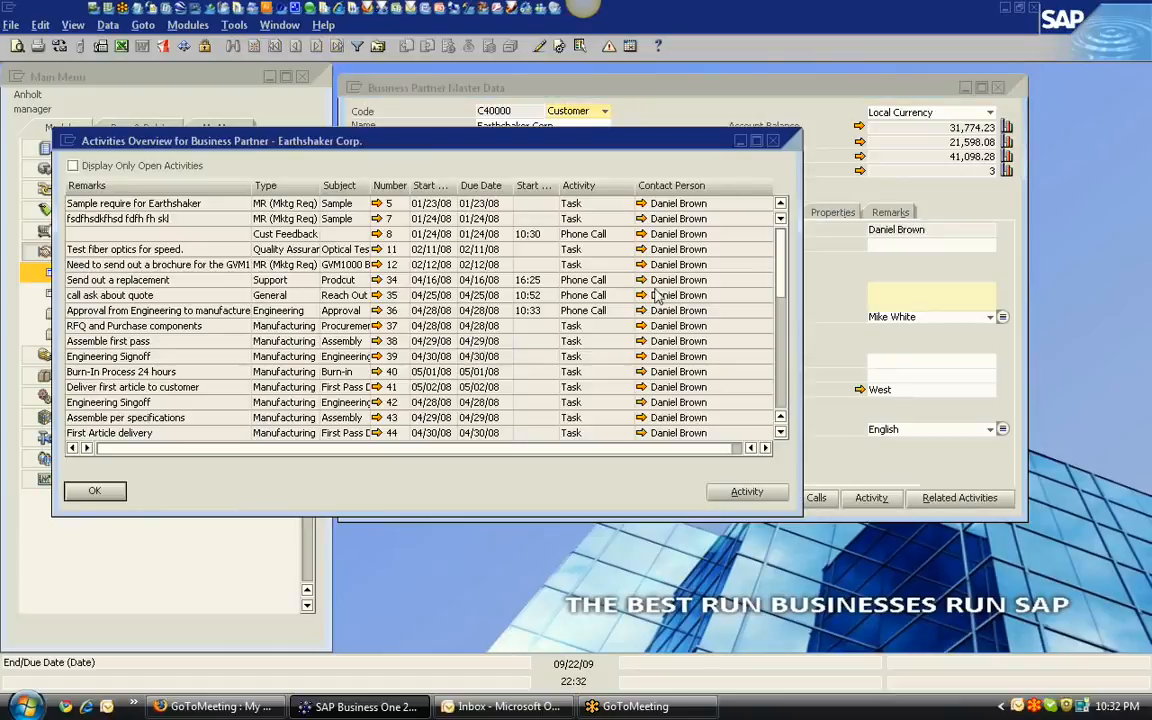
left_click_drag(784, 262, 791, 394)
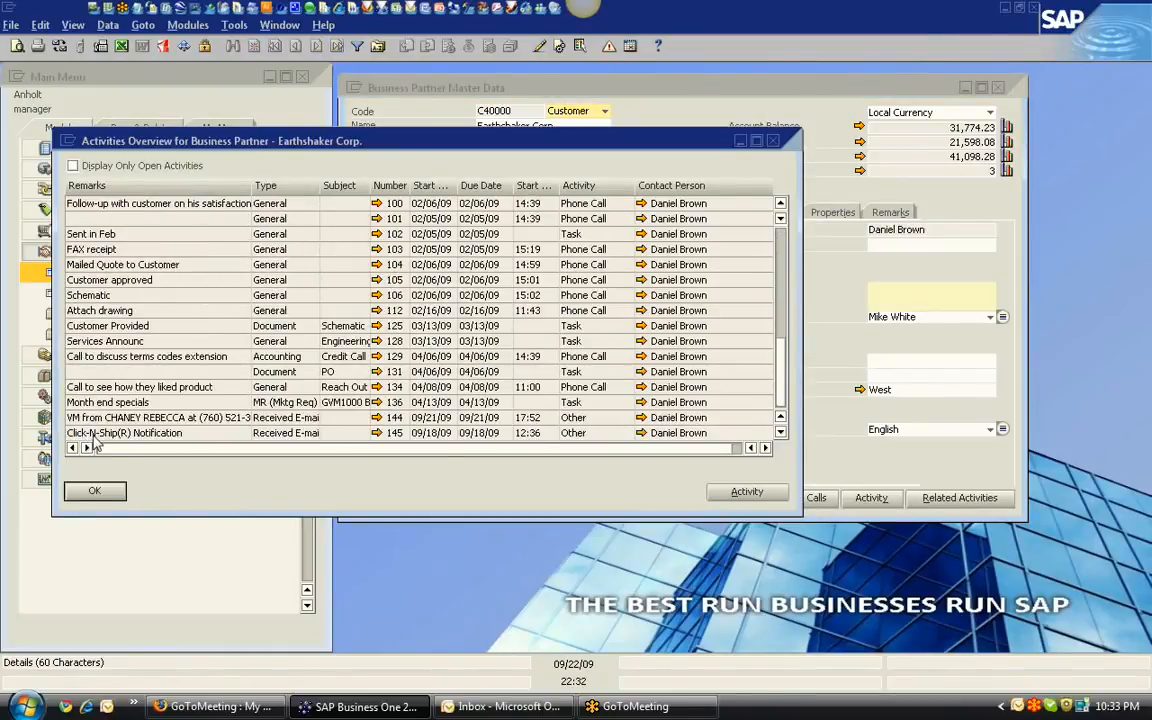
left_click(343, 434)
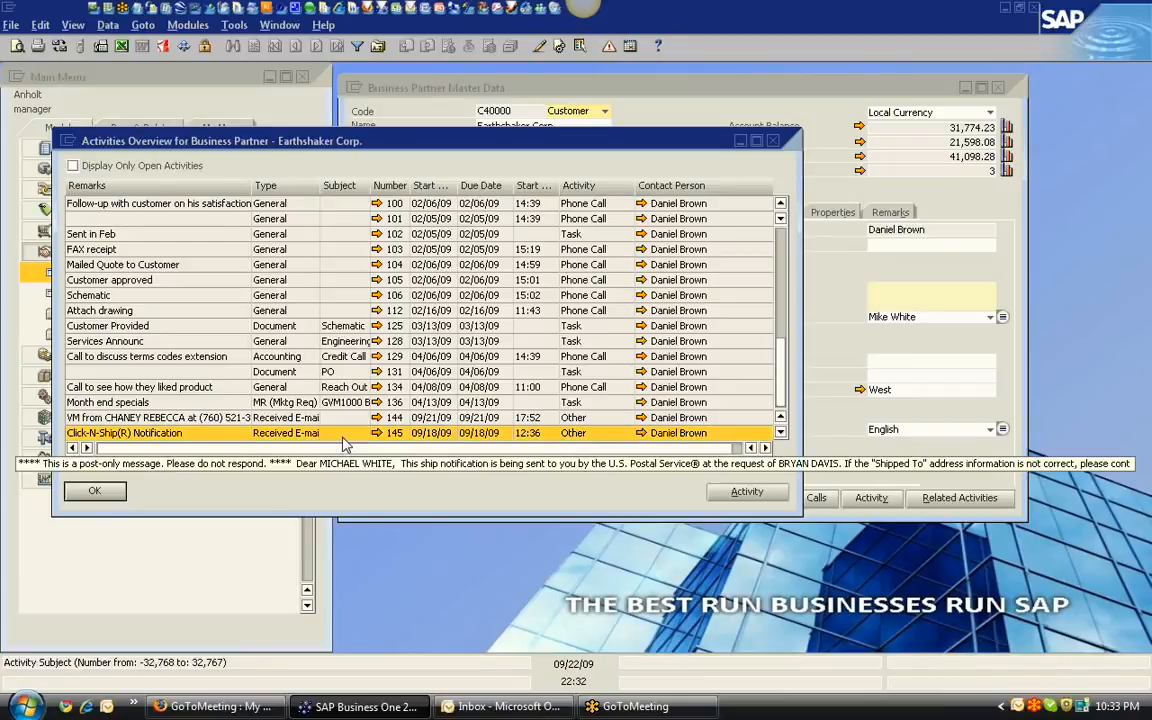
left_click(376, 433)
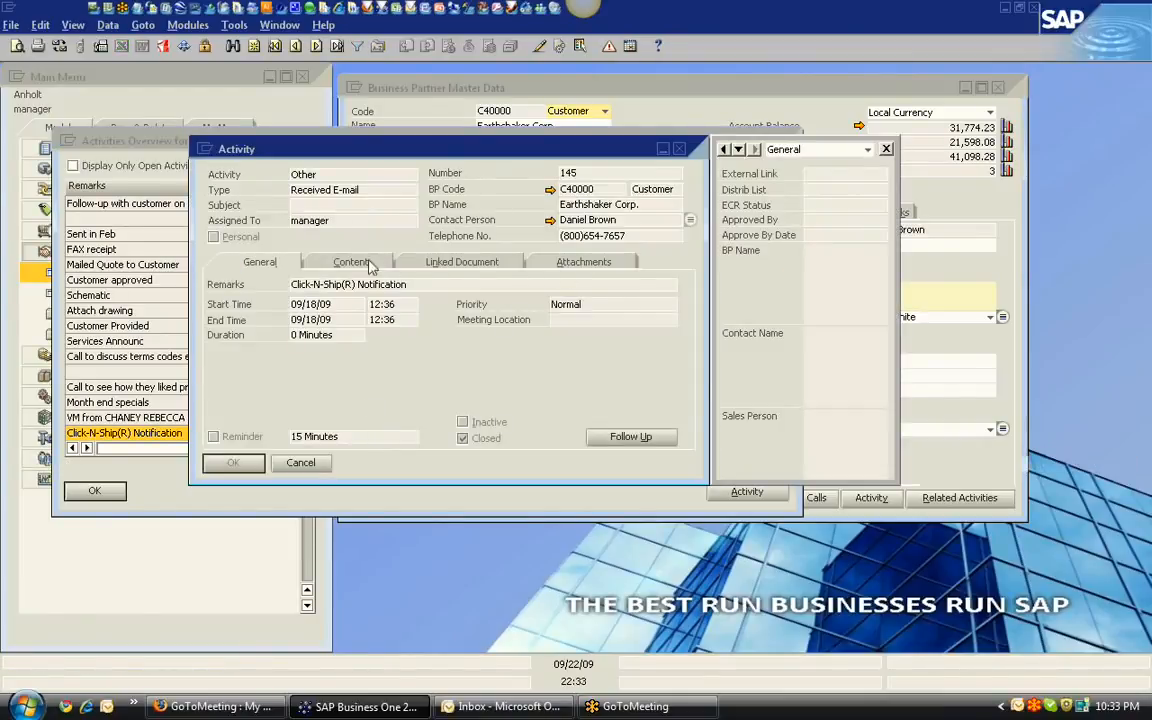
left_click(357, 264)
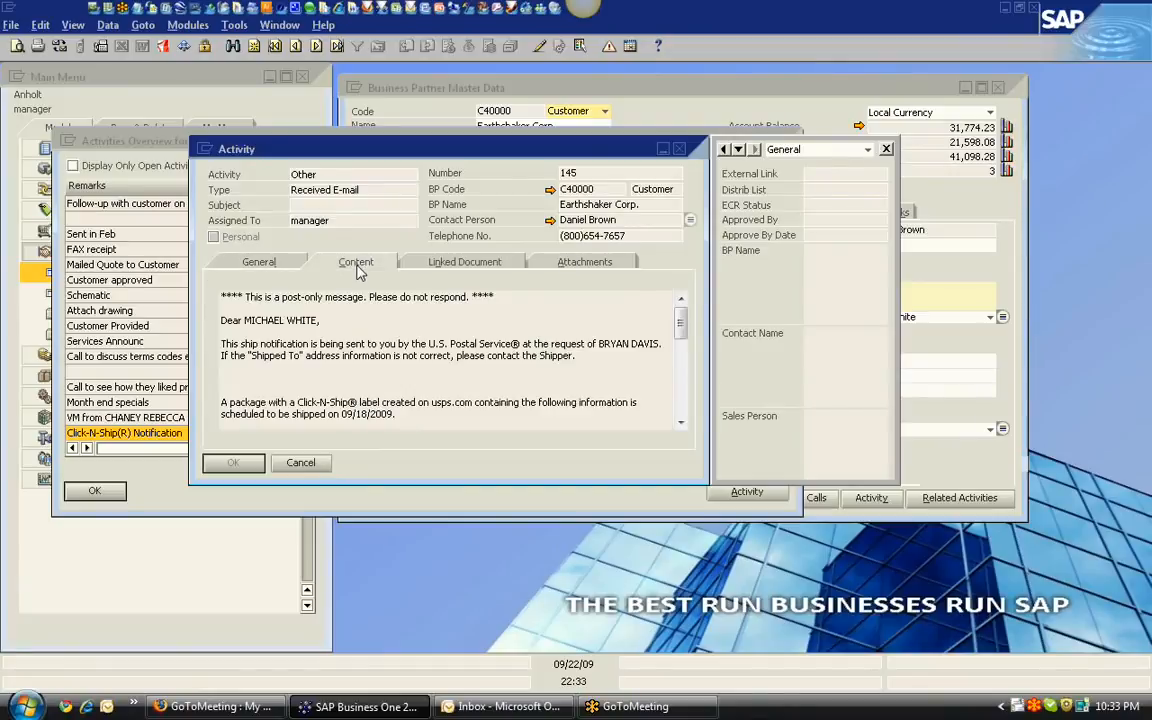
- Close the activity, the activities overview and the business partner record, and collapse the Business Partners module
left_click(302, 463)
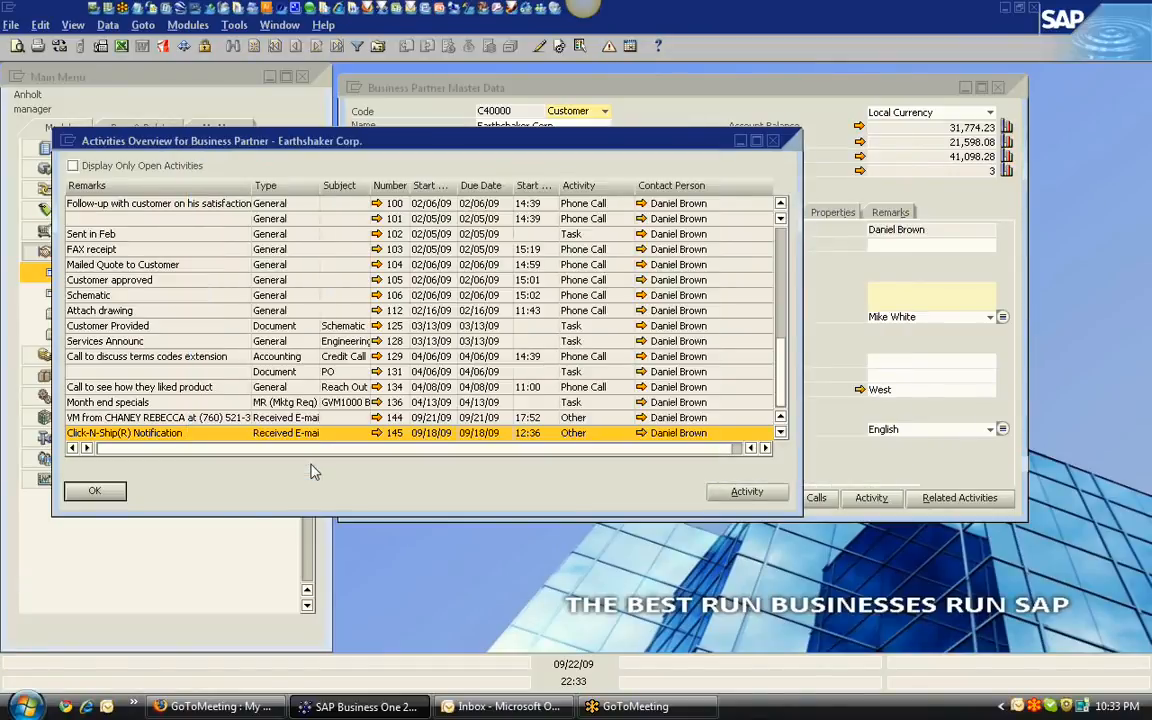
left_click(100, 491)
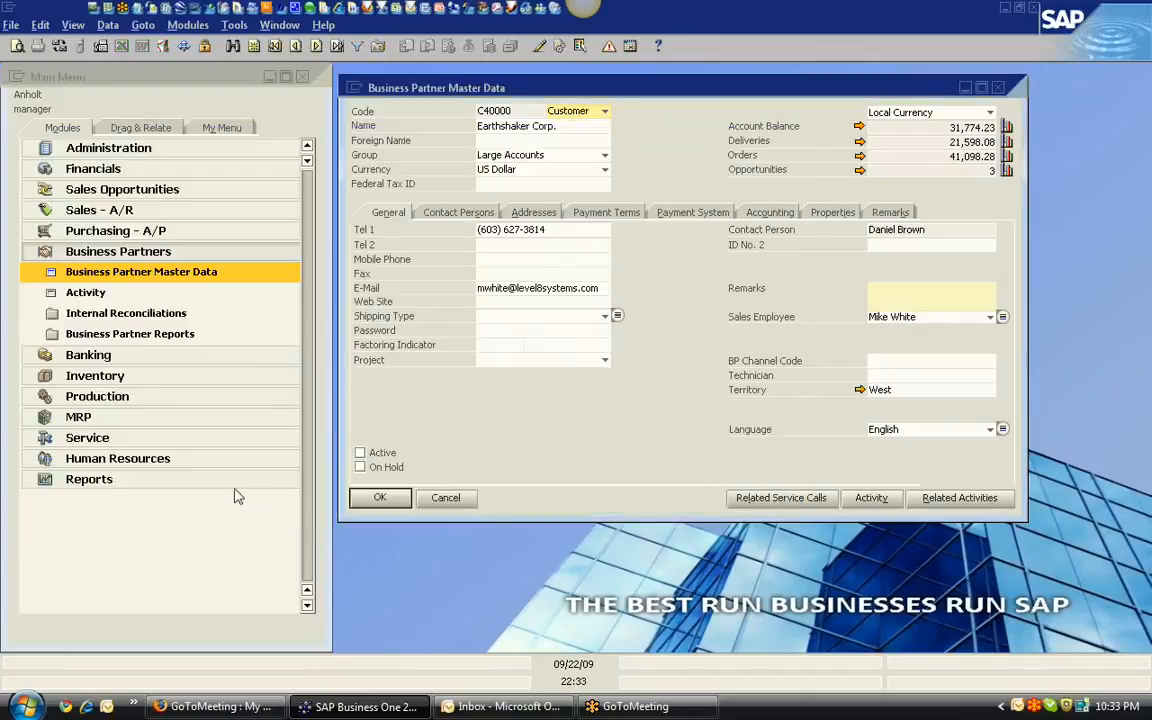
left_click(450, 502)
left_click(168, 253)
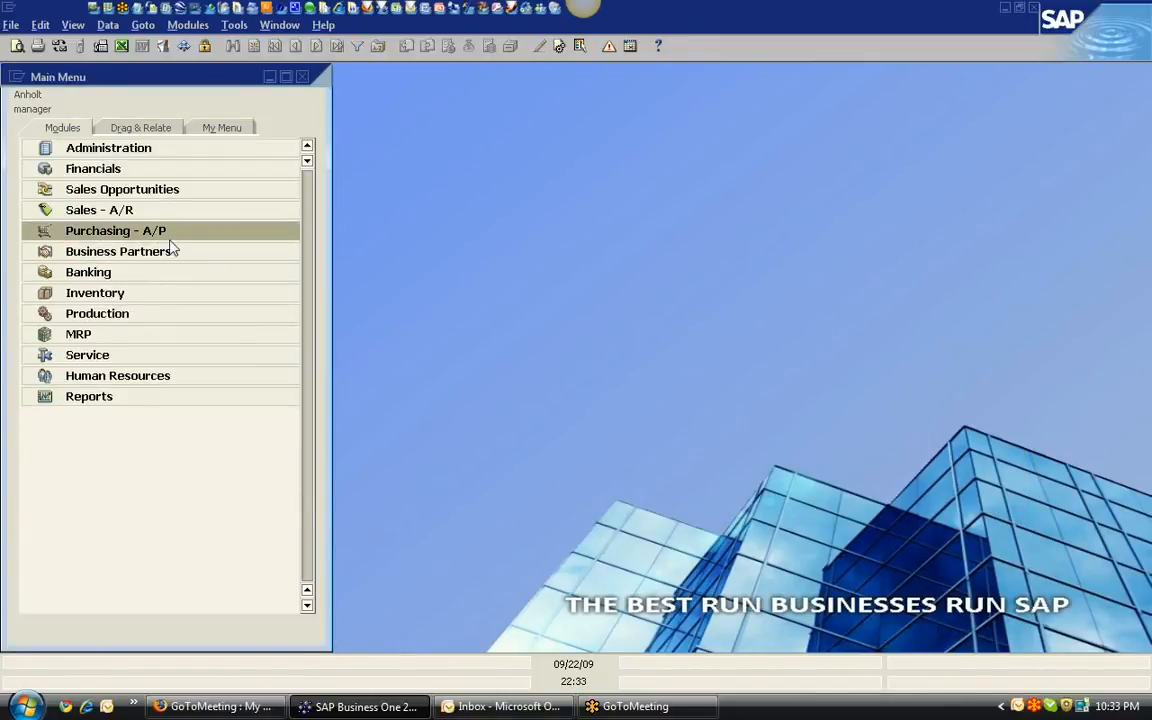